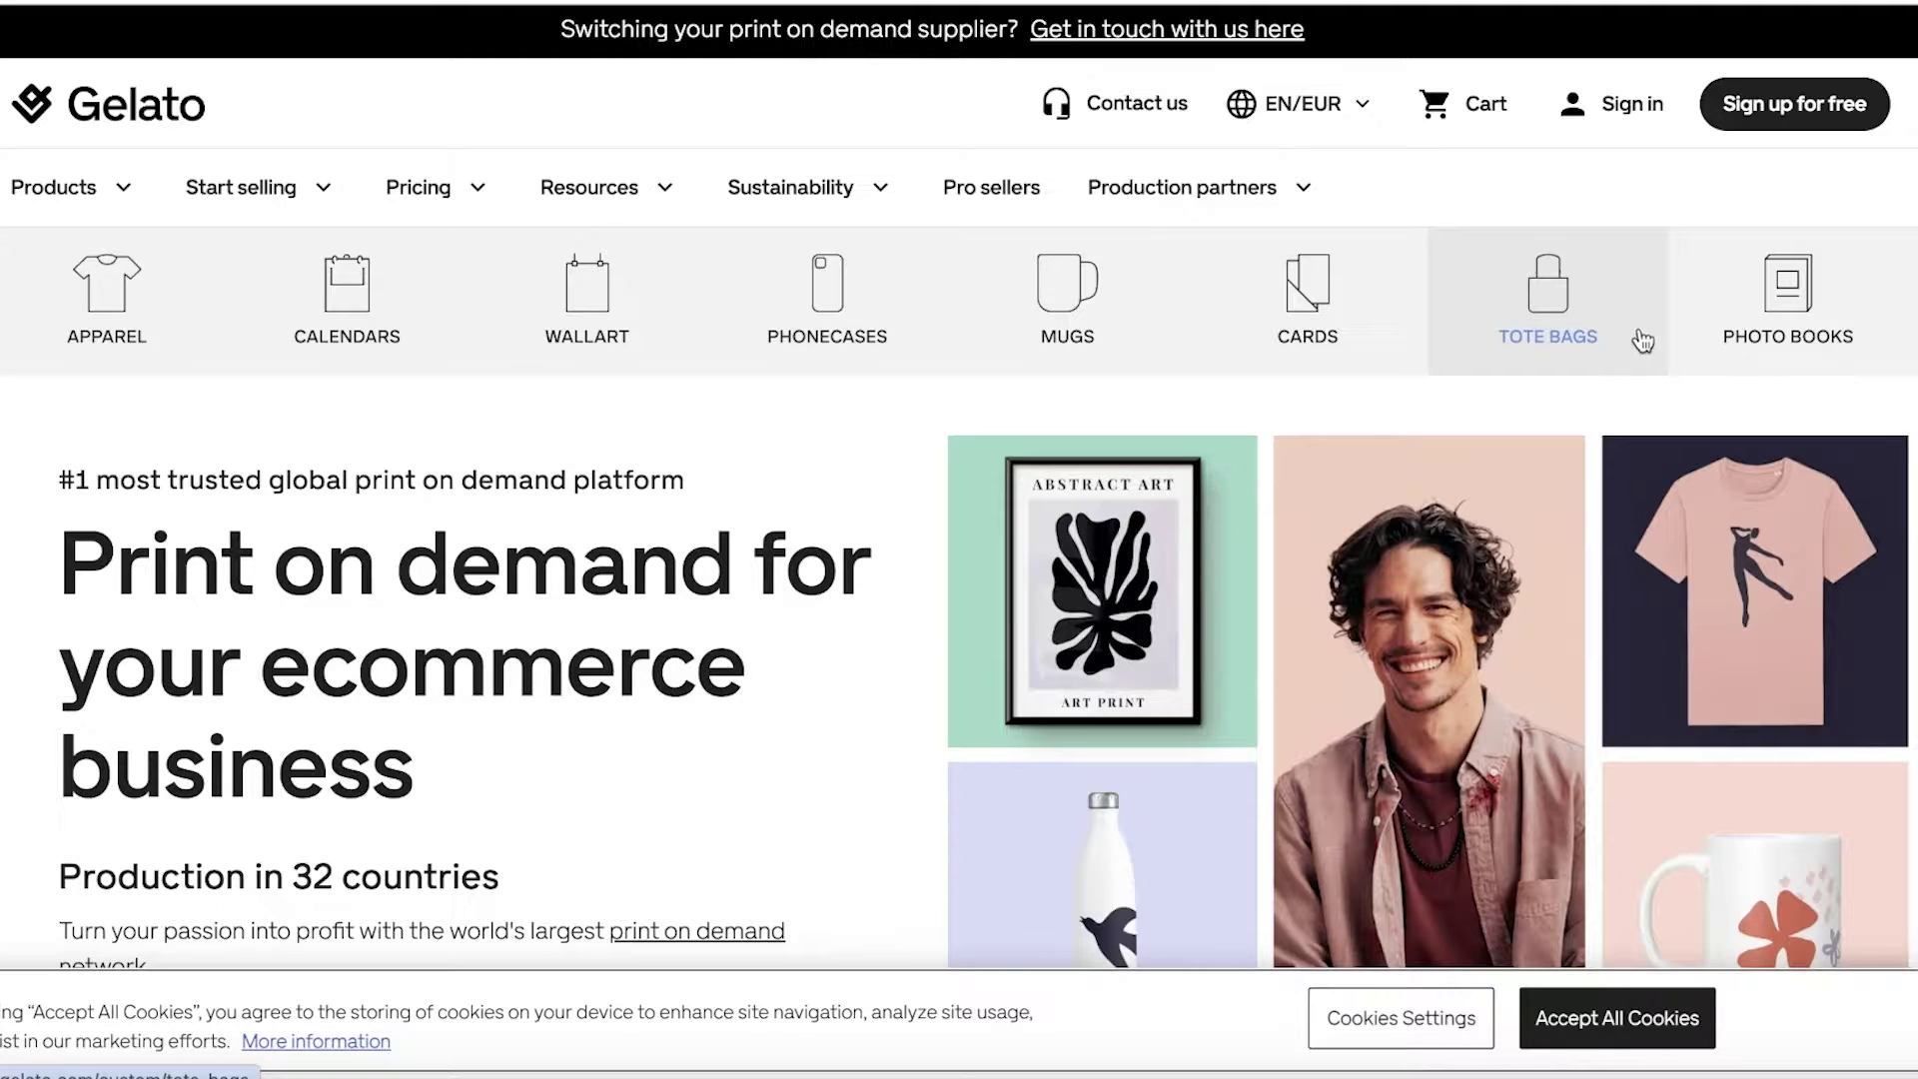
Step: Sign up for Gelato with the first listed Google account and accept all cookies on the dashboard
{"action": "scroll", "coordinate": [1638, 300], "scroll_direction": "down", "scroll_amount": 8}
{"action": "scroll", "coordinate": [1638, 300], "scroll_direction": "up", "scroll_amount": 6}
{"action": "scroll", "coordinate": [1875, 423], "scroll_direction": "up", "scroll_amount": 2}
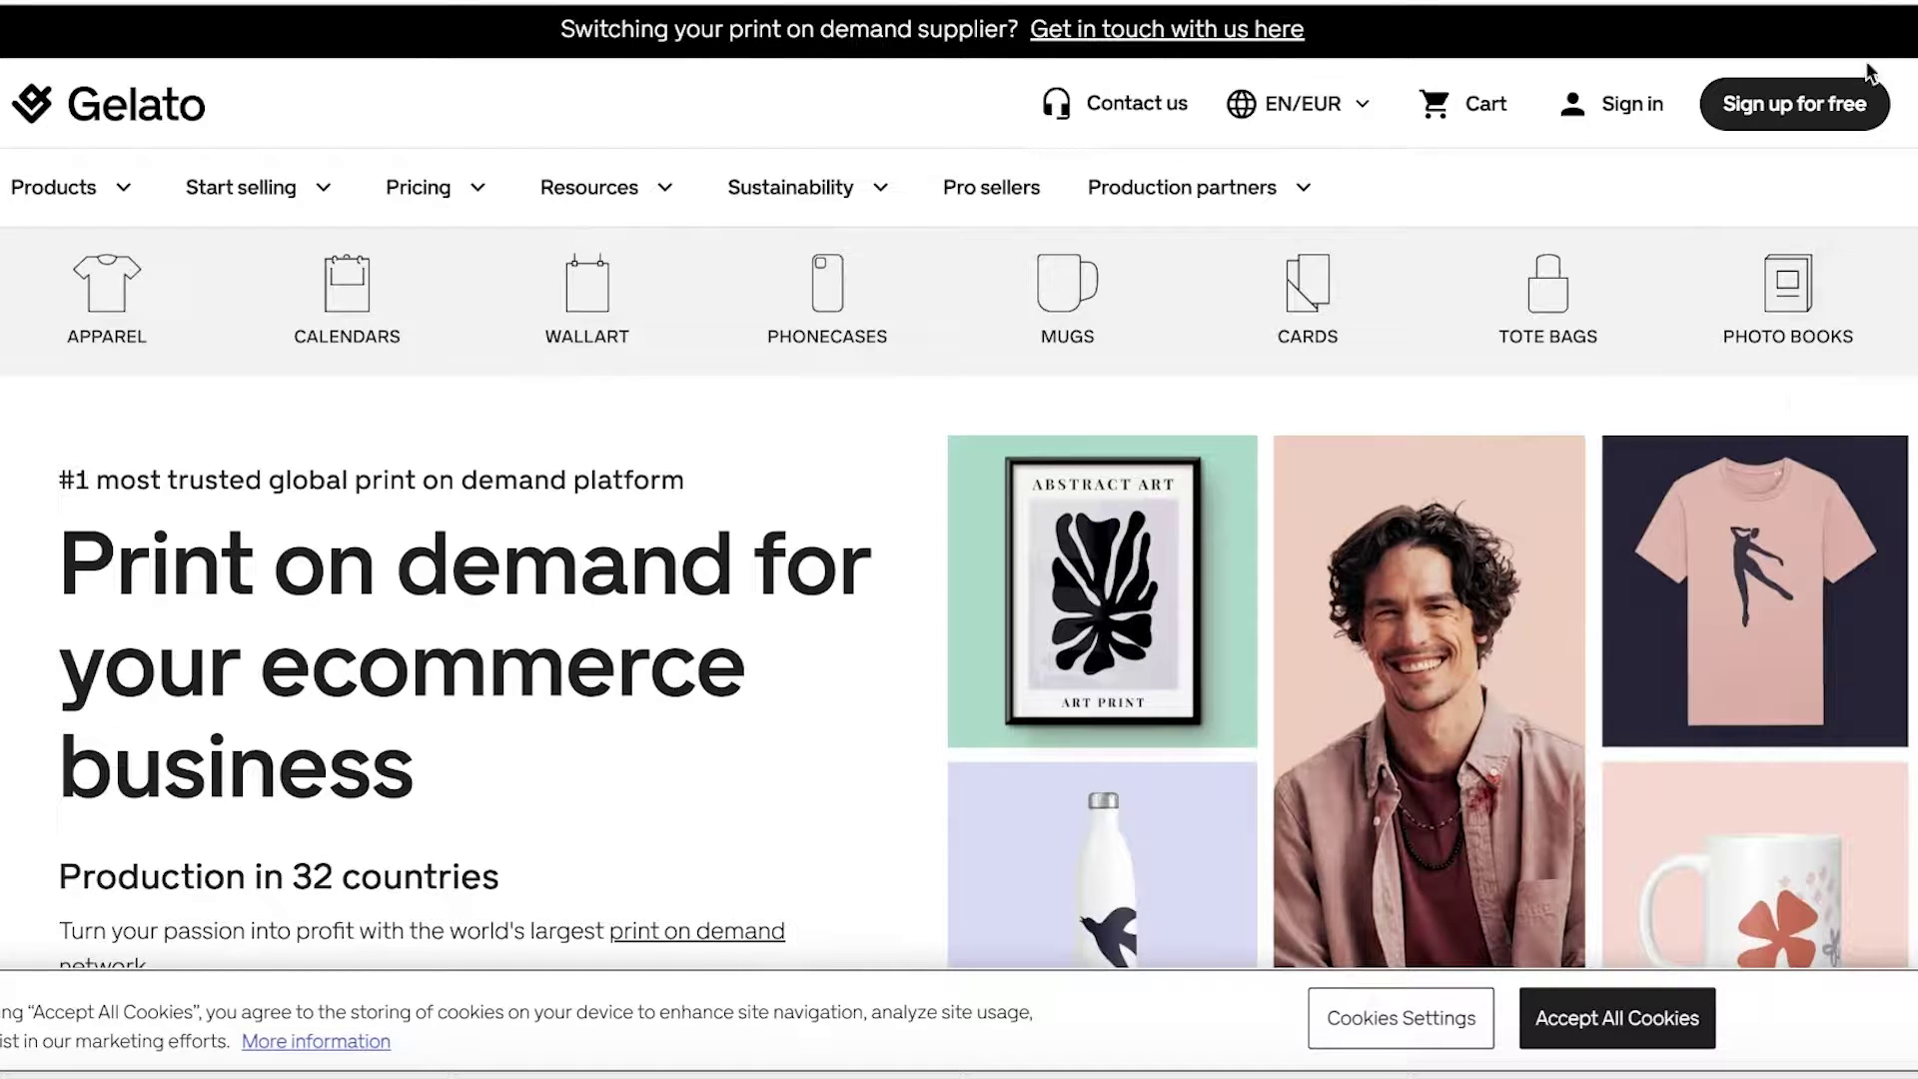
{"action": "left_click", "coordinate": [1794, 128]}
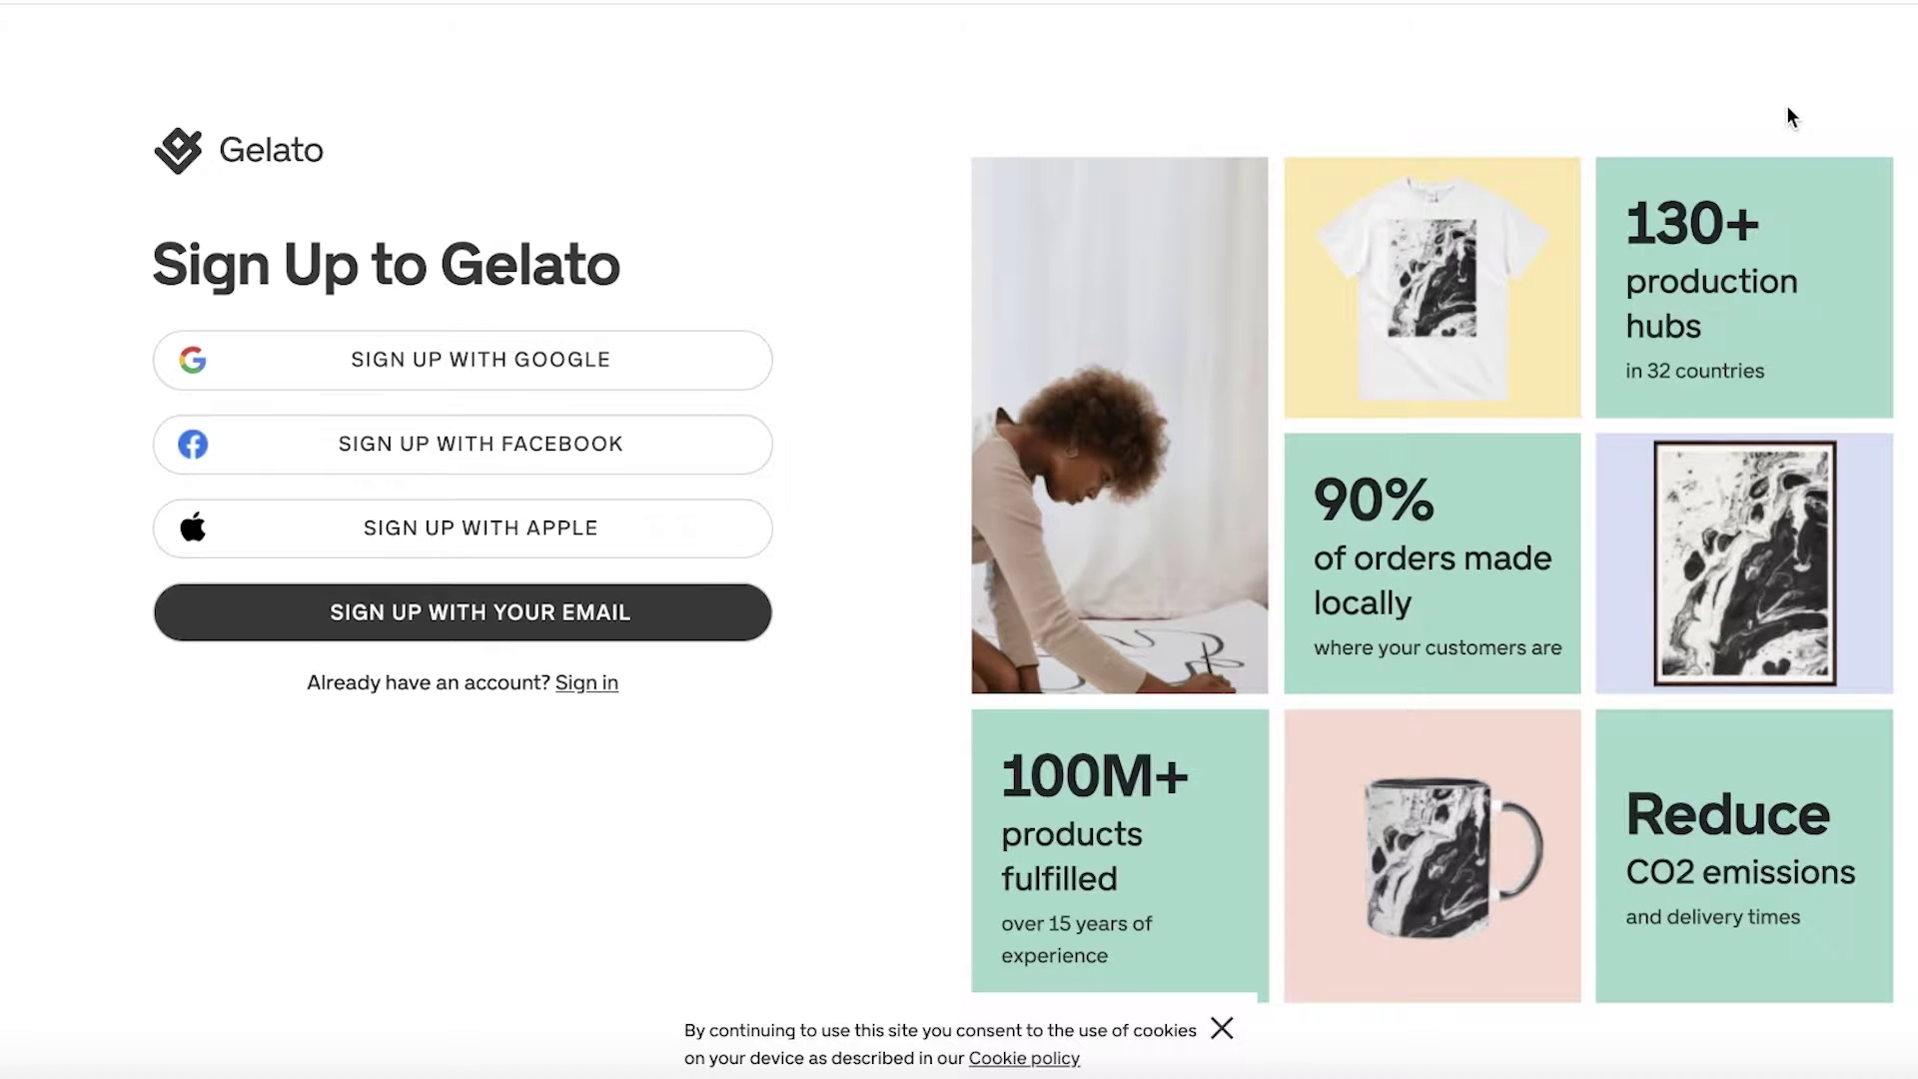
{"action": "left_click", "coordinate": [702, 349]}
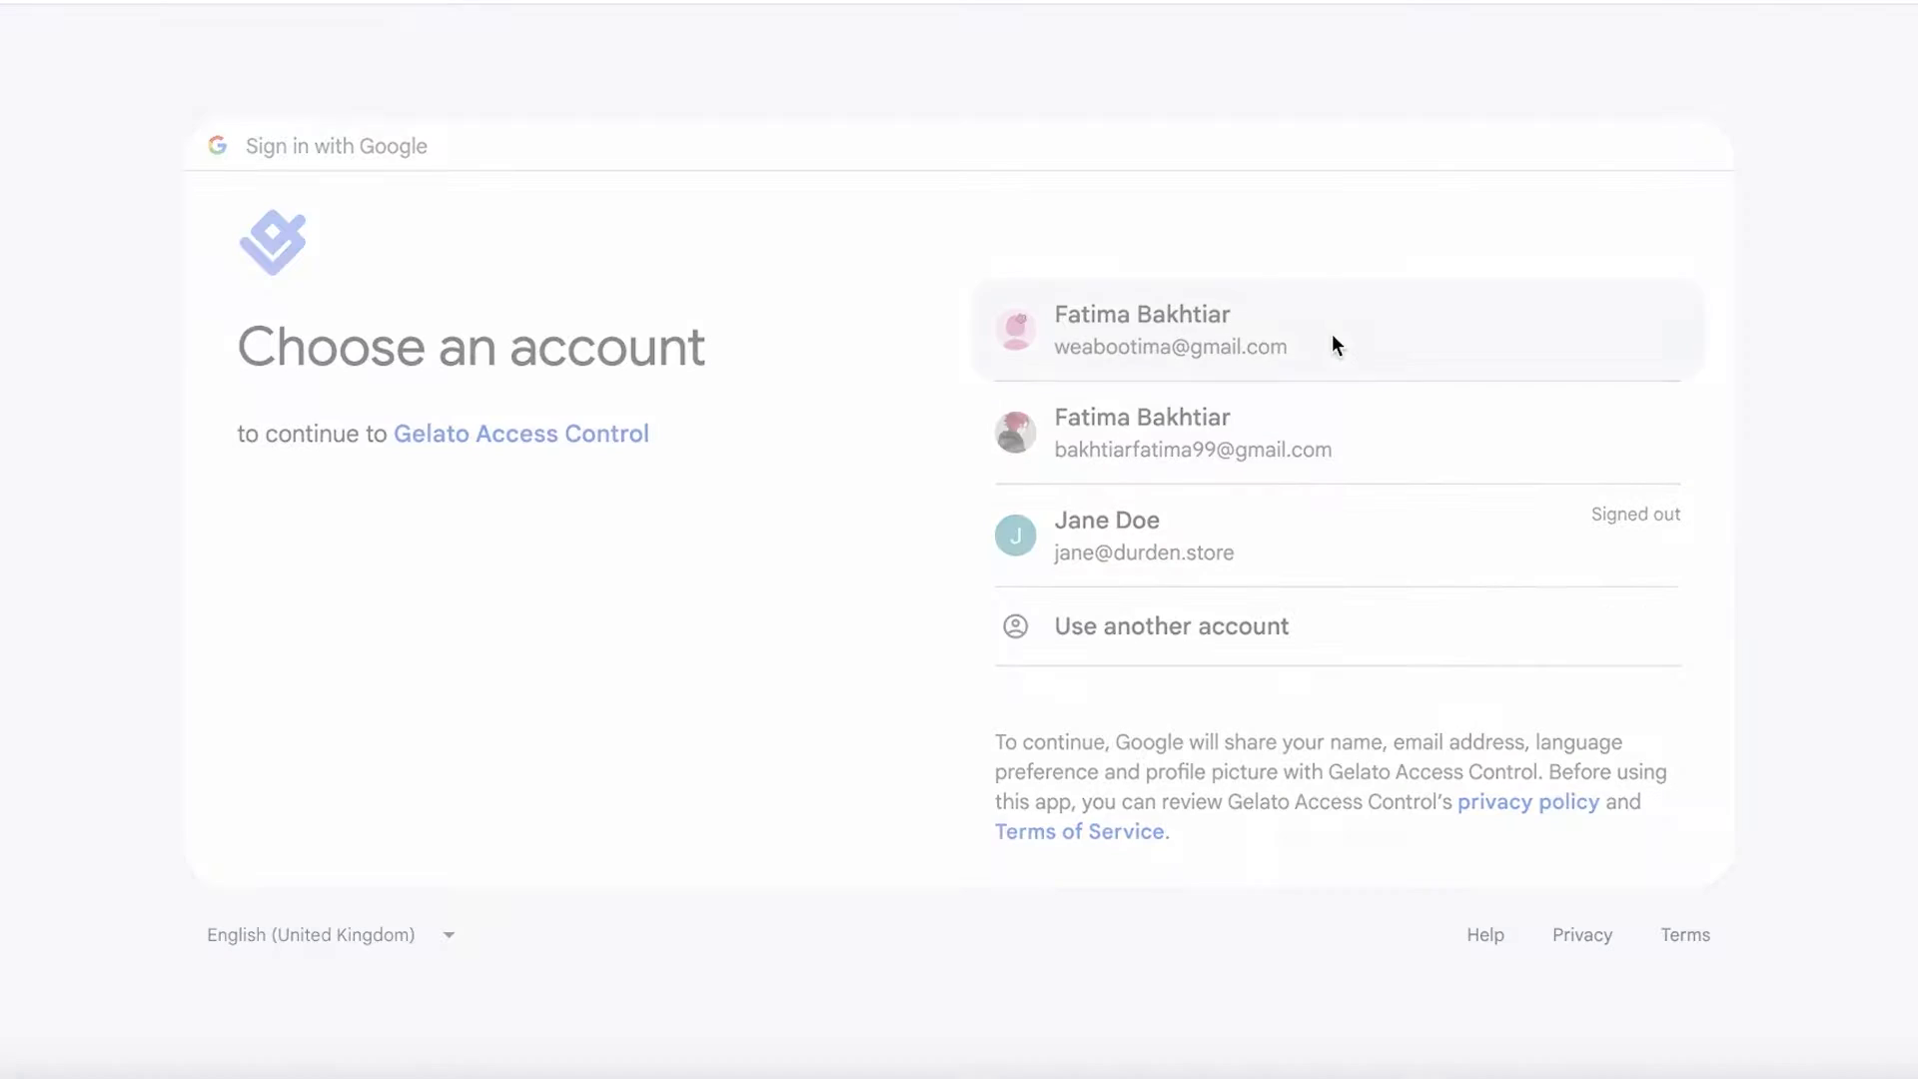
{"action": "left_click", "coordinate": [1334, 342]}
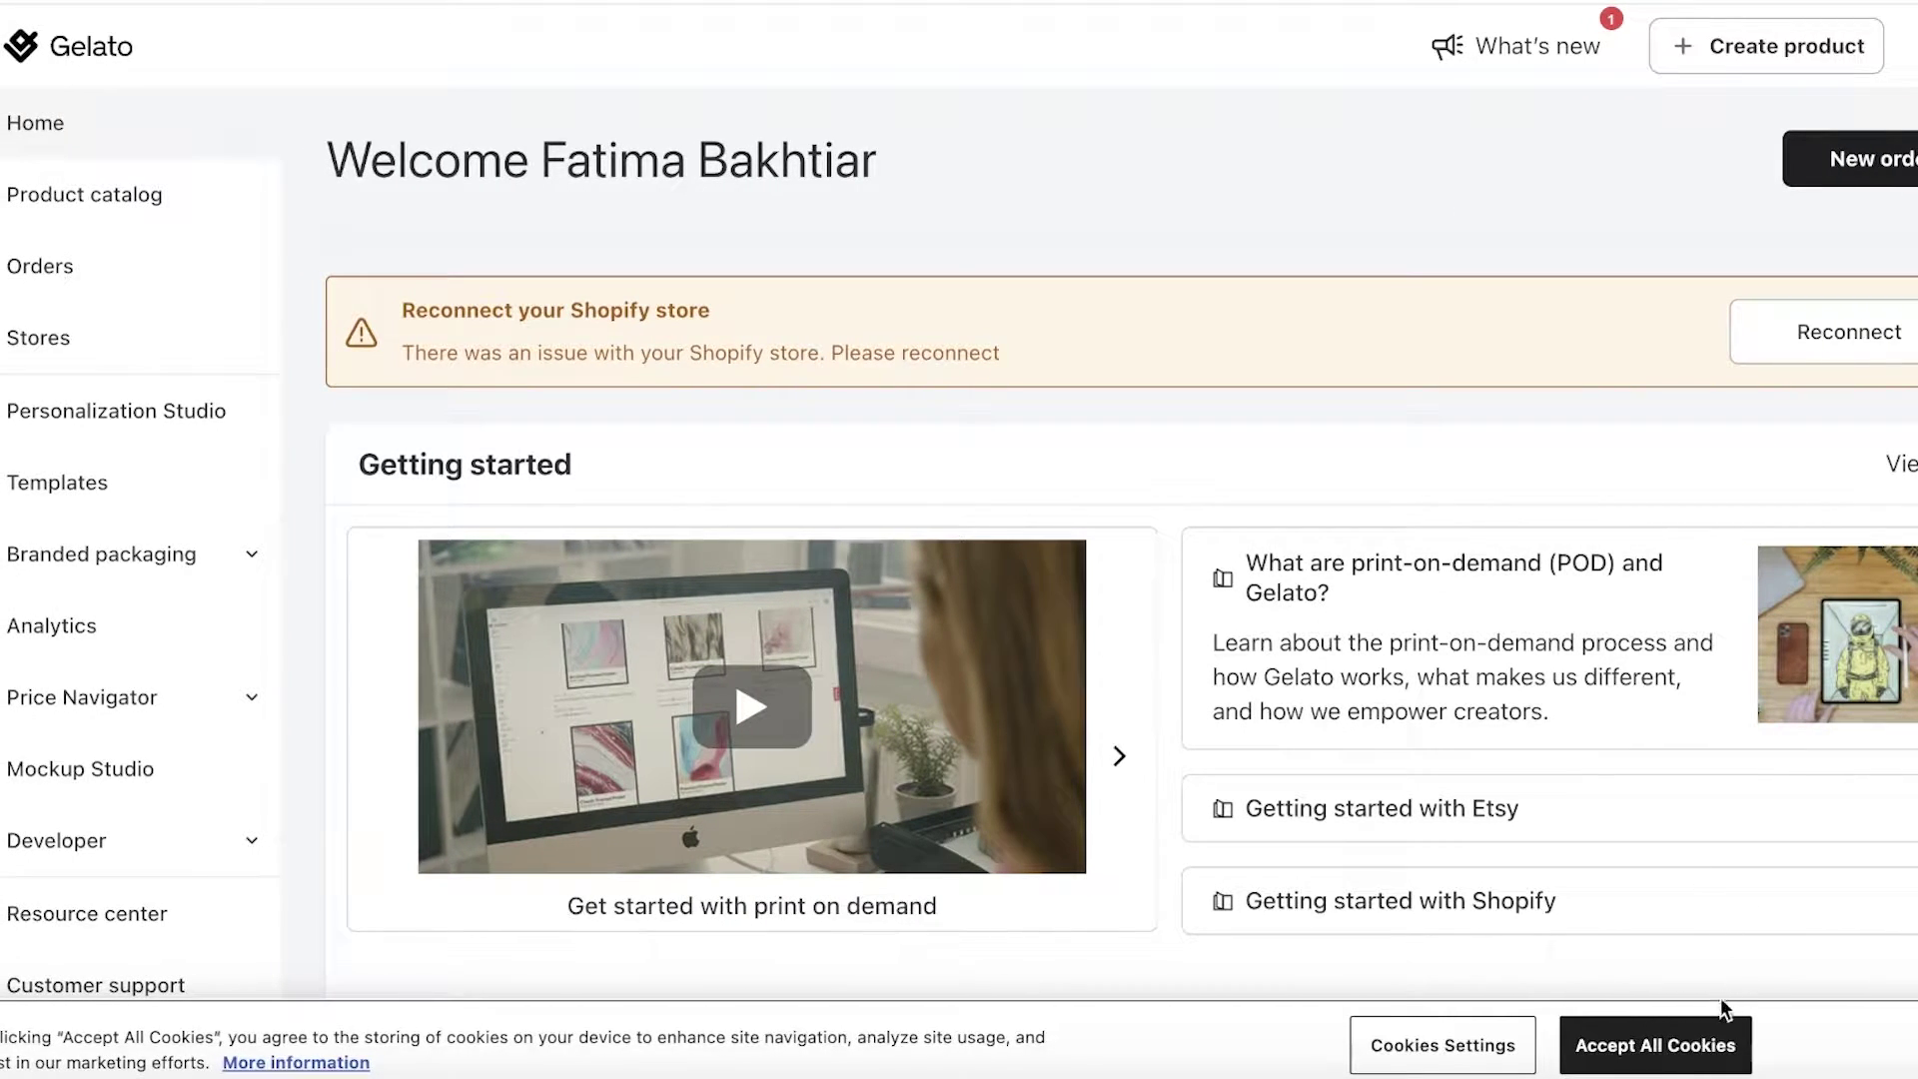
{"action": "left_click", "coordinate": [1650, 1042]}
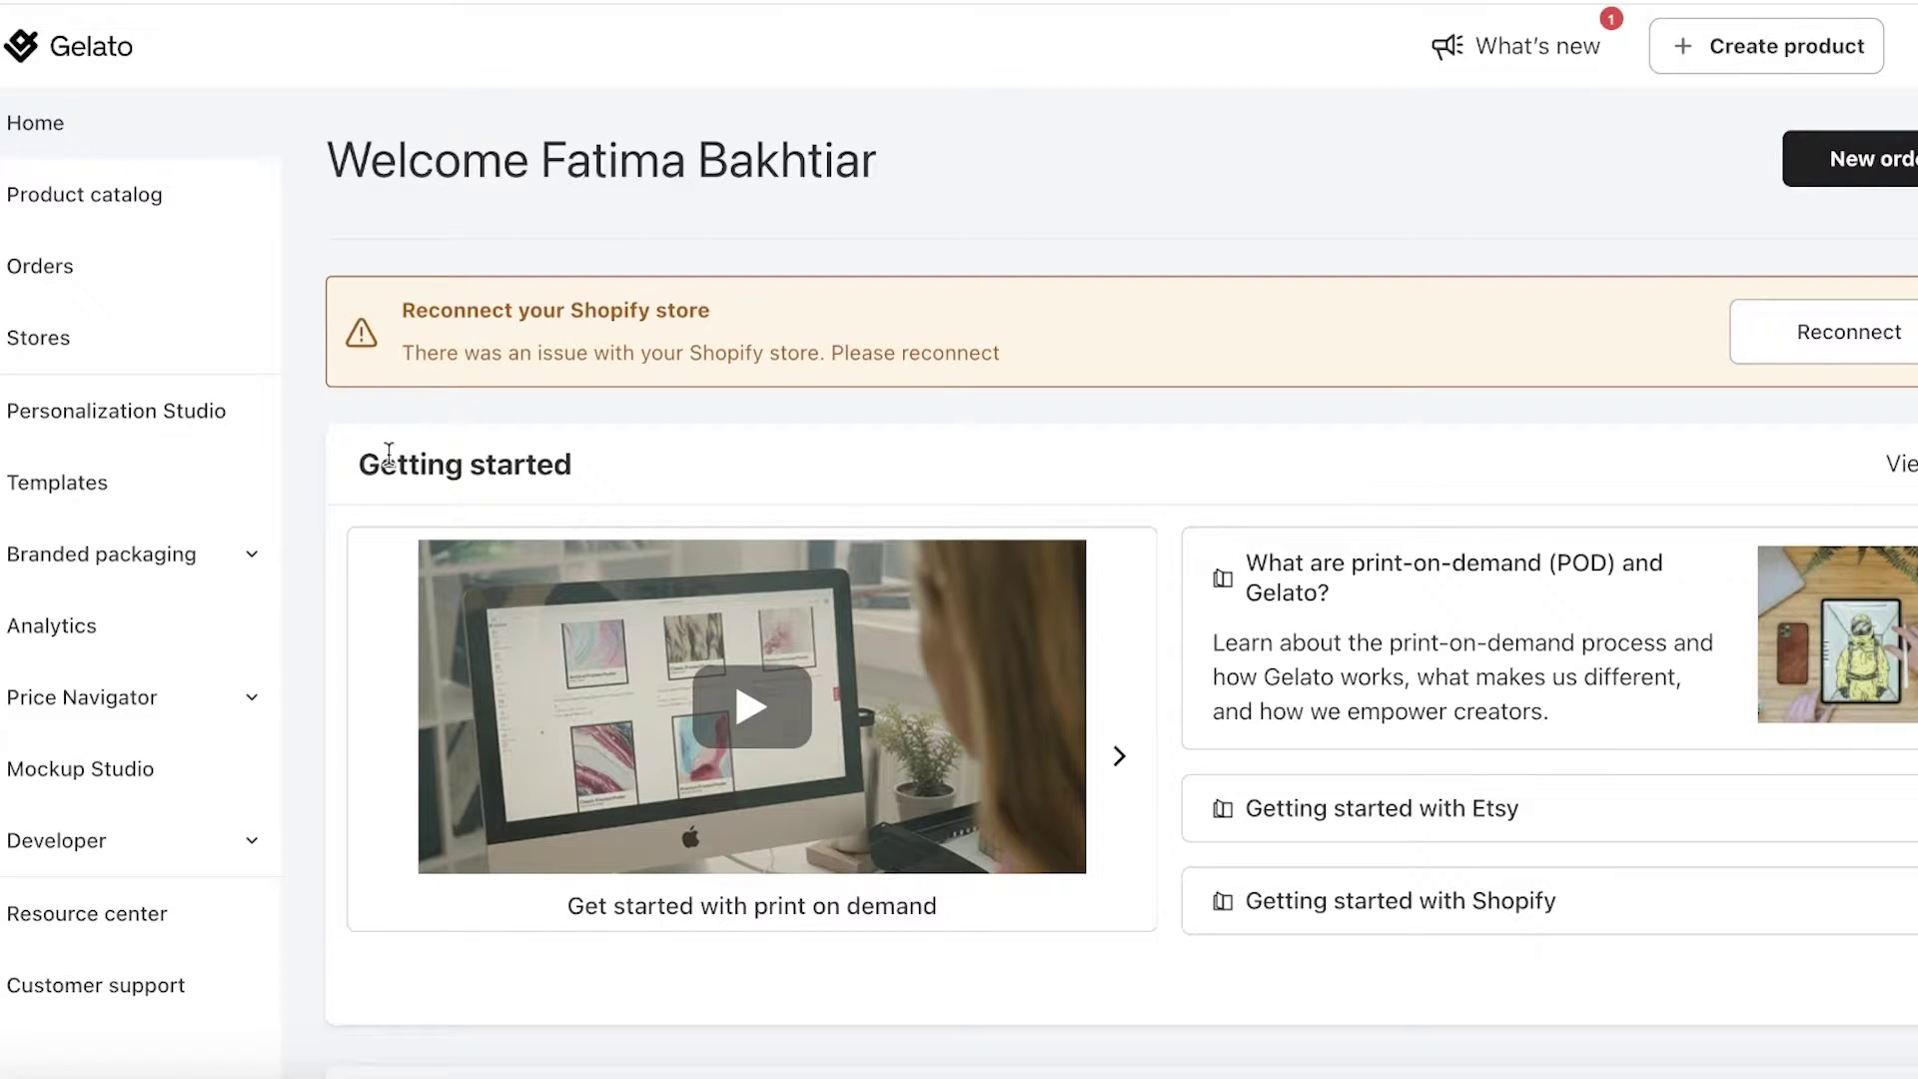
Step: Open the settings of the Shopify store My Store and go to its store deletion section
{"action": "left_click", "coordinate": [61, 347]}
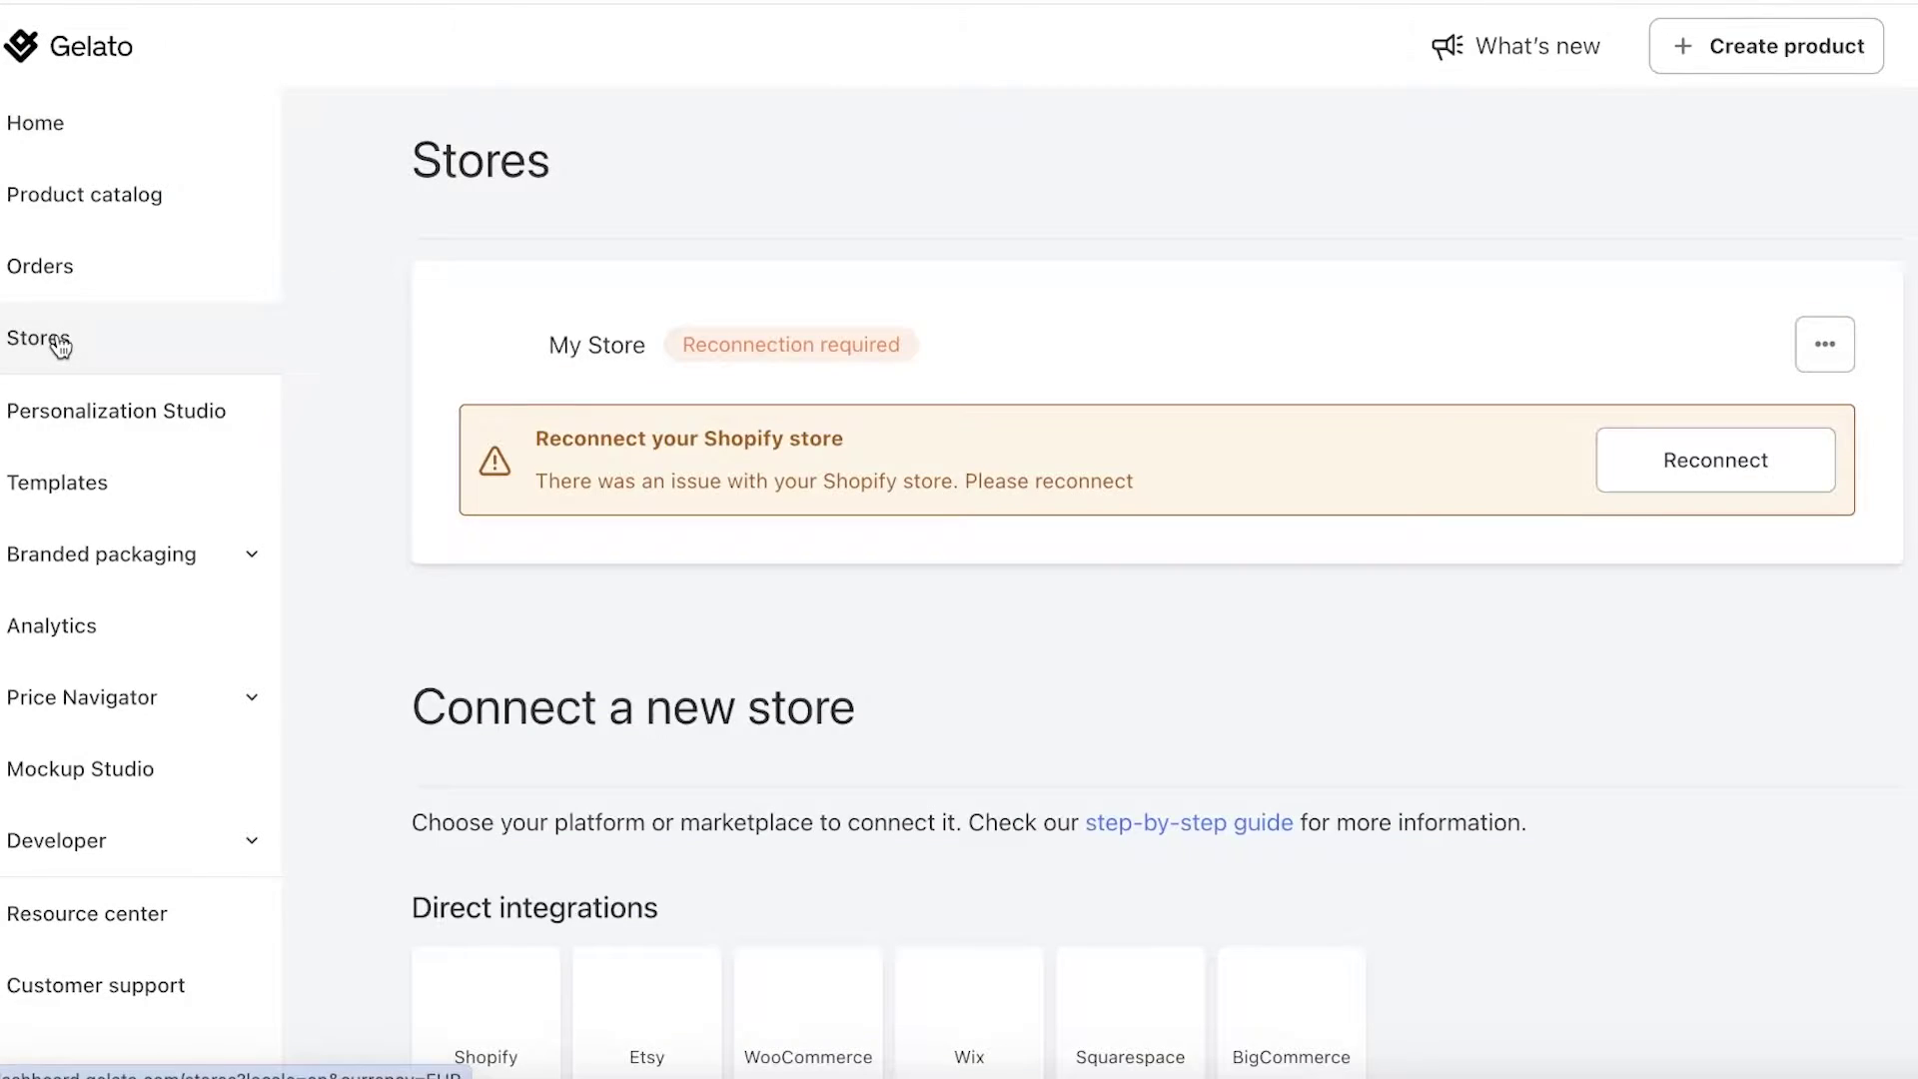
{"action": "left_click", "coordinate": [1825, 350]}
{"action": "left_click", "coordinate": [1781, 496]}
{"action": "scroll", "coordinate": [1149, 419], "scroll_direction": "down", "scroll_amount": 4}
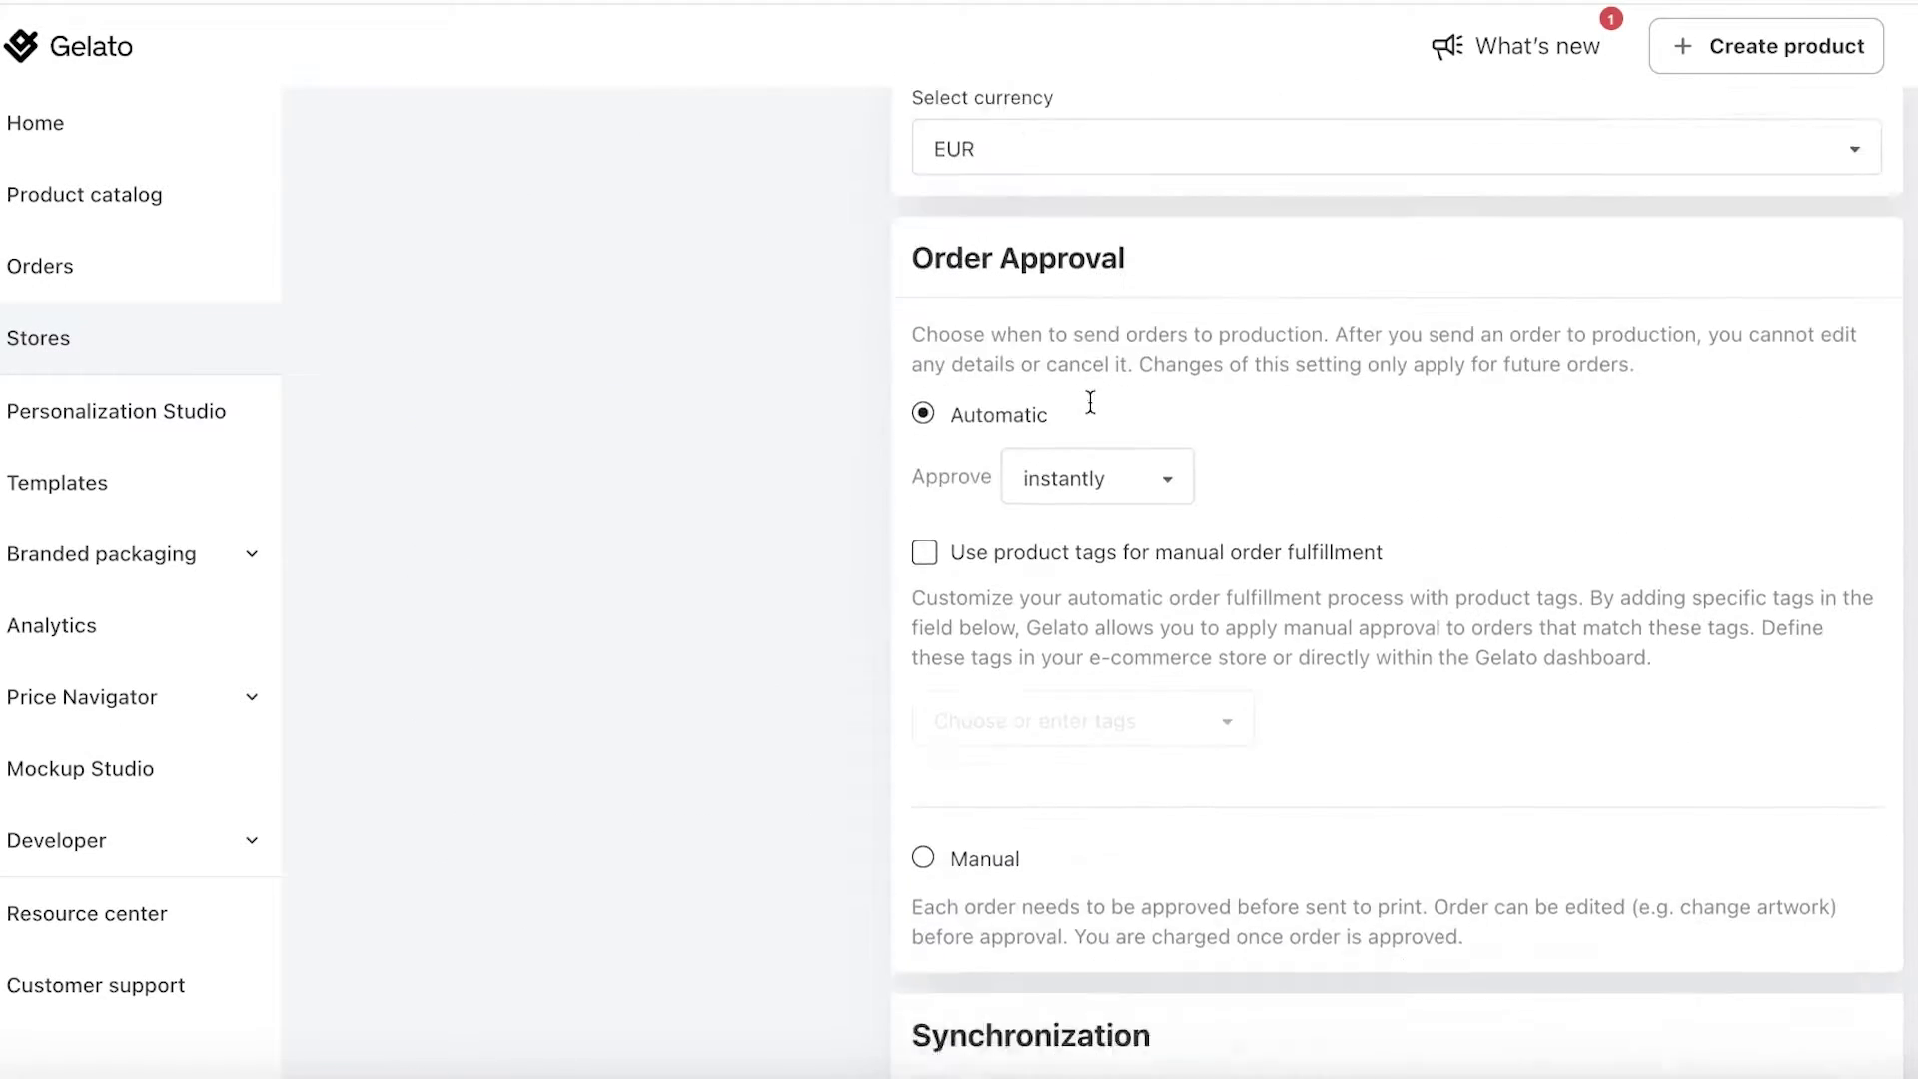
{"action": "scroll", "coordinate": [1090, 401], "scroll_direction": "down", "scroll_amount": 20}
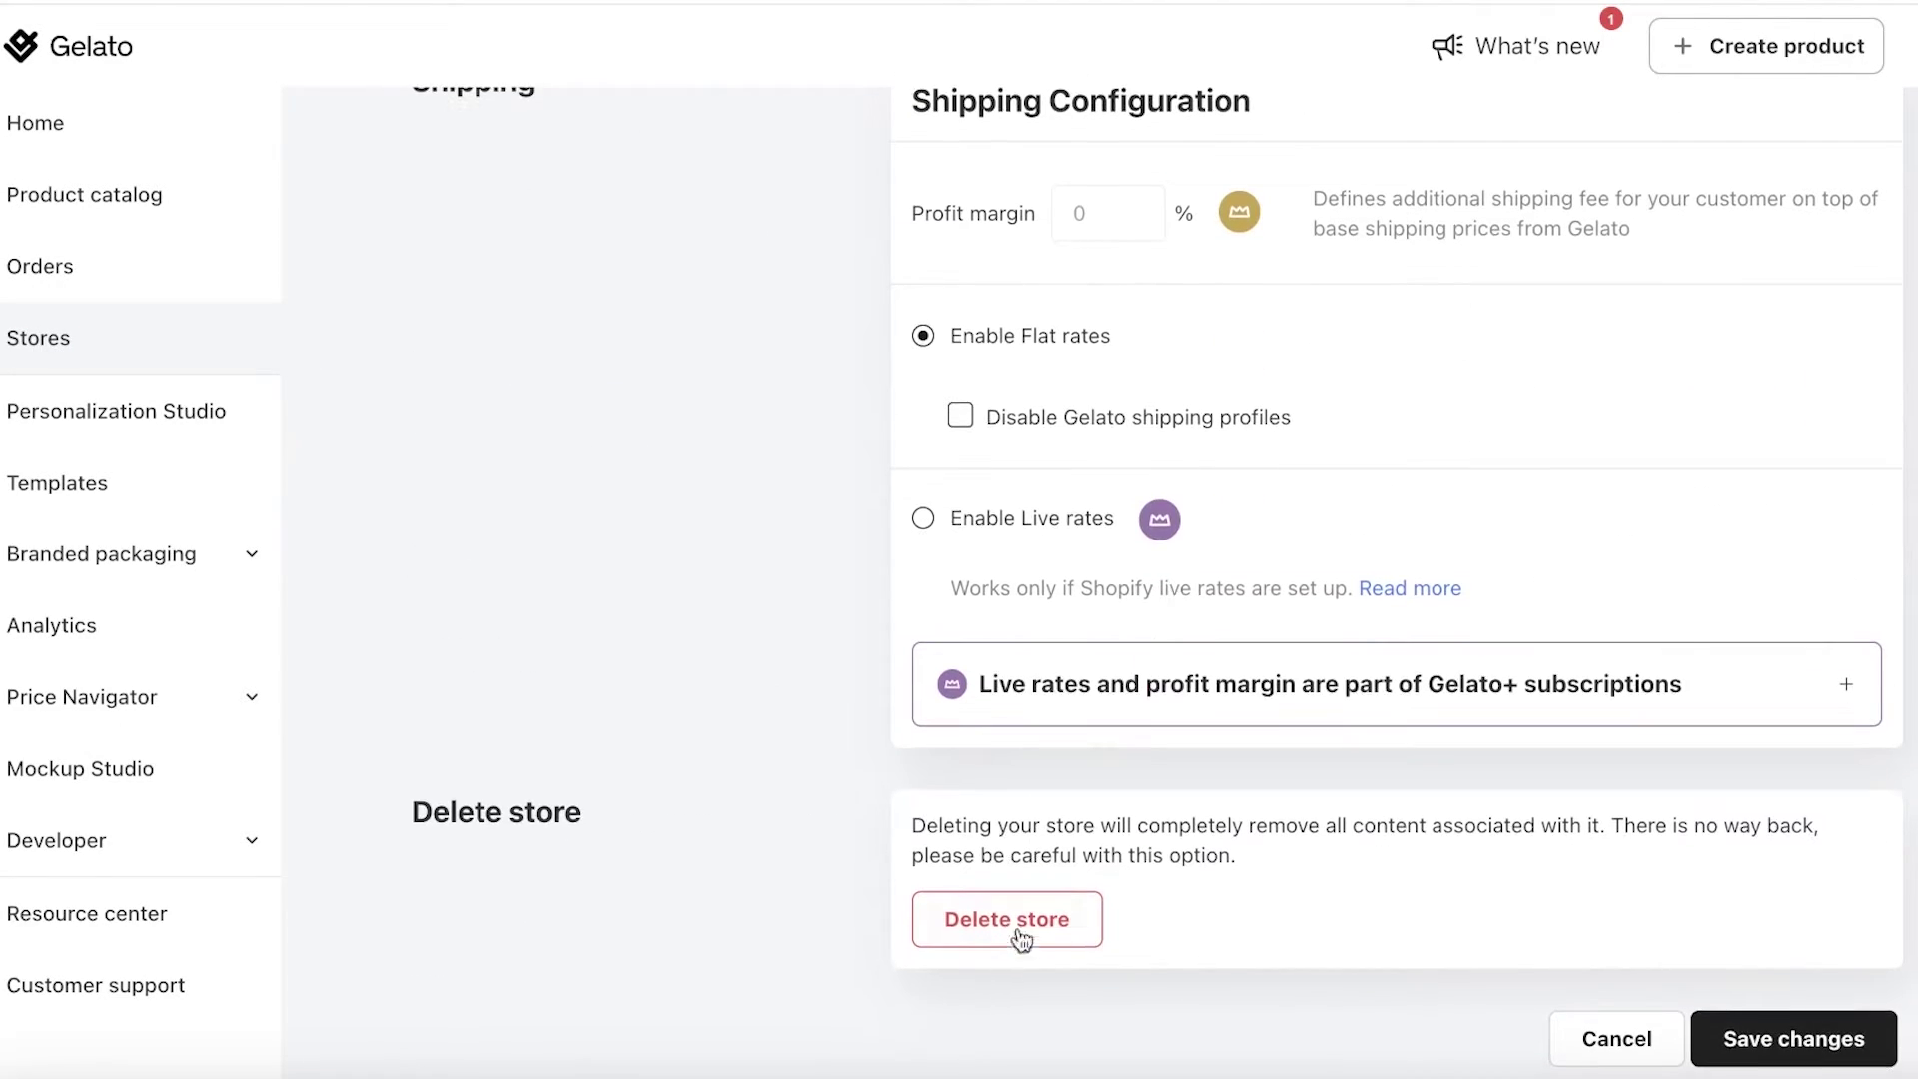
Step: Delete the store, confirming the deletion with the store name My Store
{"action": "left_click", "coordinate": [1020, 939]}
{"action": "left_click", "coordinate": [1292, 706]}
{"action": "left_click", "coordinate": [1045, 554]}
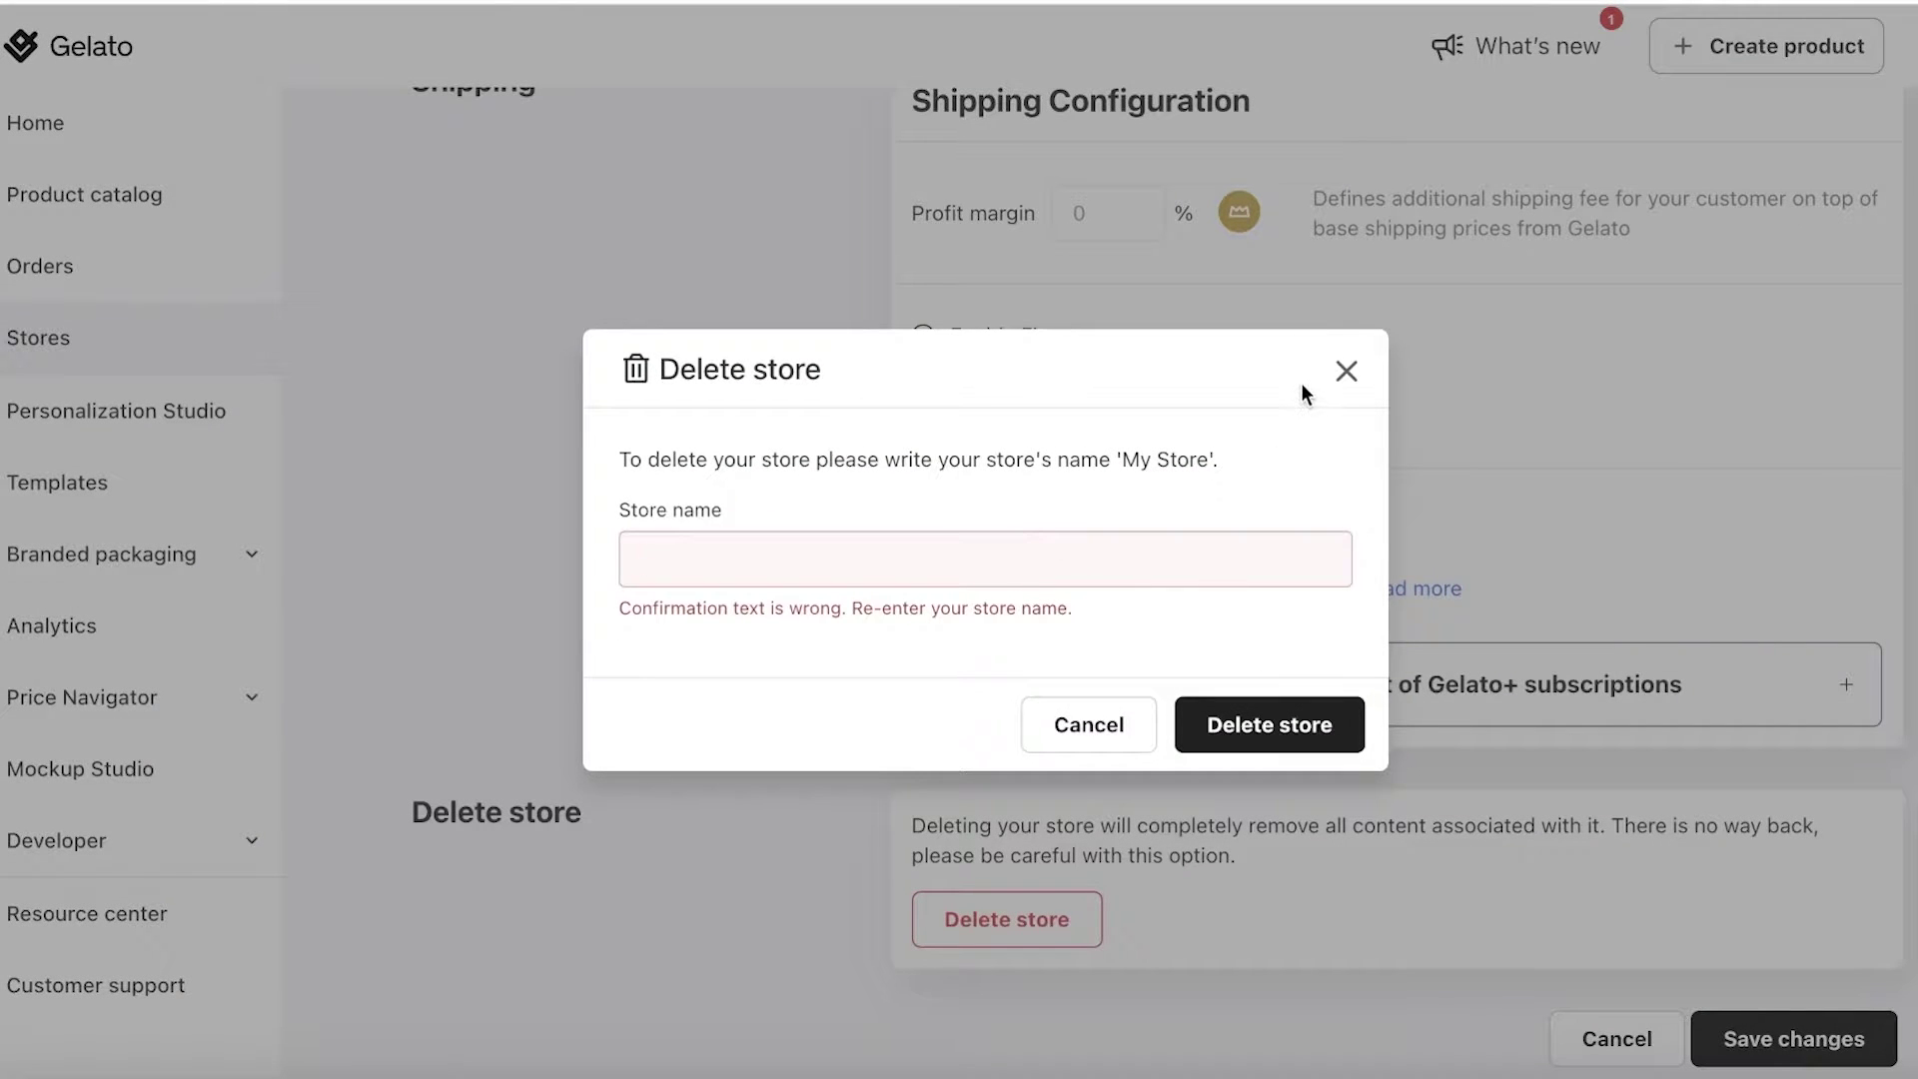
{"action": "type", "text": "My Store"}
{"action": "left_click", "coordinate": [1297, 732]}
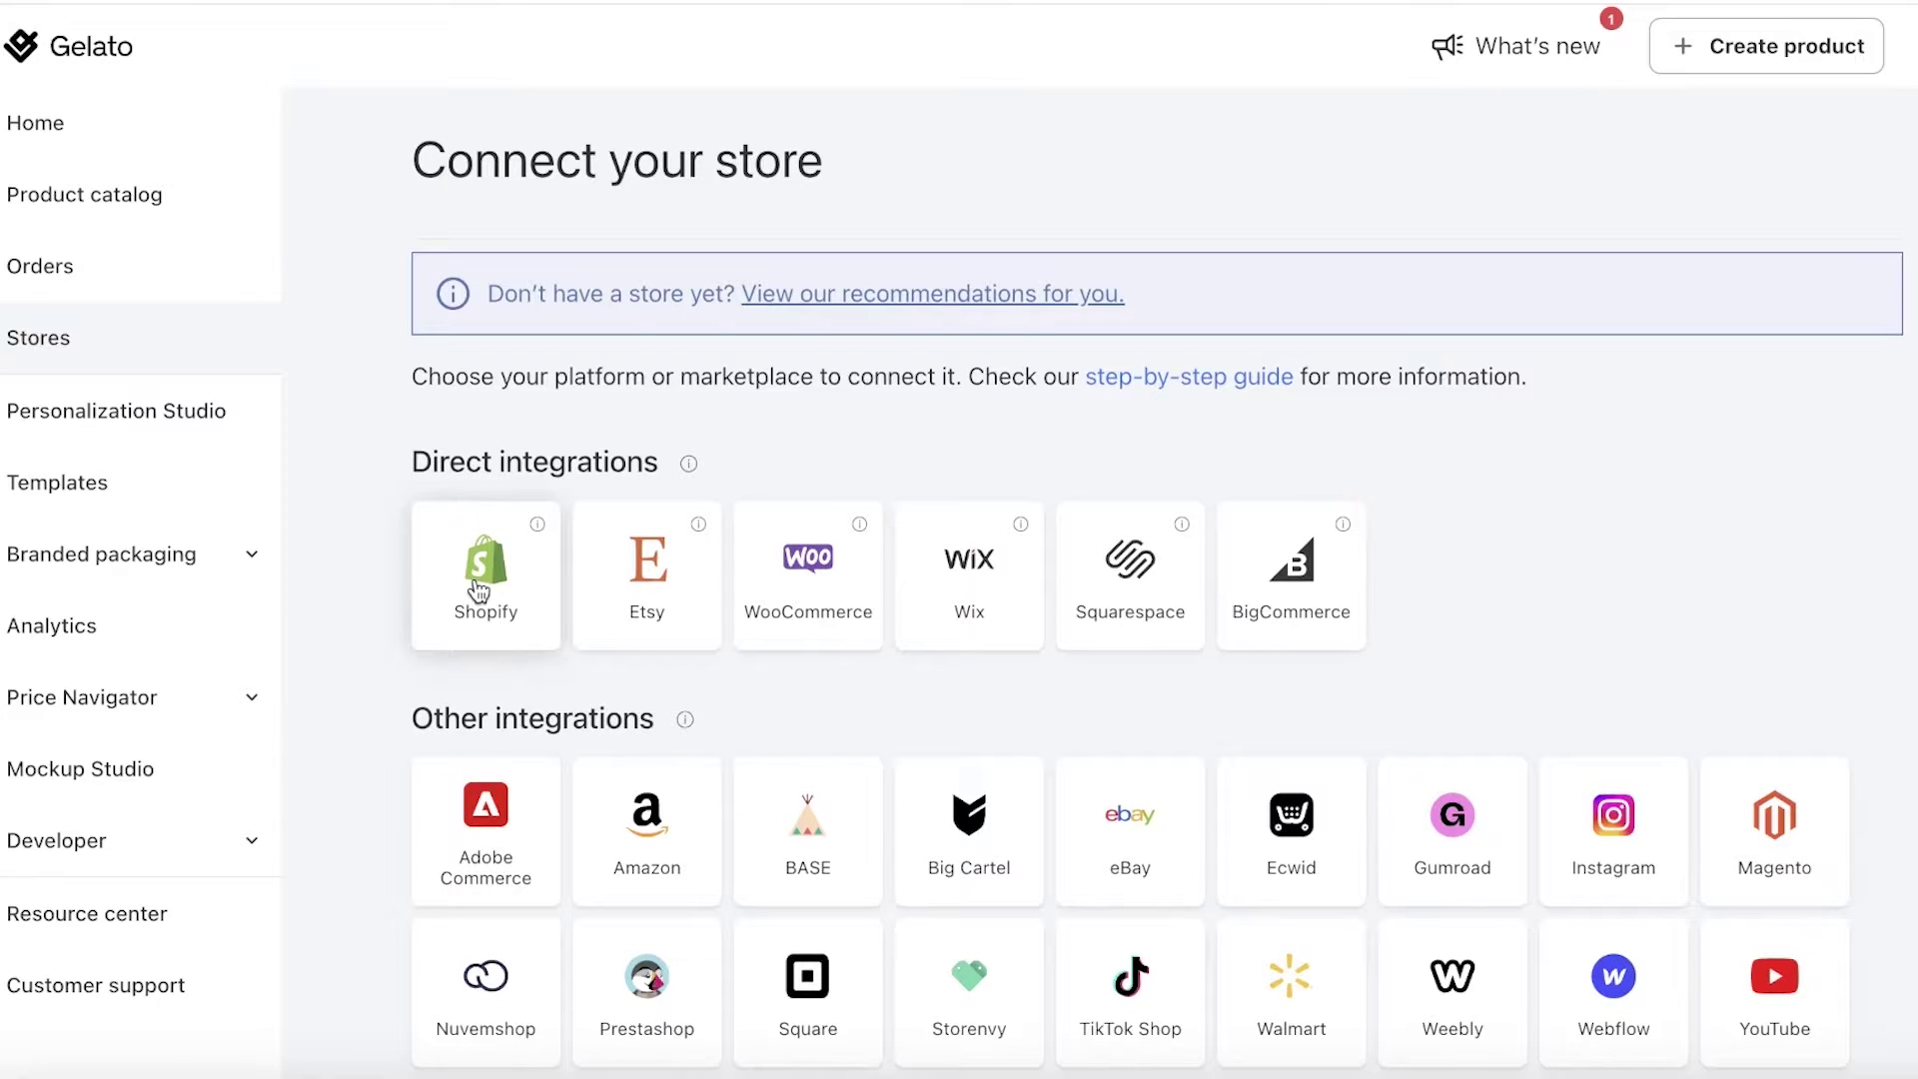
Step: Connect the Meraki Shopify store by installing the Gelato: Print on Demand app on it
{"action": "left_click", "coordinate": [480, 586]}
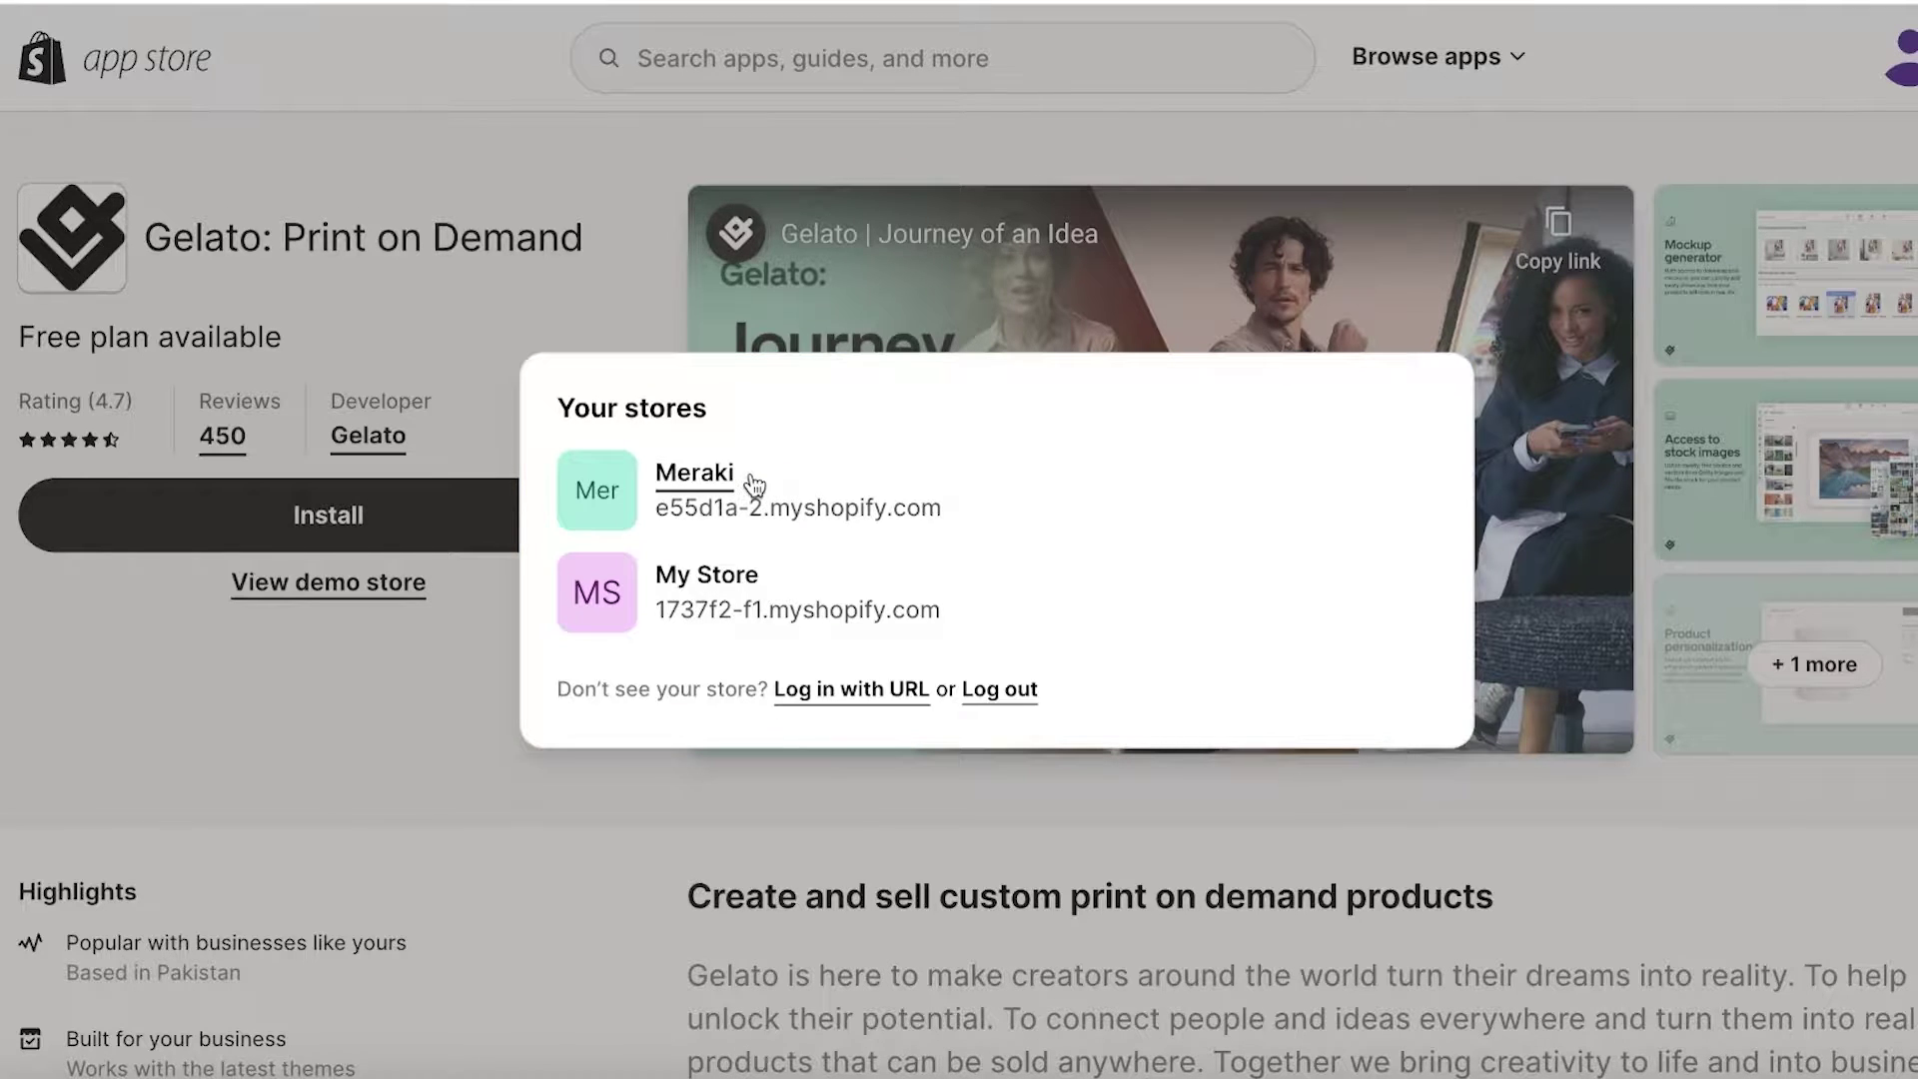
{"action": "left_click", "coordinate": [531, 549]}
{"action": "left_click", "coordinate": [474, 524]}
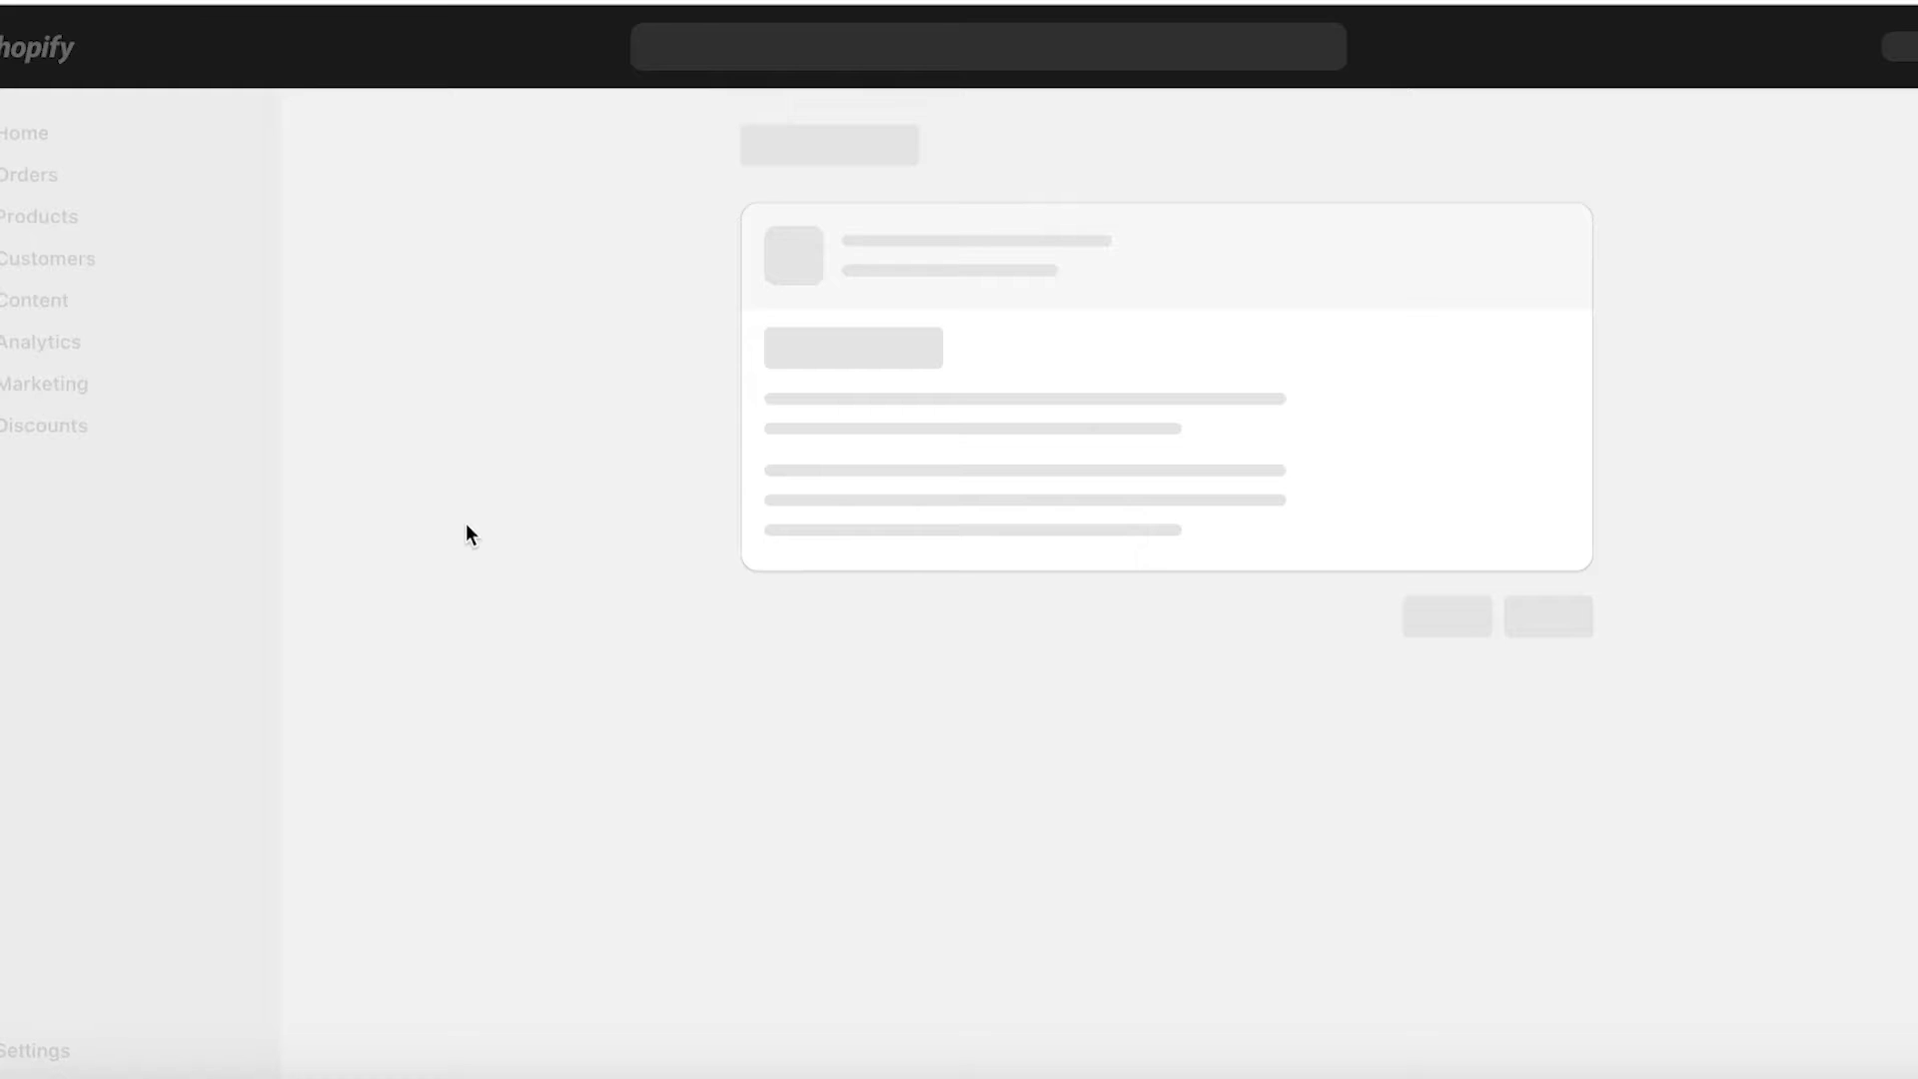
{"action": "left_click", "coordinate": [1544, 702]}
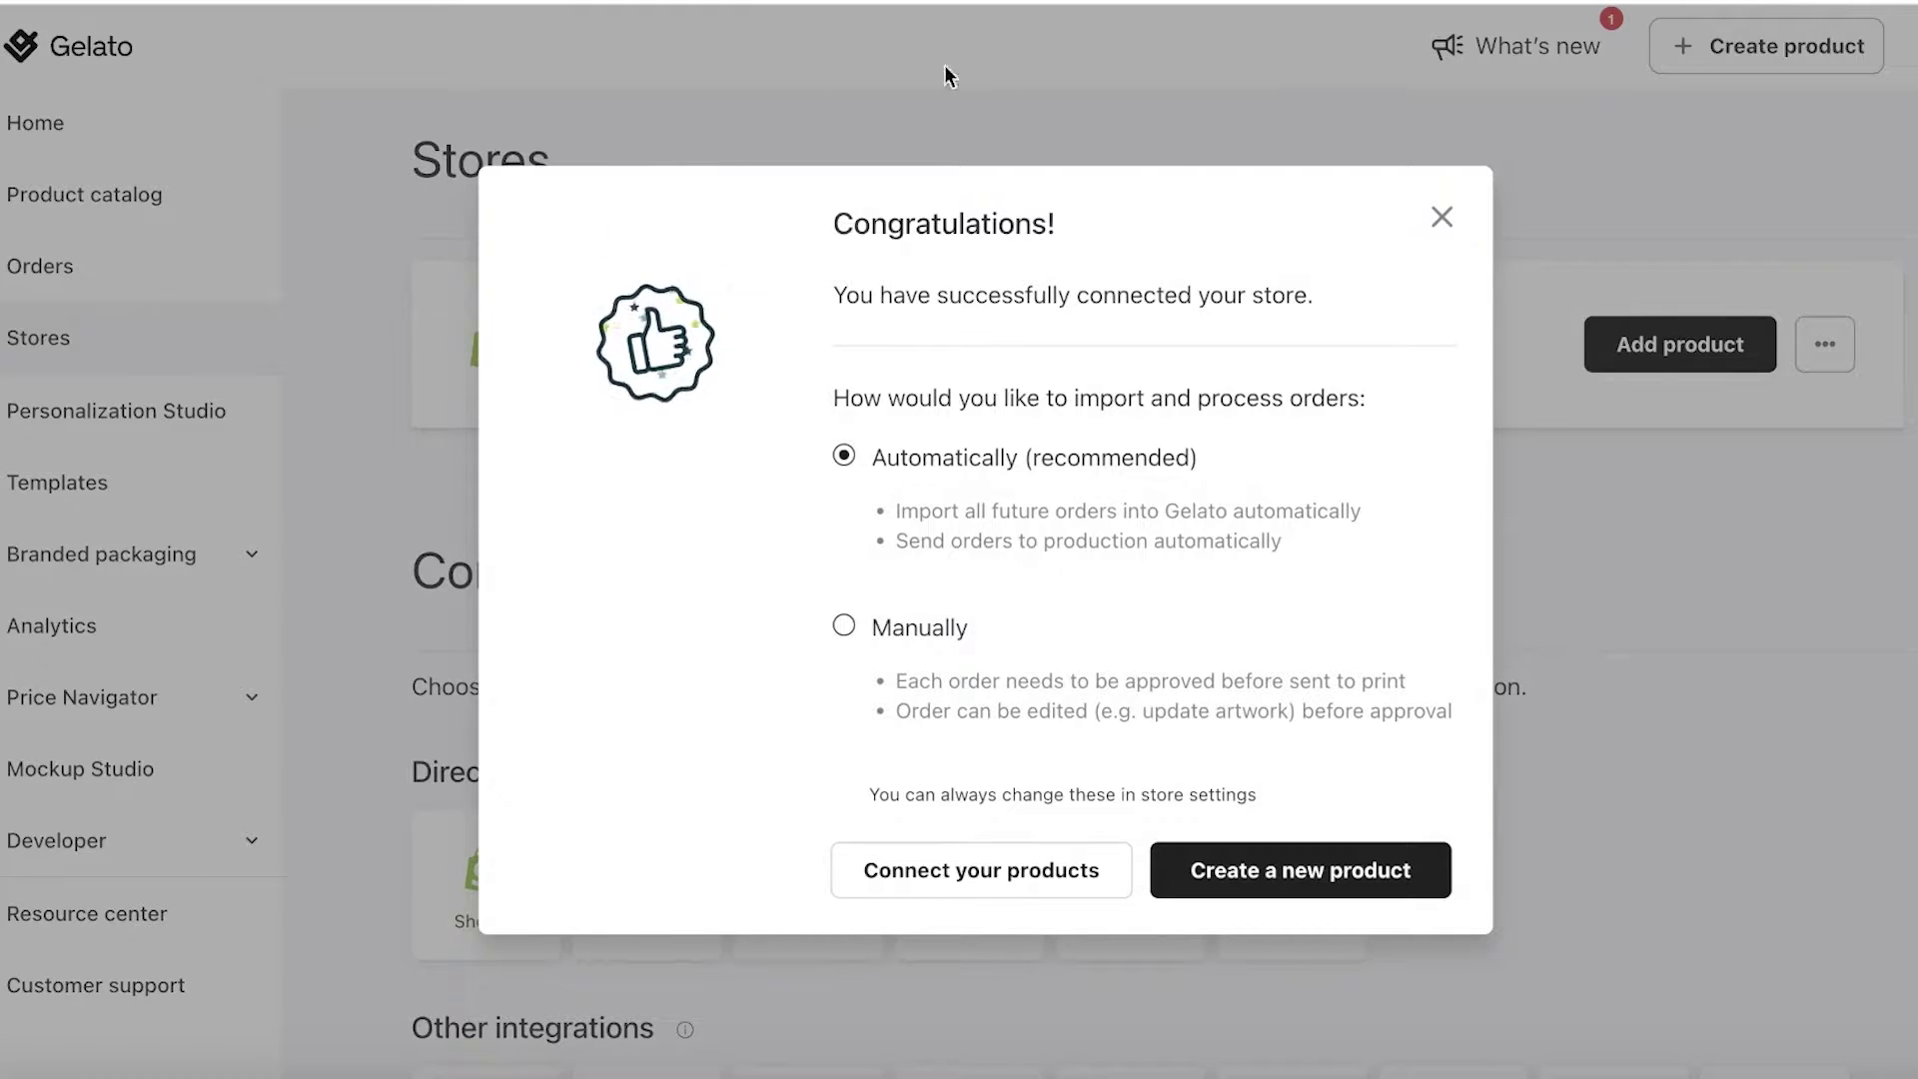
Step: Select automatic order import and processing for the connected store and dismiss the connection dialog
{"action": "left_click", "coordinate": [867, 649]}
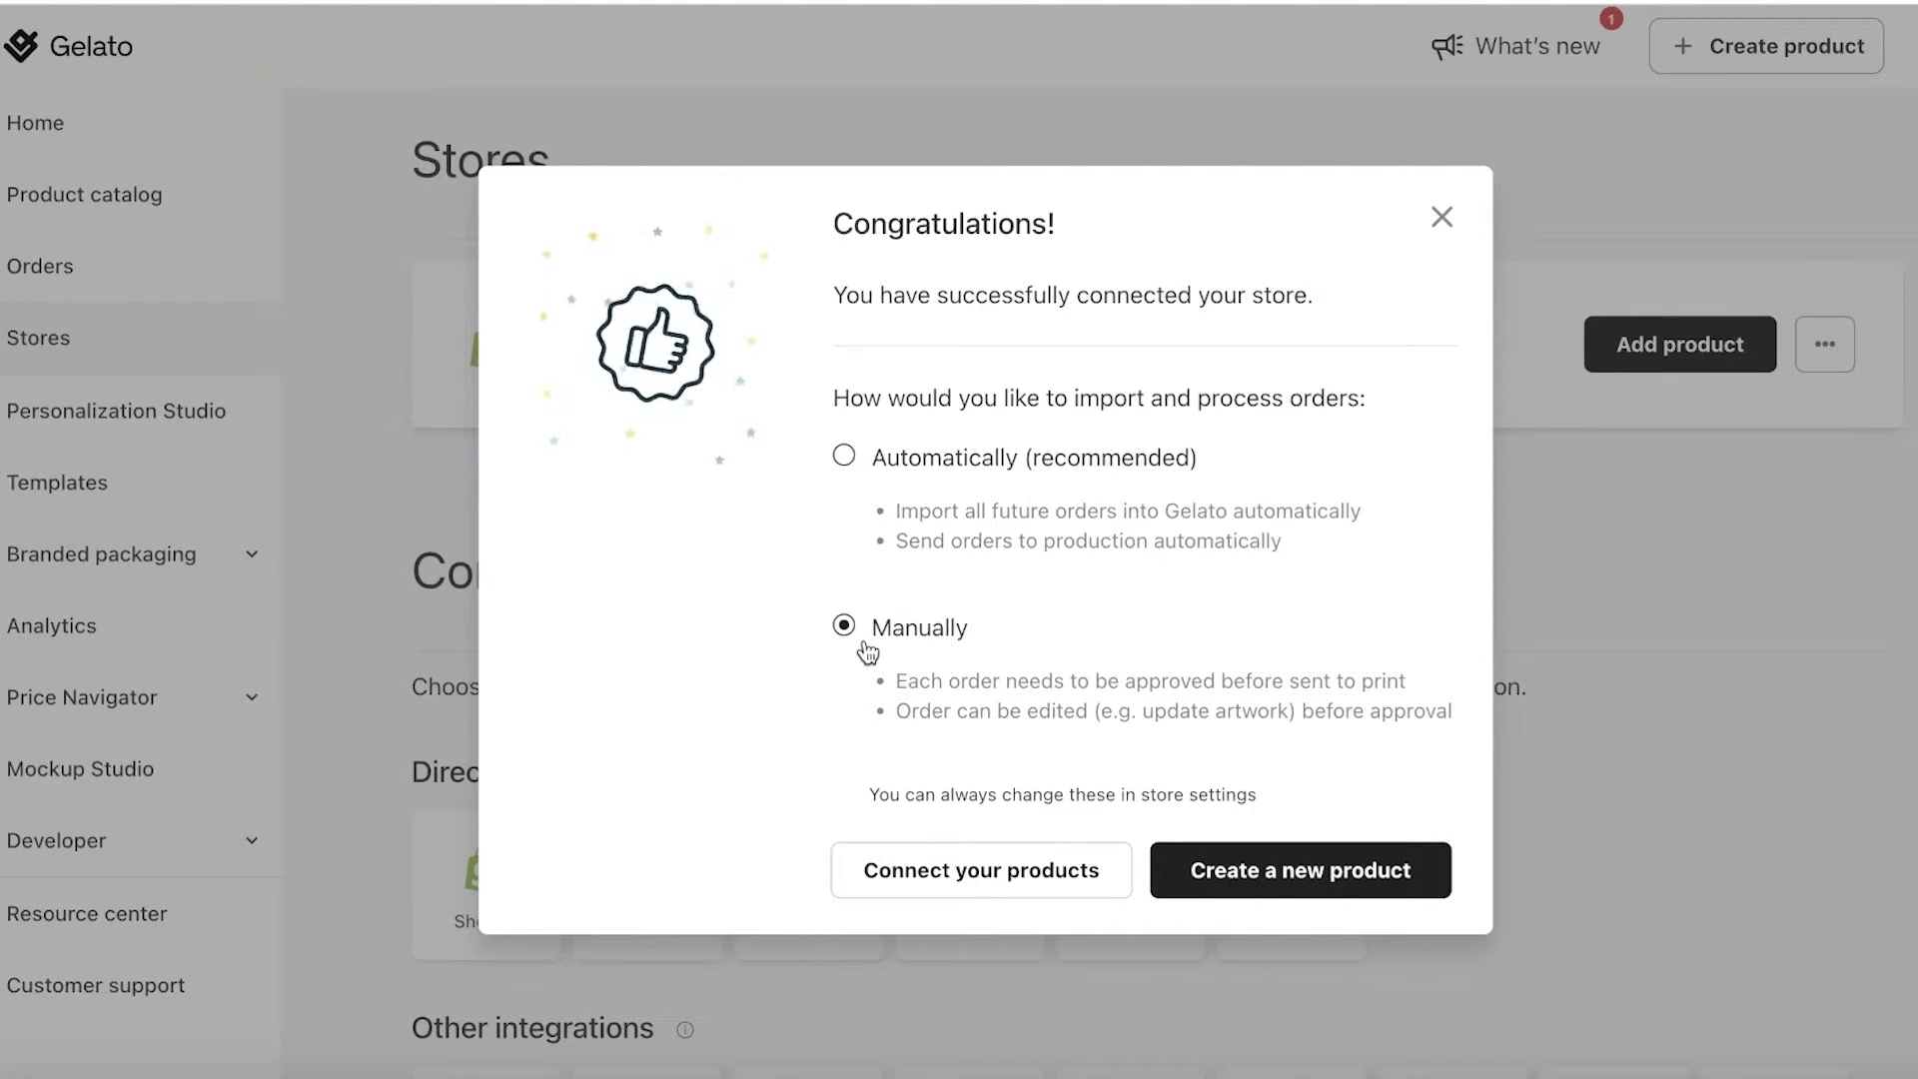
{"action": "left_click", "coordinate": [939, 483]}
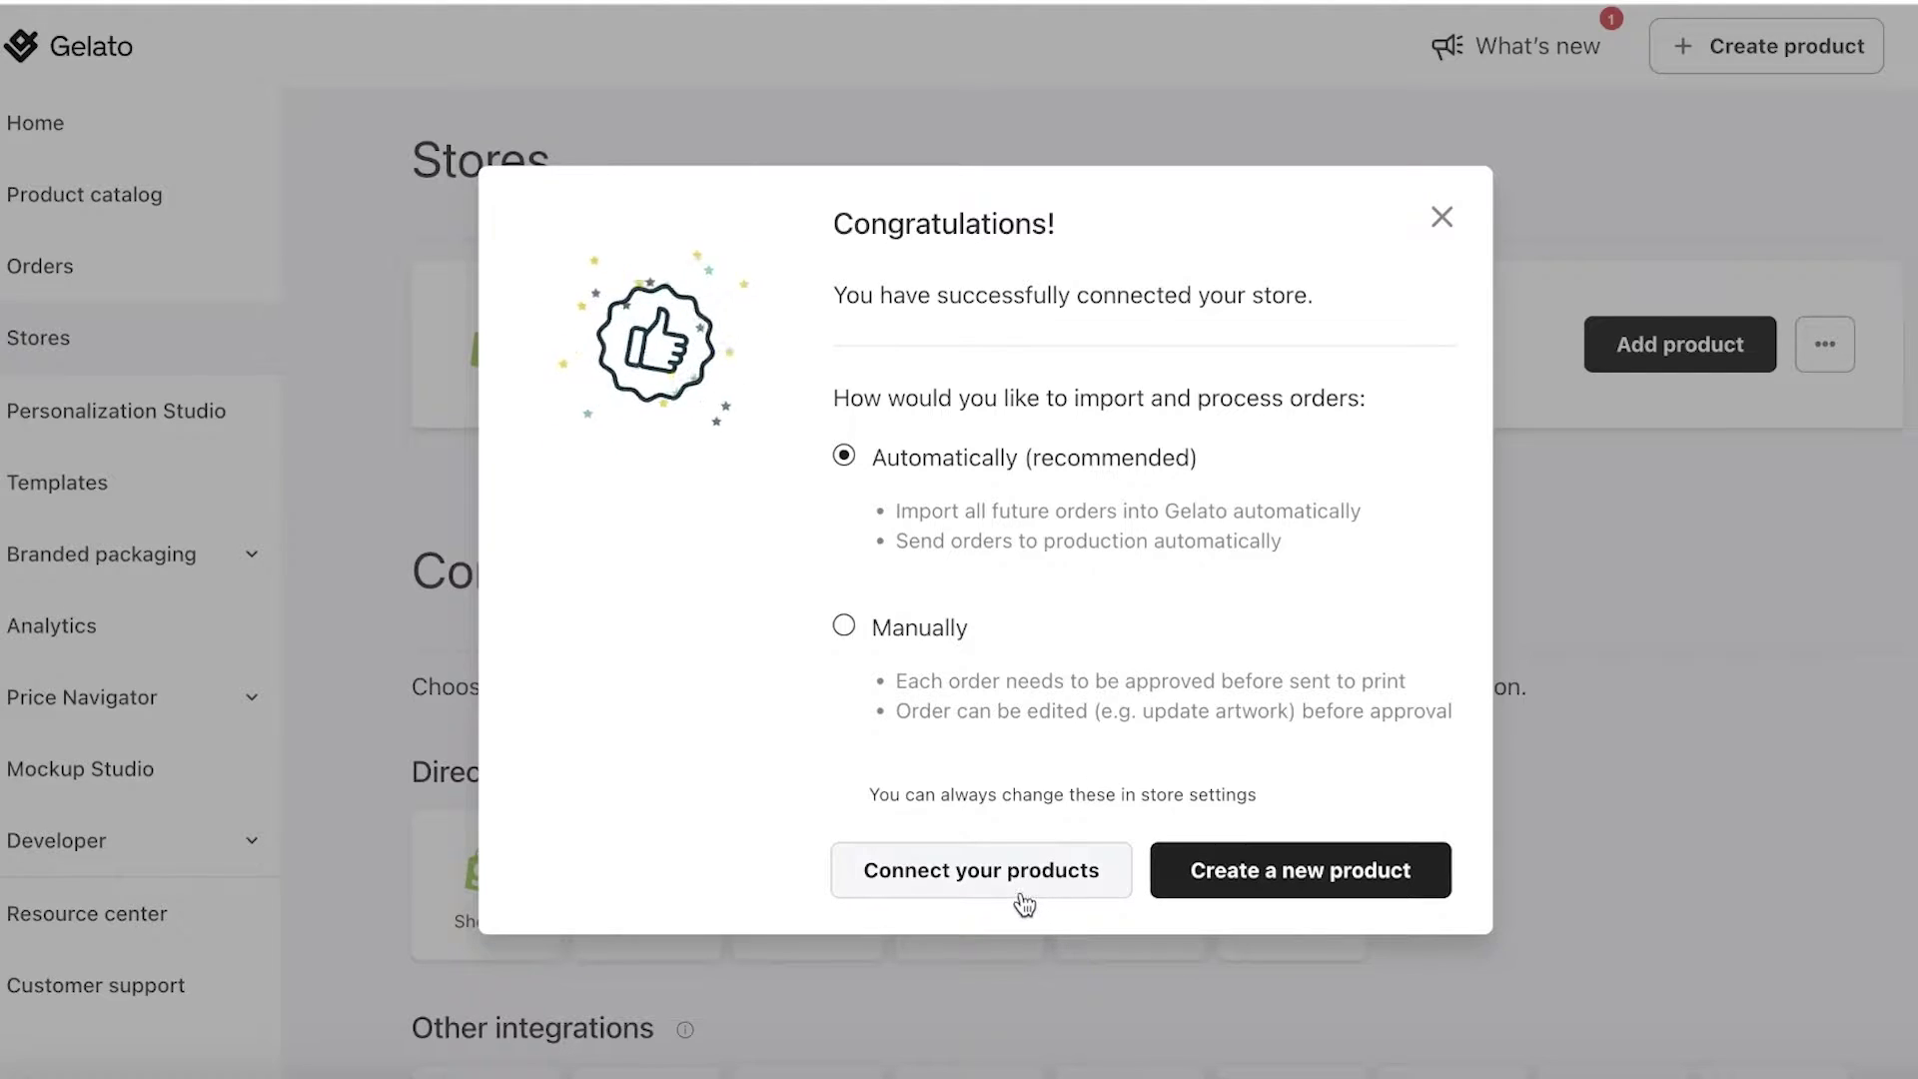
{"action": "left_click", "coordinate": [1447, 221]}
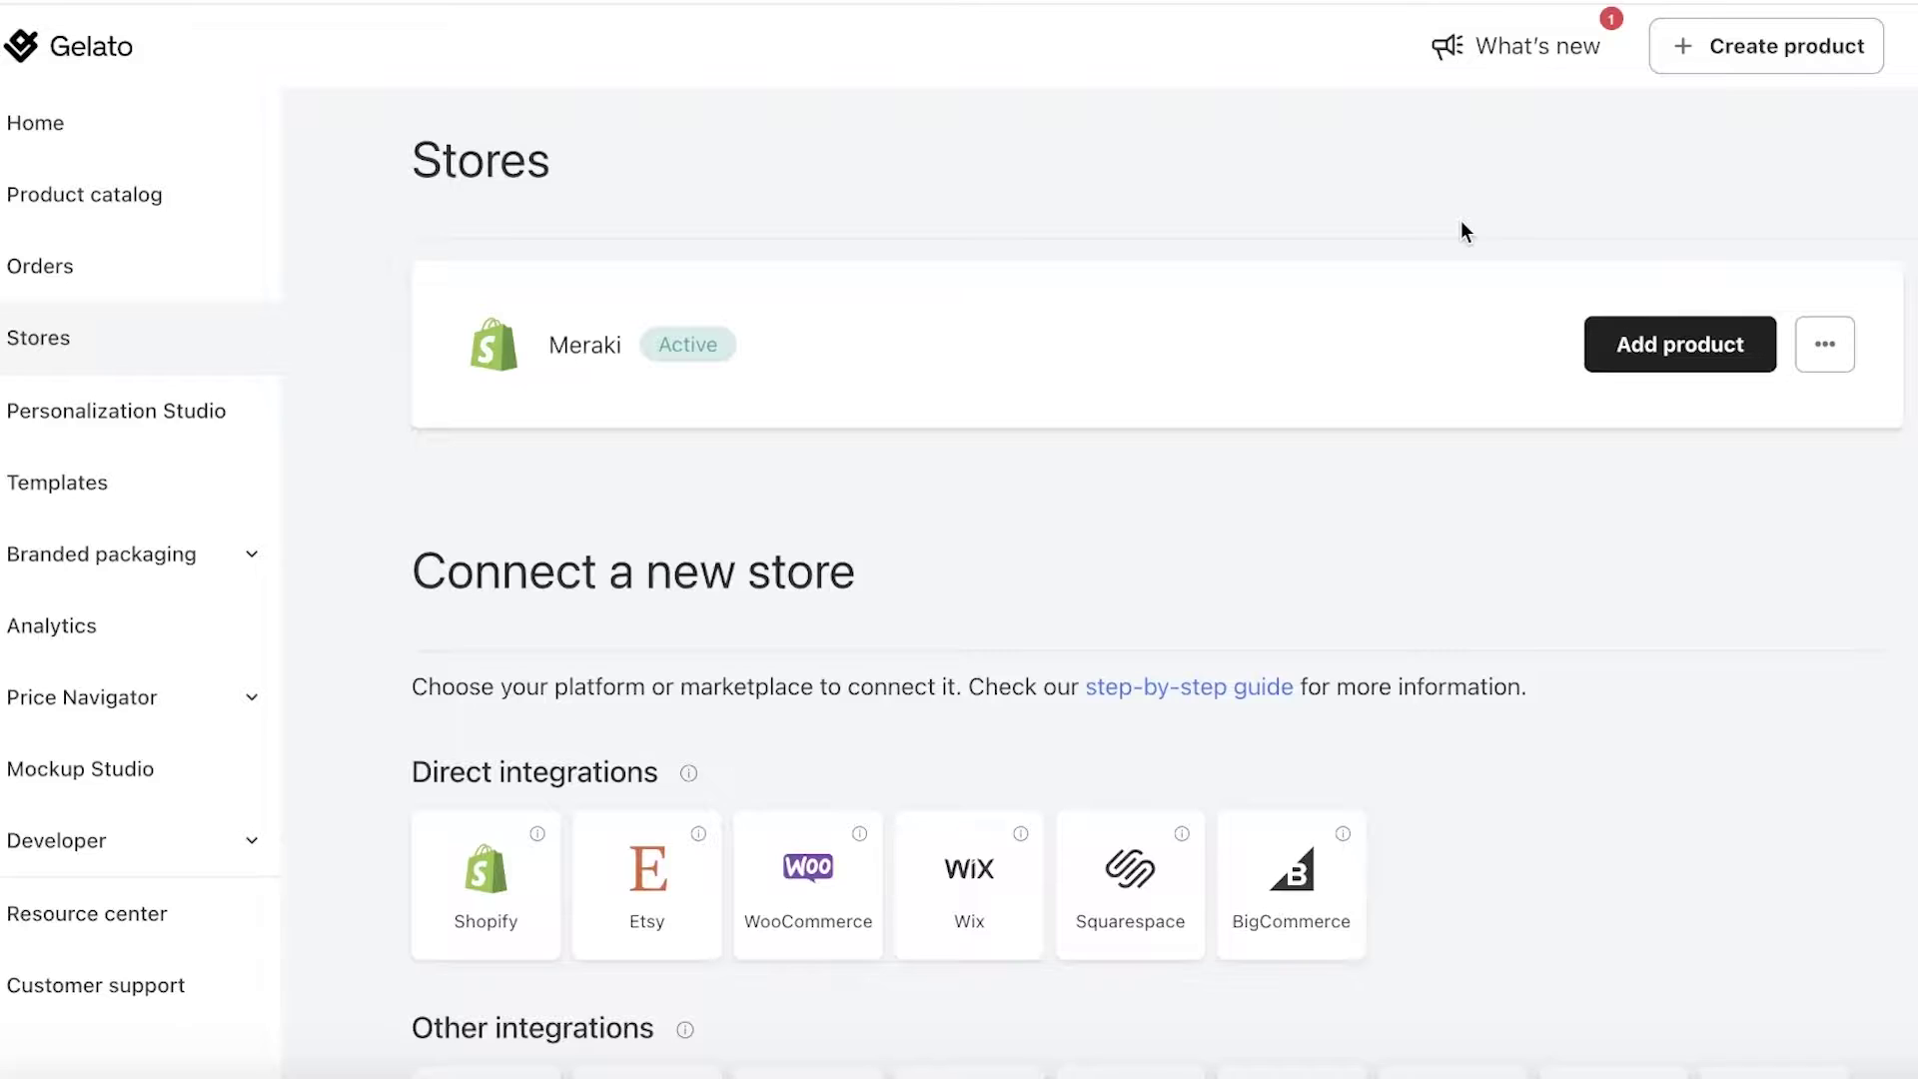
Step: Look at the connected stores and product catalog, and read through the Personalization Studio overview for Shopify and Etsy
{"action": "scroll", "coordinate": [1328, 420], "scroll_direction": "down", "scroll_amount": 1}
{"action": "scroll", "coordinate": [1659, 755], "scroll_direction": "up", "scroll_amount": 1}
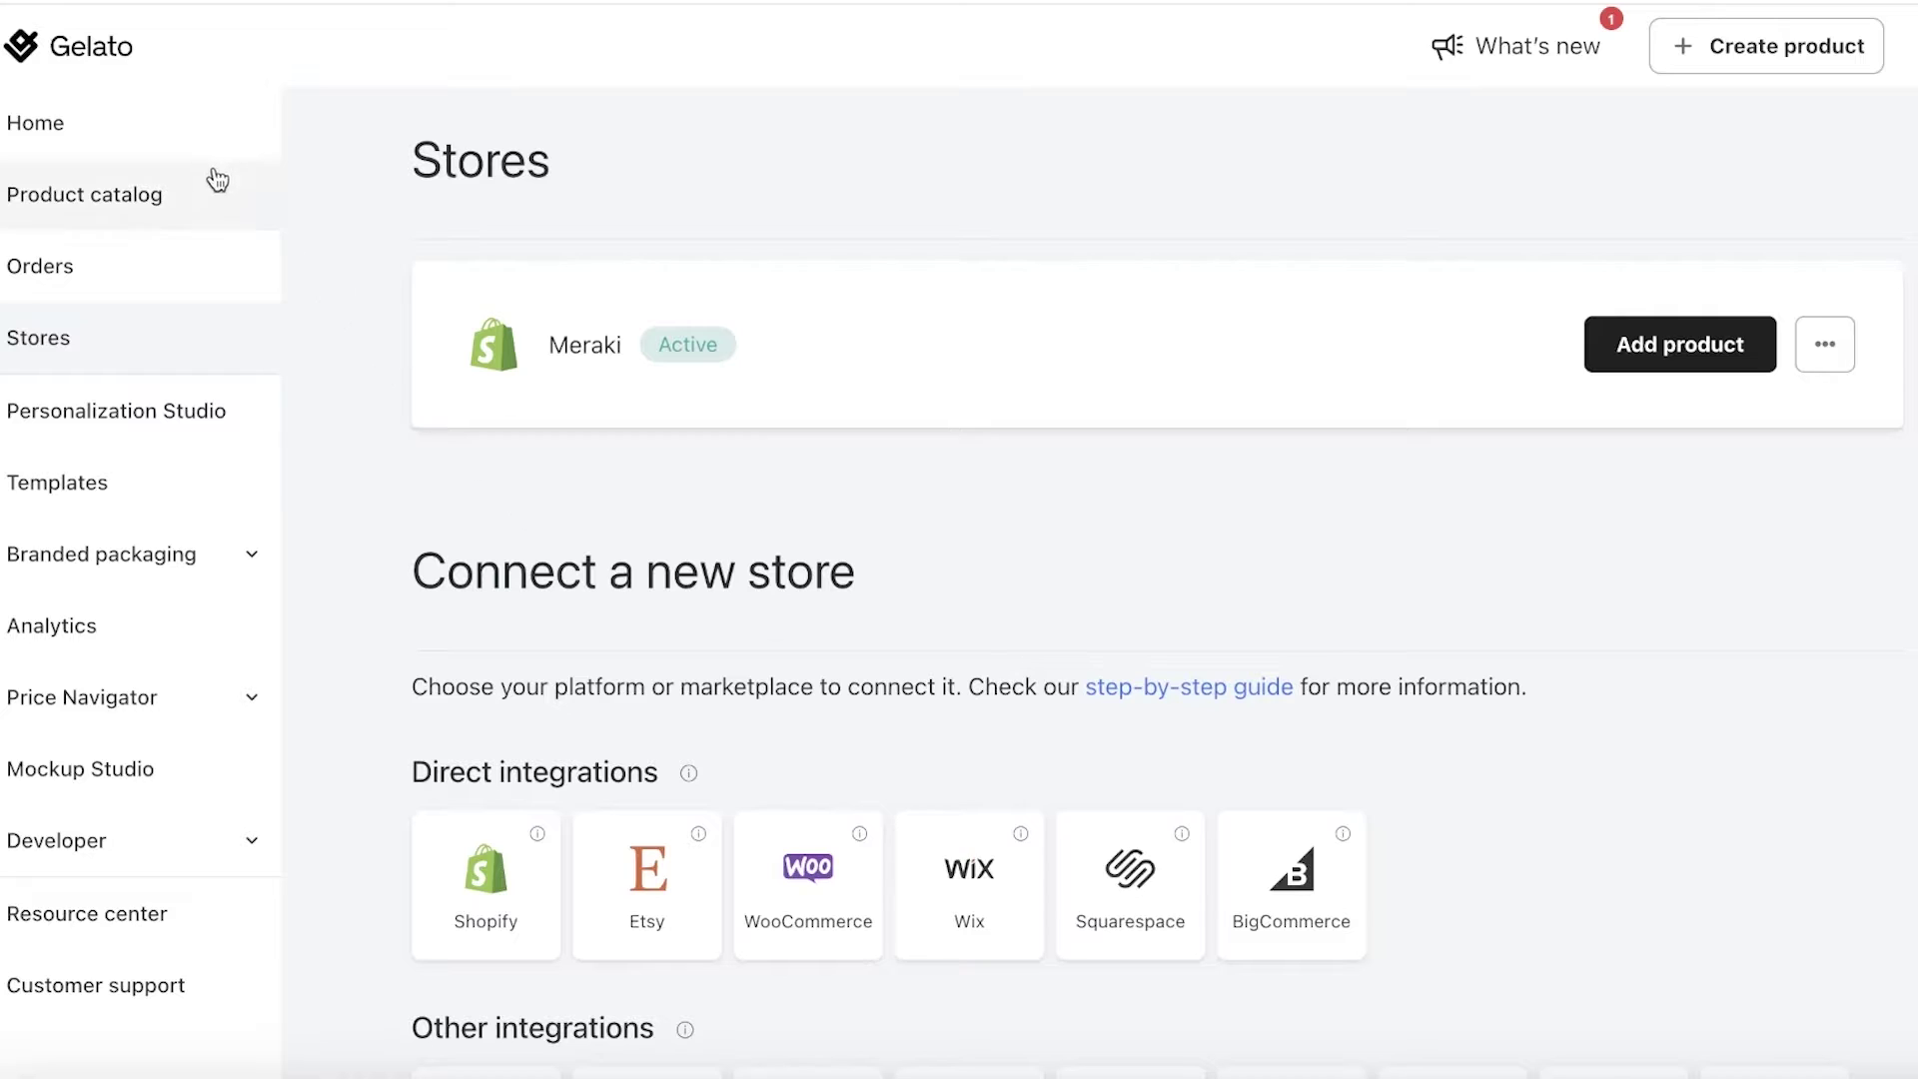
{"action": "left_click", "coordinate": [168, 200]}
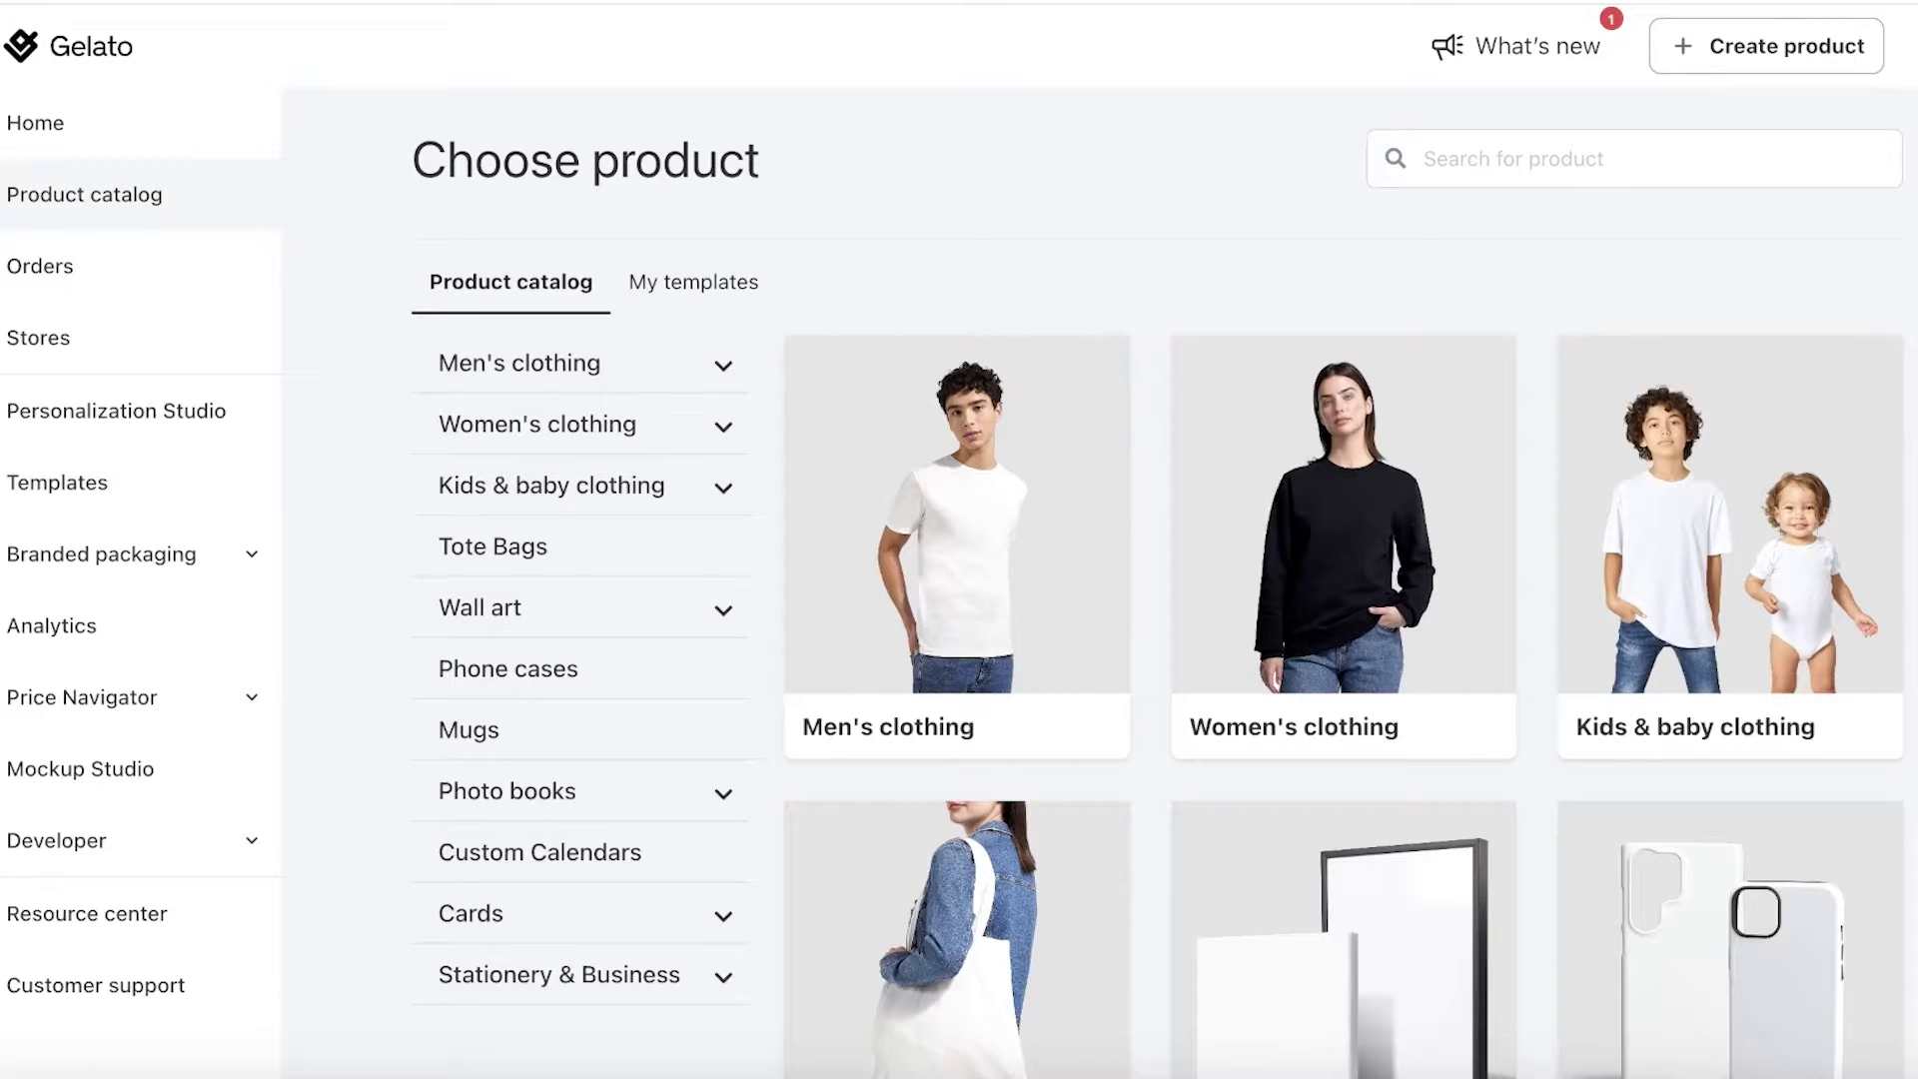
{"action": "left_click", "coordinate": [107, 410]}
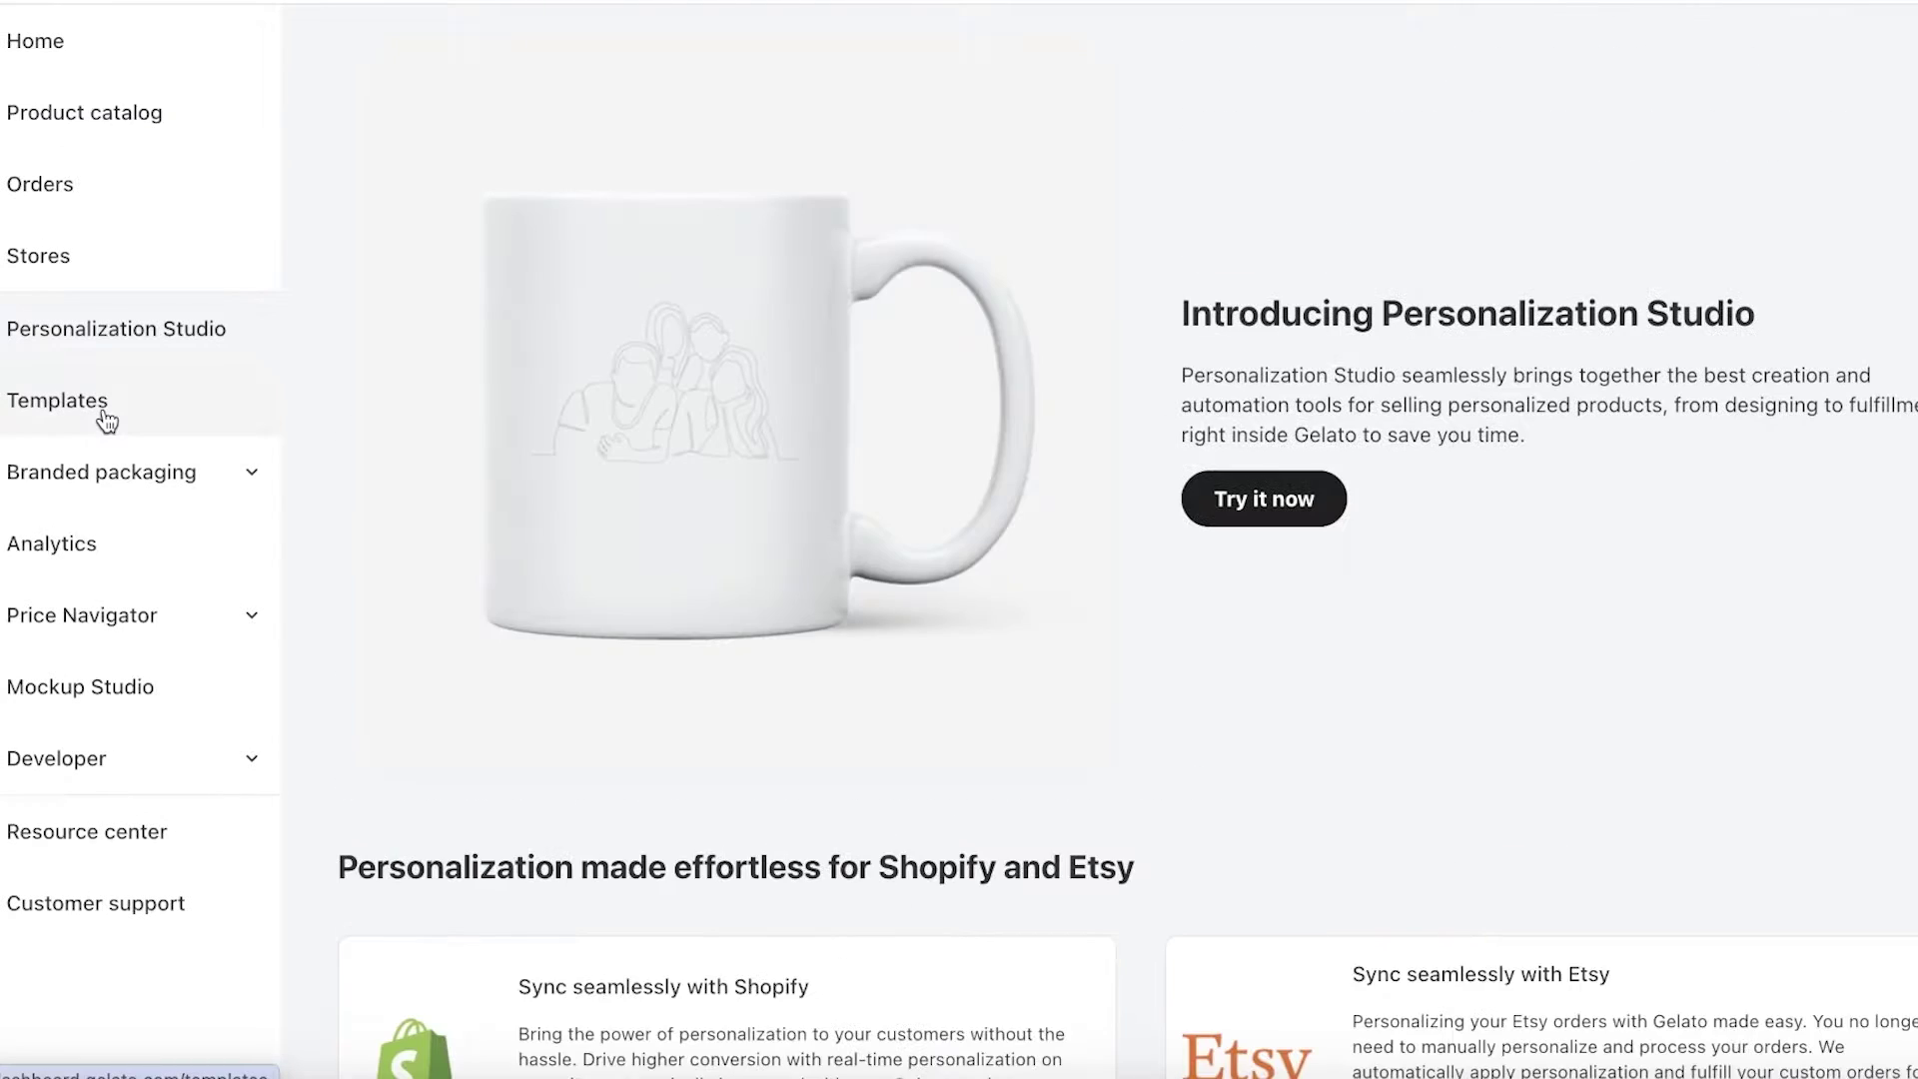
{"action": "scroll", "coordinate": [933, 371], "scroll_direction": "down", "scroll_amount": 2}
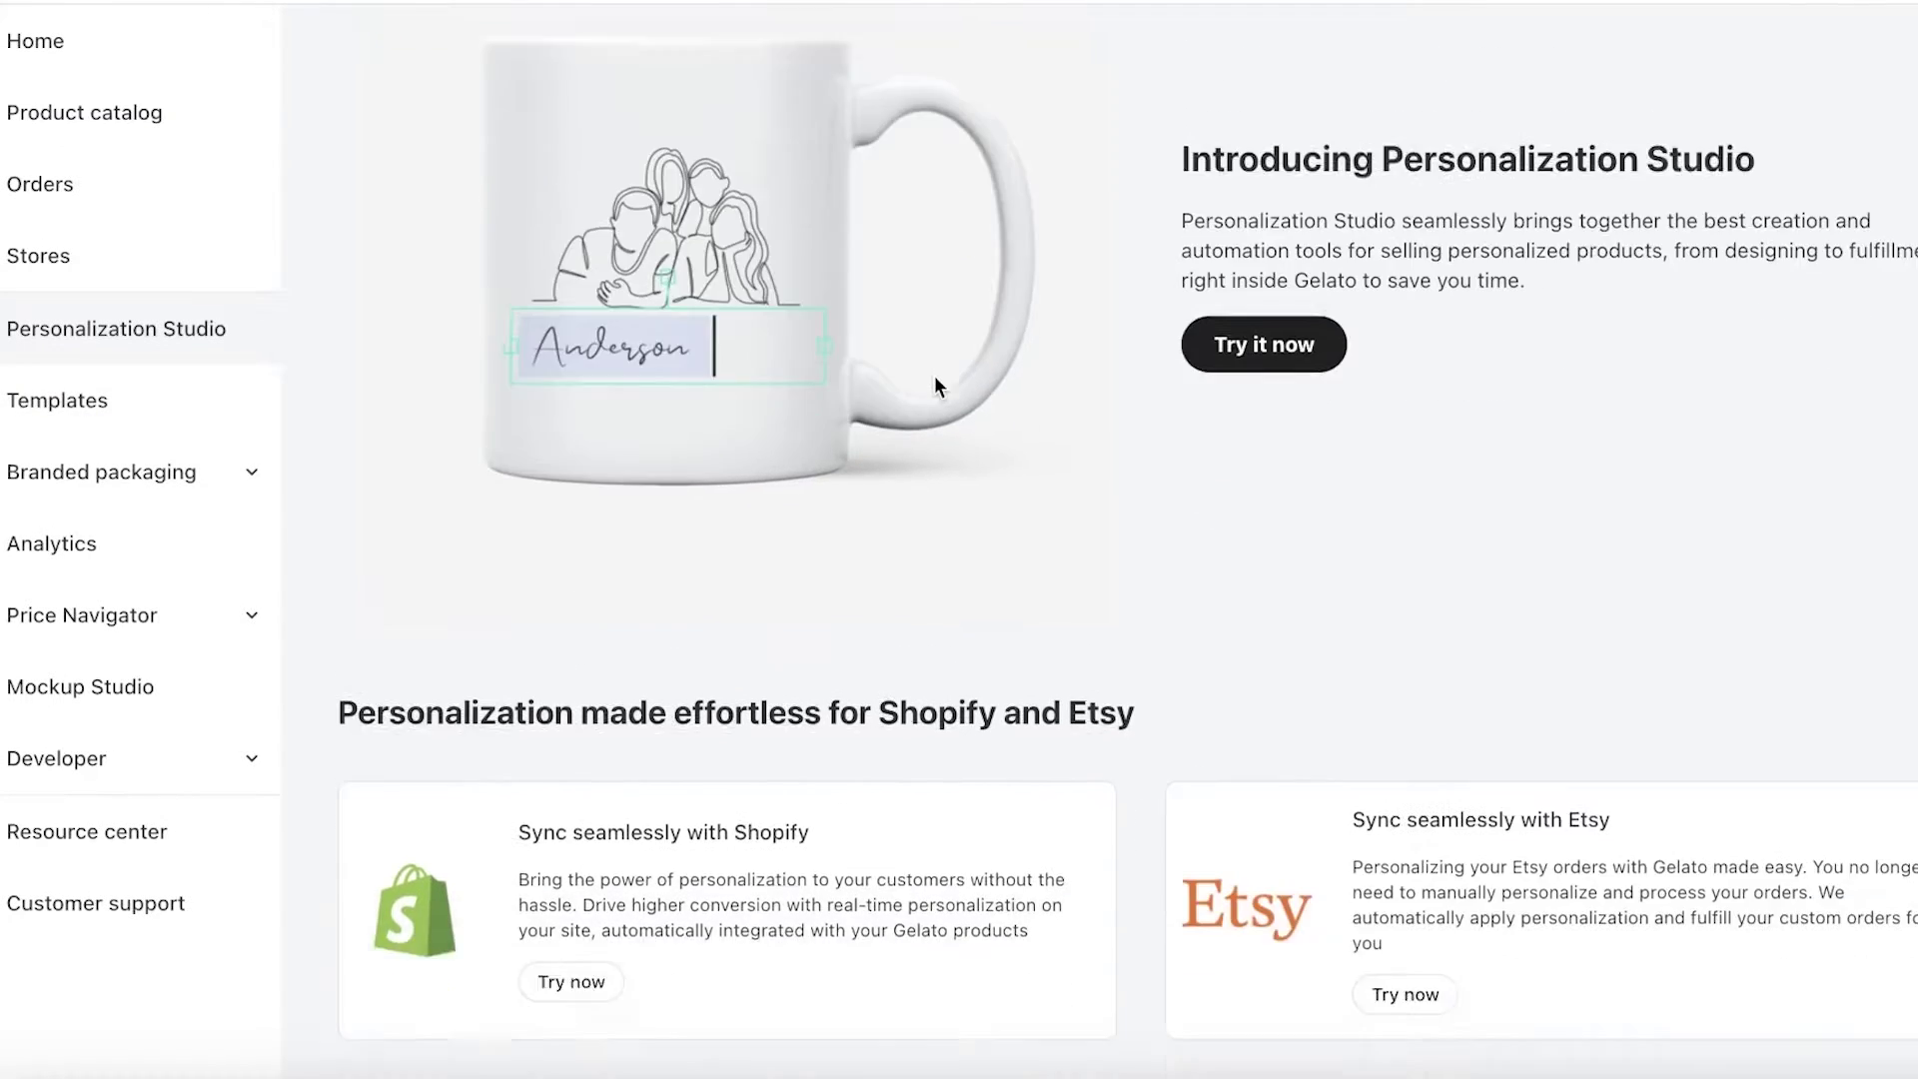
{"action": "scroll", "coordinate": [935, 380], "scroll_direction": "down", "scroll_amount": 1}
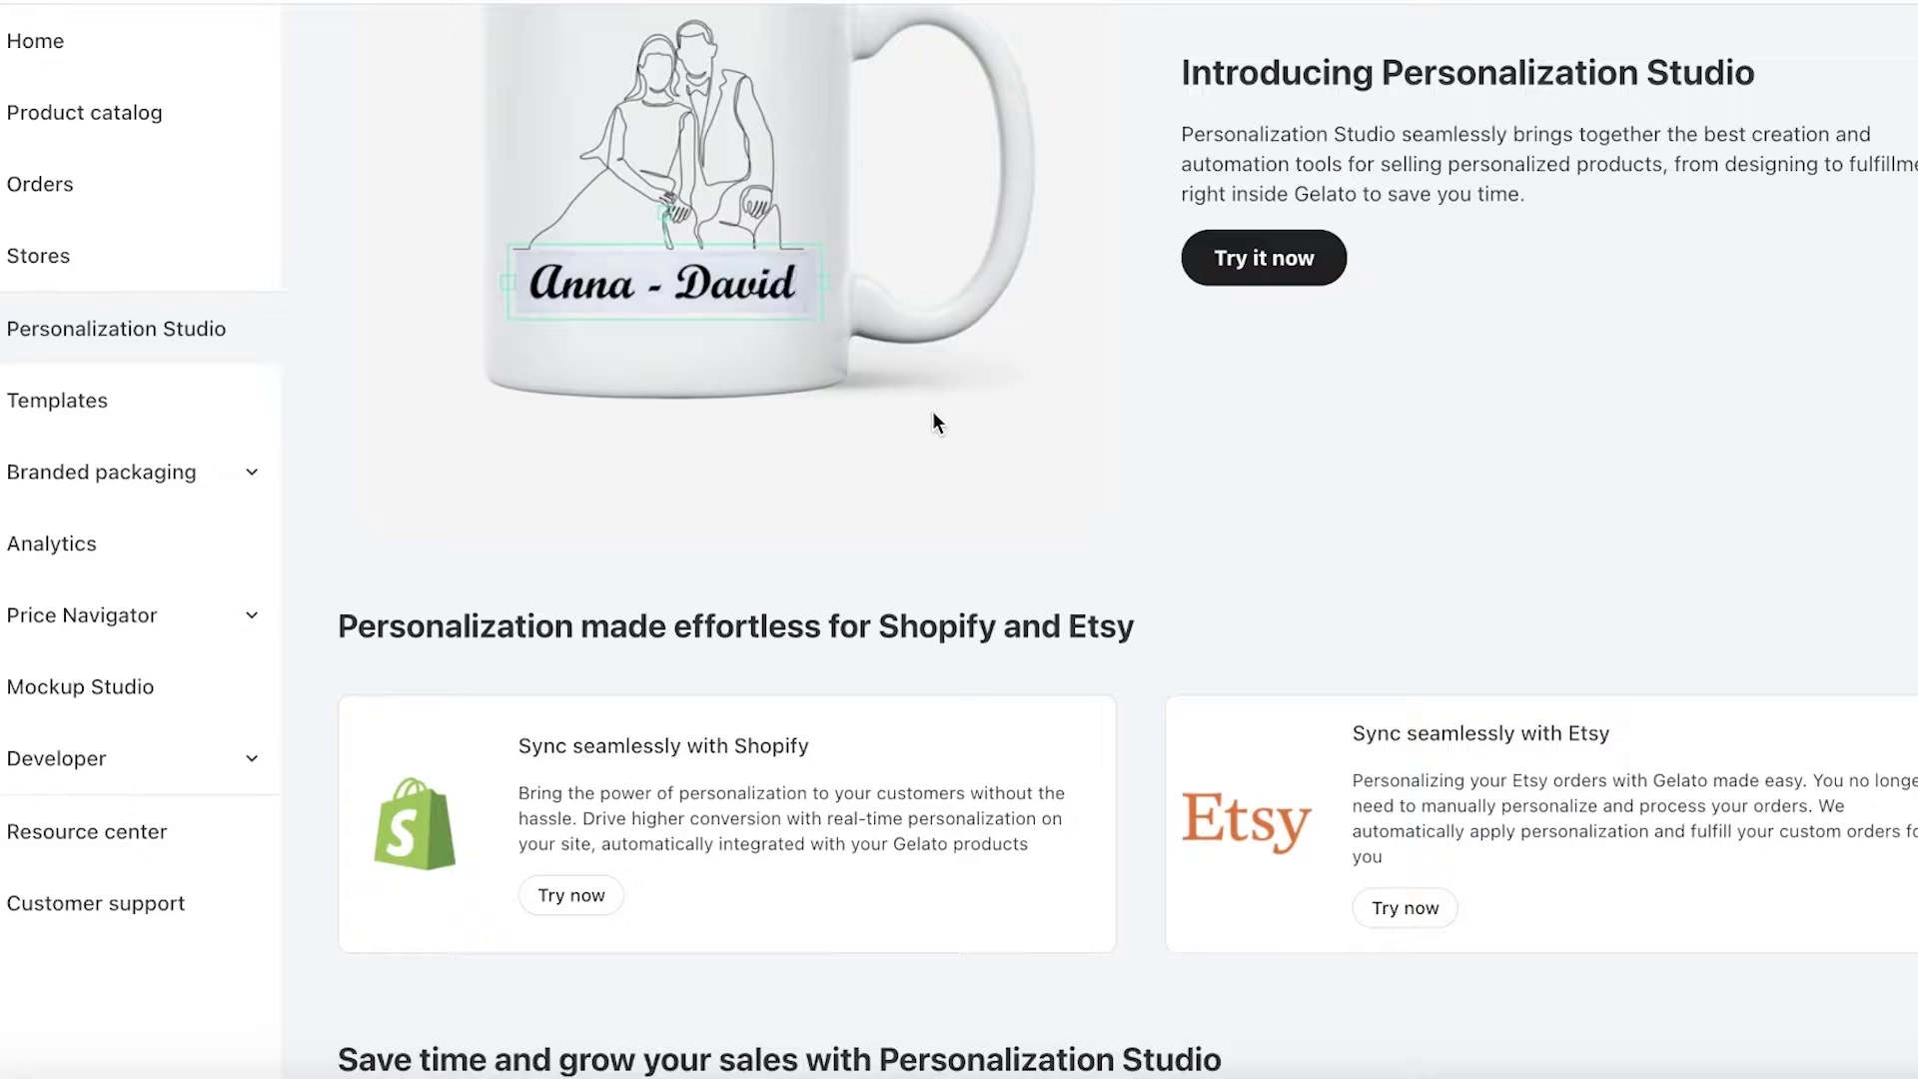
{"action": "scroll", "coordinate": [936, 423], "scroll_direction": "up", "scroll_amount": 3}
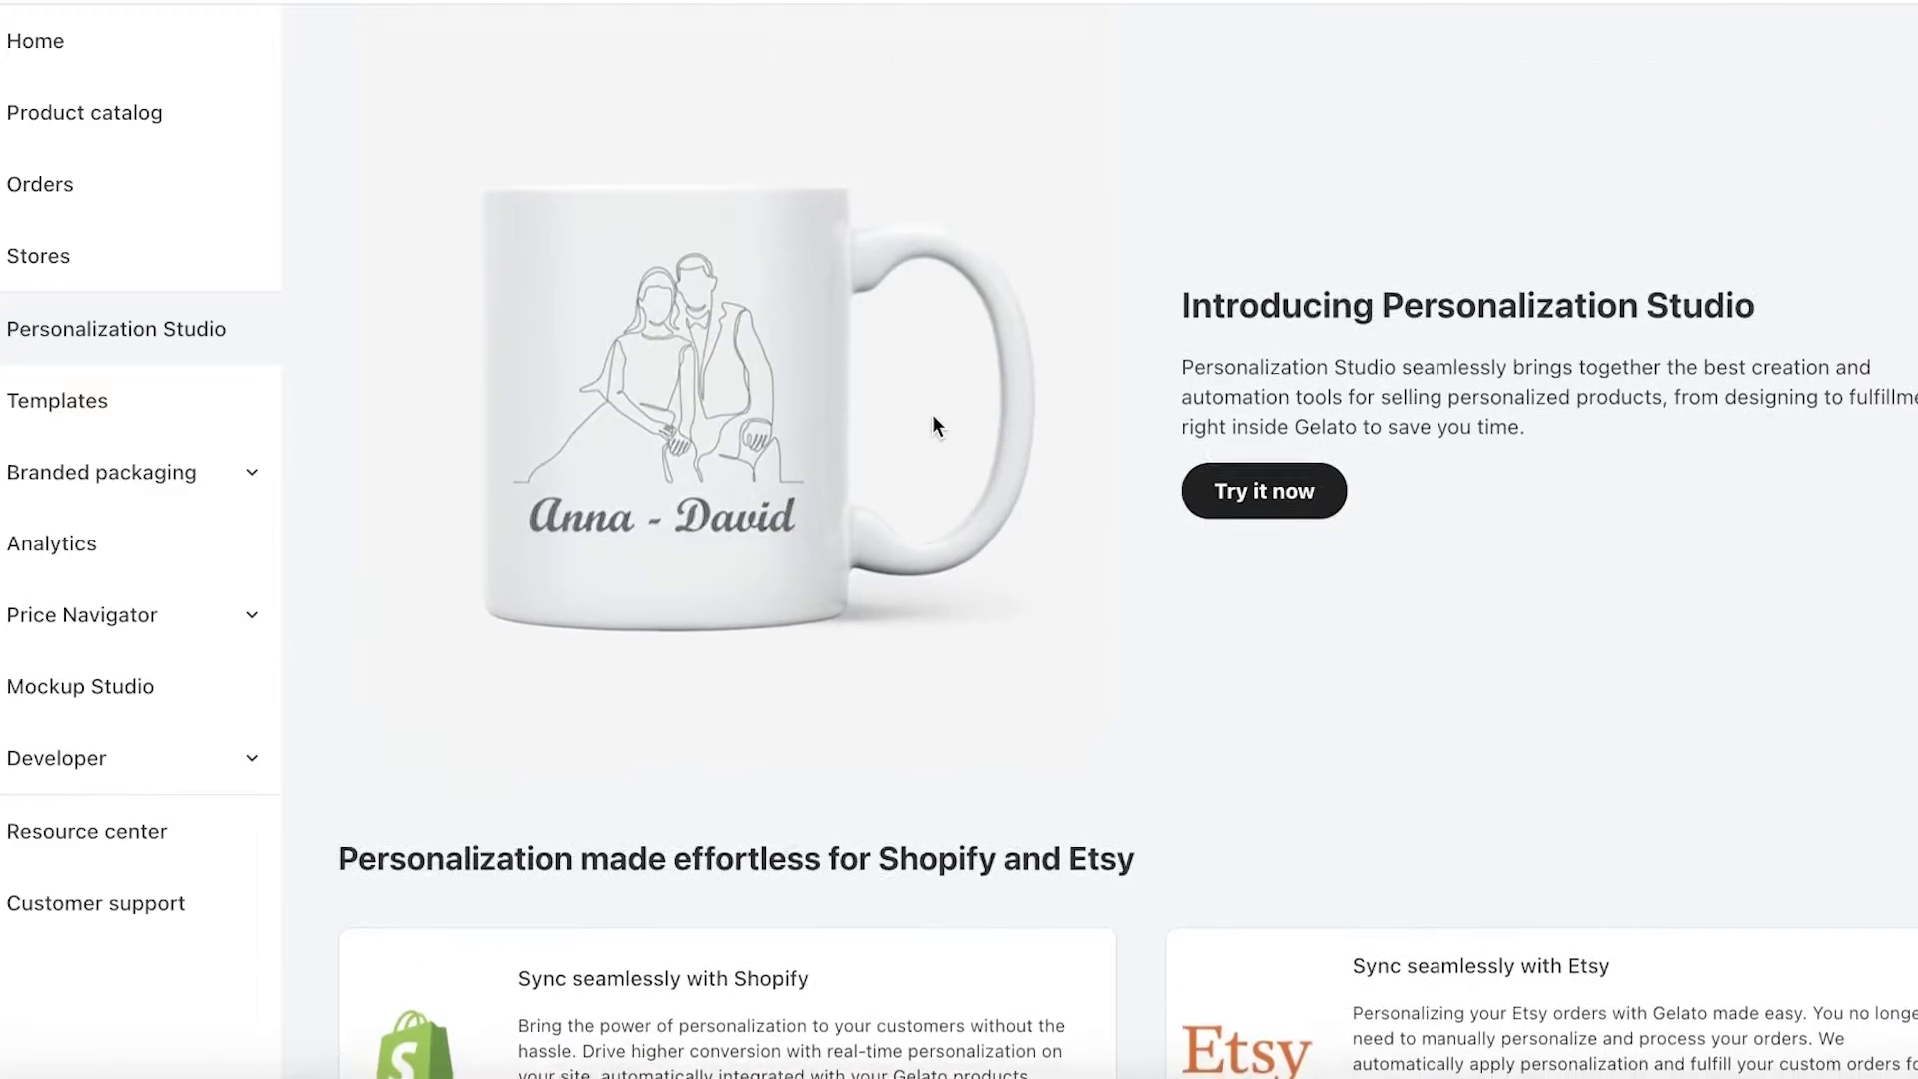
{"action": "scroll", "coordinate": [934, 419], "scroll_direction": "down", "scroll_amount": 10}
{"action": "scroll", "coordinate": [932, 415], "scroll_direction": "up", "scroll_amount": 4}
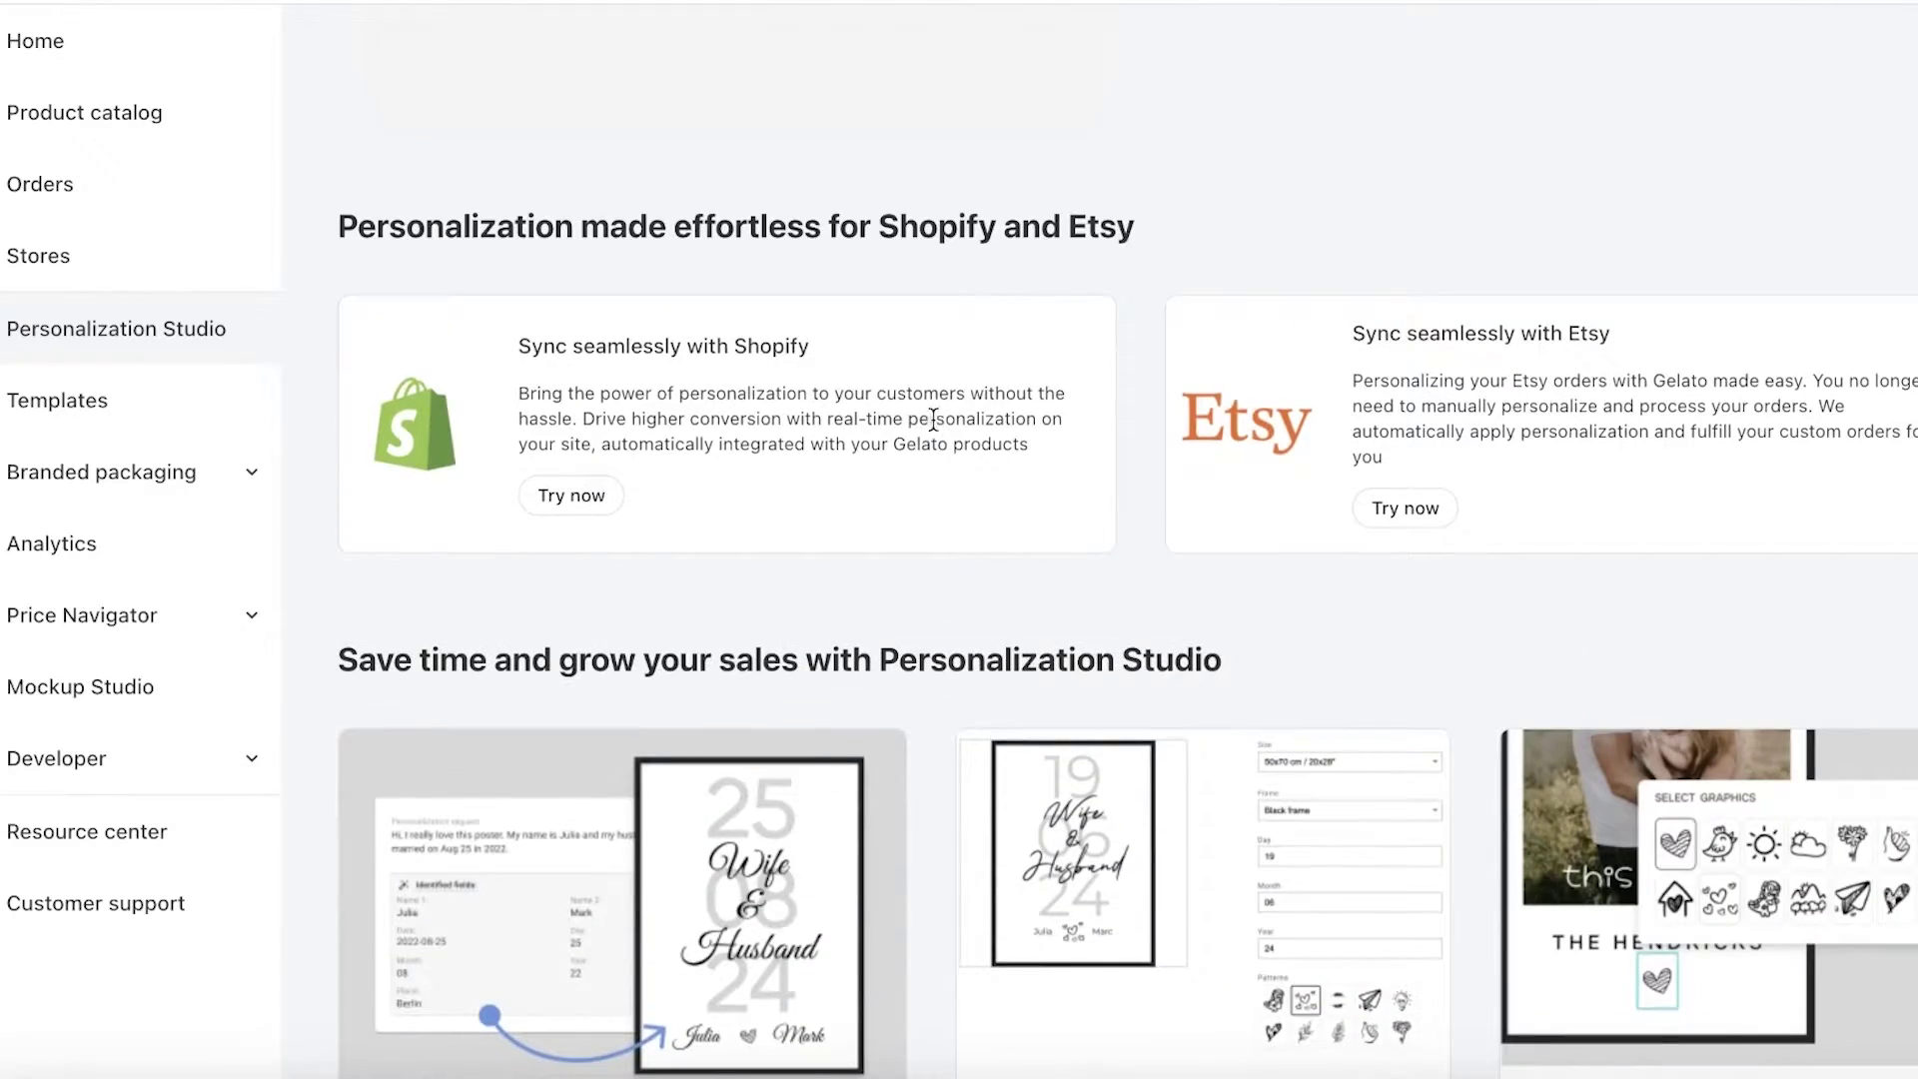
Step: View the saved templates and examine the branded label and packaging insert options for the sales channels
{"action": "left_click", "coordinate": [8, 435]}
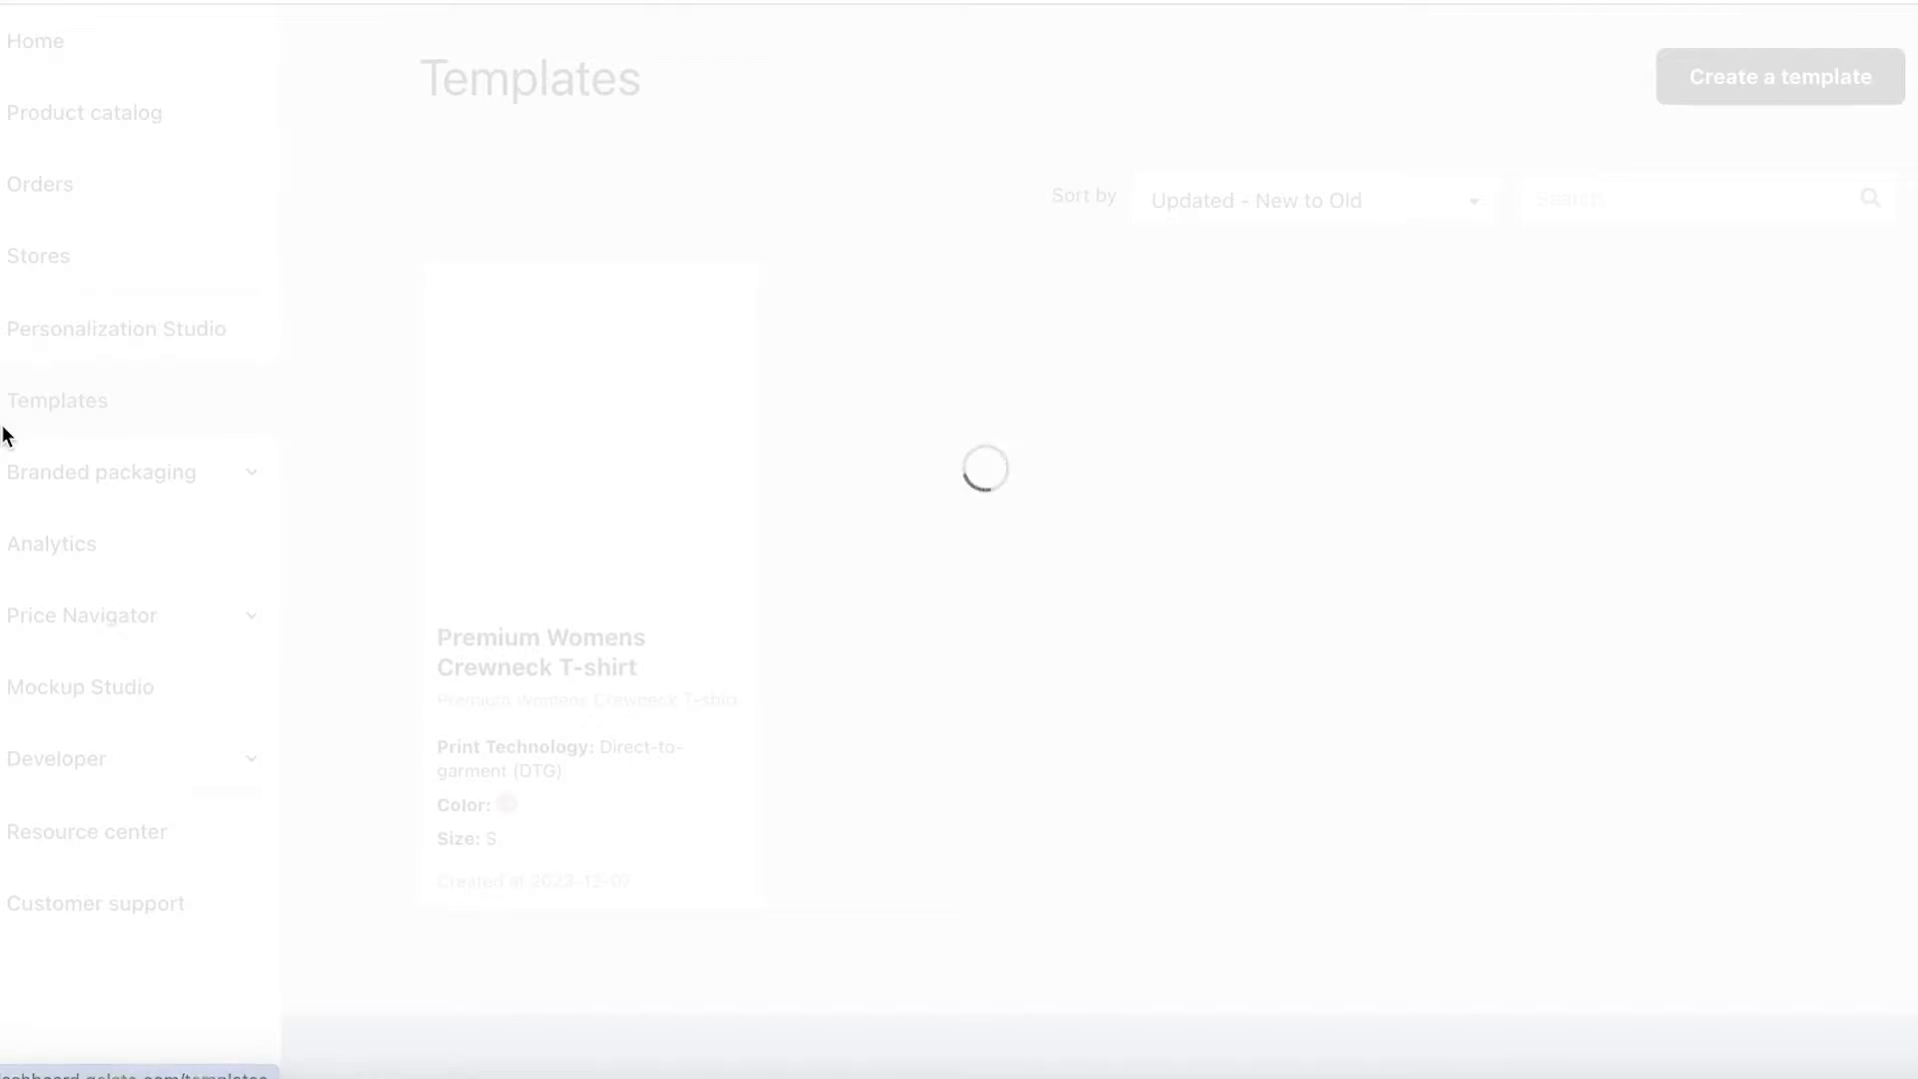
{"action": "left_click", "coordinate": [26, 495]}
{"action": "left_click", "coordinate": [47, 546]}
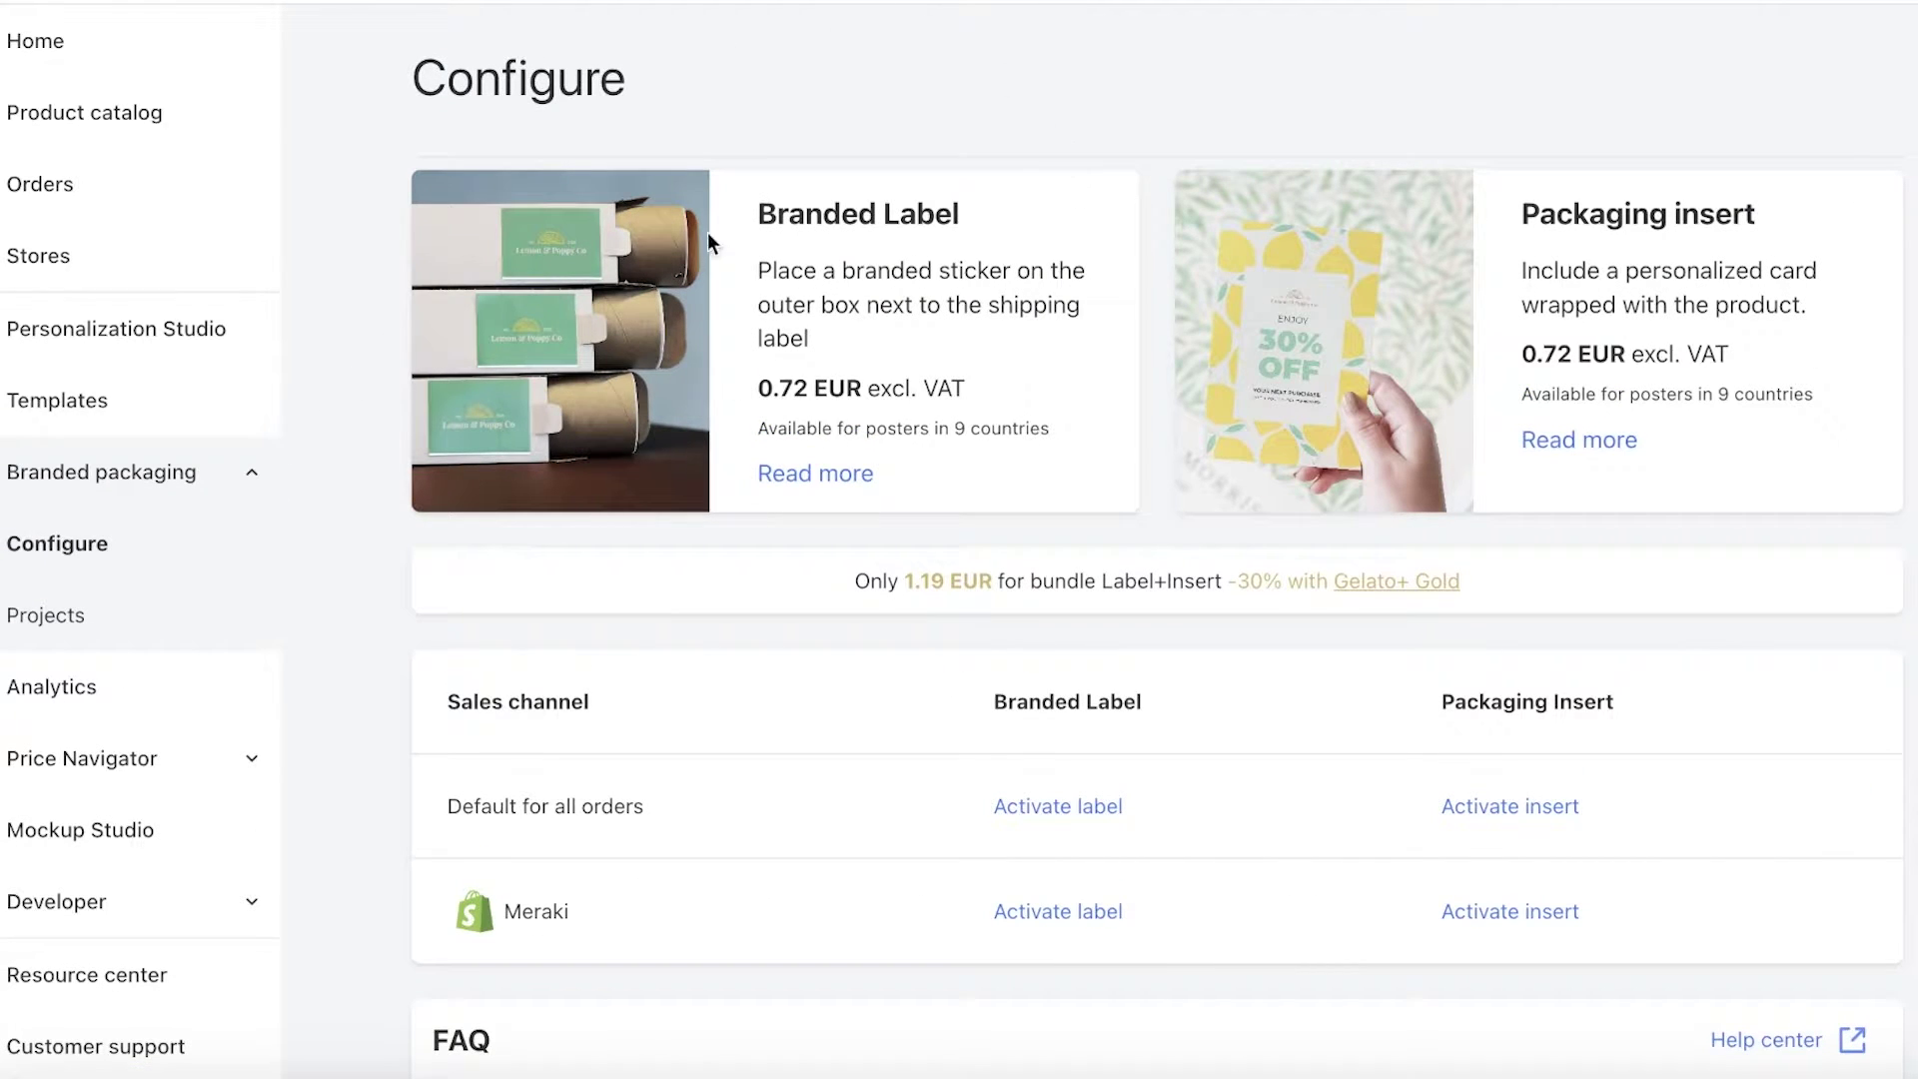
{"action": "scroll", "coordinate": [1464, 450], "scroll_direction": "down", "scroll_amount": 3}
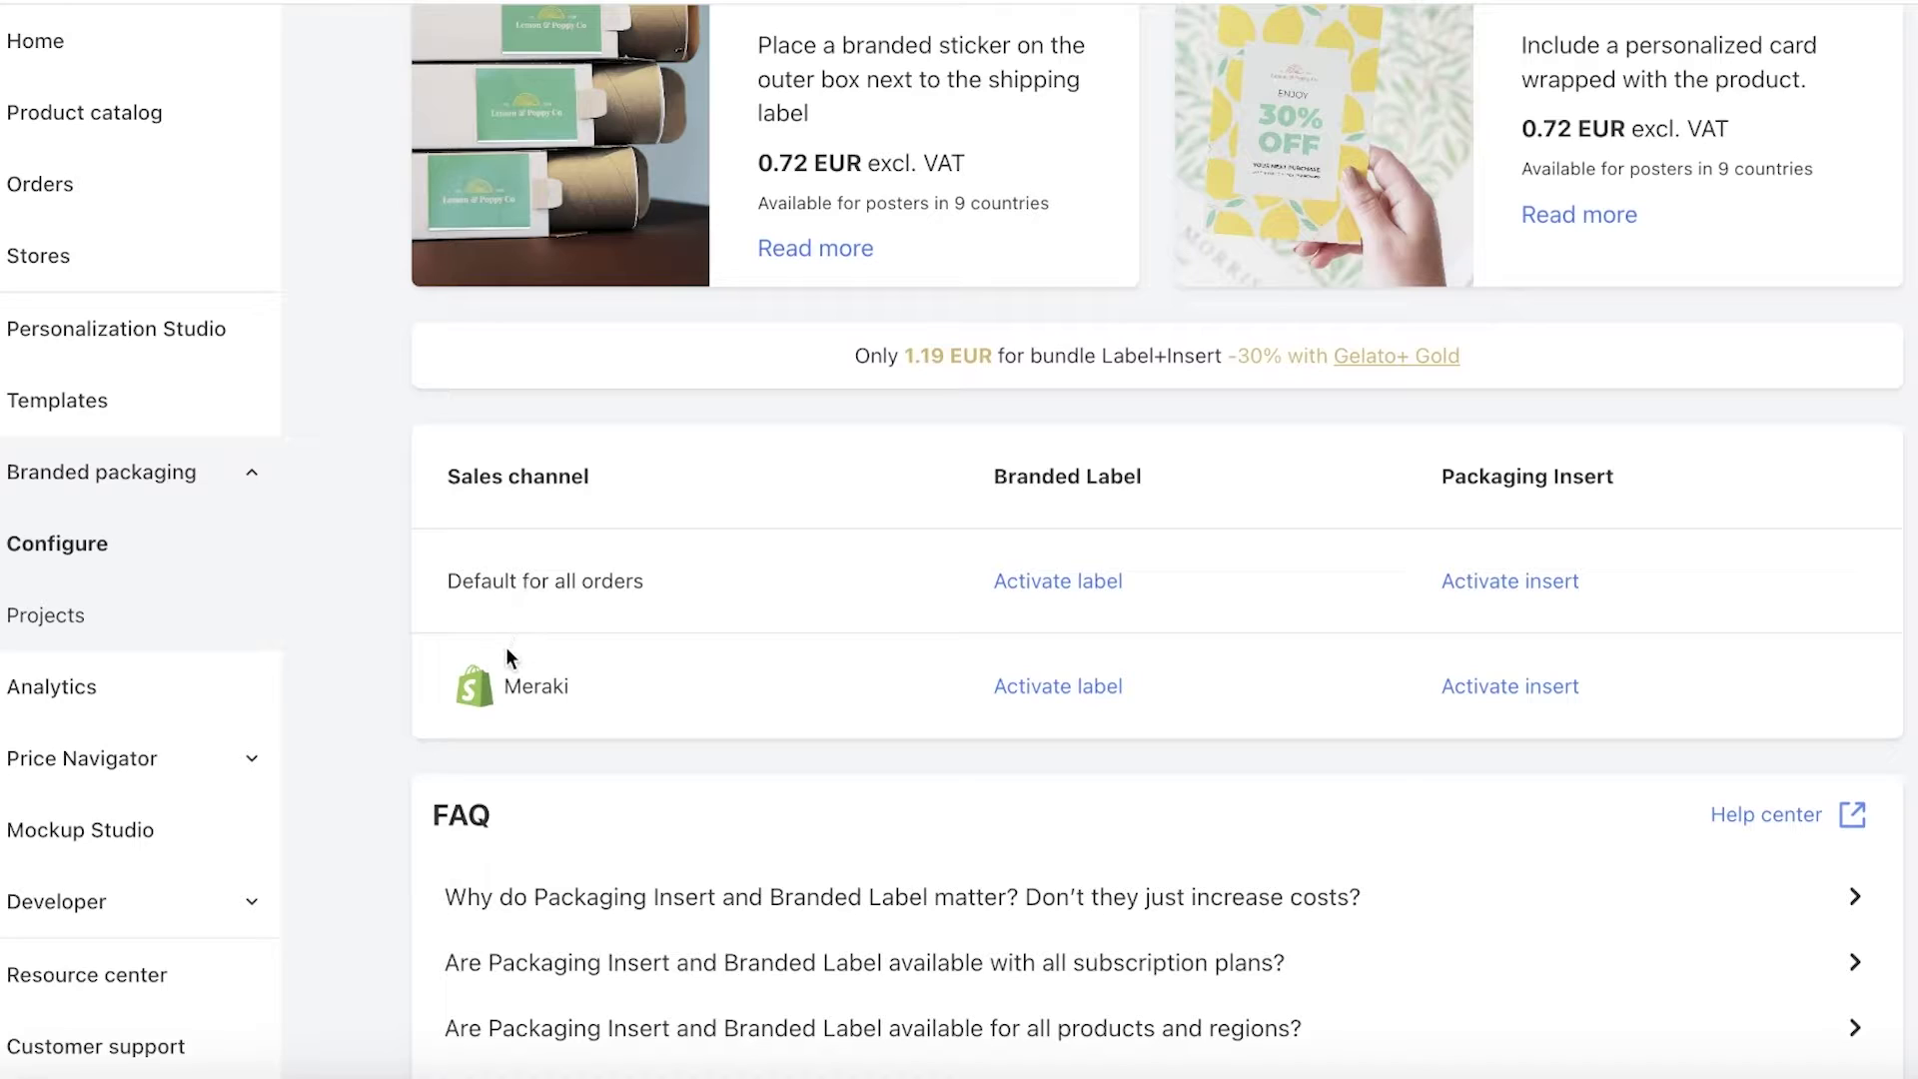
{"action": "scroll", "coordinate": [506, 654], "scroll_direction": "up", "scroll_amount": 3}
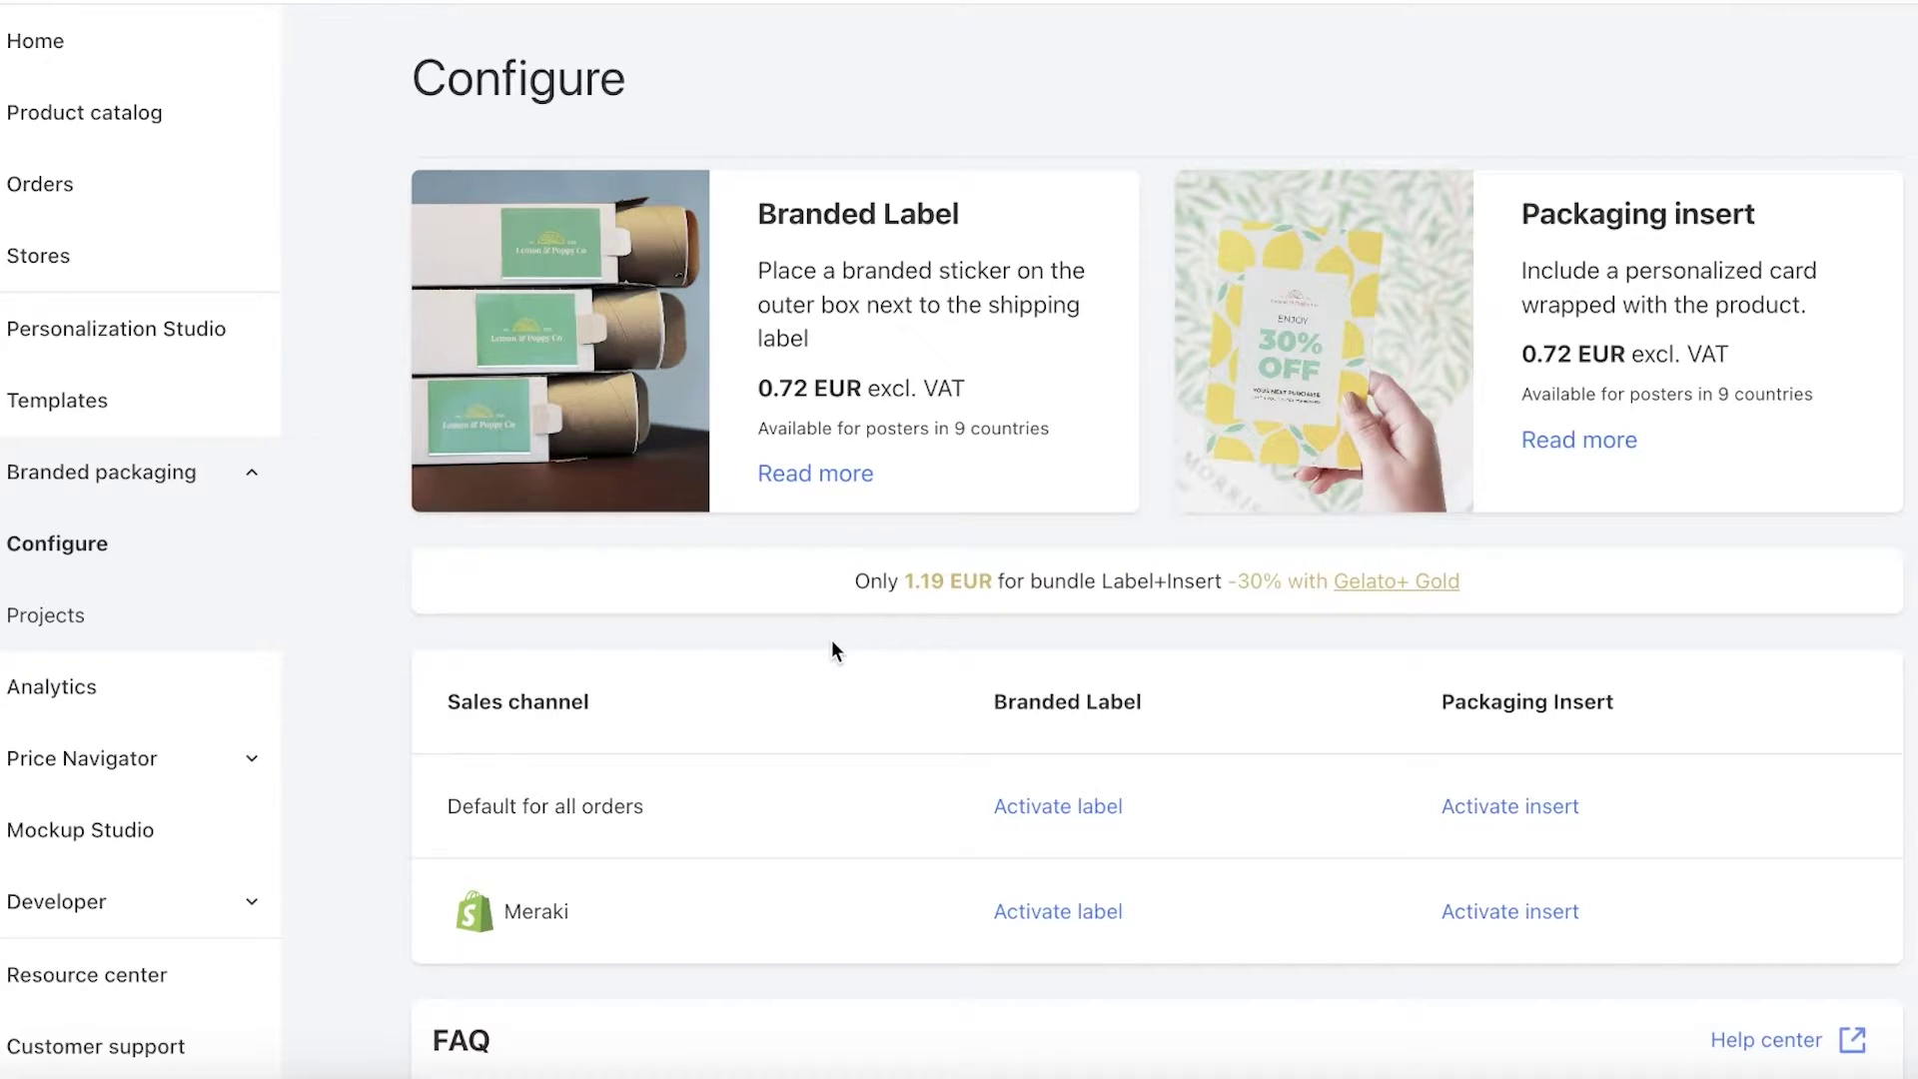
Step: View the analytics overview and the Price Navigator's product list
{"action": "left_click", "coordinate": [170, 717]}
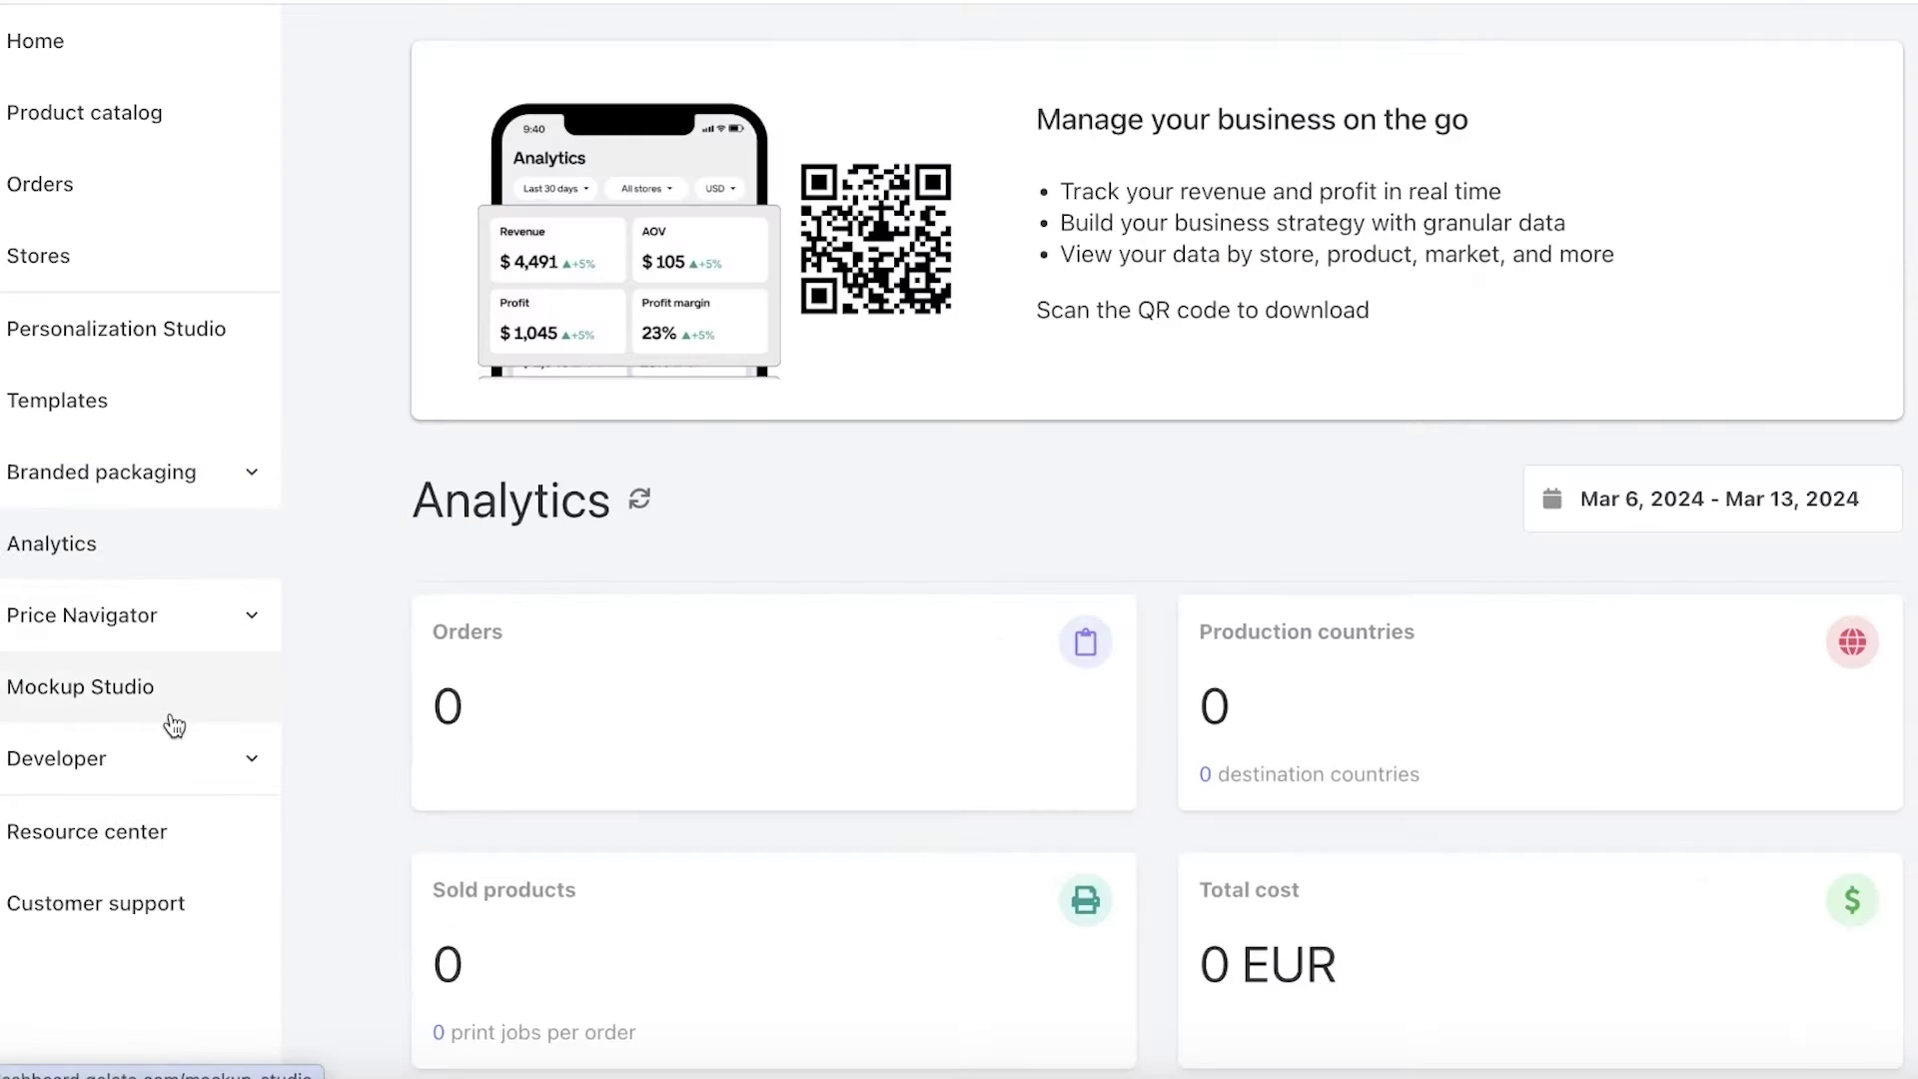
{"action": "left_click", "coordinate": [222, 624]}
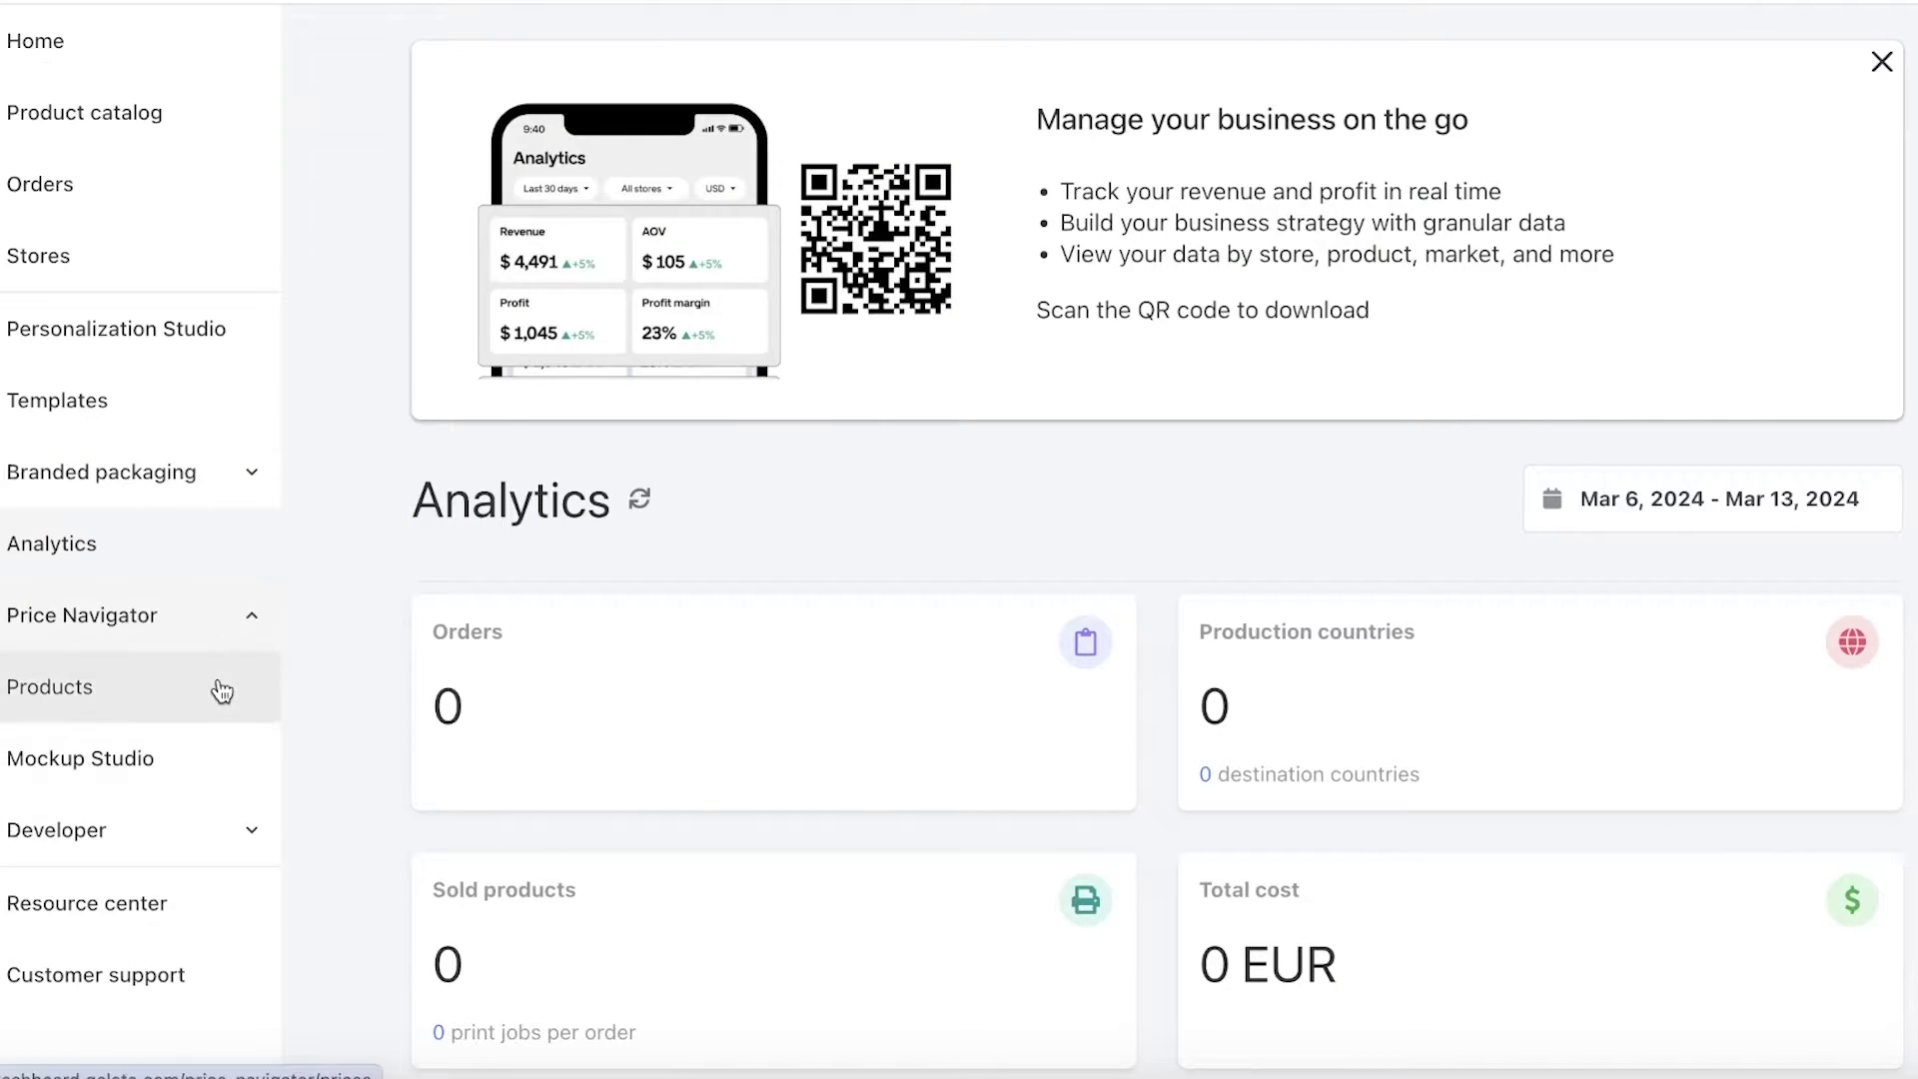
{"action": "left_click", "coordinate": [221, 688]}
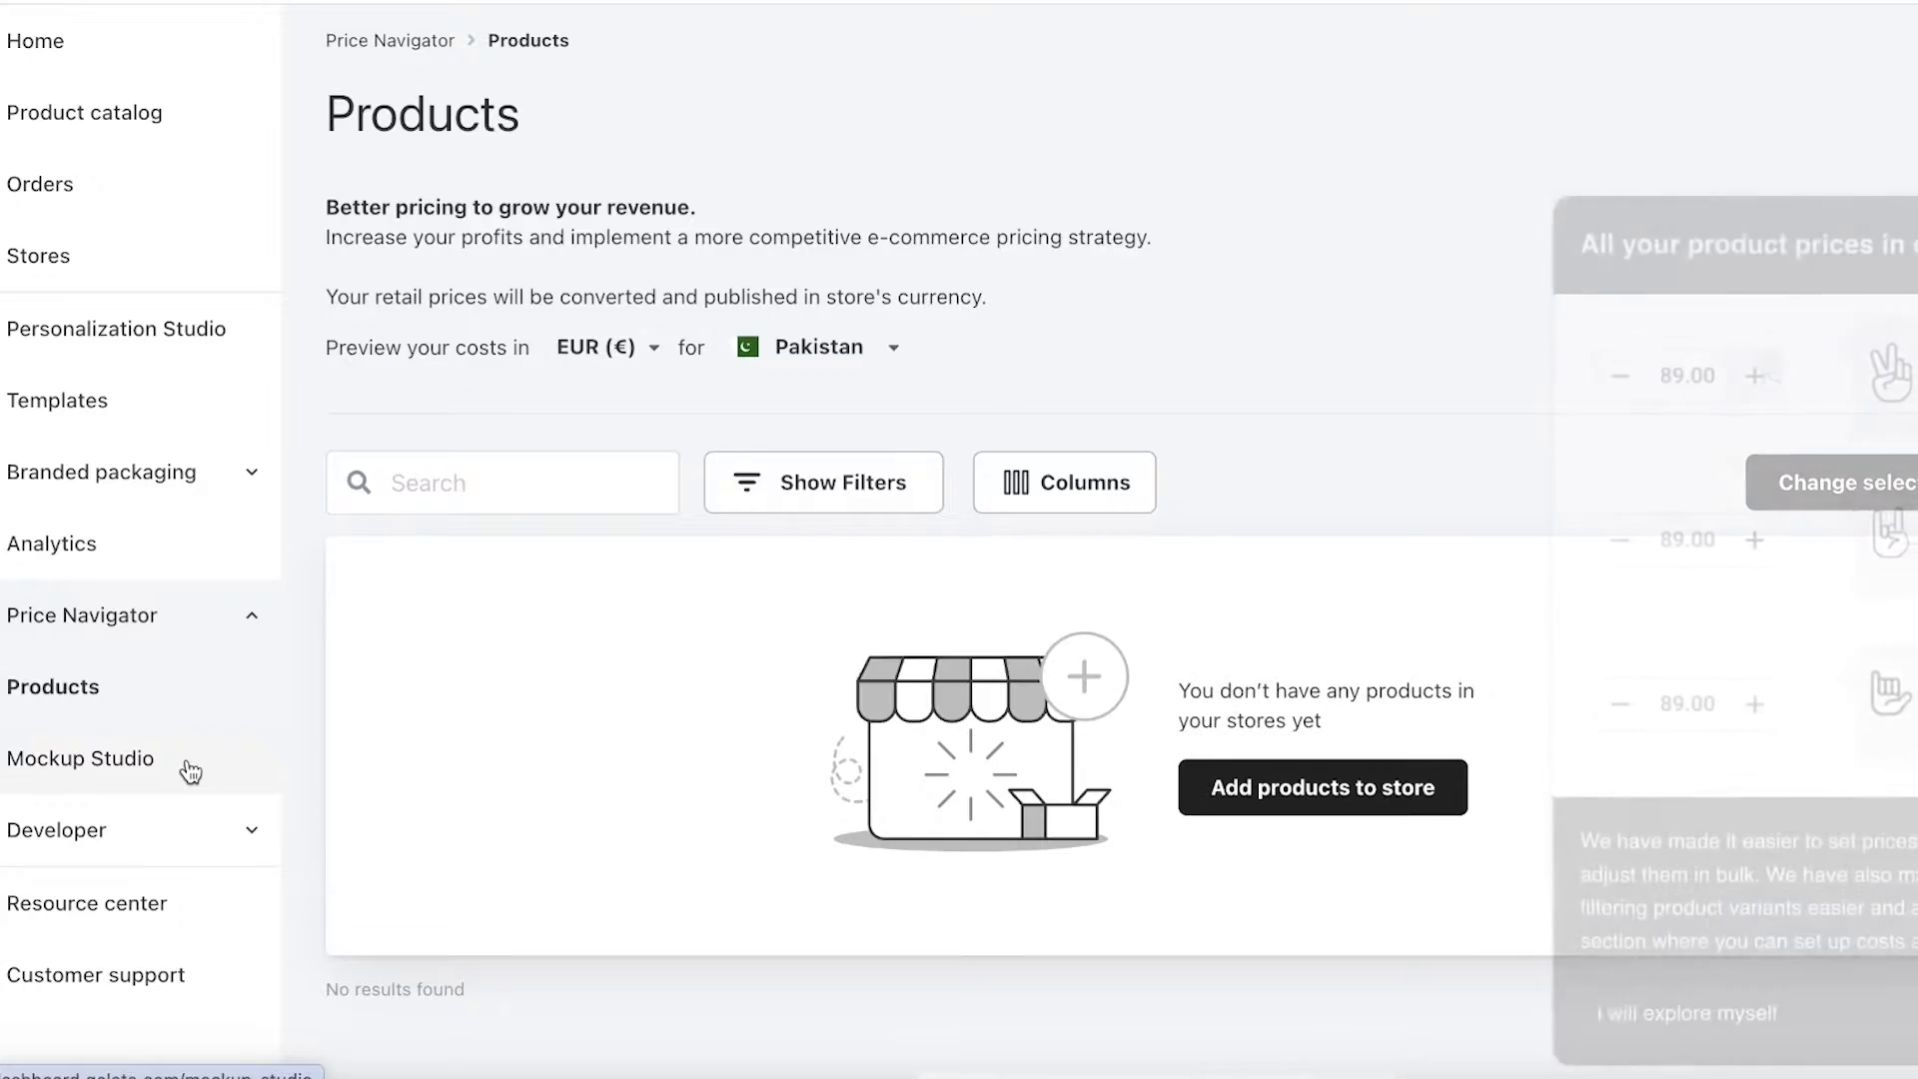
Step: Open the product catalog and browse through its product categories
{"action": "left_click", "coordinate": [150, 110]}
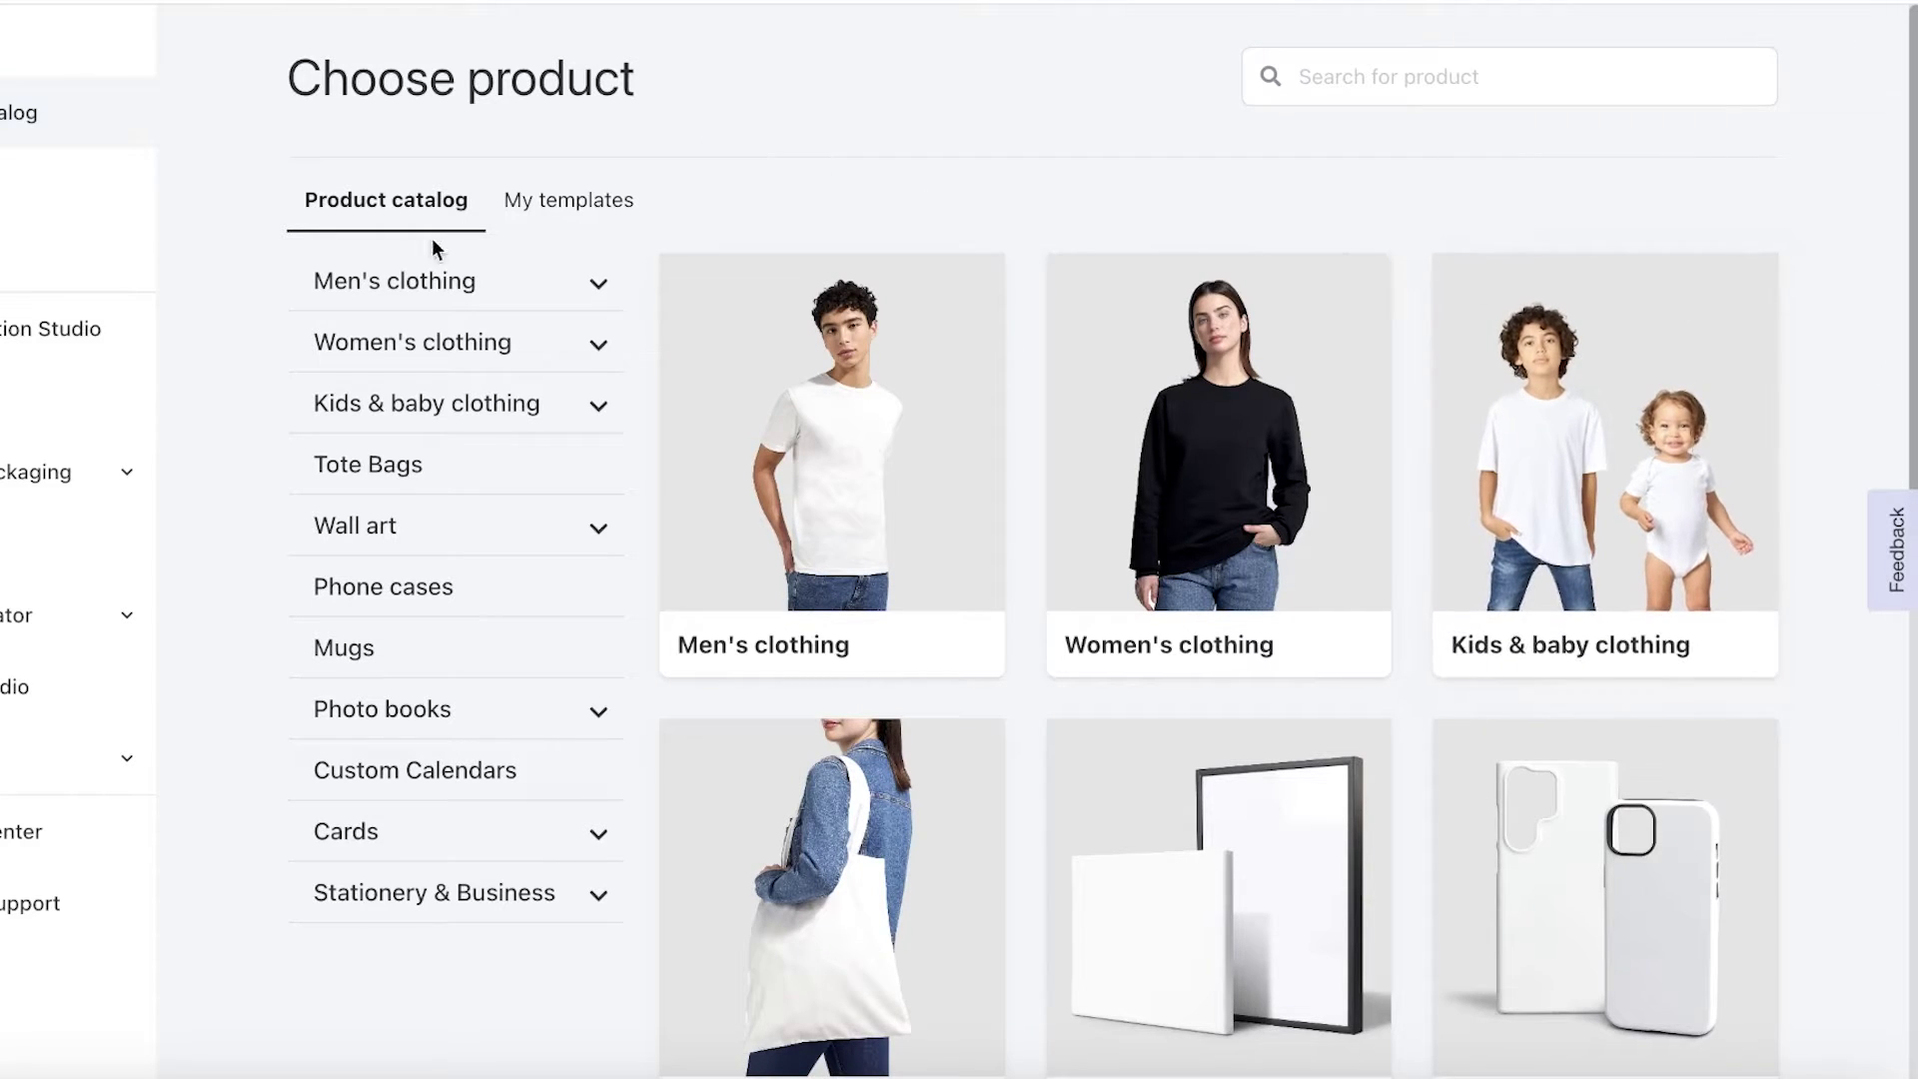
{"action": "scroll", "coordinate": [493, 548], "scroll_direction": "down", "scroll_amount": 10}
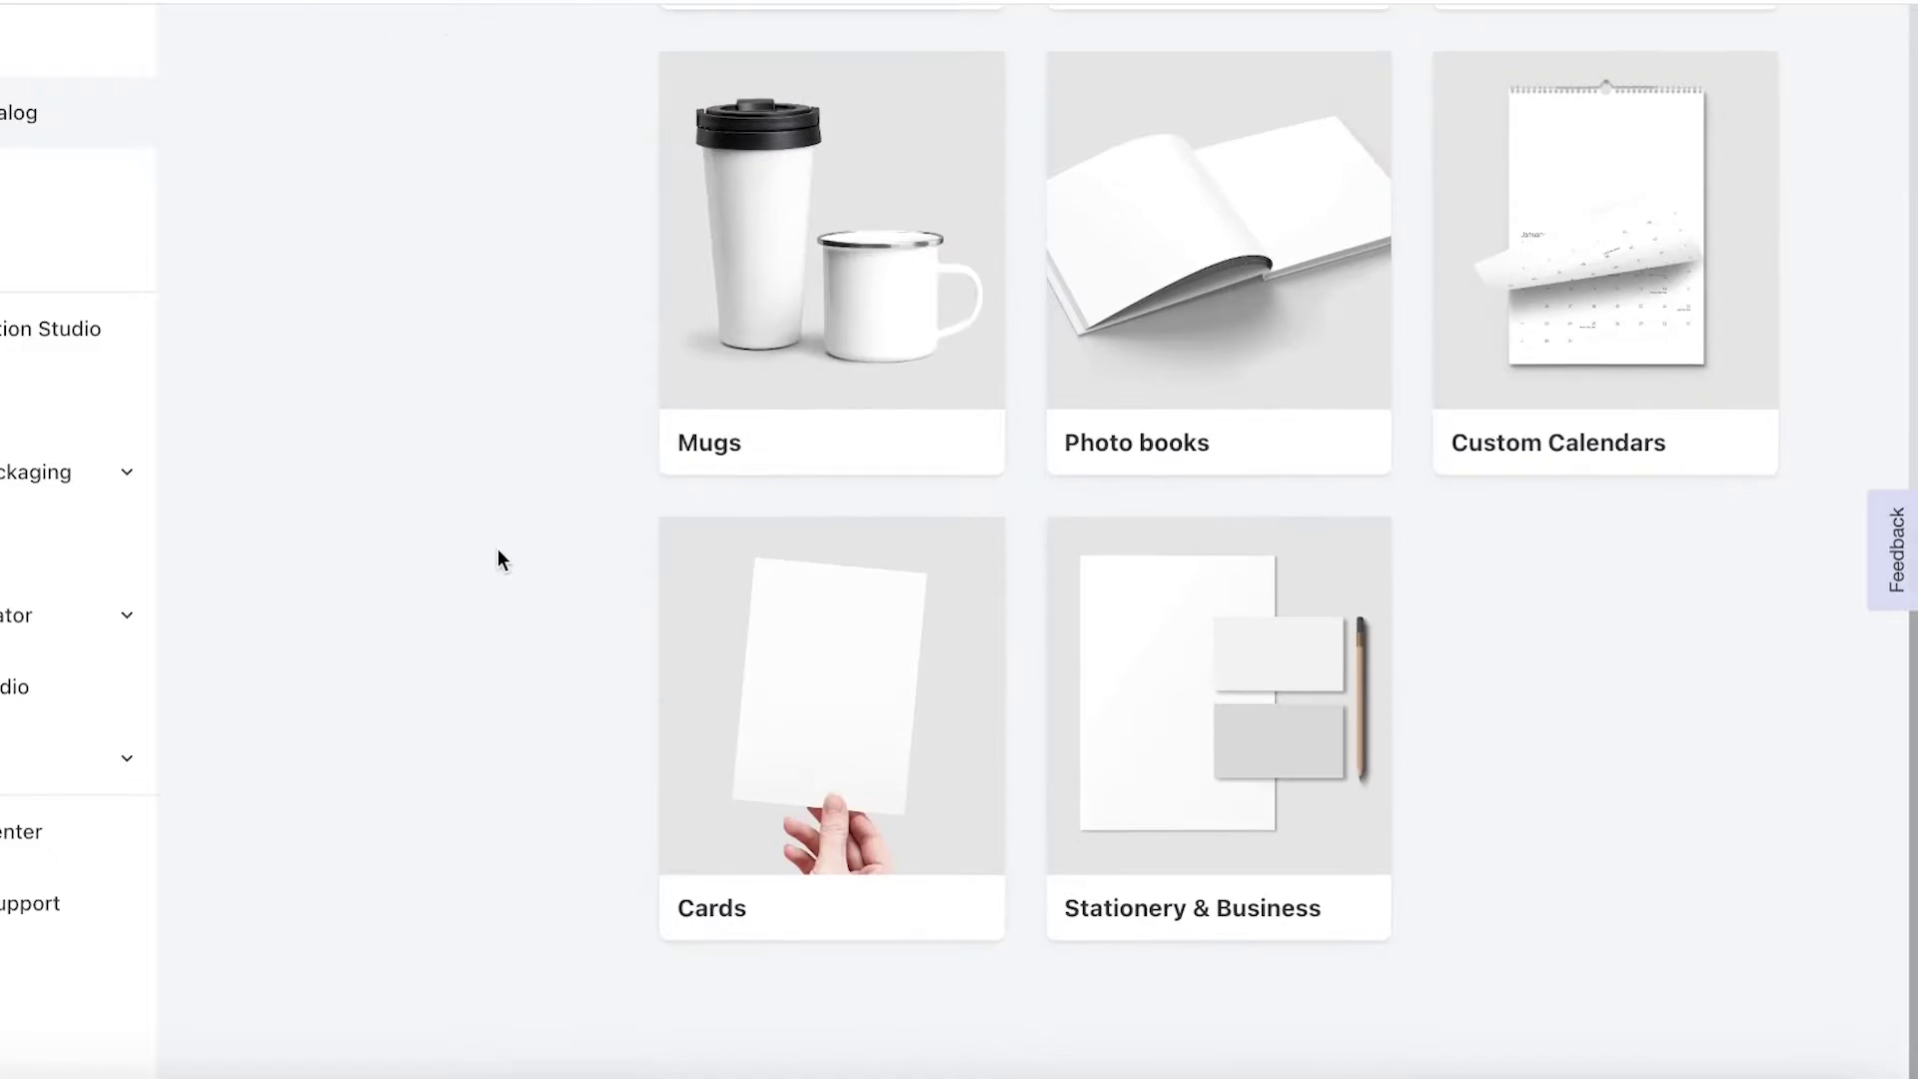
{"action": "scroll", "coordinate": [500, 547], "scroll_direction": "up", "scroll_amount": 6}
{"action": "scroll", "coordinate": [896, 653], "scroll_direction": "down", "scroll_amount": 1}
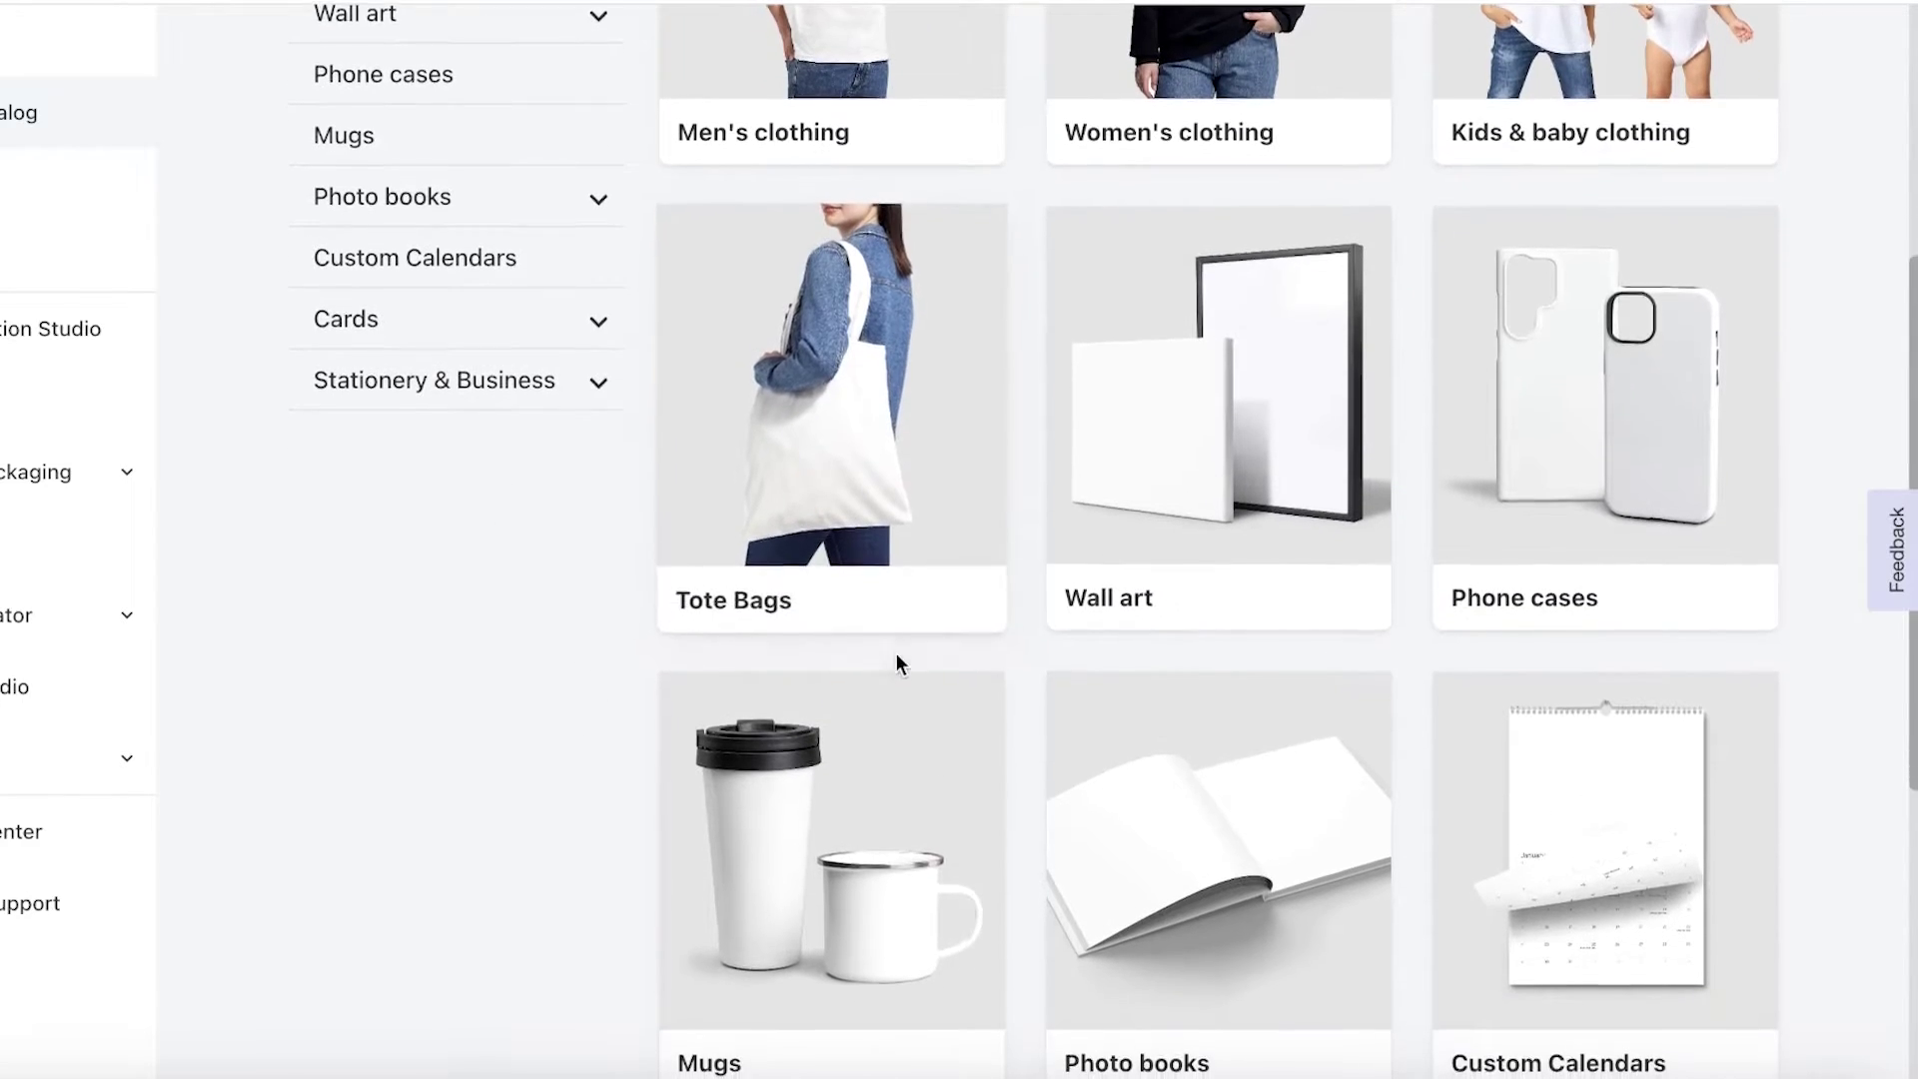
{"action": "scroll", "coordinate": [896, 653], "scroll_direction": "down", "scroll_amount": 2}
{"action": "scroll", "coordinate": [1785, 383], "scroll_direction": "up", "scroll_amount": 1}
Step: Browse the Stationery & Business category and open the Cards category
{"action": "left_click", "coordinate": [430, 338]}
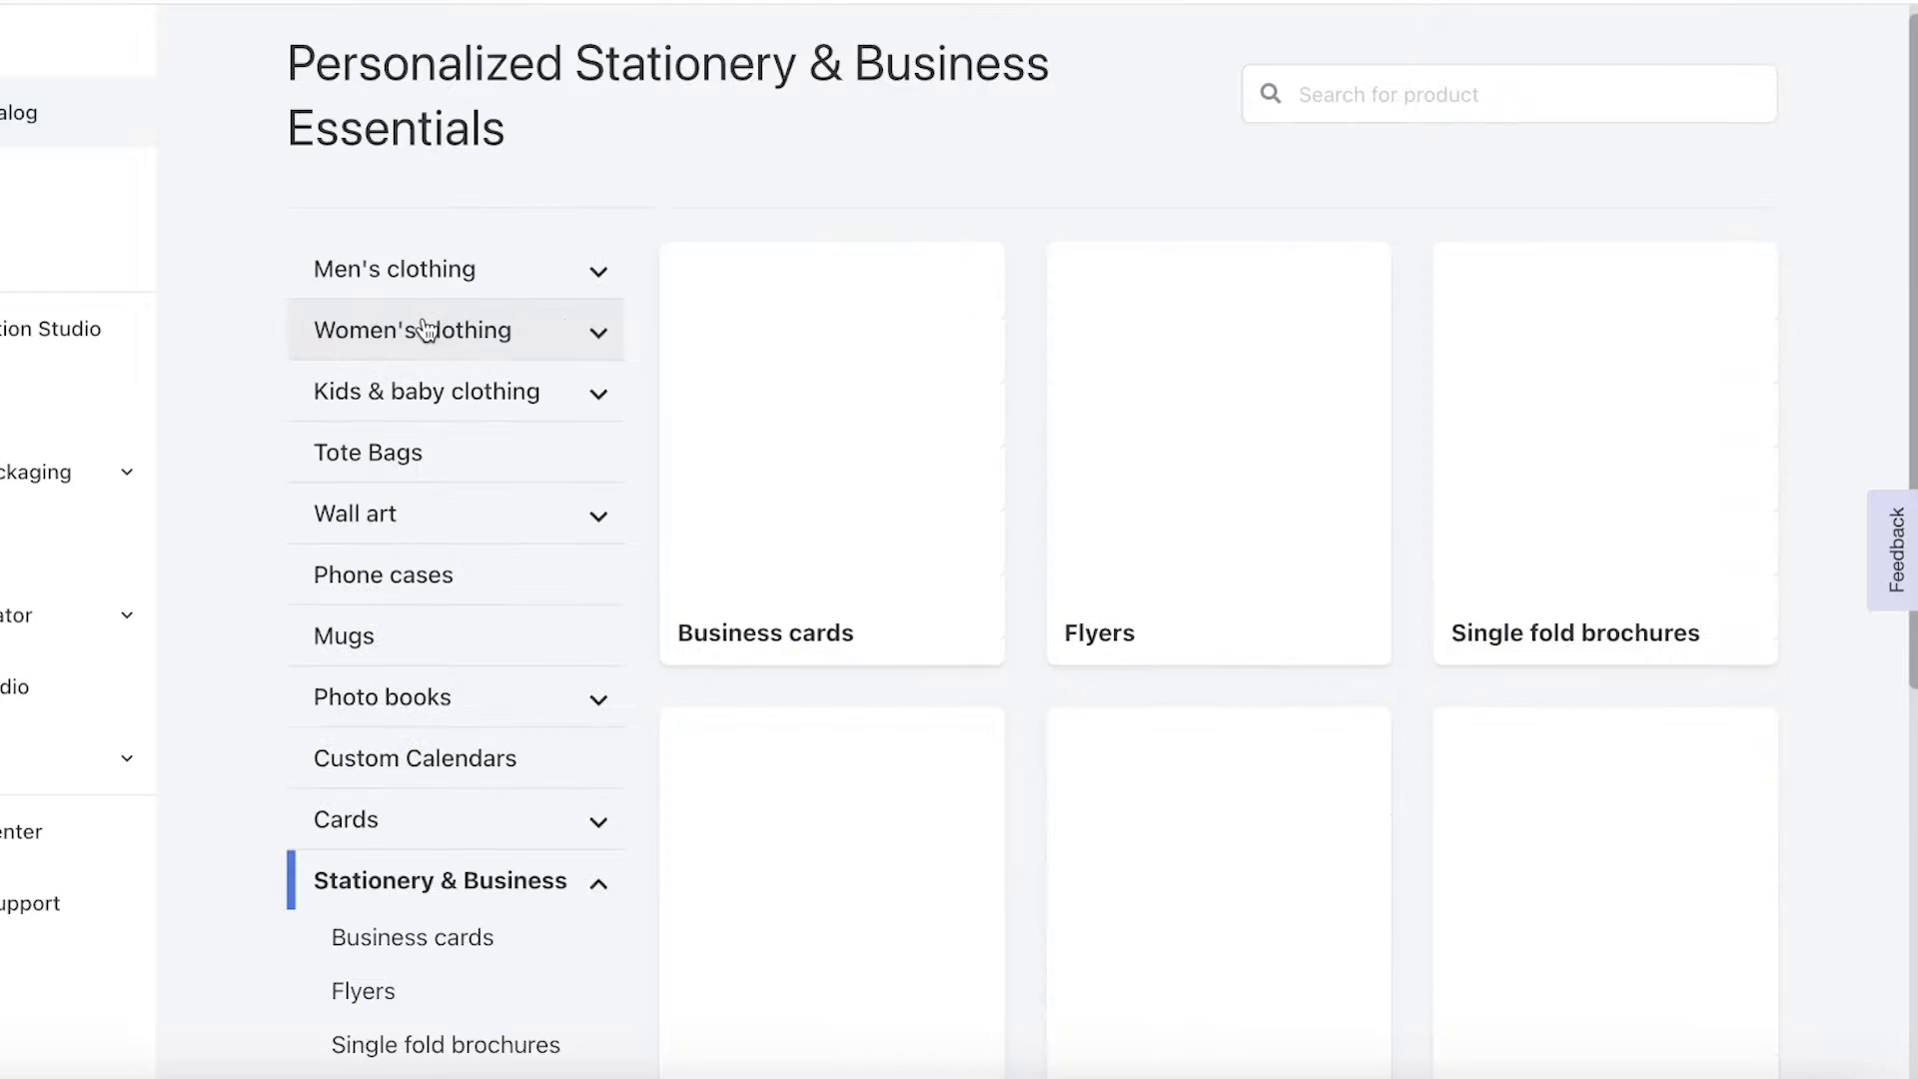
{"action": "scroll", "coordinate": [400, 435], "scroll_direction": "down", "scroll_amount": 6}
{"action": "scroll", "coordinate": [395, 248], "scroll_direction": "up", "scroll_amount": 1}
{"action": "left_click", "coordinate": [394, 248]}
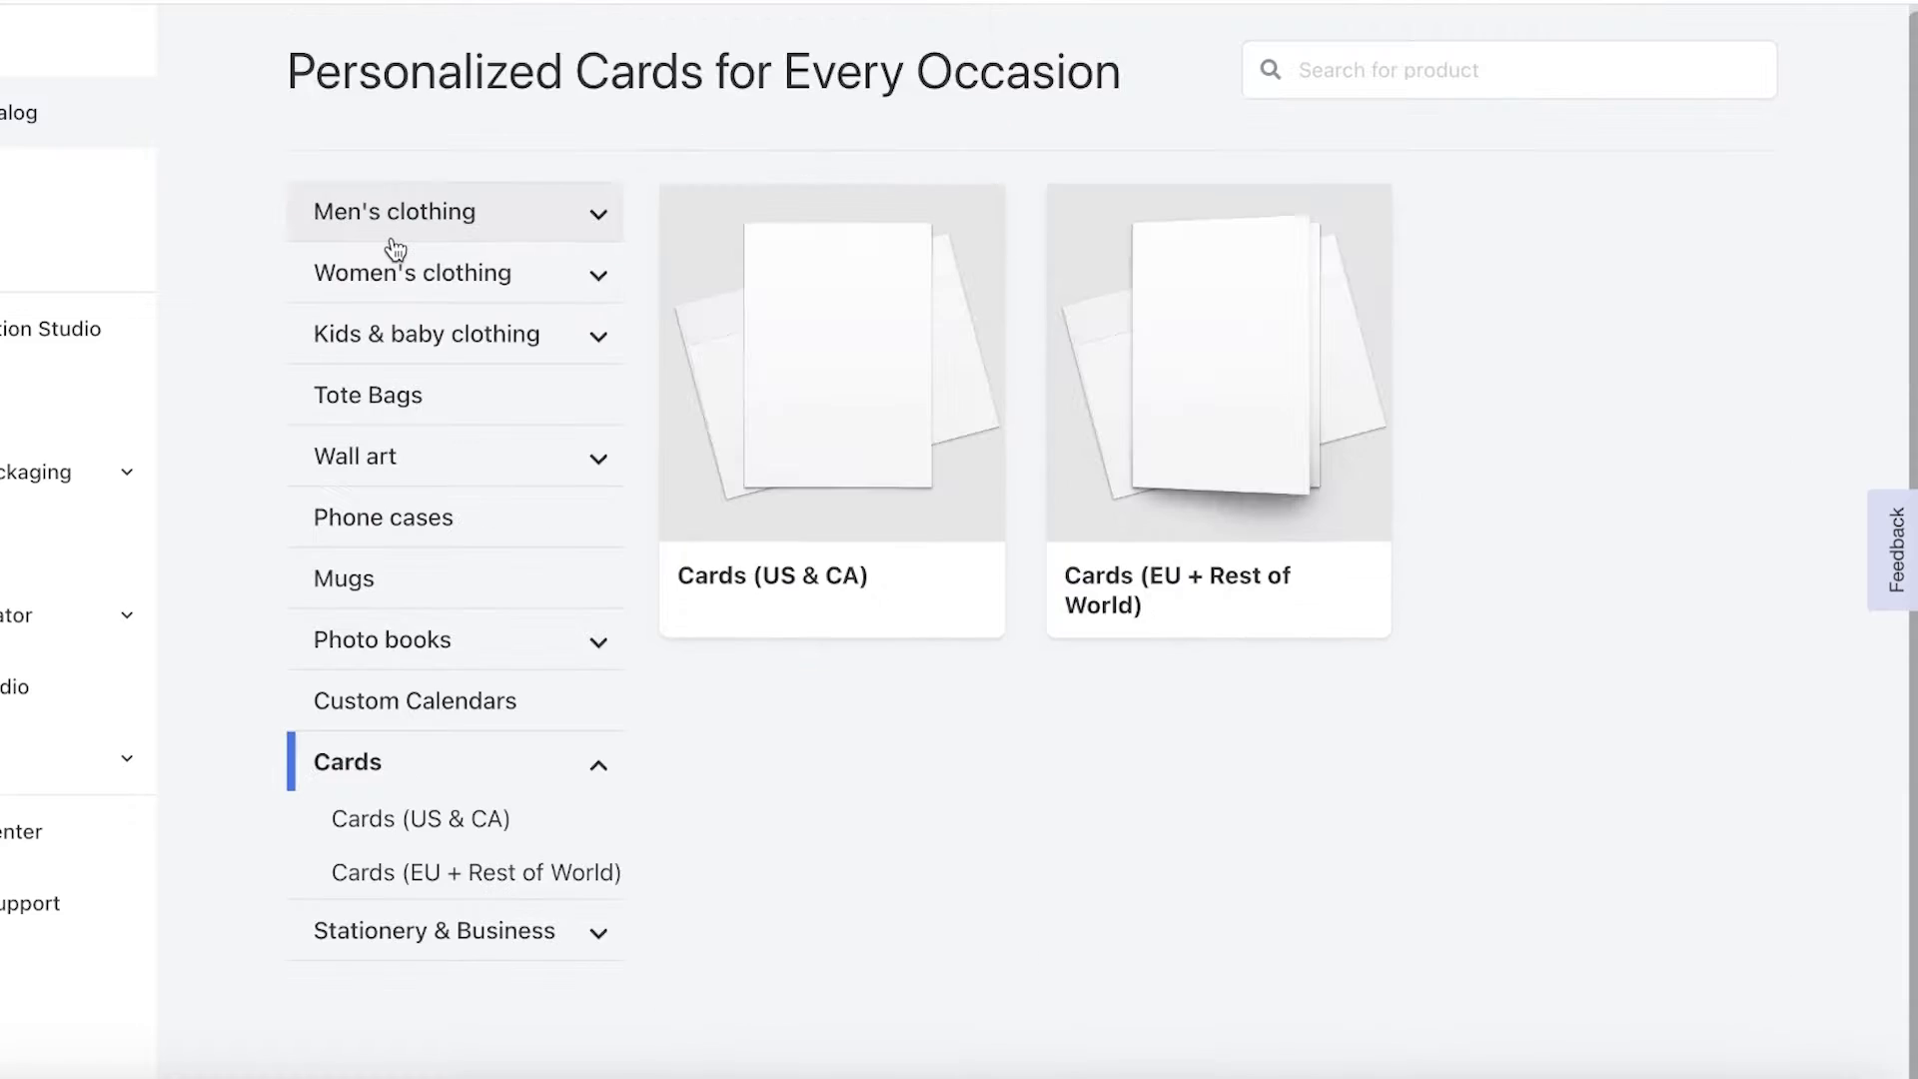
Step: View the Tote Bags category, and open Women's clothing to browse its subcategories
{"action": "left_click", "coordinate": [389, 445]}
{"action": "left_click", "coordinate": [385, 395]}
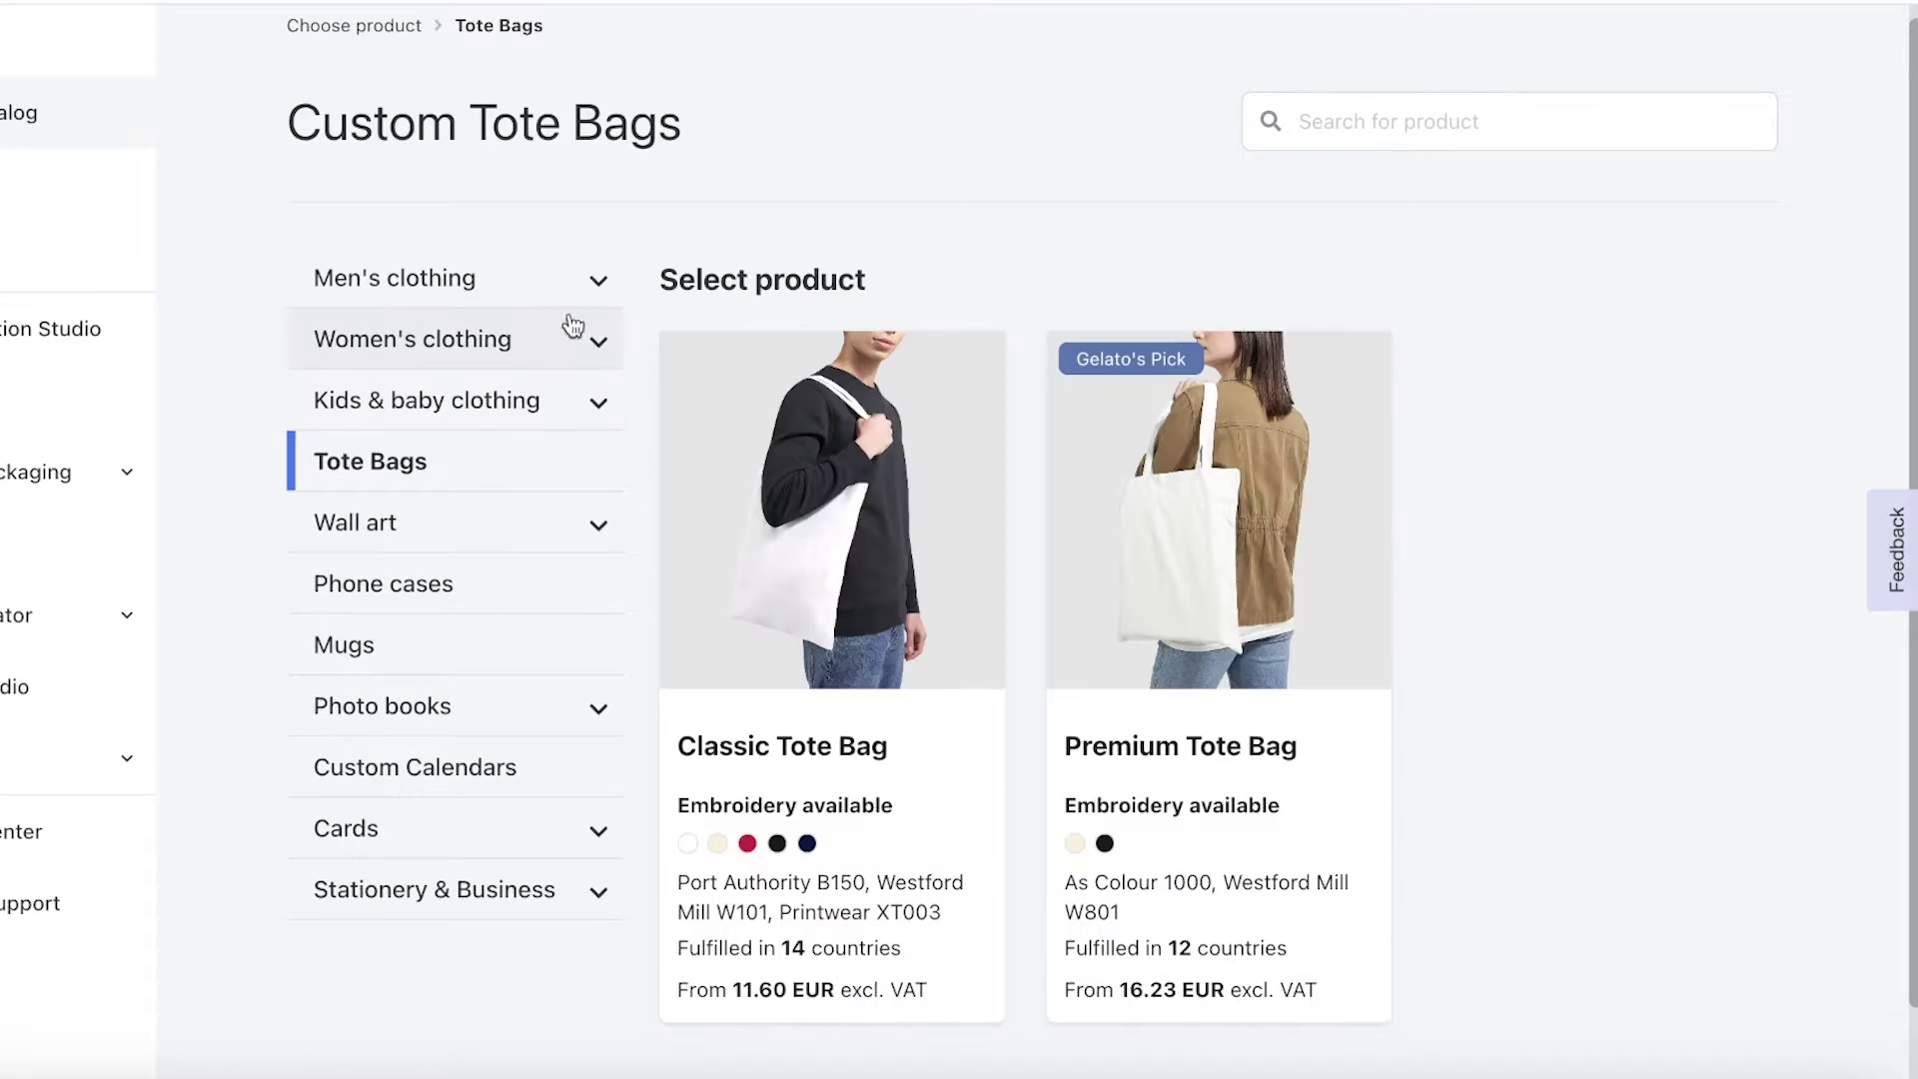
{"action": "left_click", "coordinate": [509, 361]}
{"action": "scroll", "coordinate": [508, 369], "scroll_direction": "down", "scroll_amount": 5}
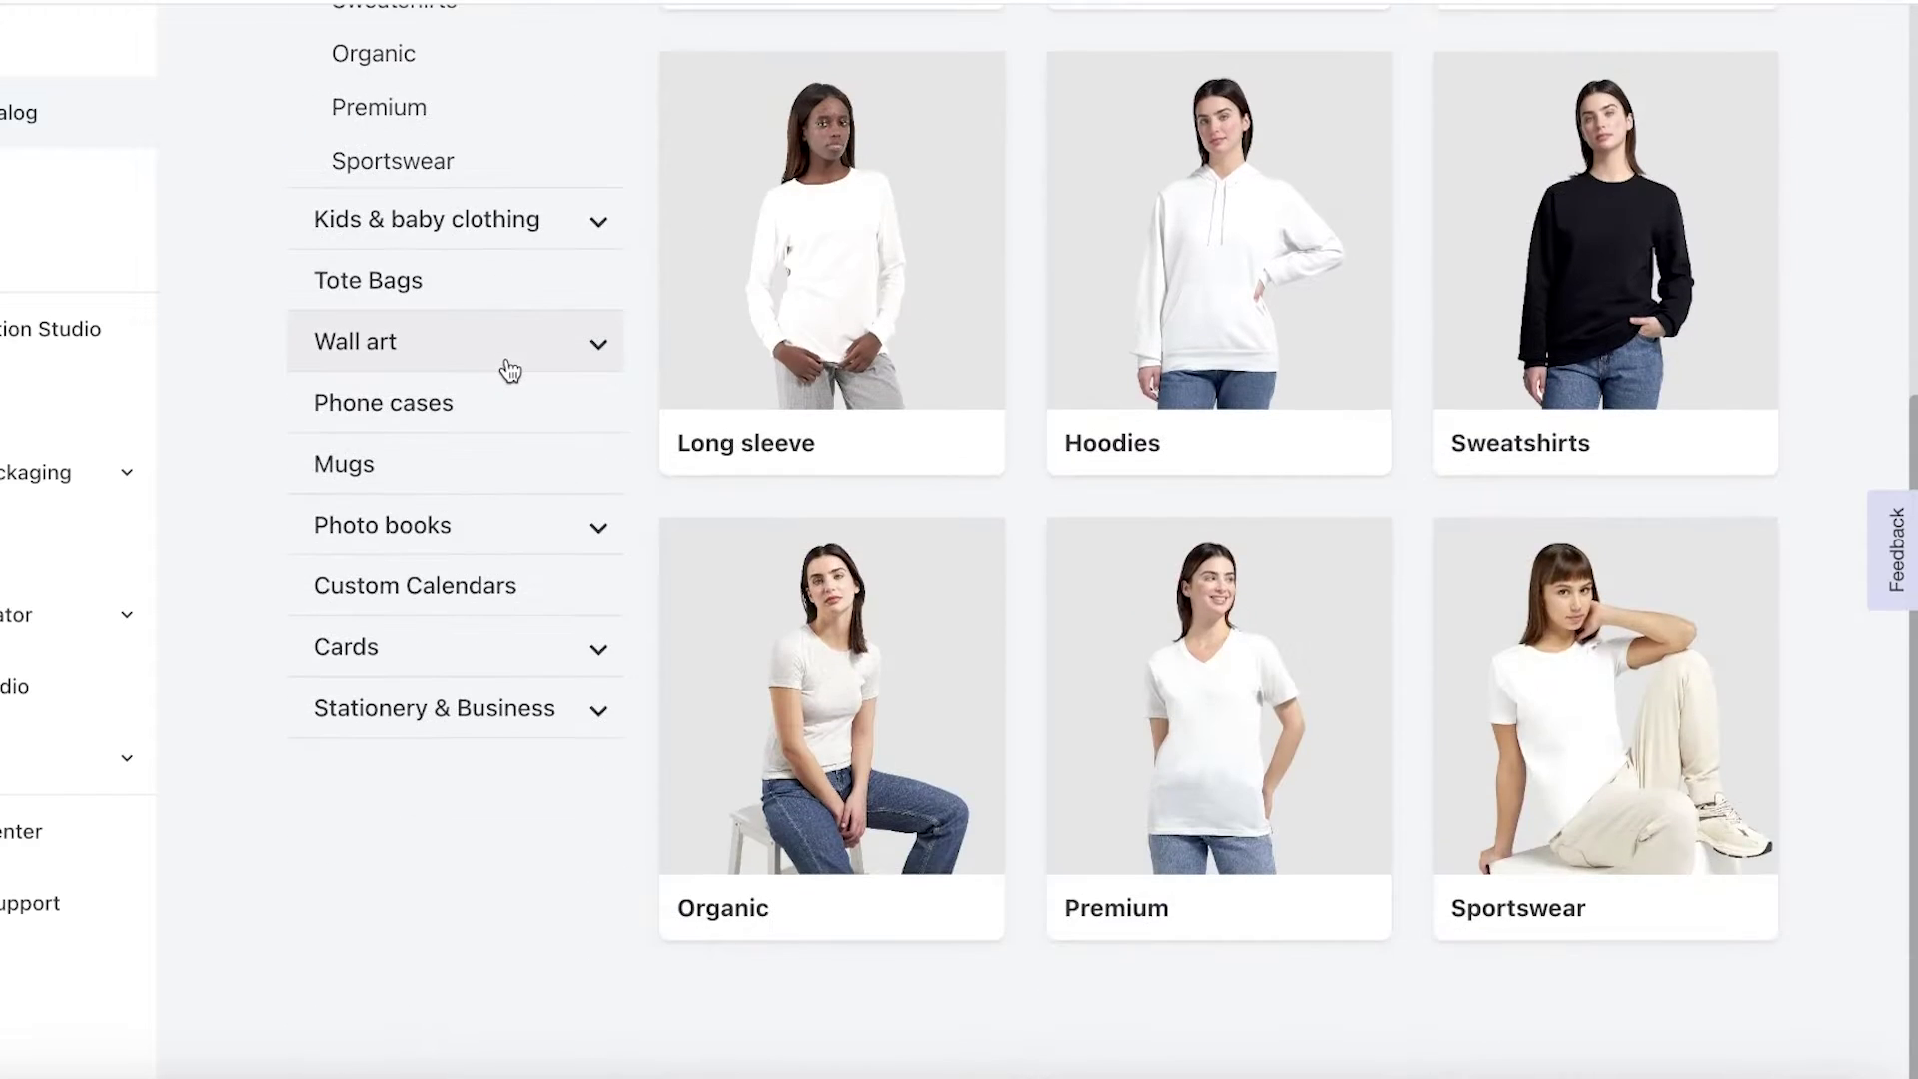
{"action": "scroll", "coordinate": [505, 369], "scroll_direction": "up", "scroll_amount": 3}
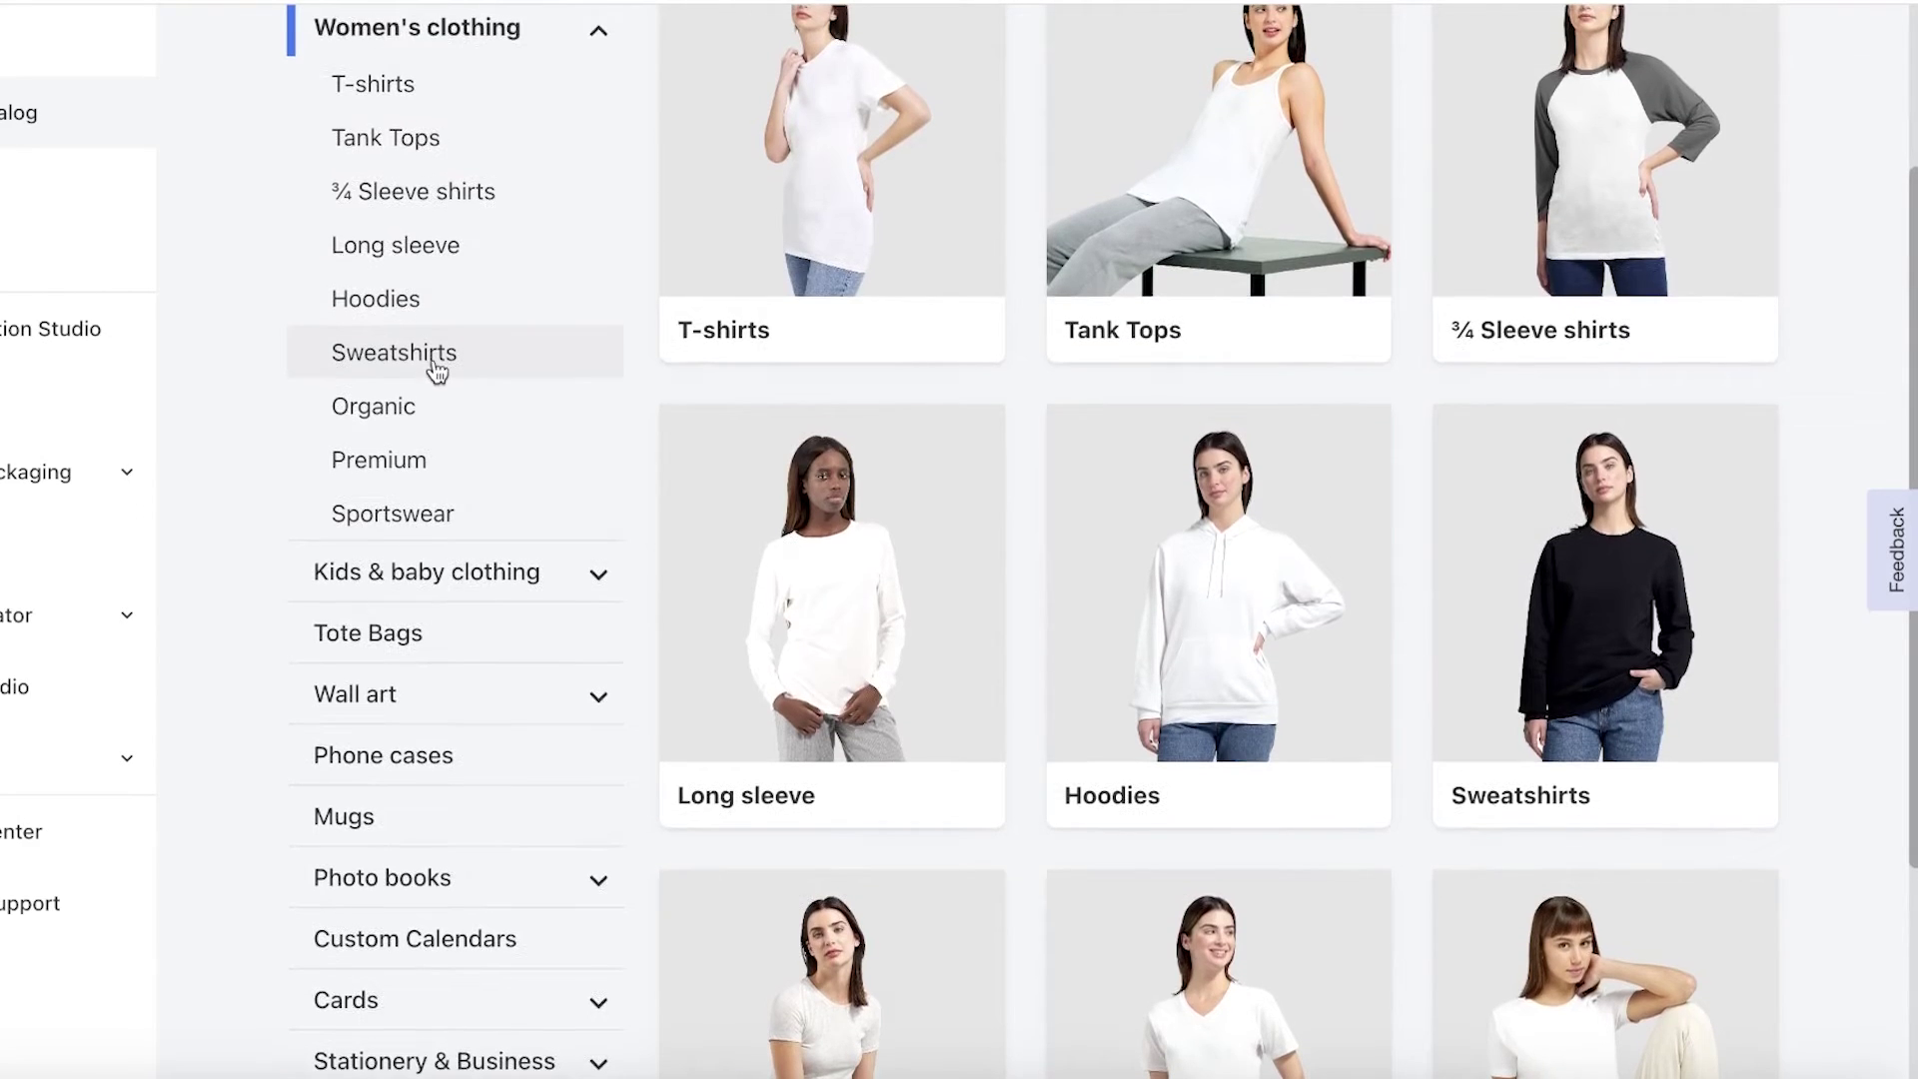
{"action": "scroll", "coordinate": [1510, 387], "scroll_direction": "down", "scroll_amount": 3}
{"action": "scroll", "coordinate": [1848, 466], "scroll_direction": "up", "scroll_amount": 6}
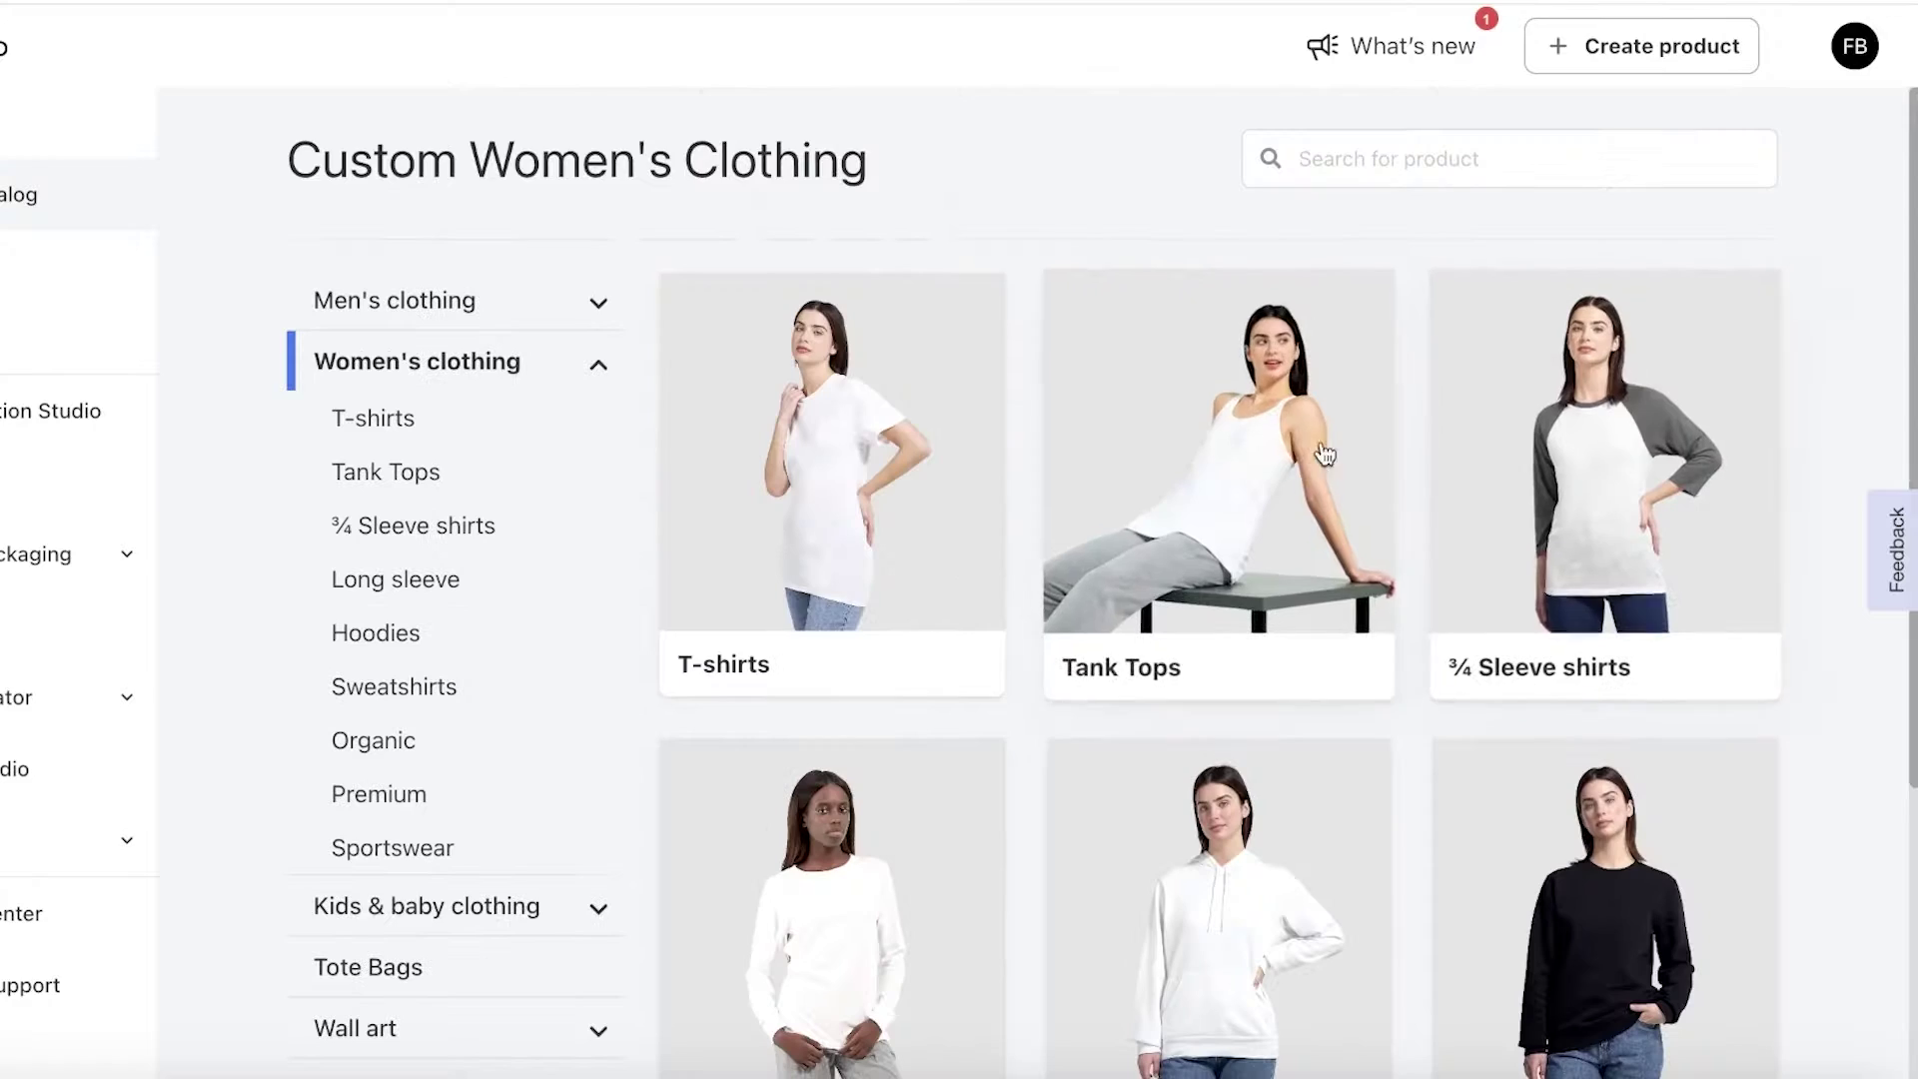
{"action": "scroll", "coordinate": [1848, 465], "scroll_direction": "down", "scroll_amount": 3}
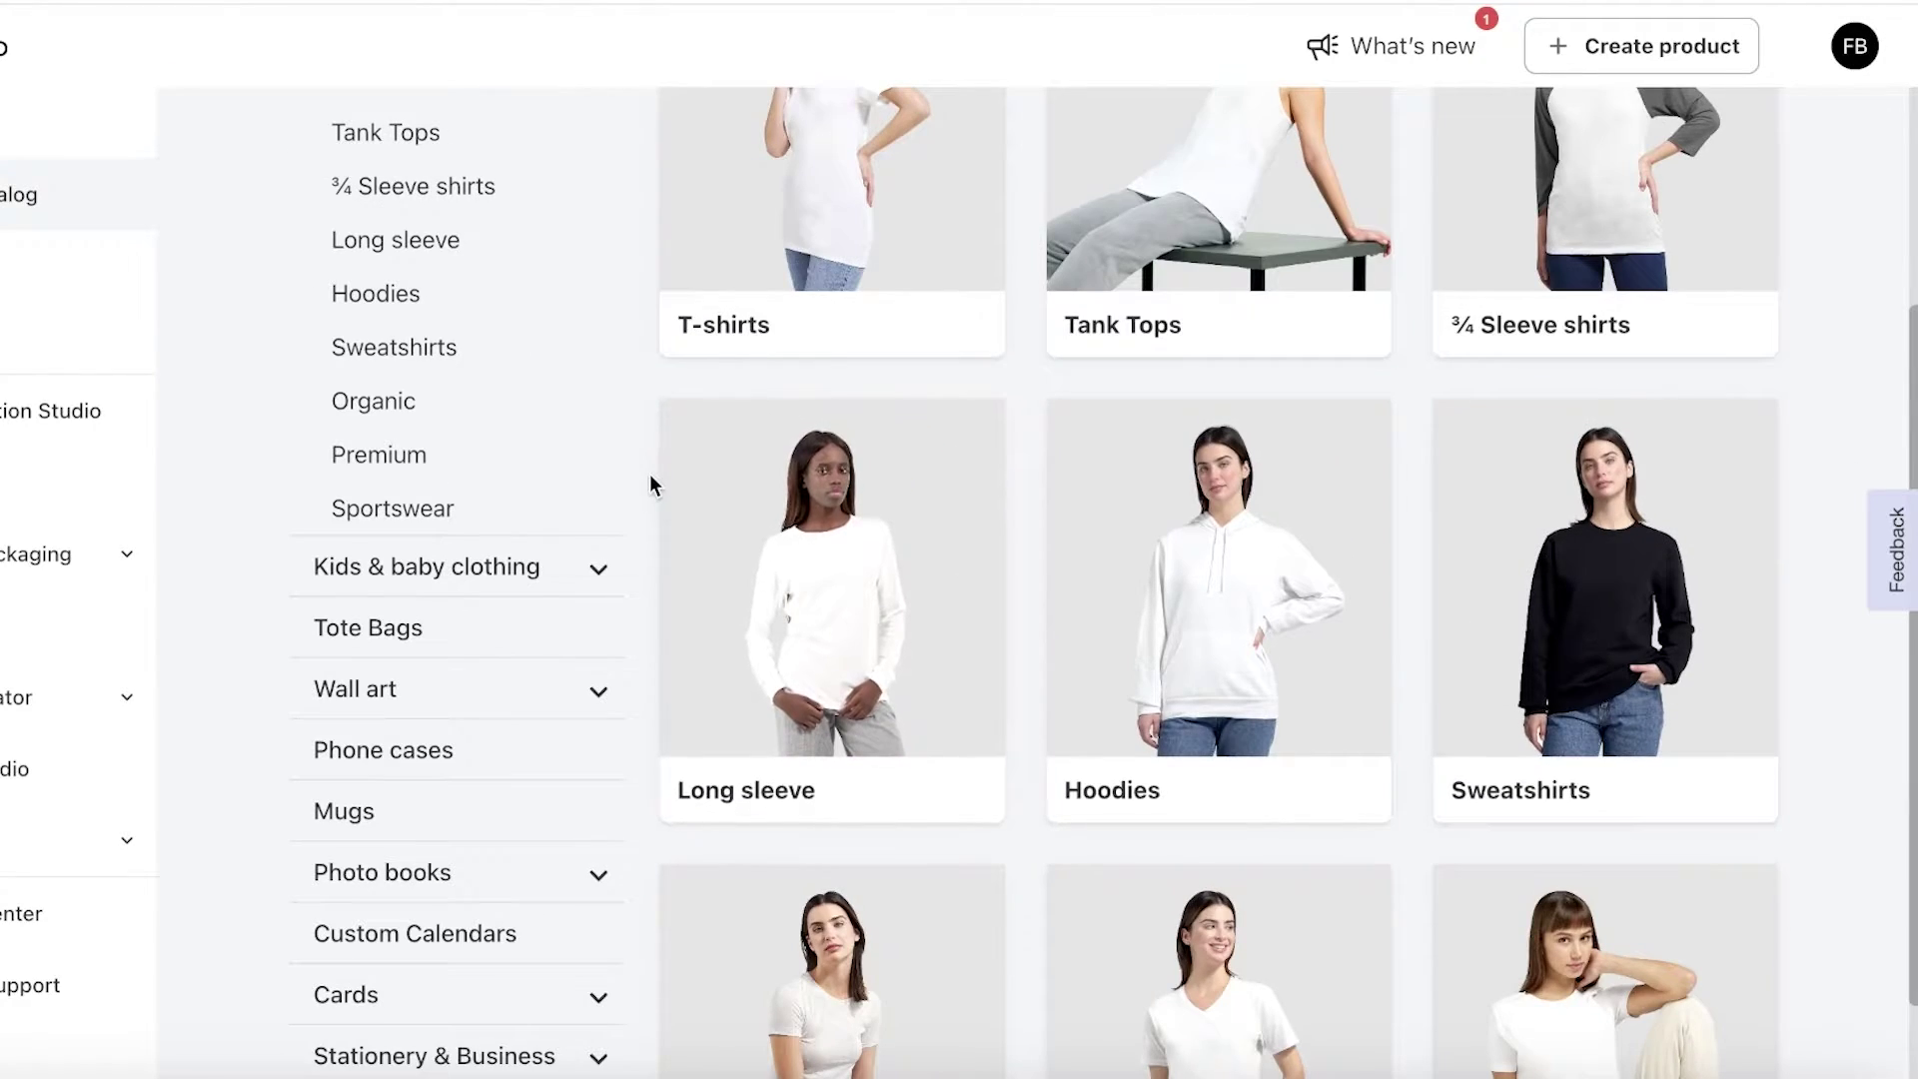
{"action": "scroll", "coordinate": [600, 416], "scroll_direction": "up", "scroll_amount": 3}
{"action": "scroll", "coordinate": [598, 405], "scroll_direction": "down", "scroll_amount": 5}
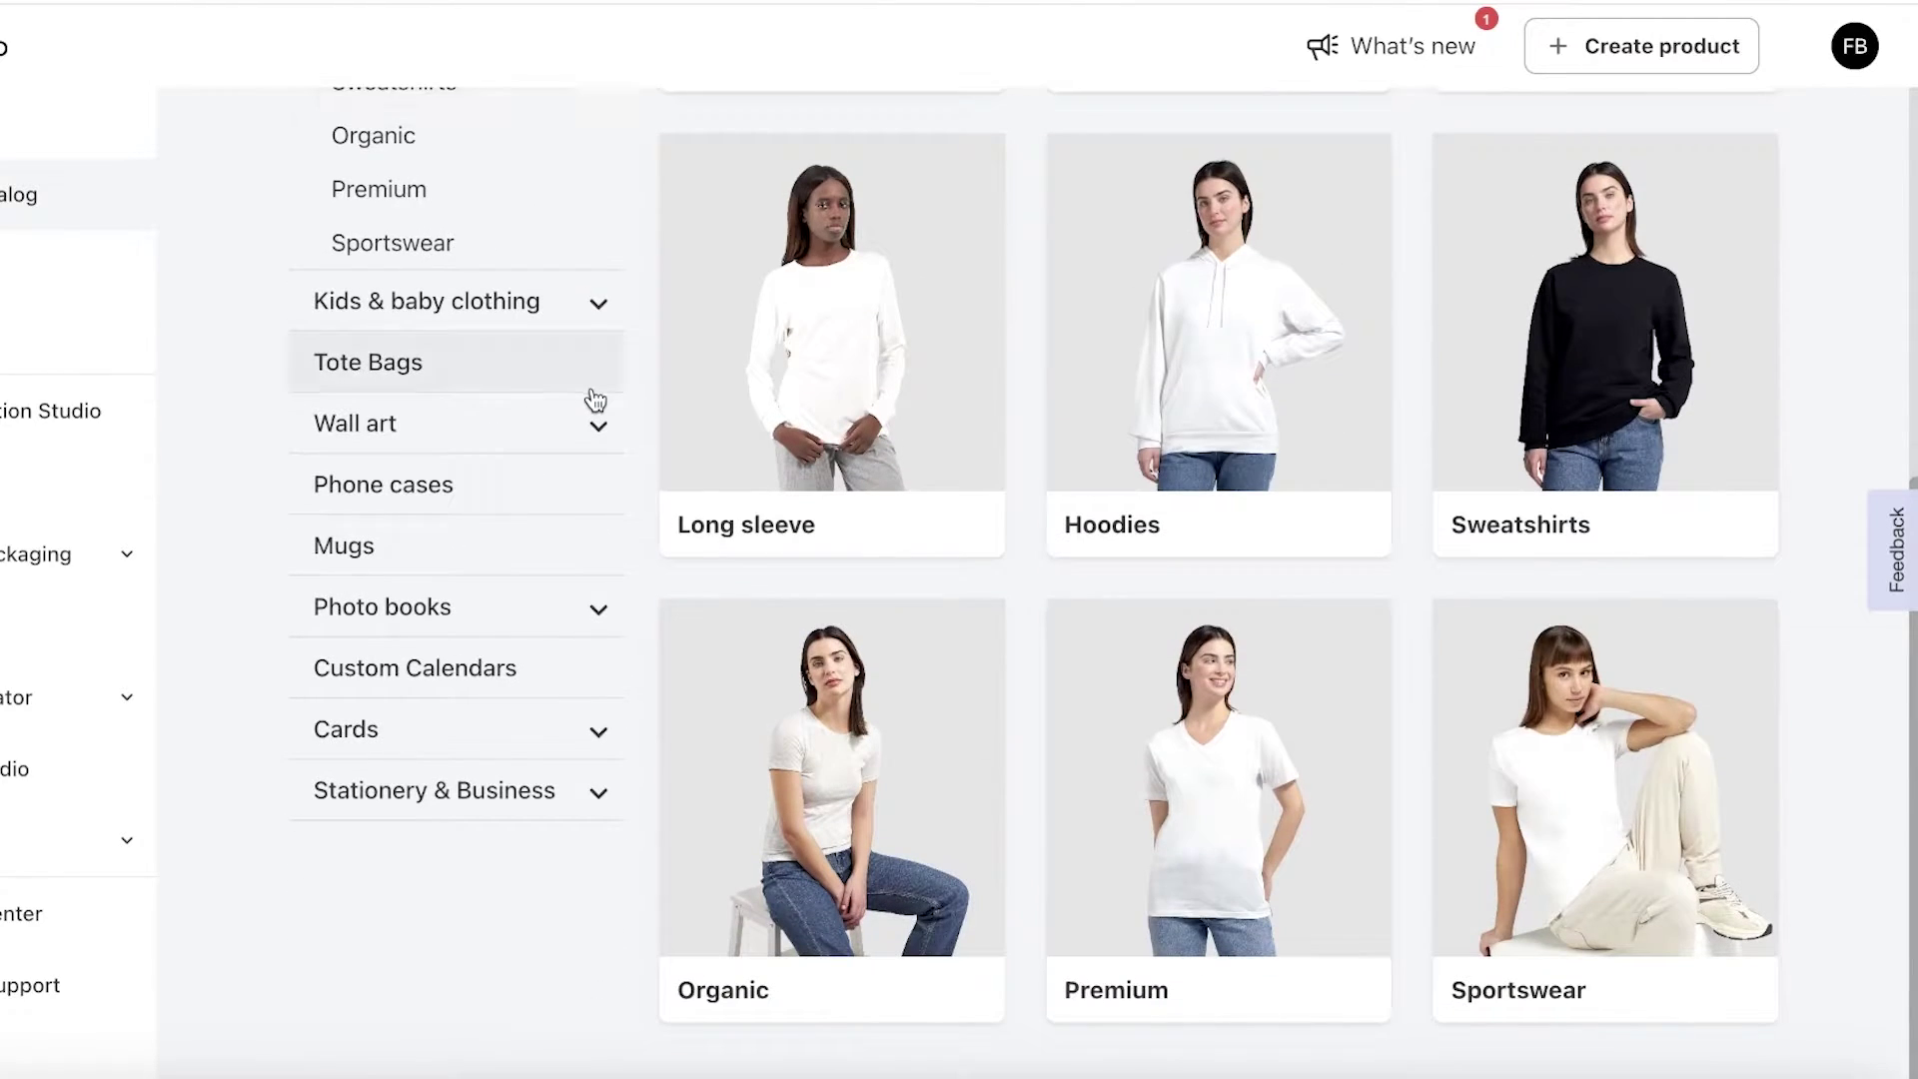
Step: Open the women's T-shirts subcategory and look through its full product list
{"action": "left_click", "coordinate": [800, 463]}
{"action": "scroll", "coordinate": [1442, 416], "scroll_direction": "down", "scroll_amount": 20}
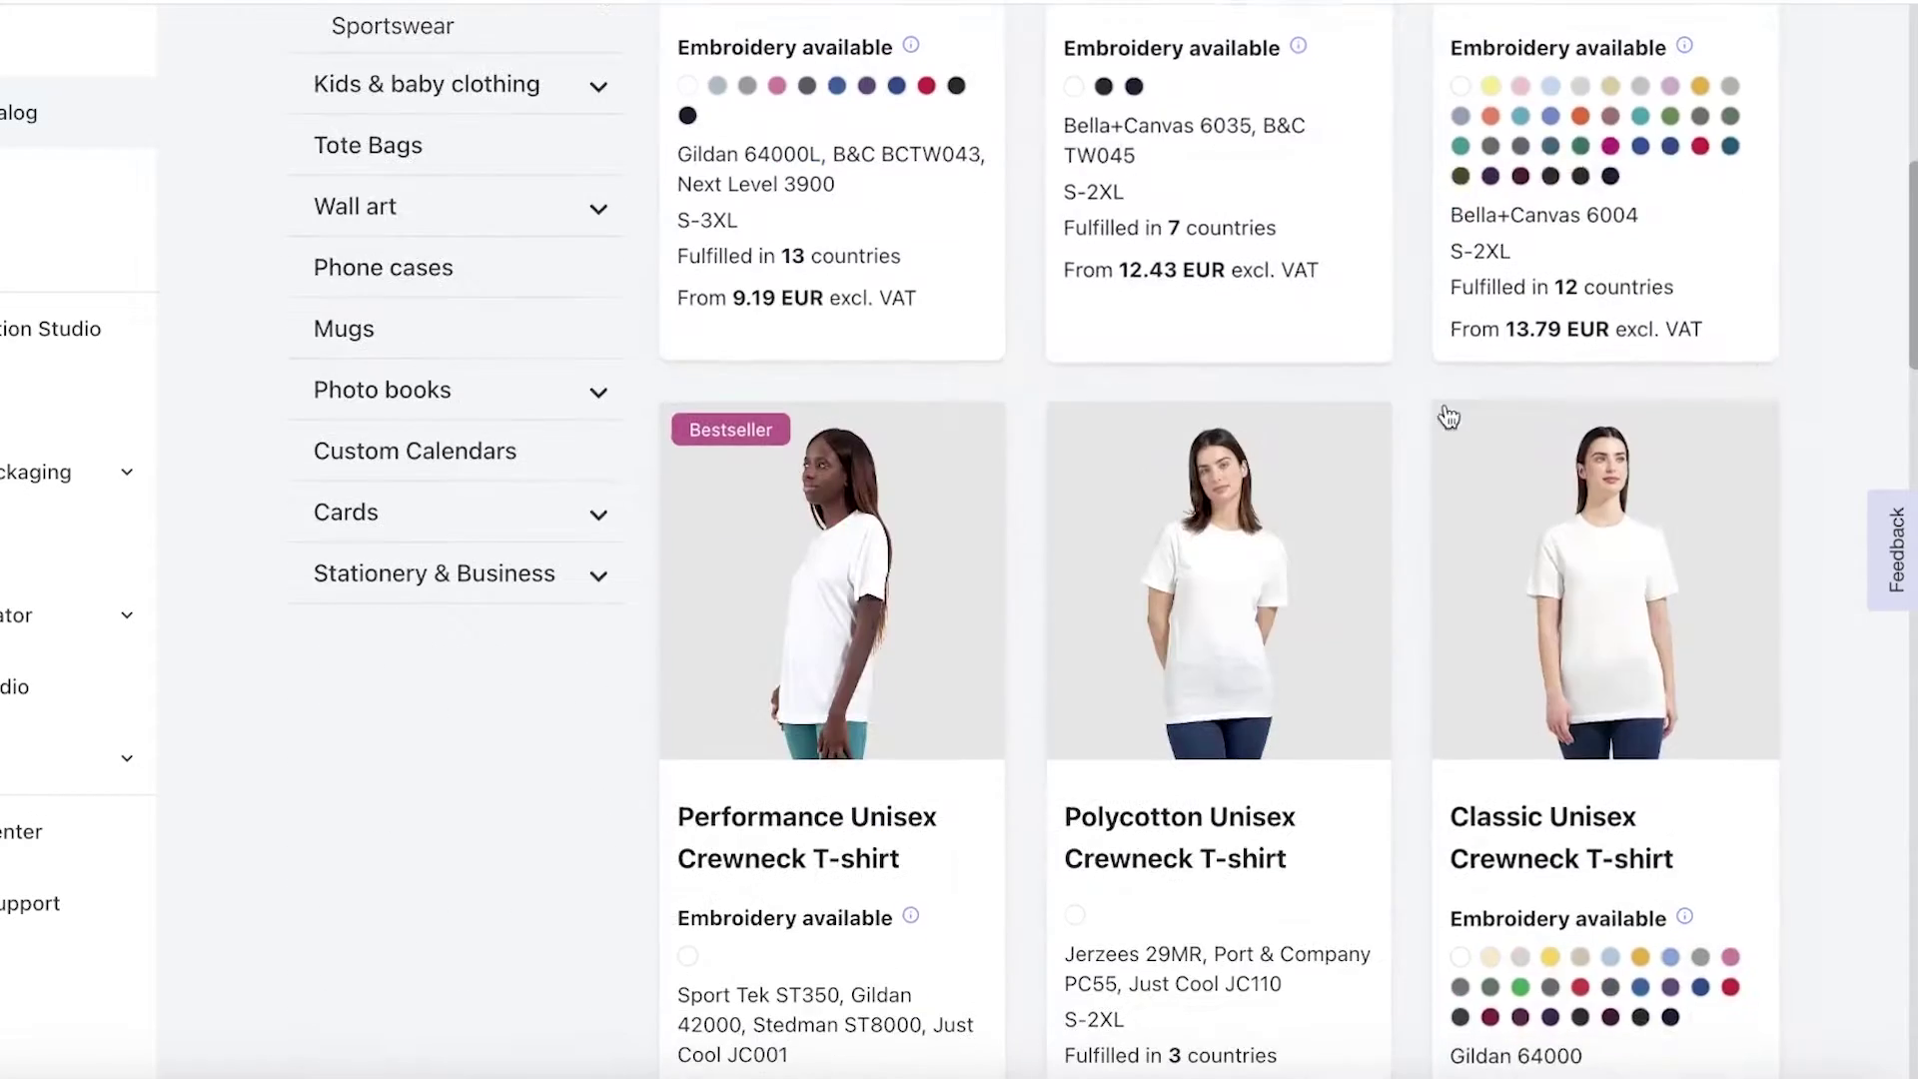
{"action": "scroll", "coordinate": [1804, 594], "scroll_direction": "down", "scroll_amount": 6}
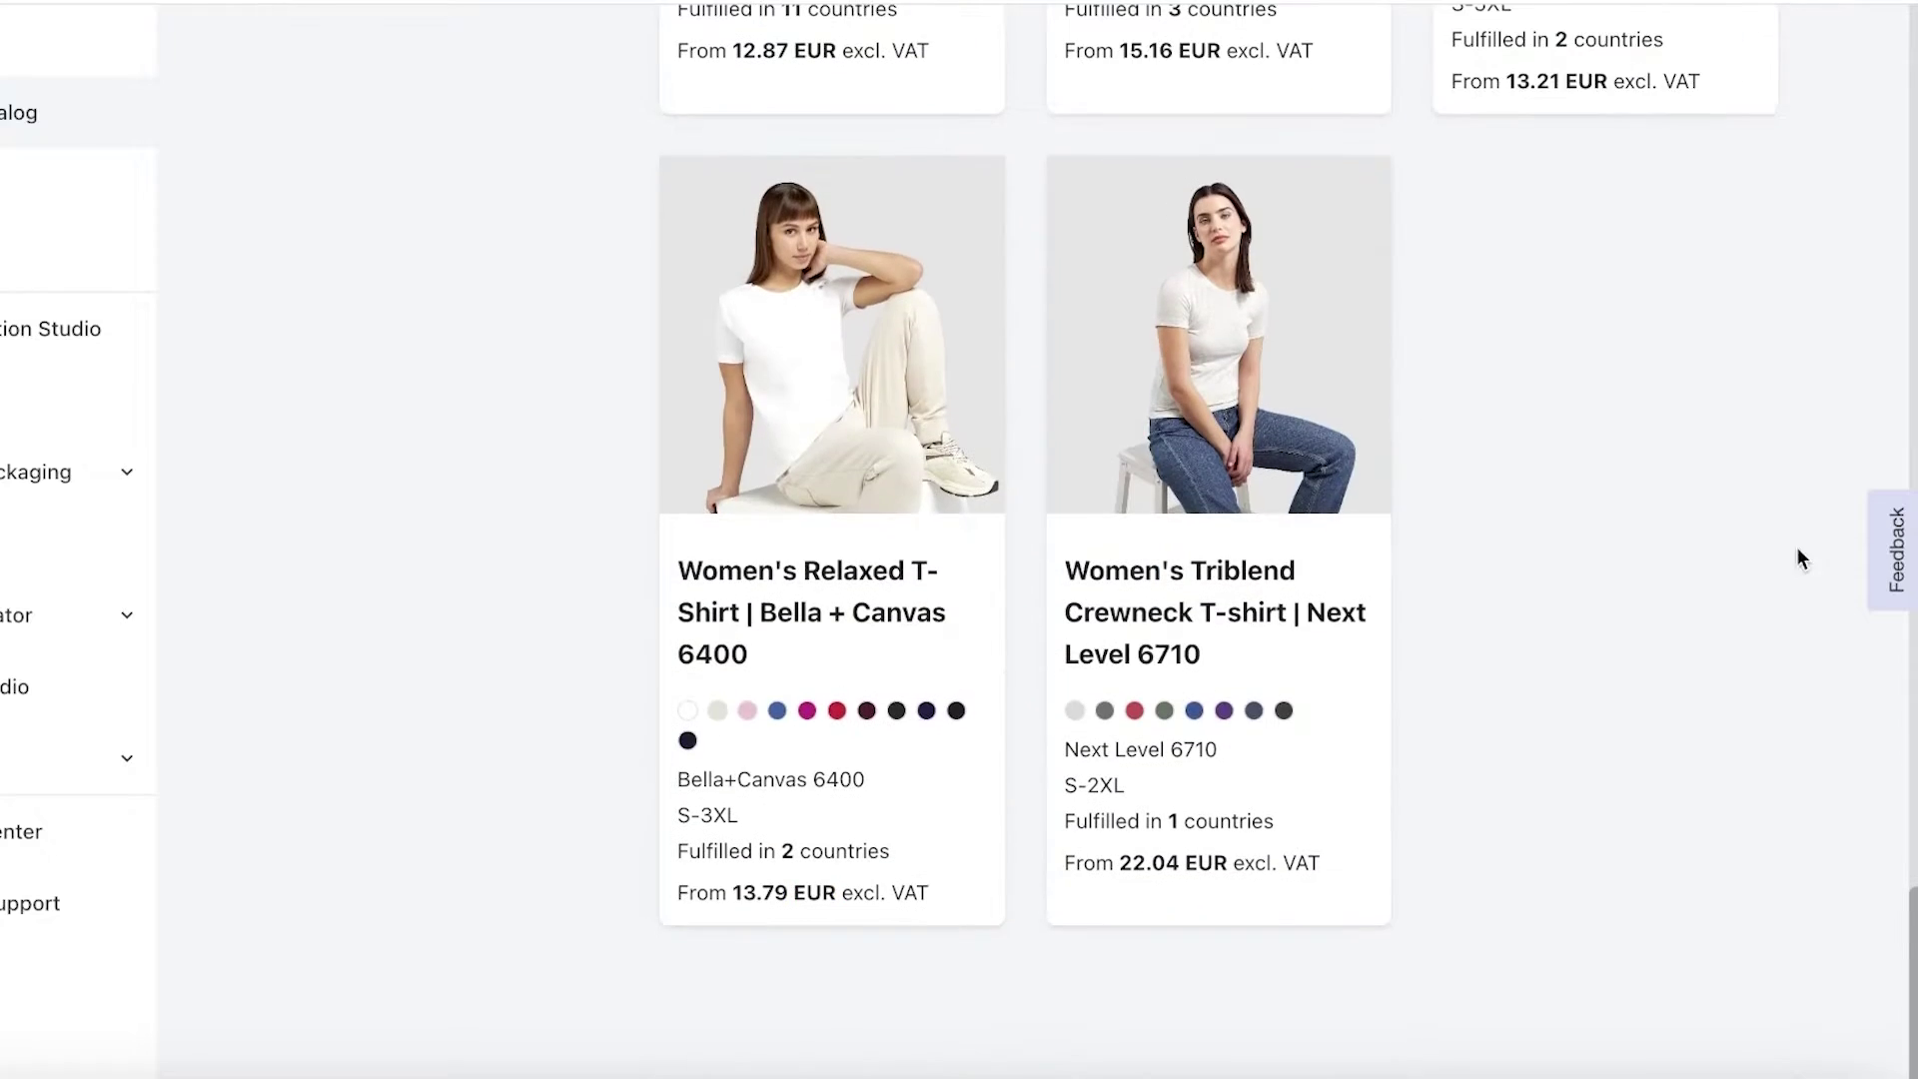
{"action": "scroll", "coordinate": [1776, 523], "scroll_direction": "up", "scroll_amount": 6}
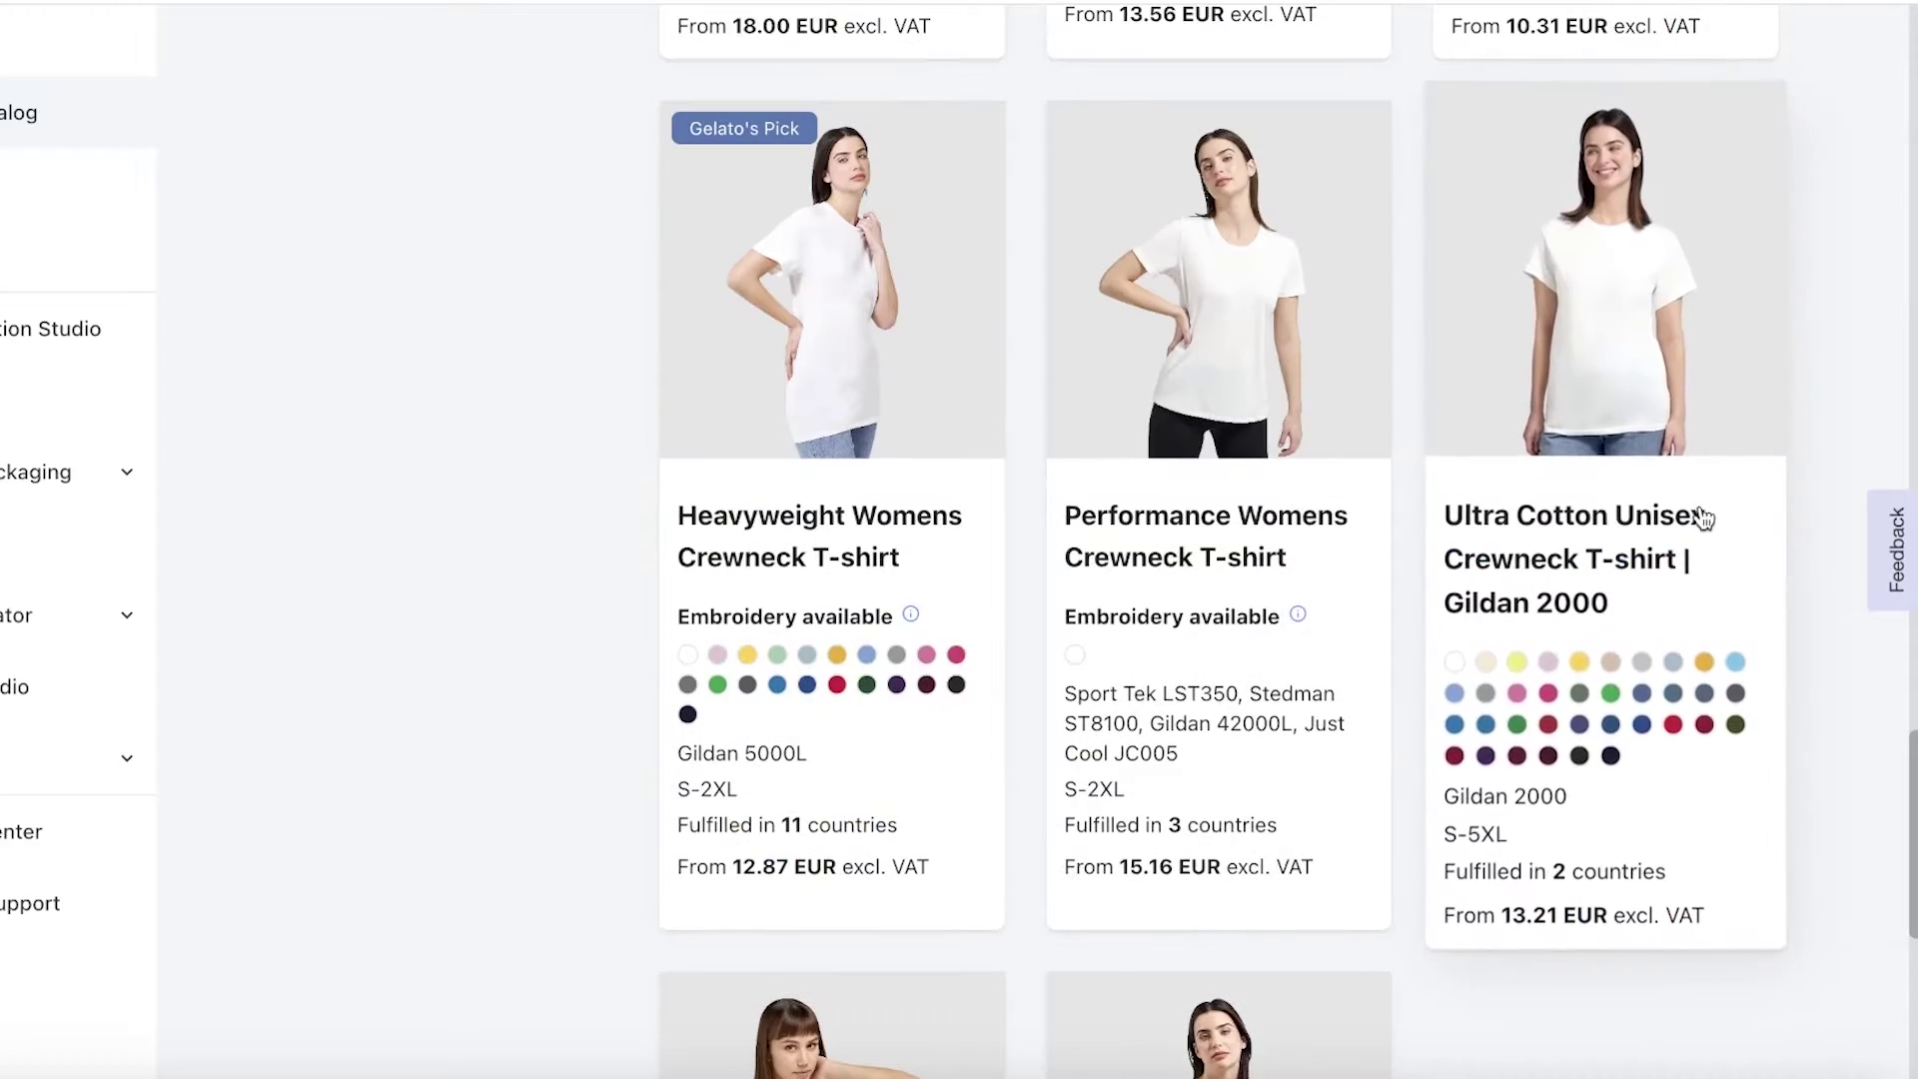
{"action": "scroll", "coordinate": [1809, 369], "scroll_direction": "up", "scroll_amount": 20}
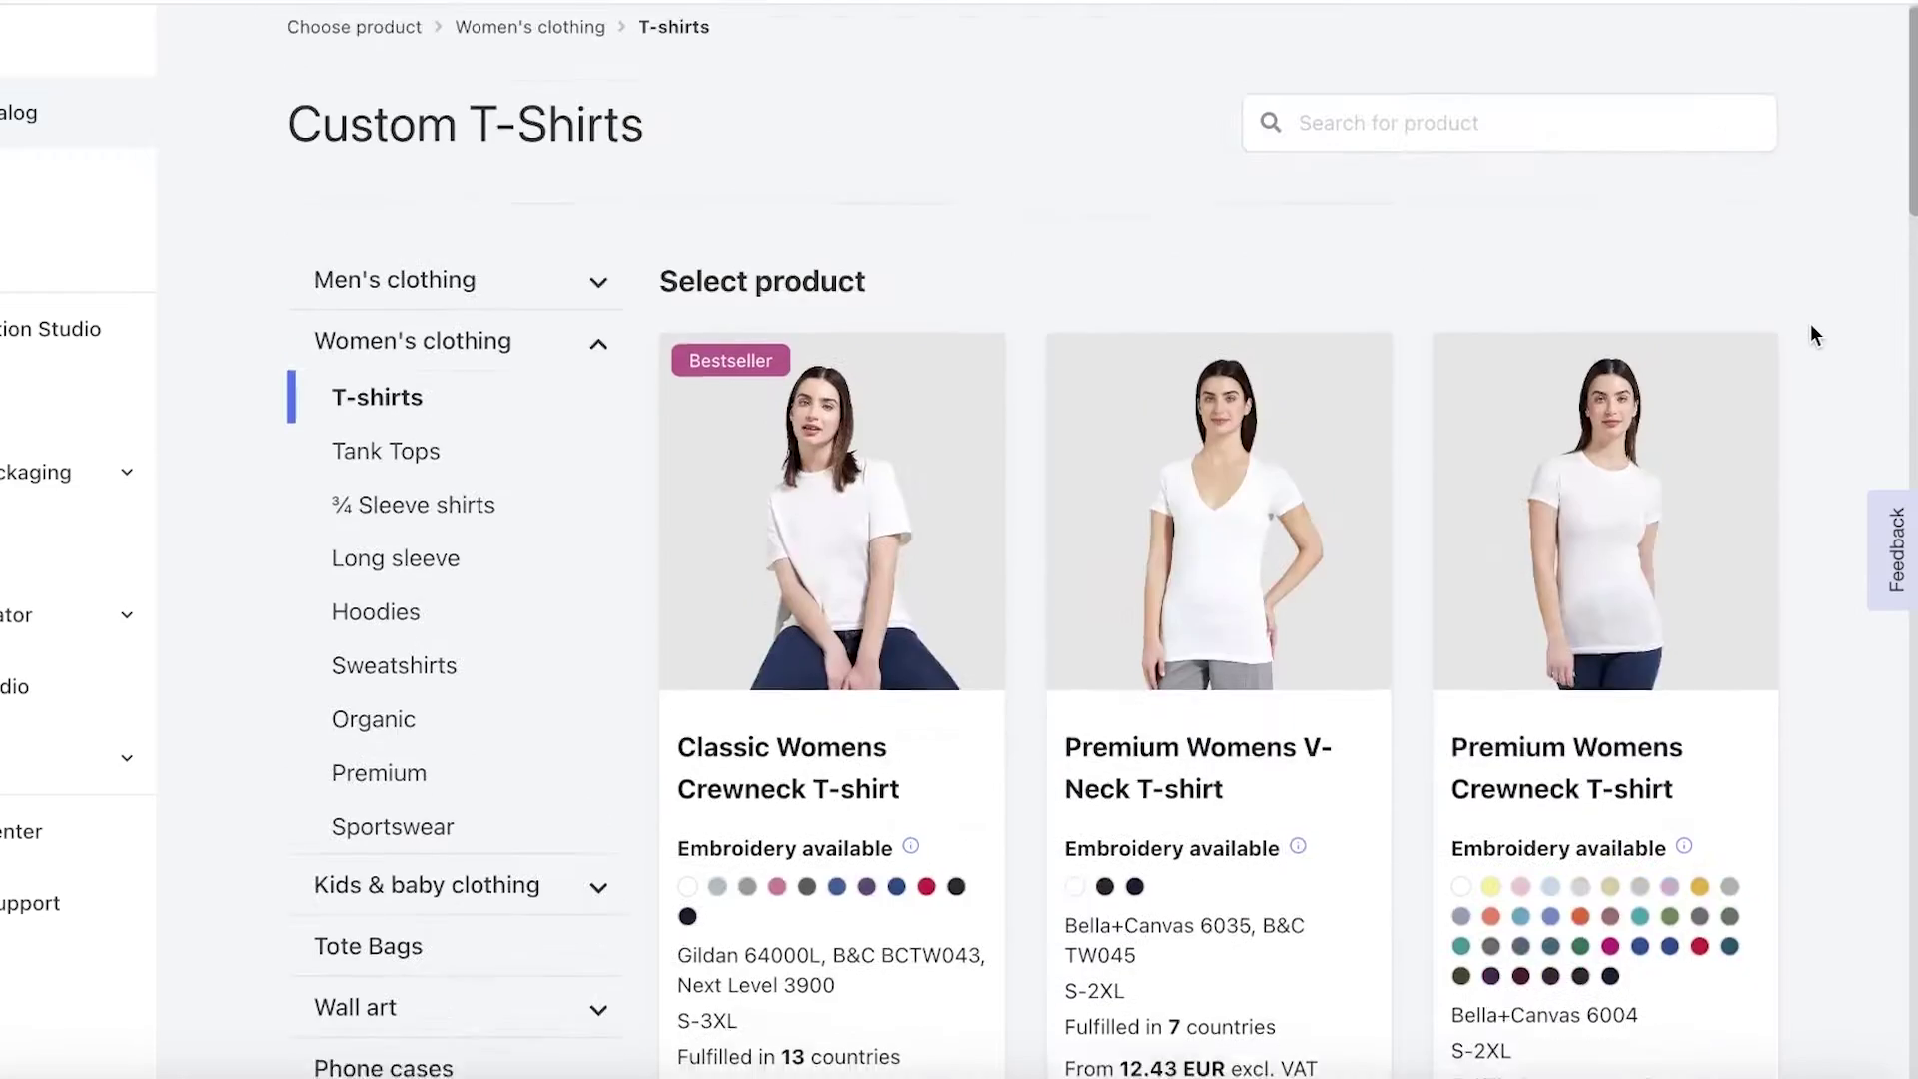
Step: Compare the color options, sizes, fulfillment countries and starting prices of the listed T-shirts
{"action": "scroll", "coordinate": [929, 432], "scroll_direction": "down", "scroll_amount": 3}
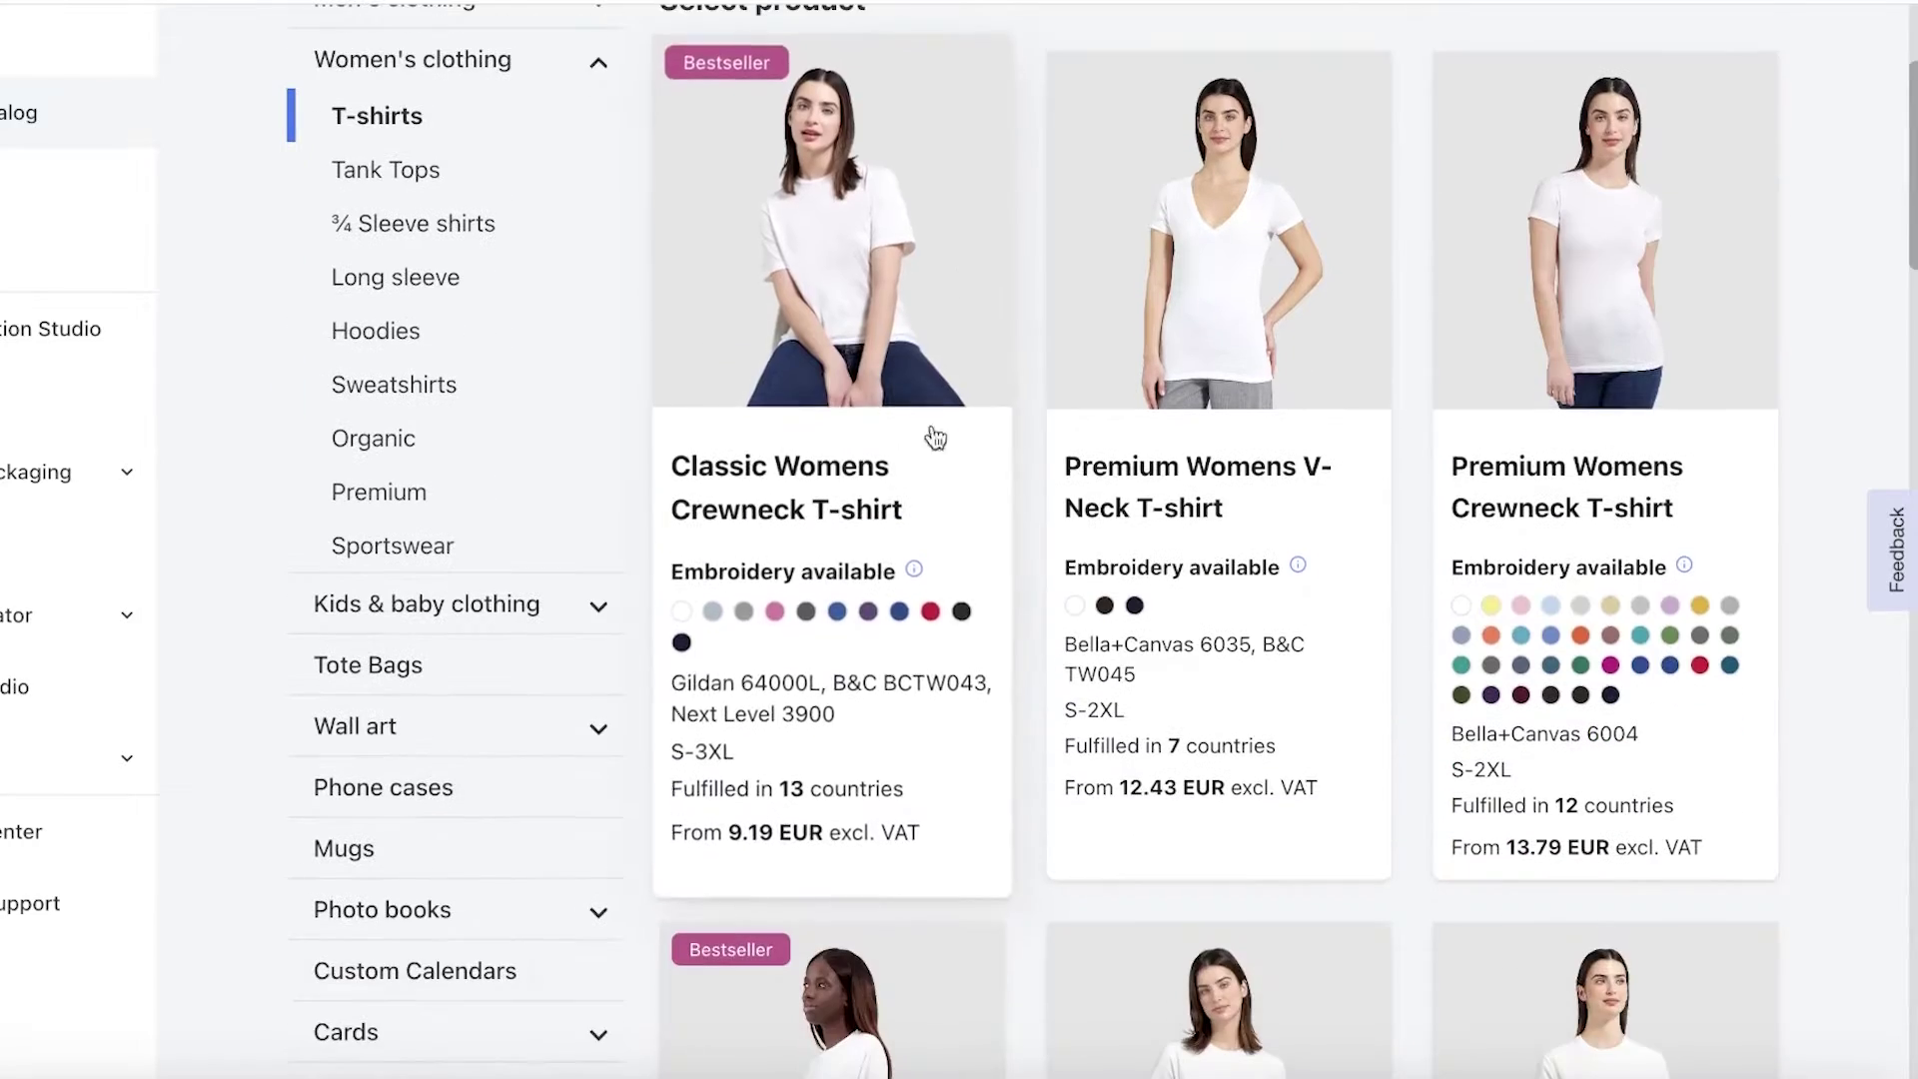
{"action": "scroll", "coordinate": [967, 312], "scroll_direction": "down", "scroll_amount": 8}
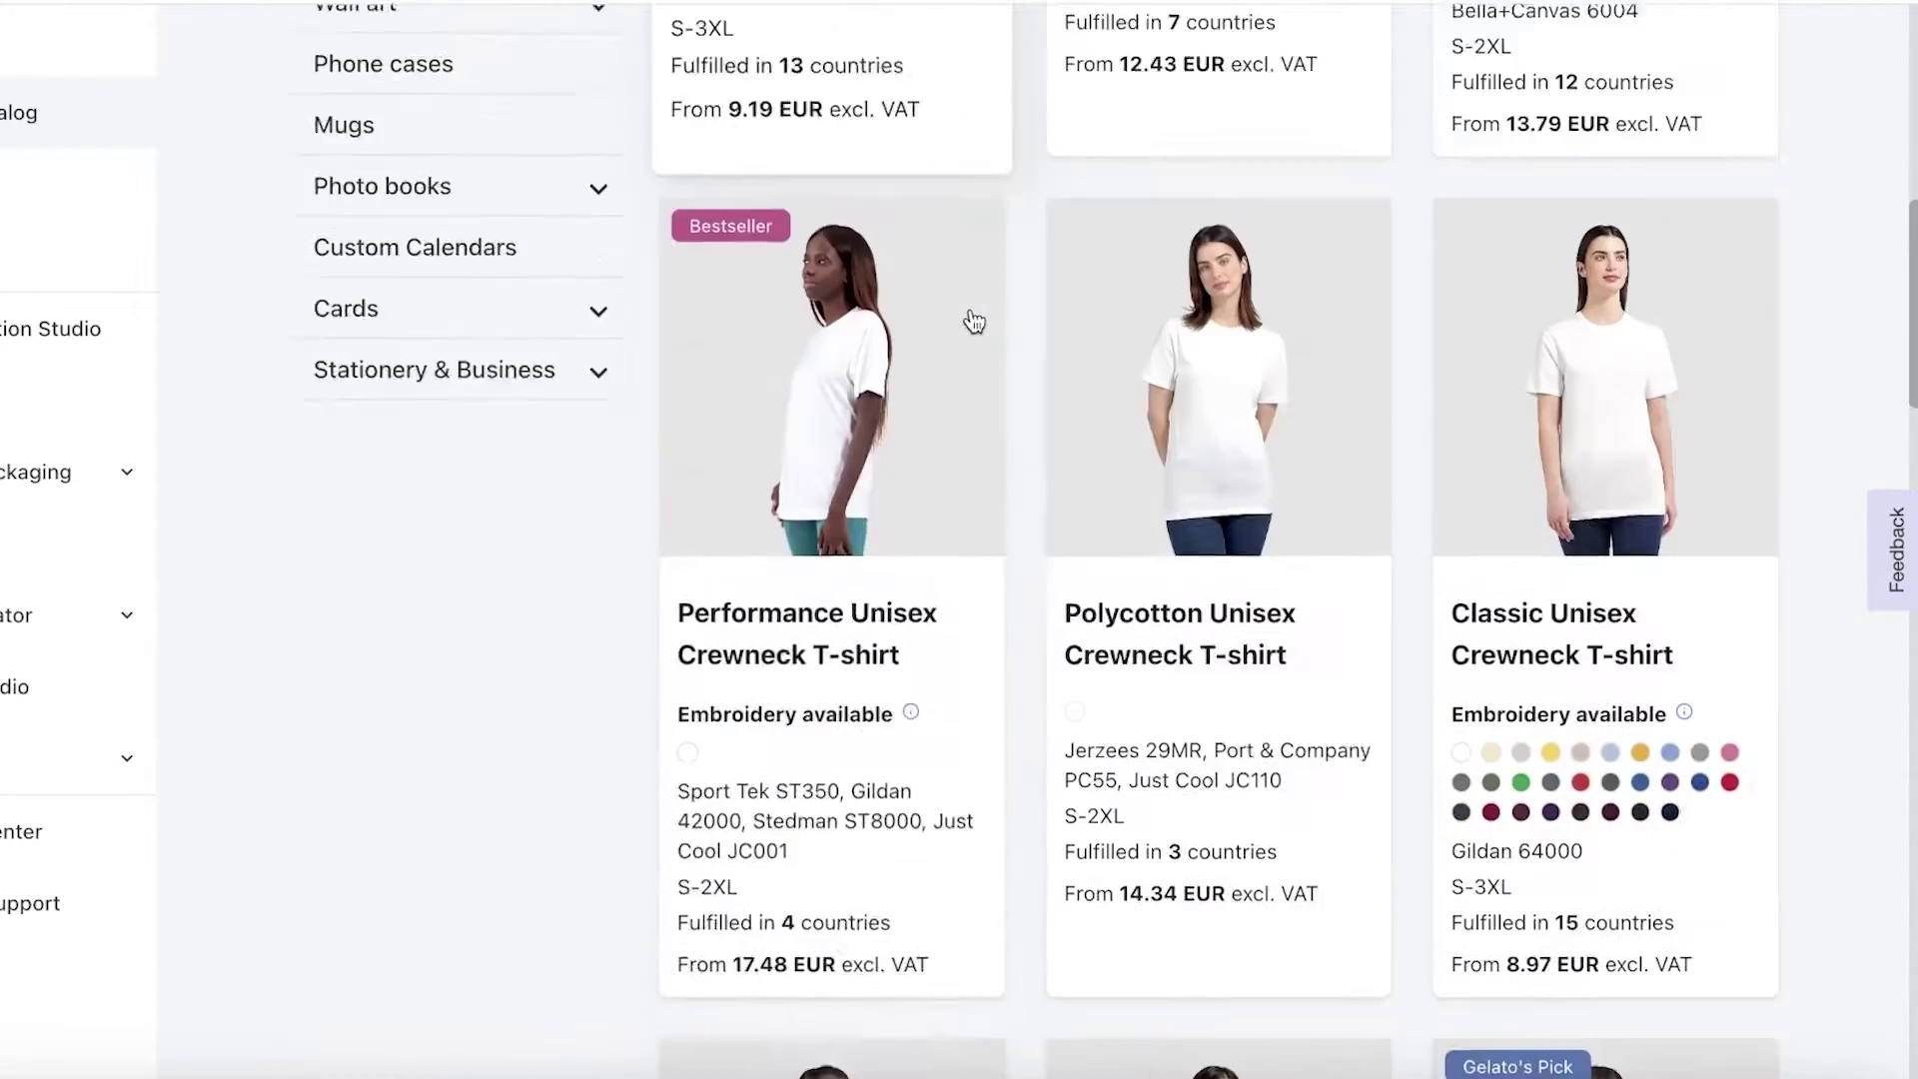
{"action": "scroll", "coordinate": [853, 334], "scroll_direction": "up", "scroll_amount": 6}
{"action": "scroll", "coordinate": [852, 335], "scroll_direction": "down", "scroll_amount": 3}
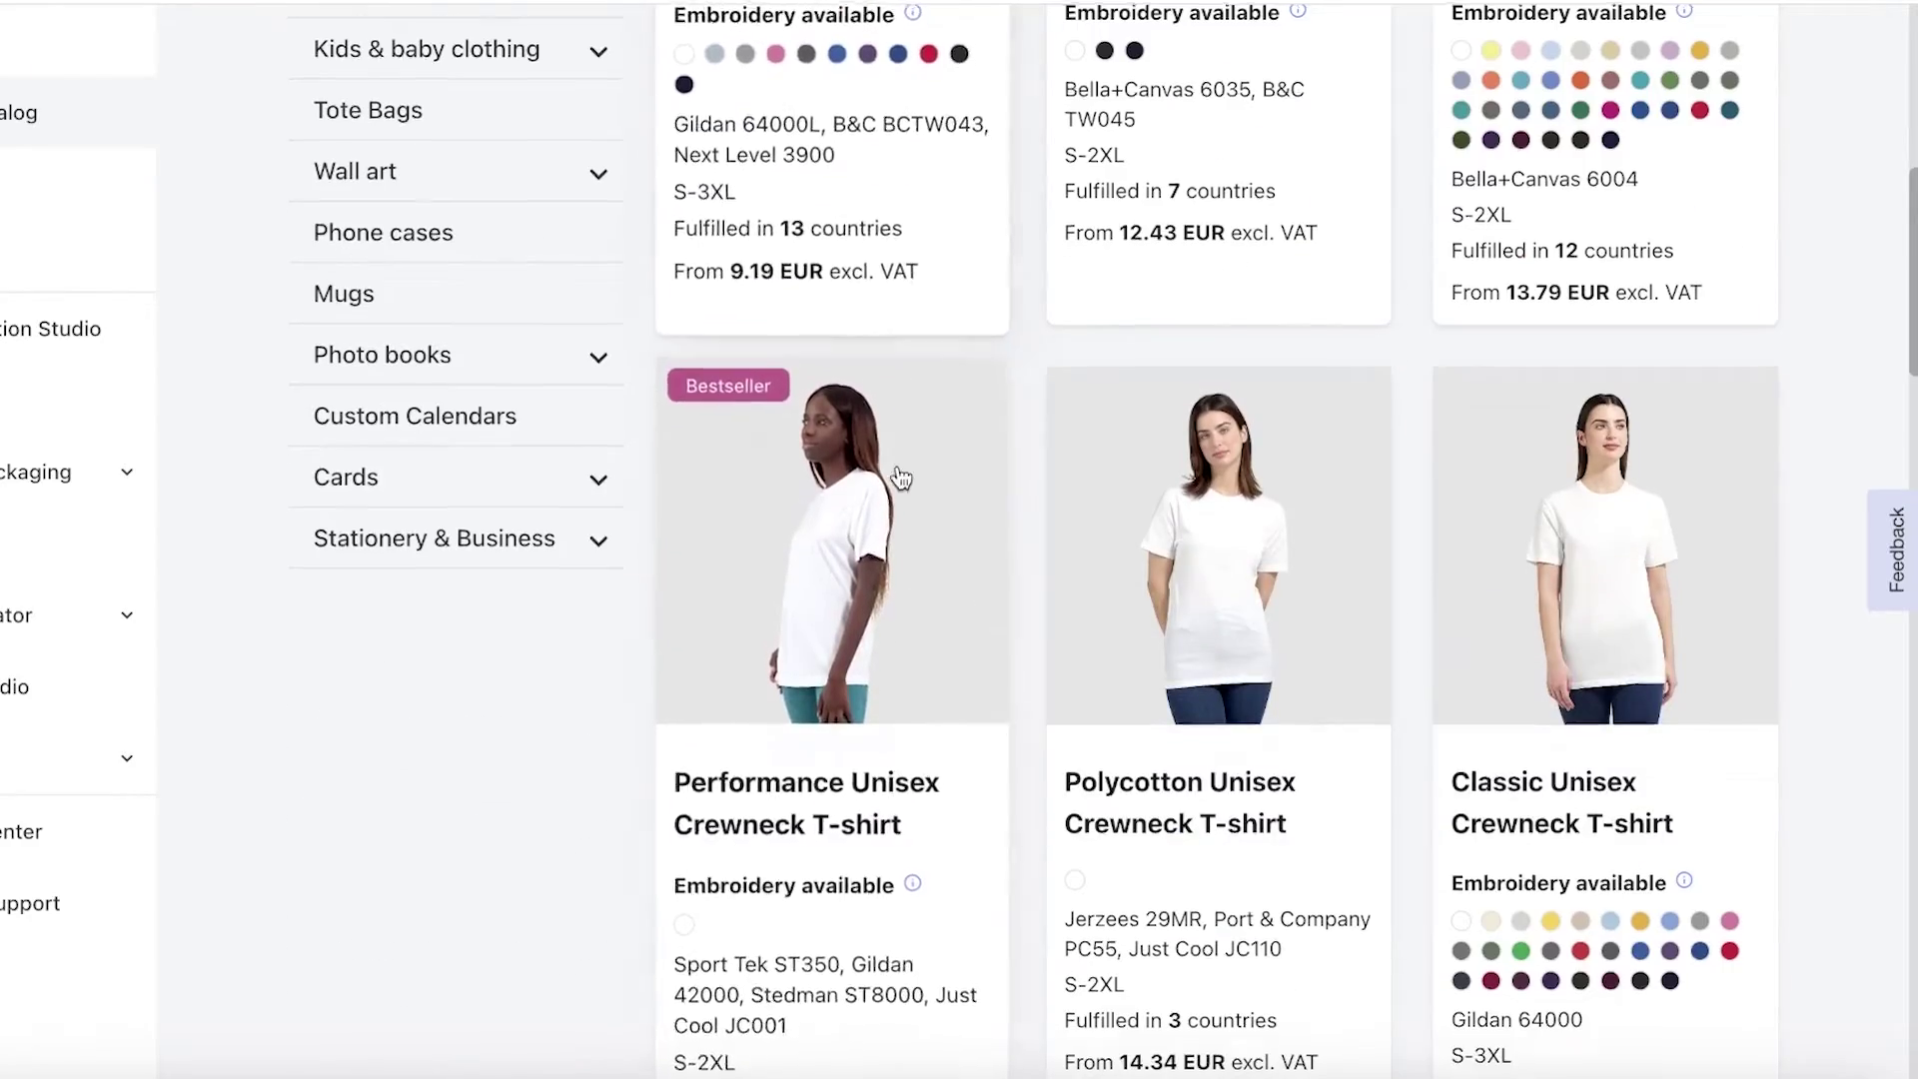
{"action": "scroll", "coordinate": [1549, 471], "scroll_direction": "down", "scroll_amount": 12}
{"action": "scroll", "coordinate": [1653, 456], "scroll_direction": "down", "scroll_amount": 3}
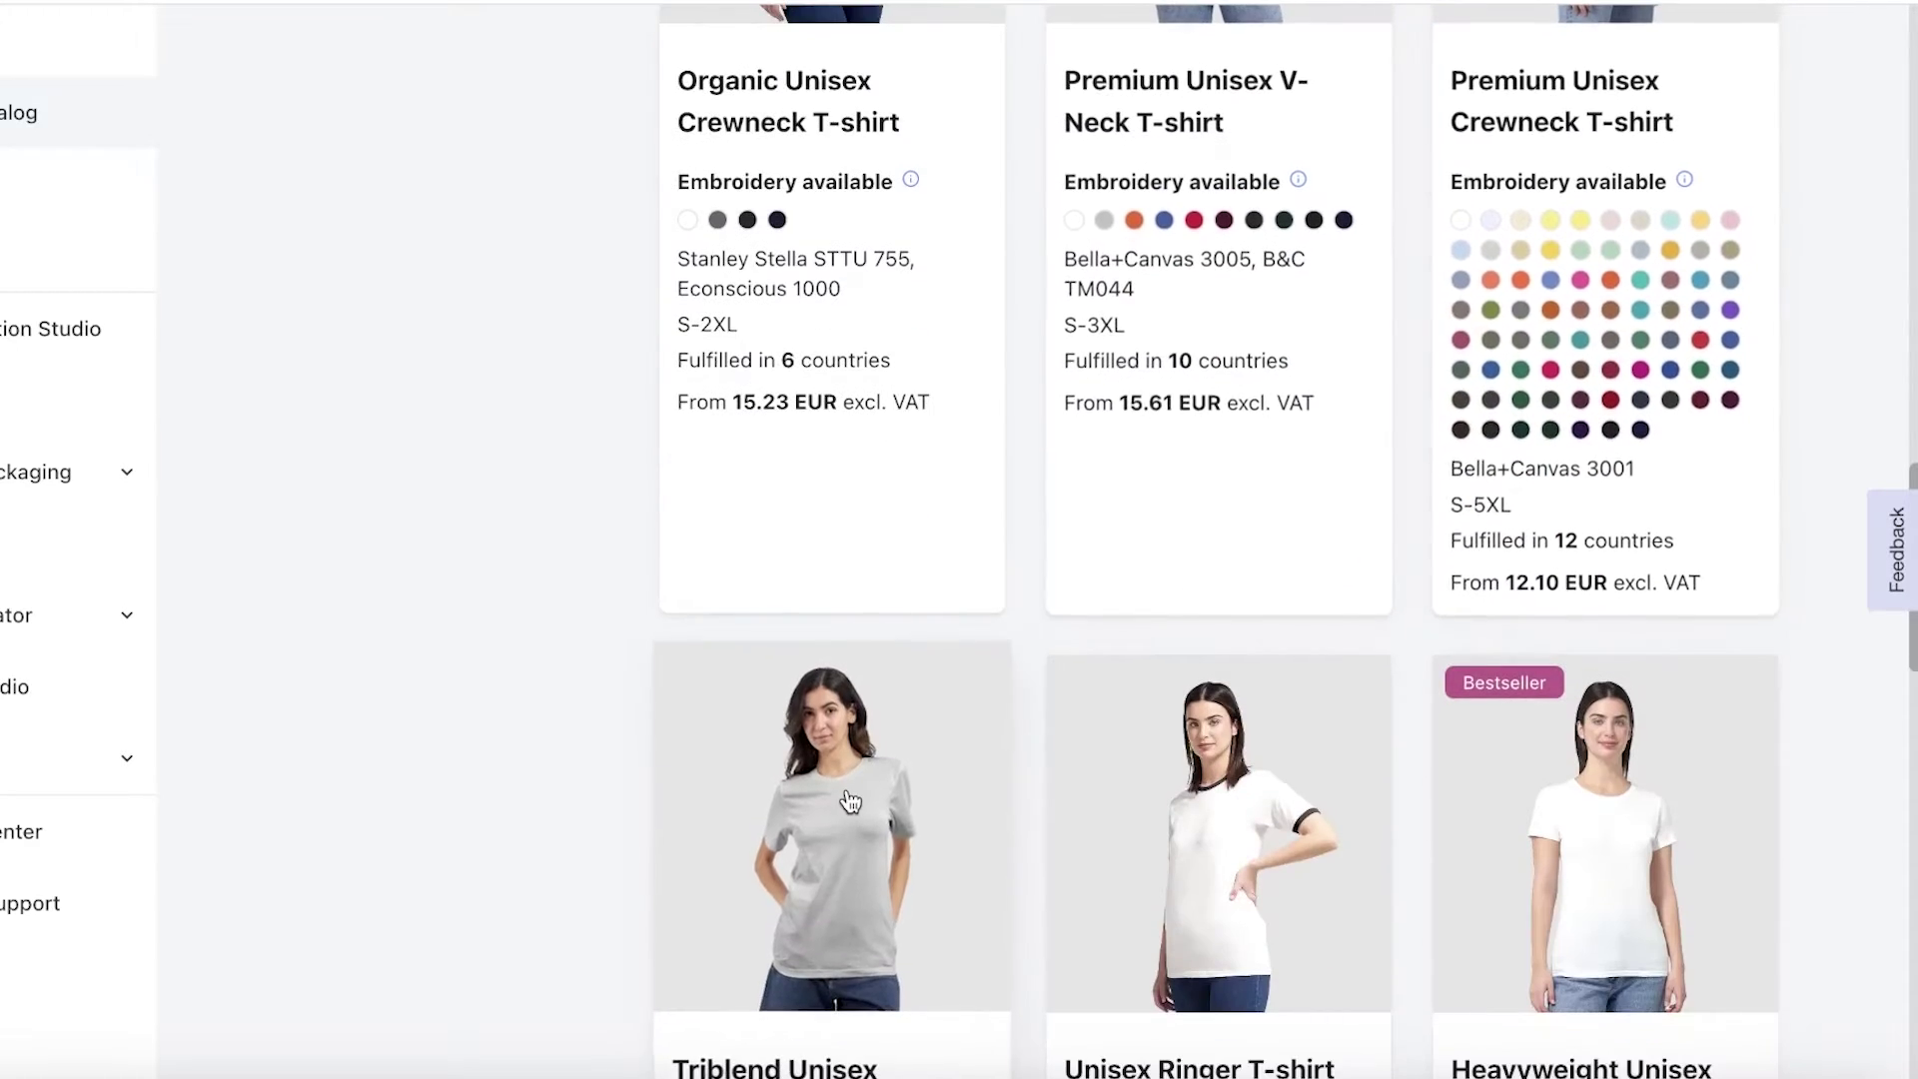
{"action": "scroll", "coordinate": [1653, 222], "scroll_direction": "up", "scroll_amount": 2}
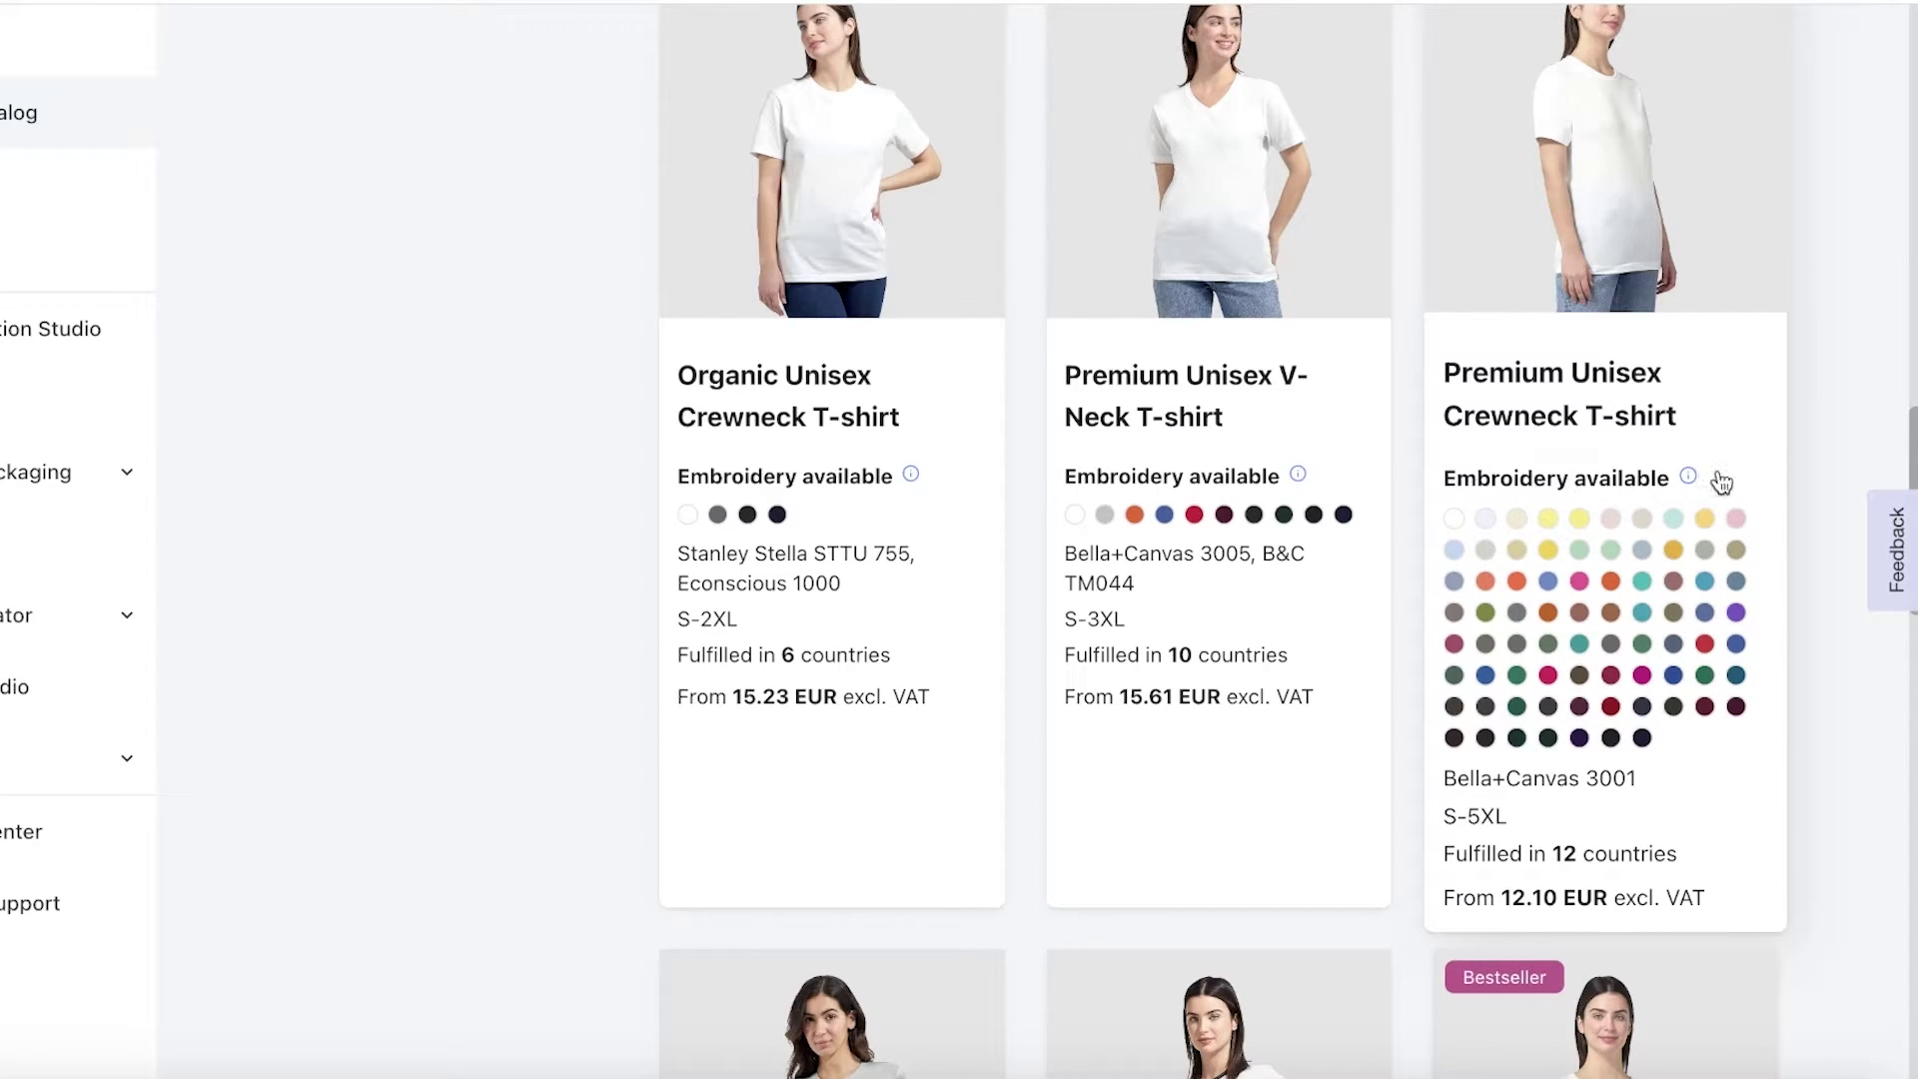
{"action": "scroll", "coordinate": [1720, 481], "scroll_direction": "down", "scroll_amount": 3}
{"action": "scroll", "coordinate": [1717, 479], "scroll_direction": "down", "scroll_amount": 6}
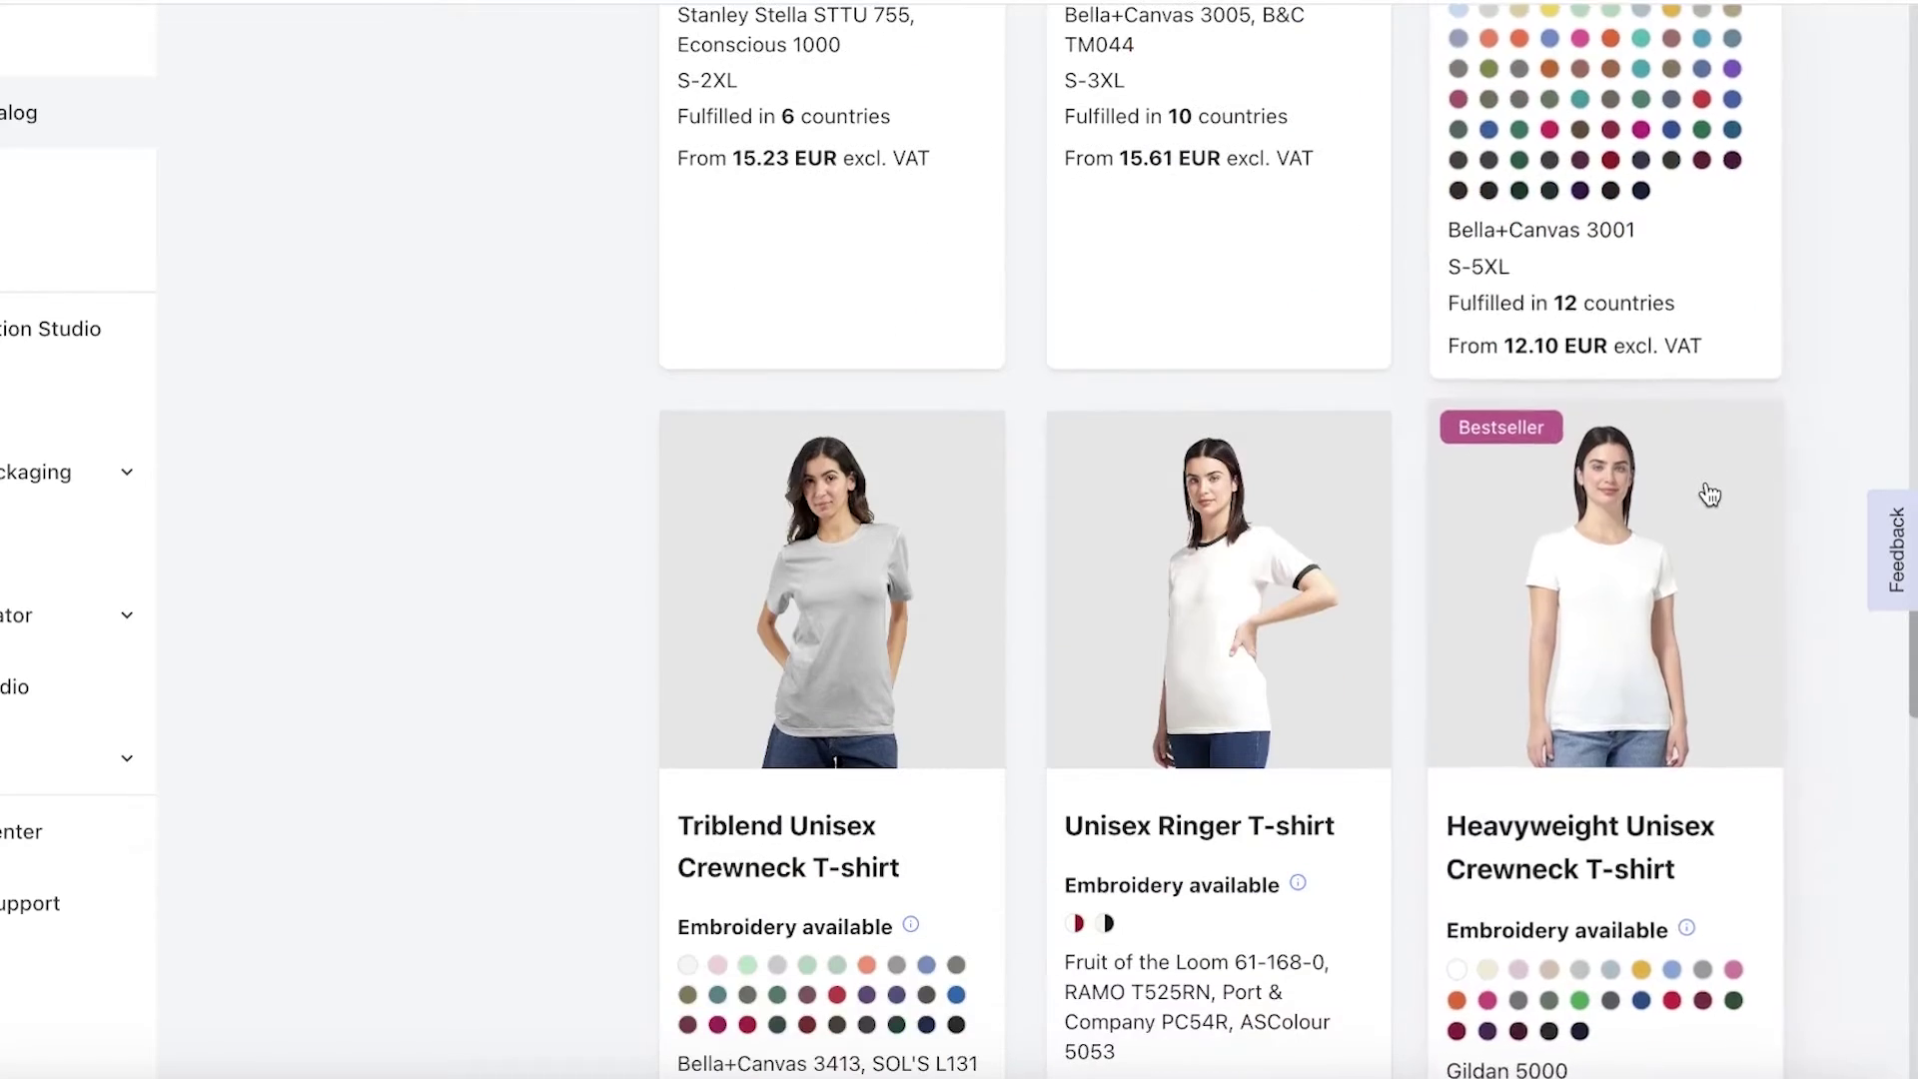
{"action": "scroll", "coordinate": [976, 526], "scroll_direction": "down", "scroll_amount": 6}
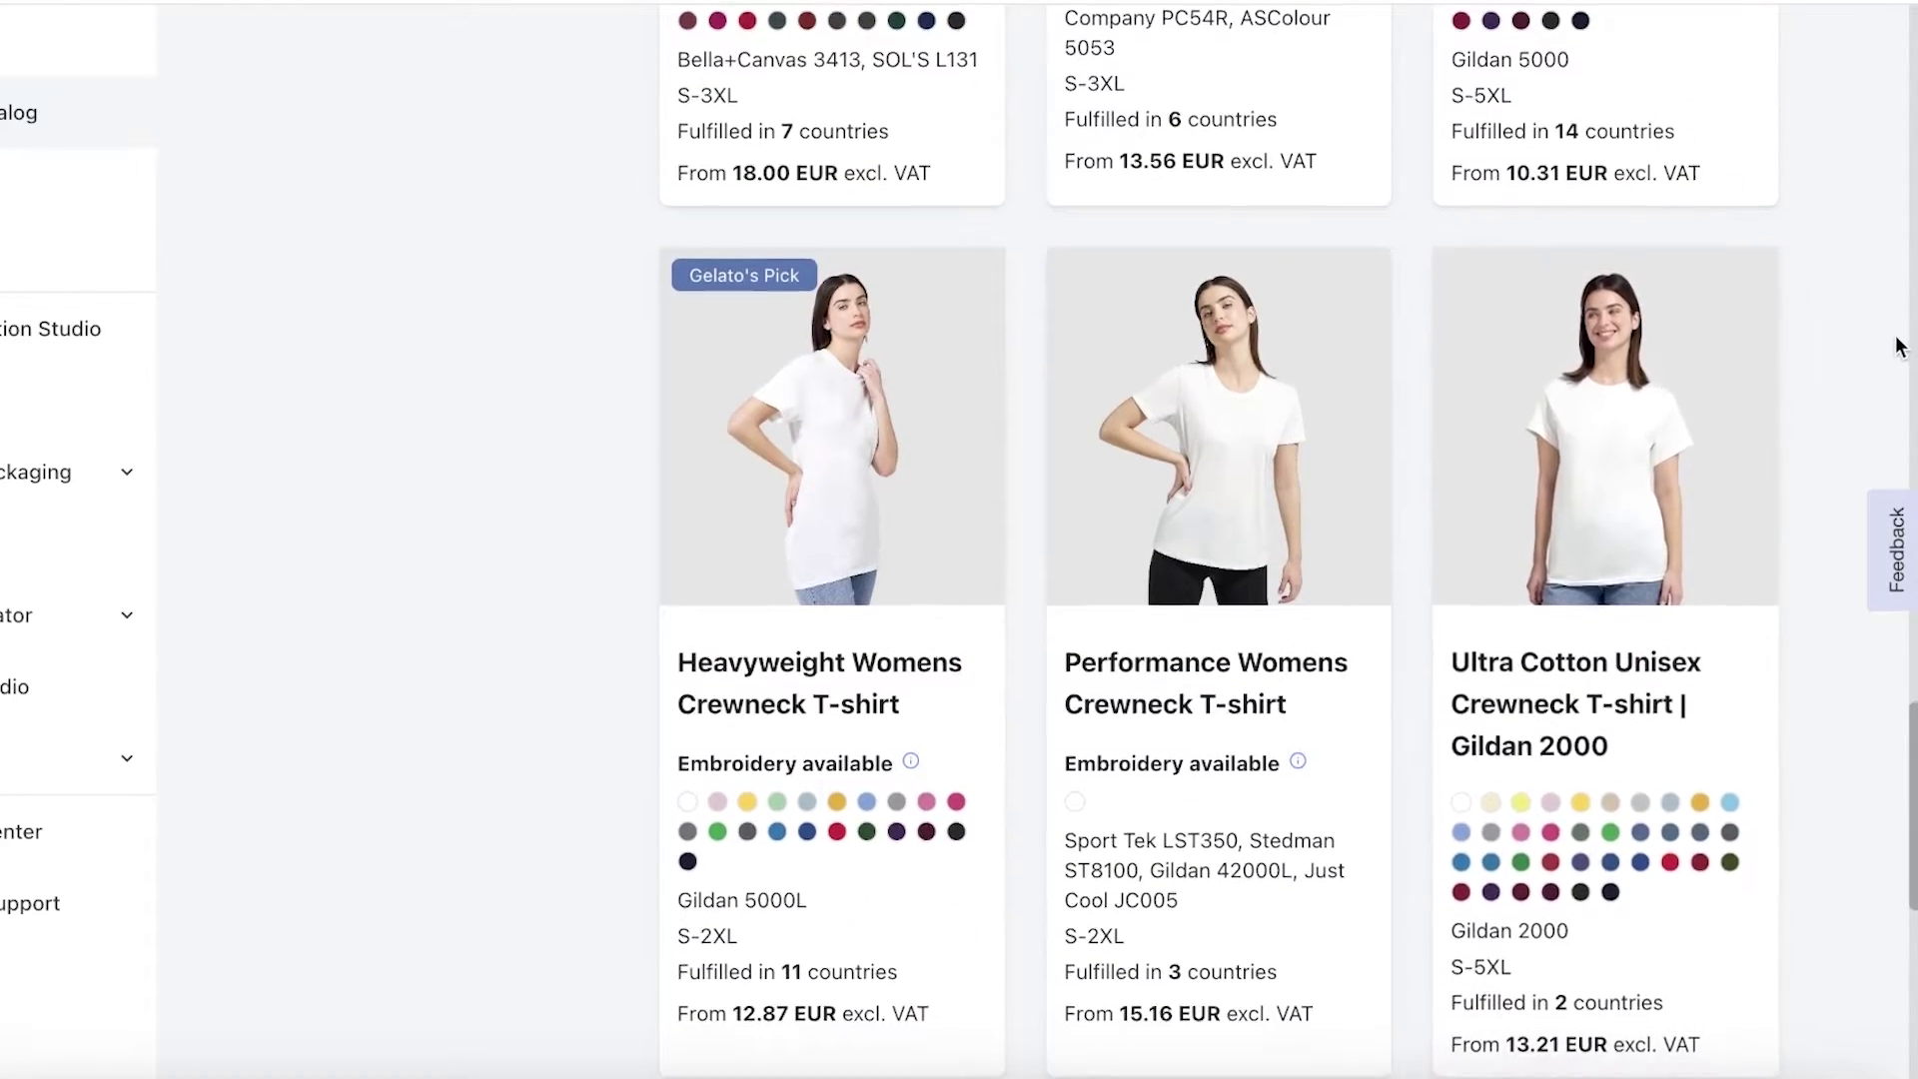
{"action": "scroll", "coordinate": [1898, 344], "scroll_direction": "down", "scroll_amount": 7}
{"action": "scroll", "coordinate": [1910, 352], "scroll_direction": "up", "scroll_amount": 20}
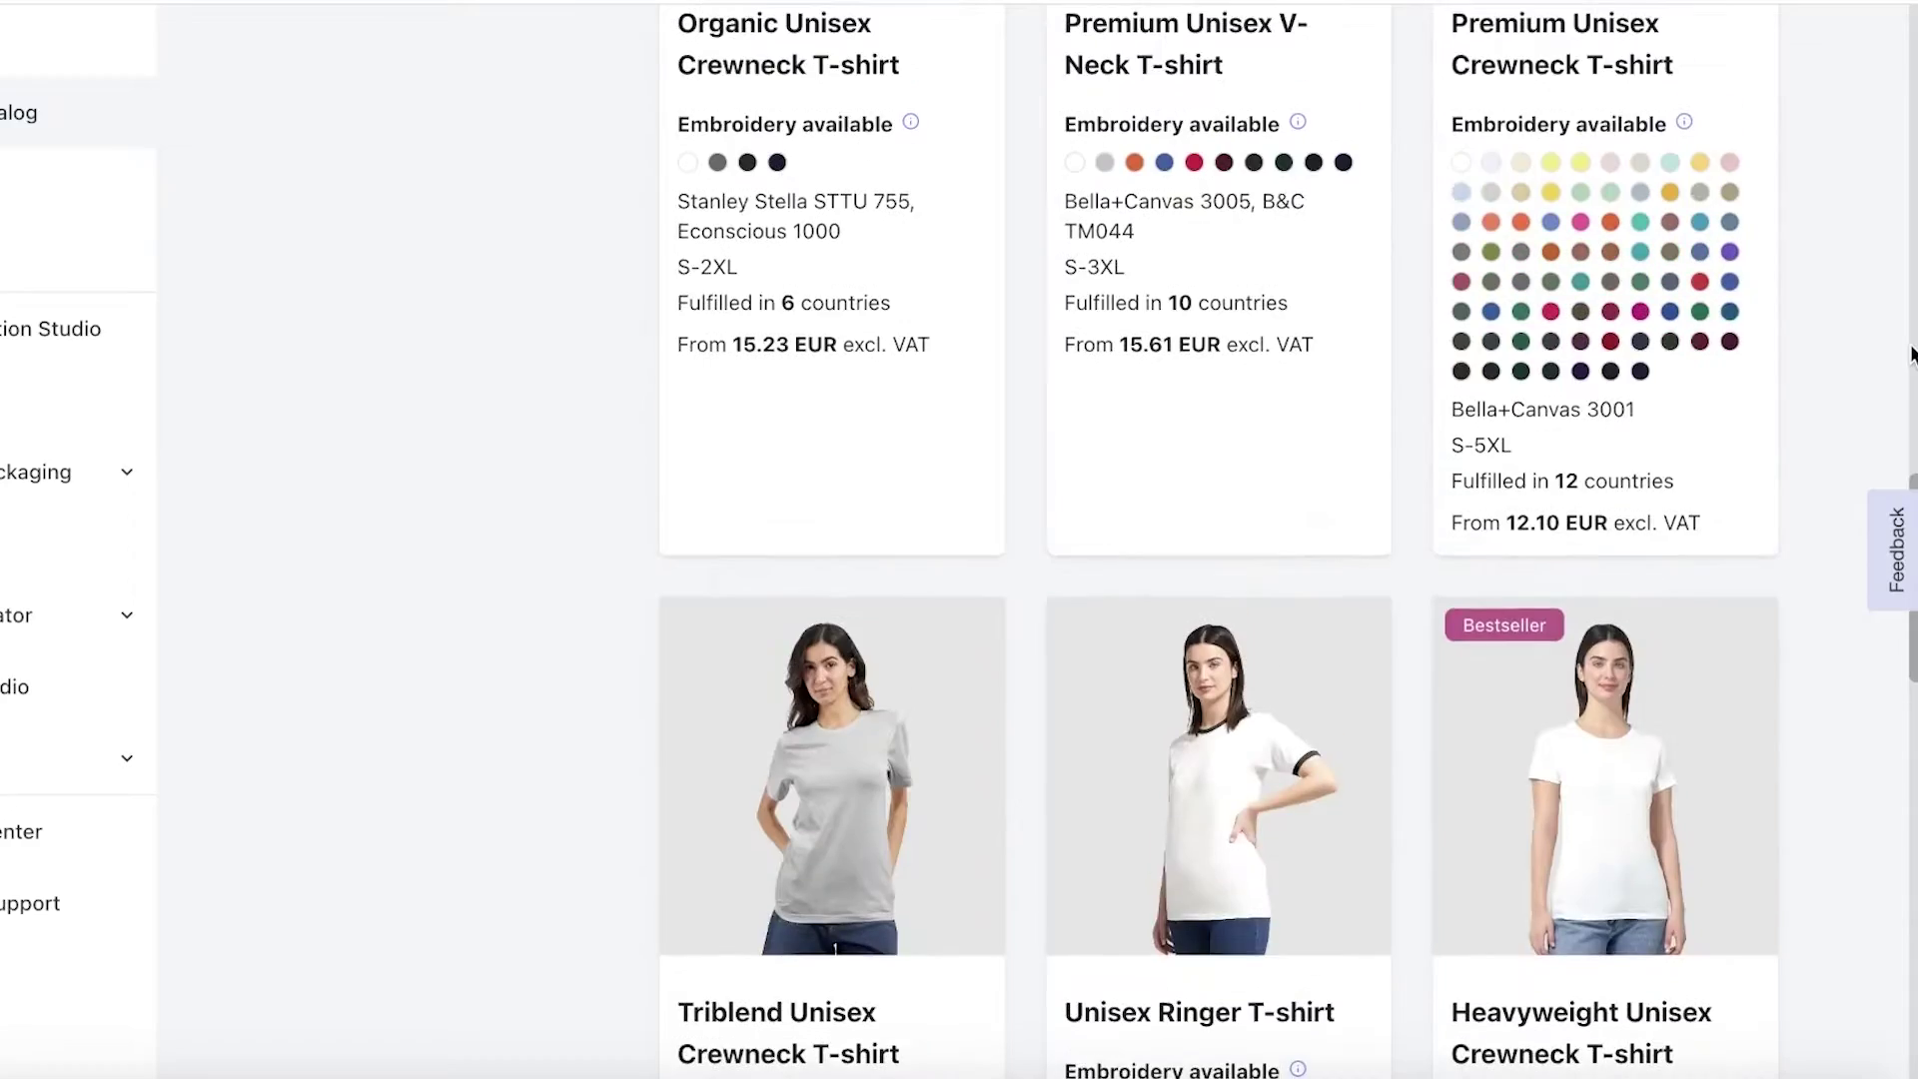
{"action": "scroll", "coordinate": [1875, 343], "scroll_direction": "up", "scroll_amount": 20}
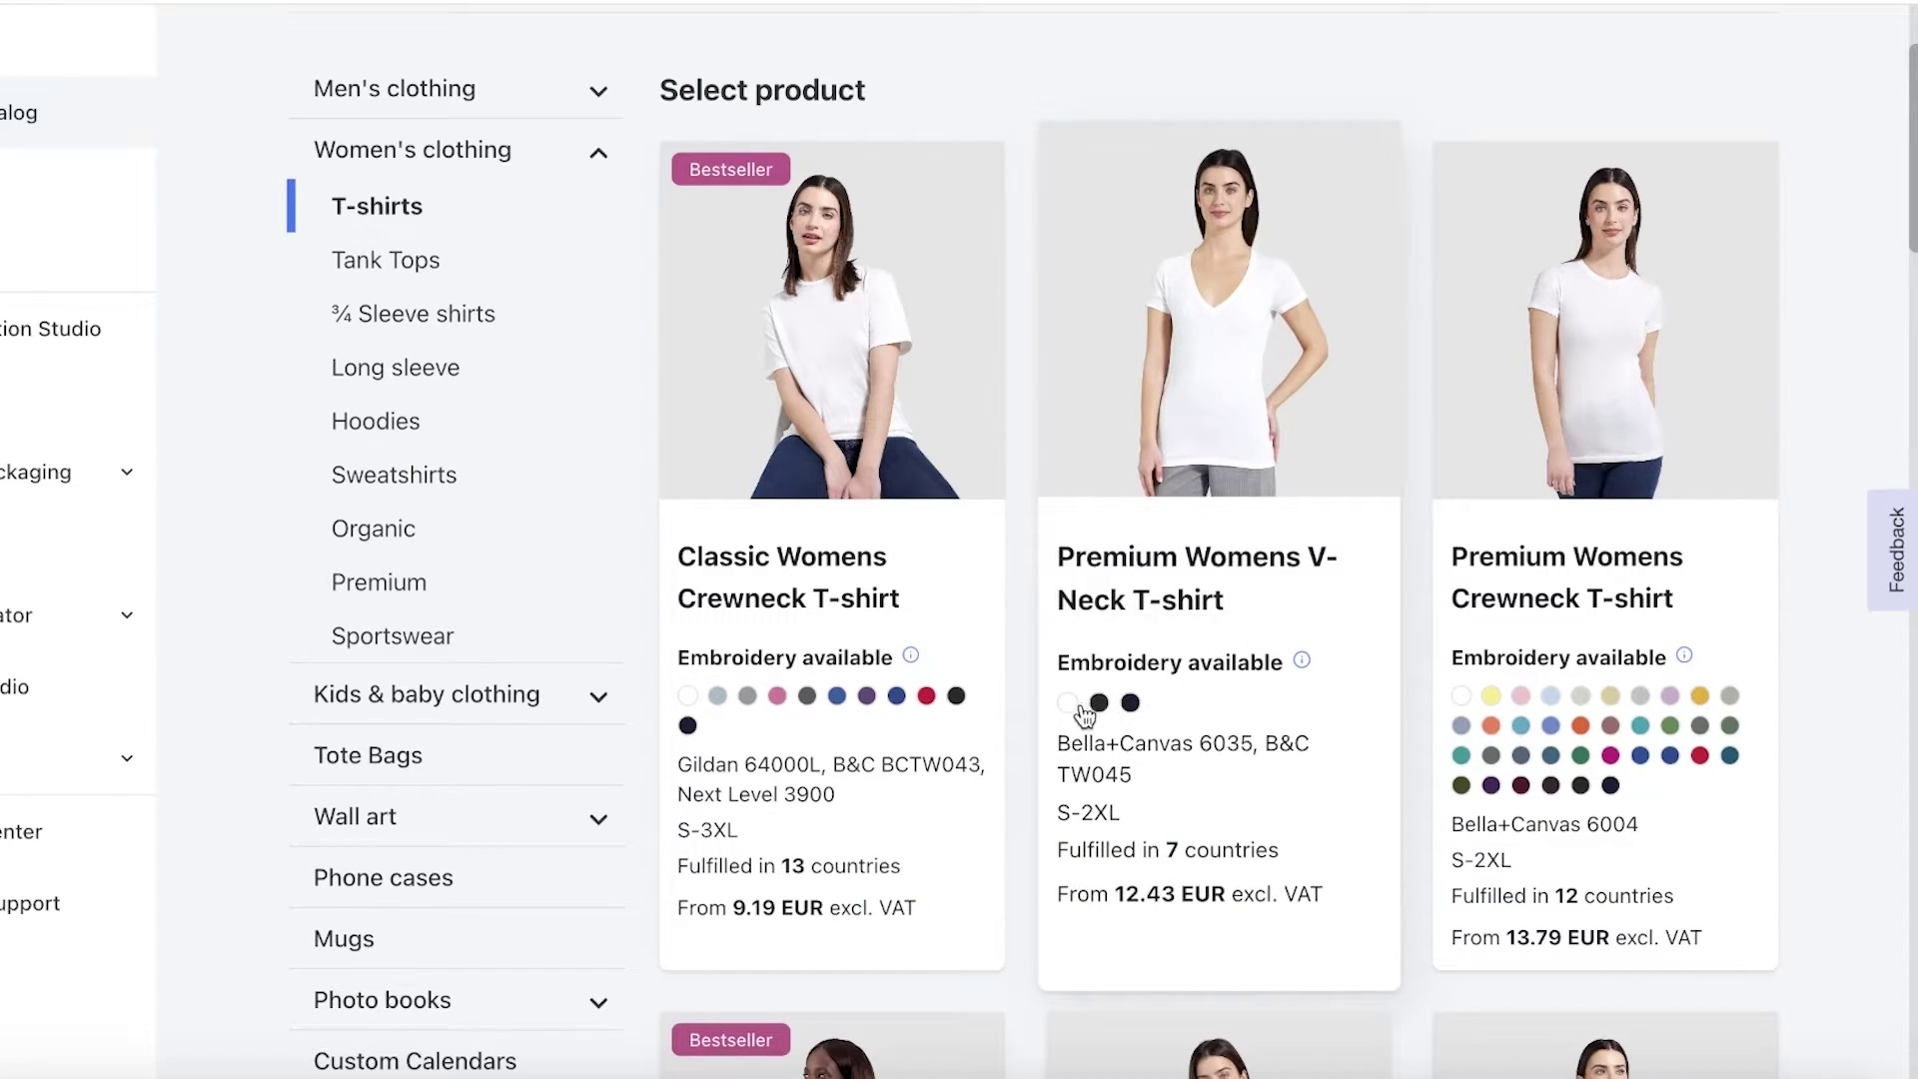
Step: Review the T-shirt list once more and open the Premium Unisex Crewneck T-shirt's product page
{"action": "scroll", "coordinate": [1084, 711], "scroll_direction": "down", "scroll_amount": 1}
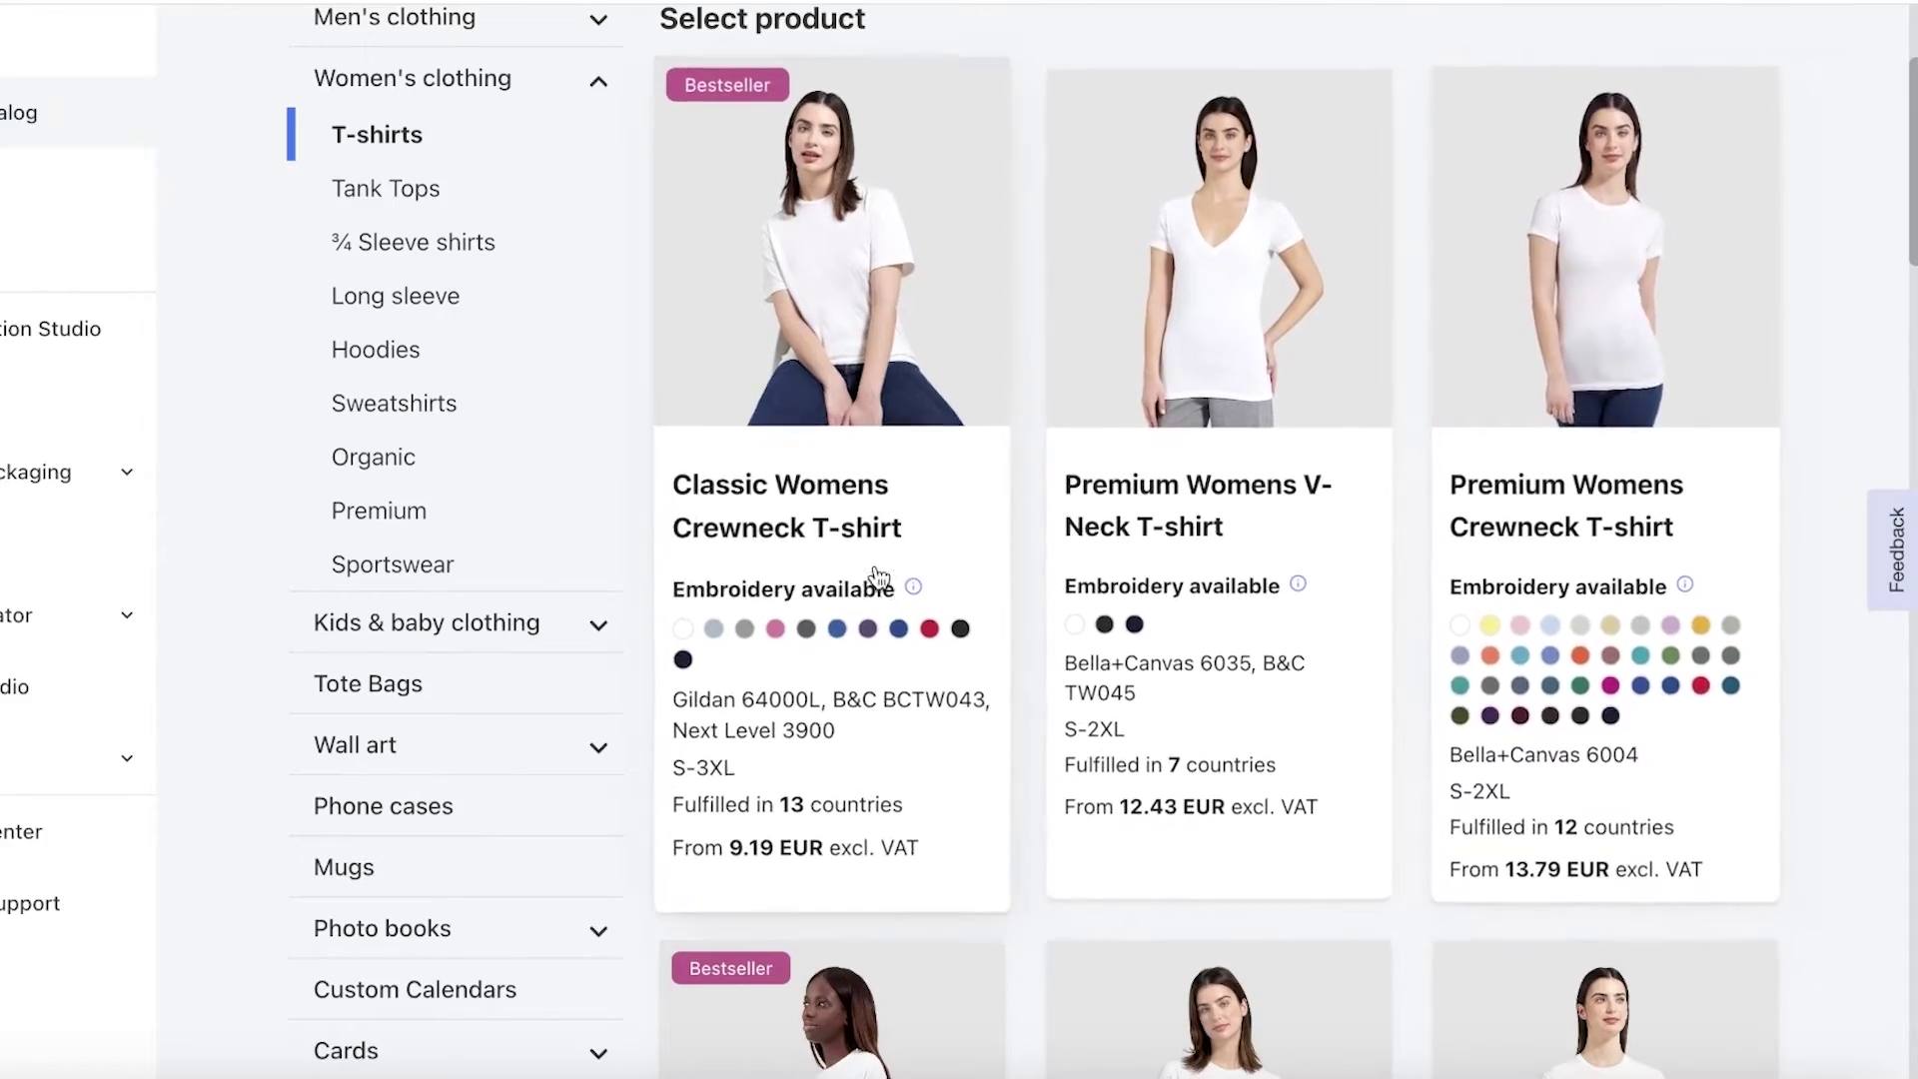
{"action": "scroll", "coordinate": [799, 739], "scroll_direction": "down", "scroll_amount": 8}
{"action": "scroll", "coordinate": [1729, 510], "scroll_direction": "down", "scroll_amount": 5}
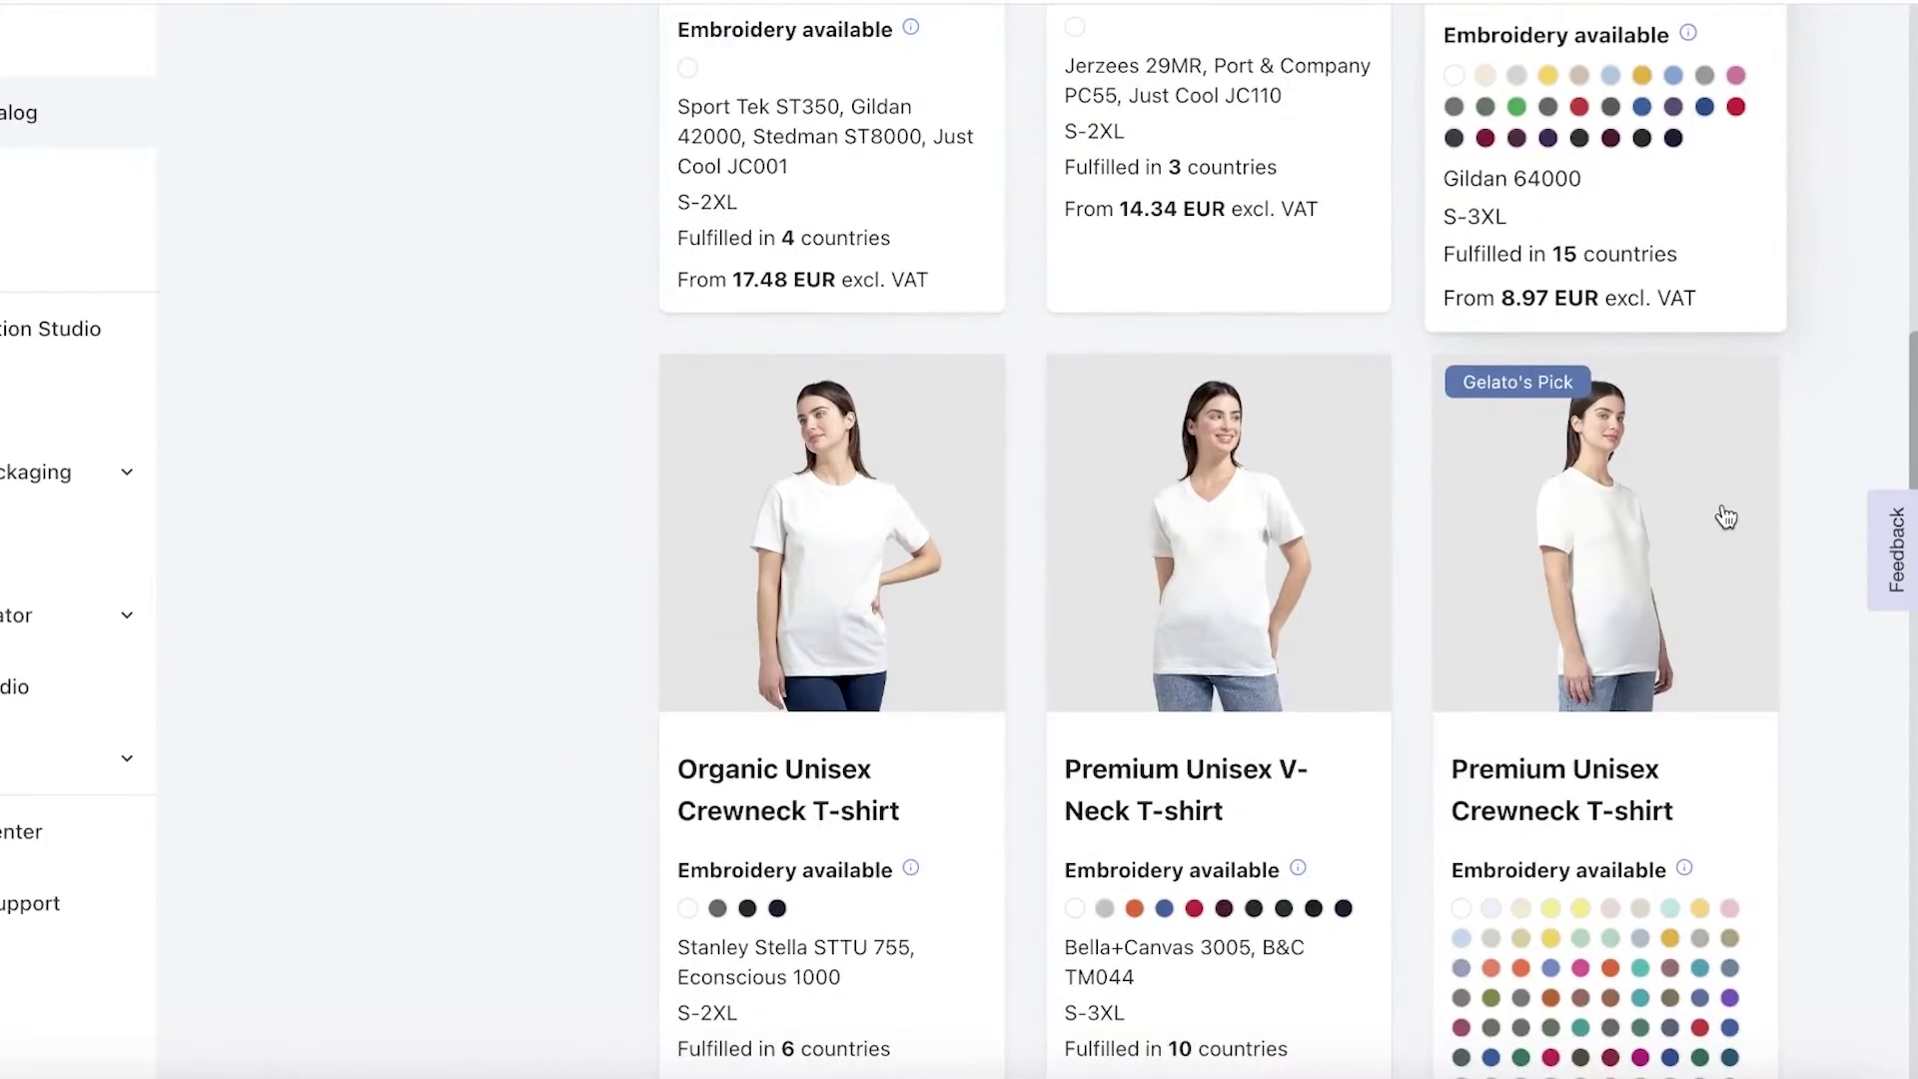
{"action": "scroll", "coordinate": [1687, 522], "scroll_direction": "down", "scroll_amount": 7}
{"action": "scroll", "coordinate": [1729, 501], "scroll_direction": "up", "scroll_amount": 20}
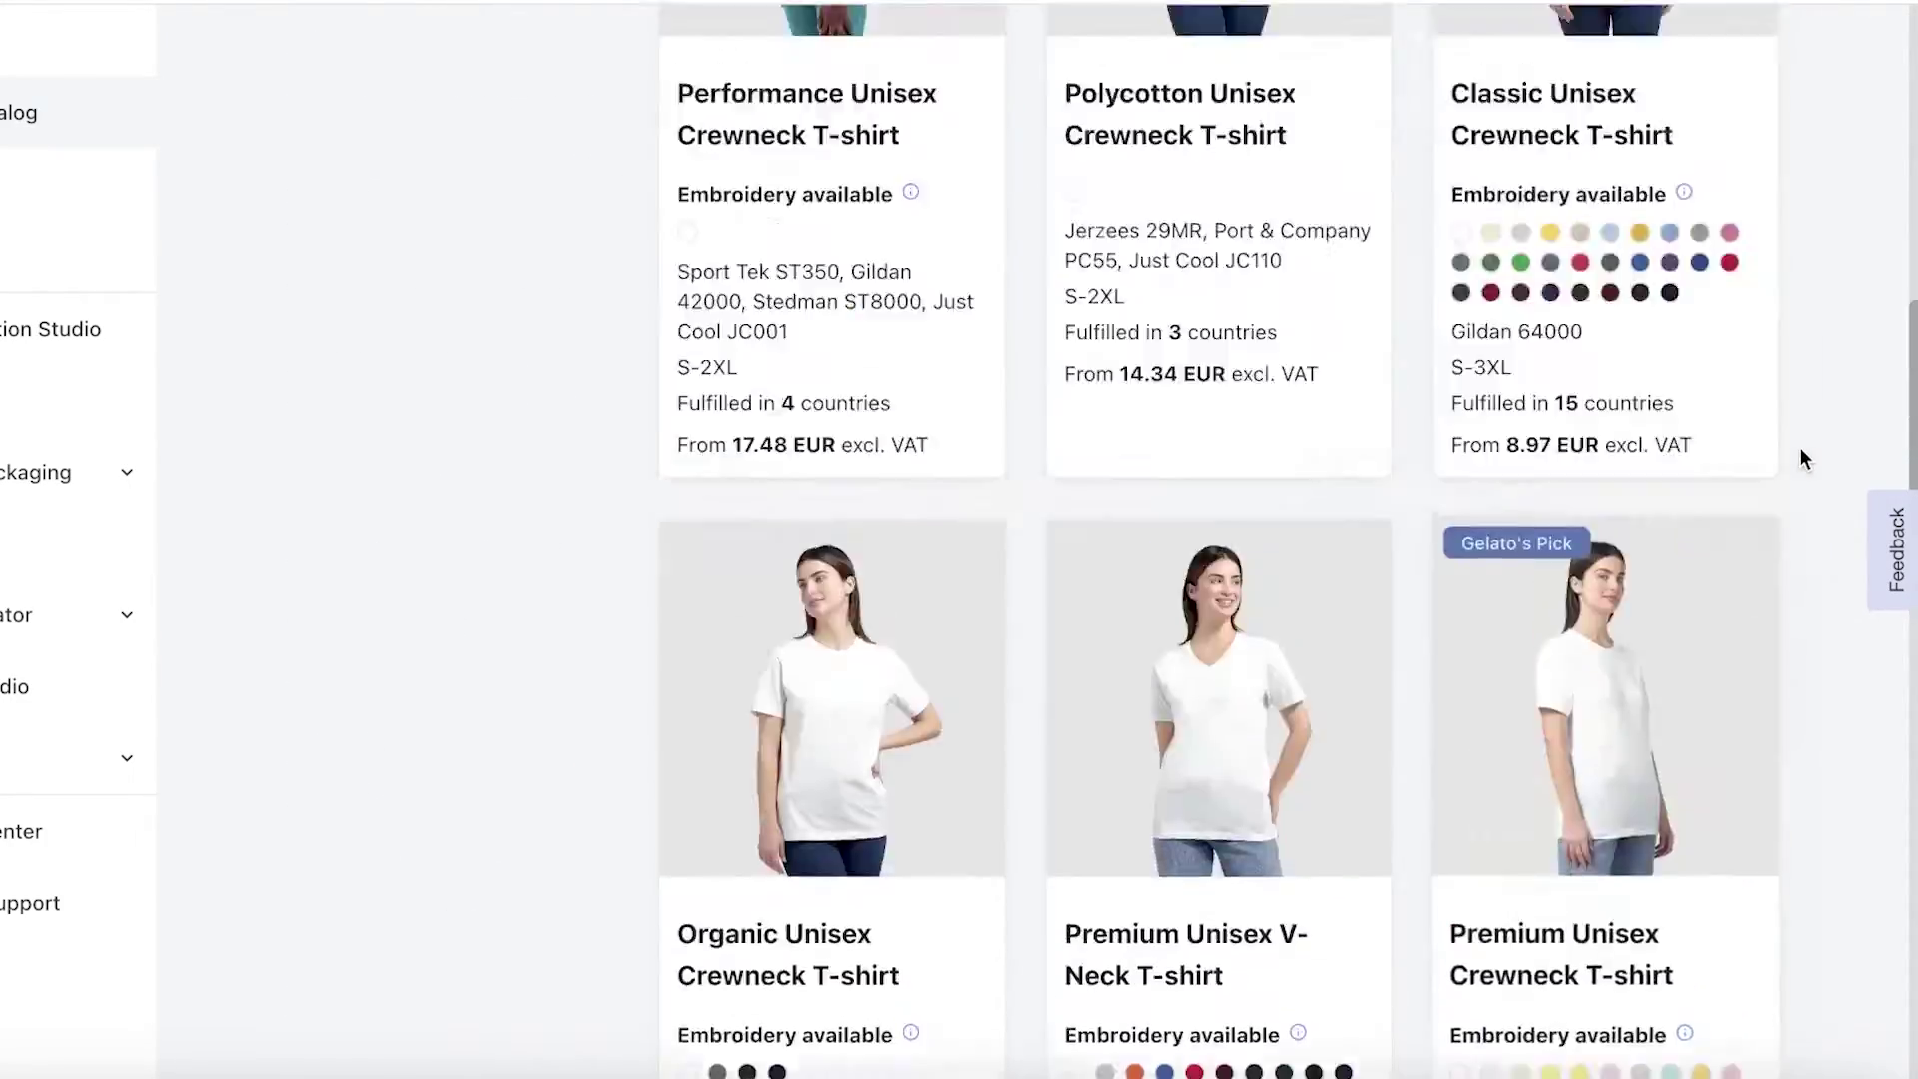
{"action": "scroll", "coordinate": [1800, 459], "scroll_direction": "down", "scroll_amount": 10}
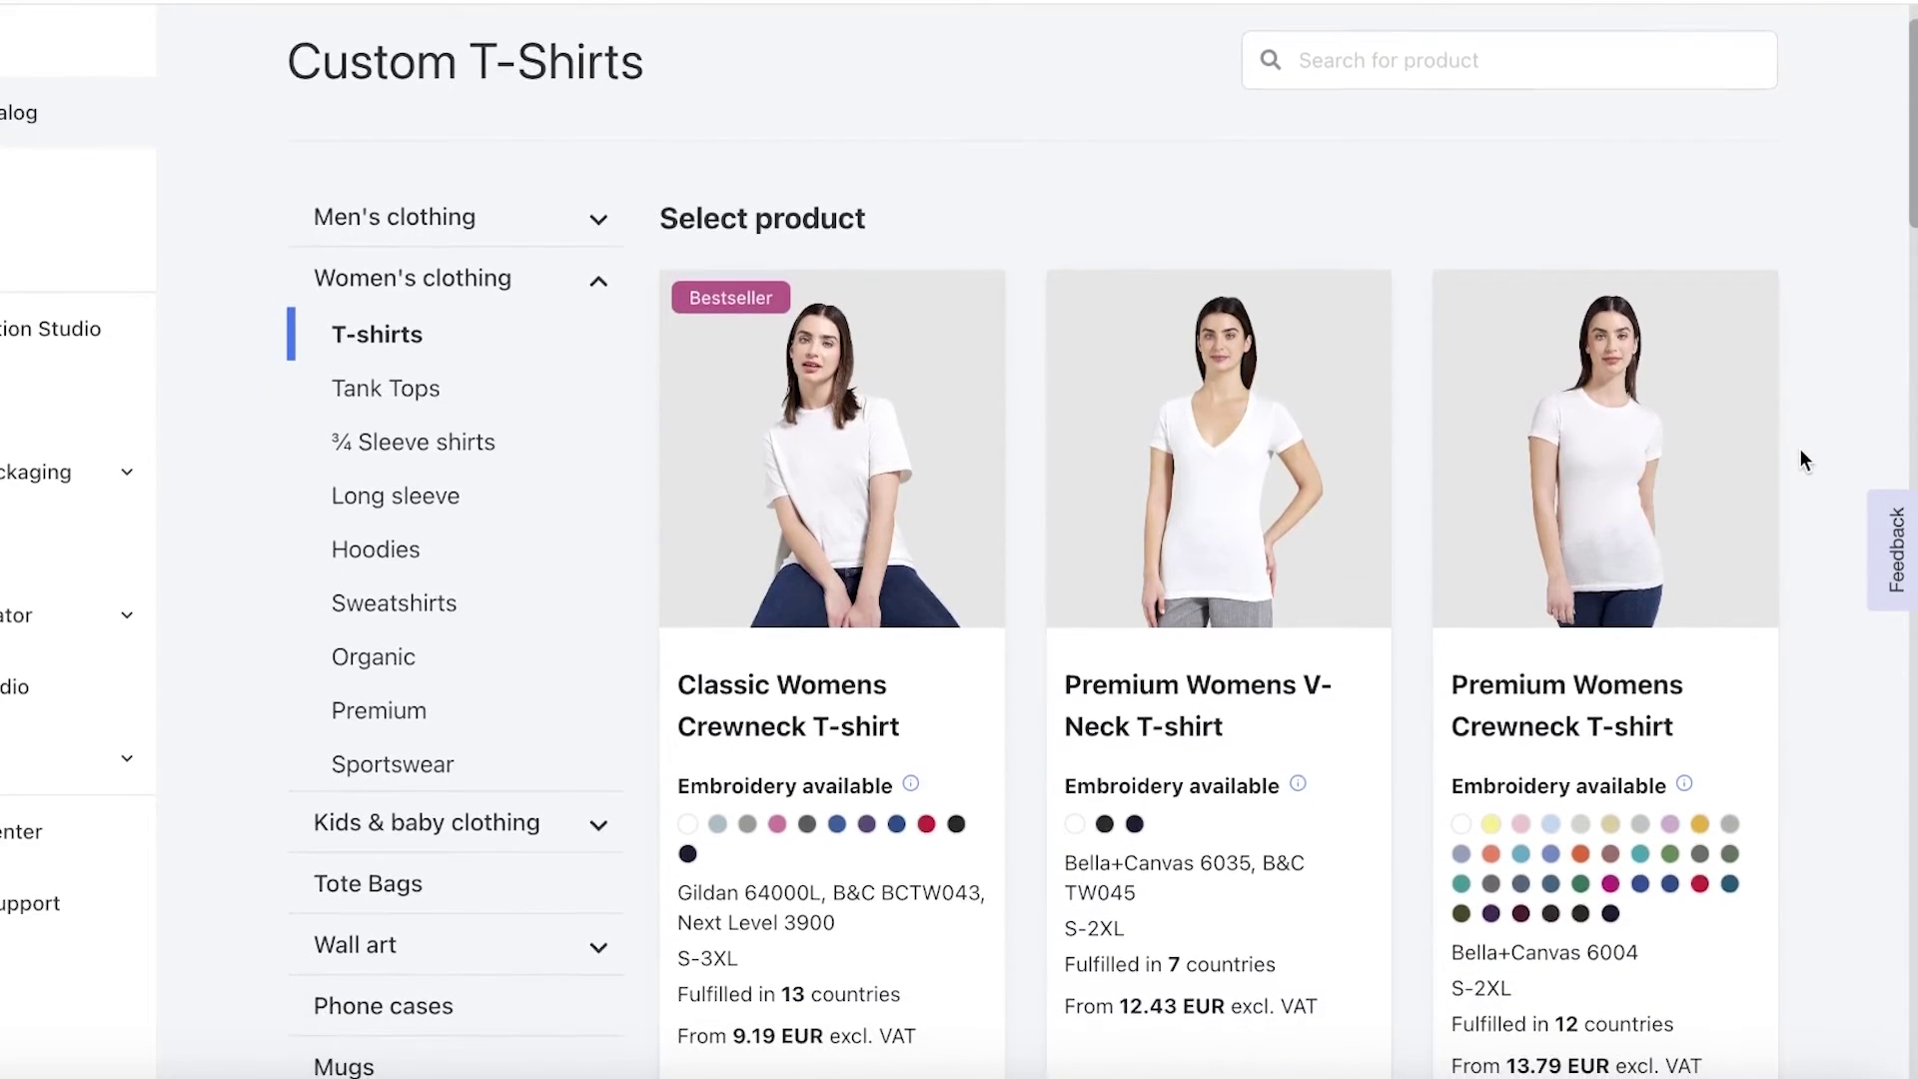
{"action": "scroll", "coordinate": [1798, 447], "scroll_direction": "down", "scroll_amount": 15}
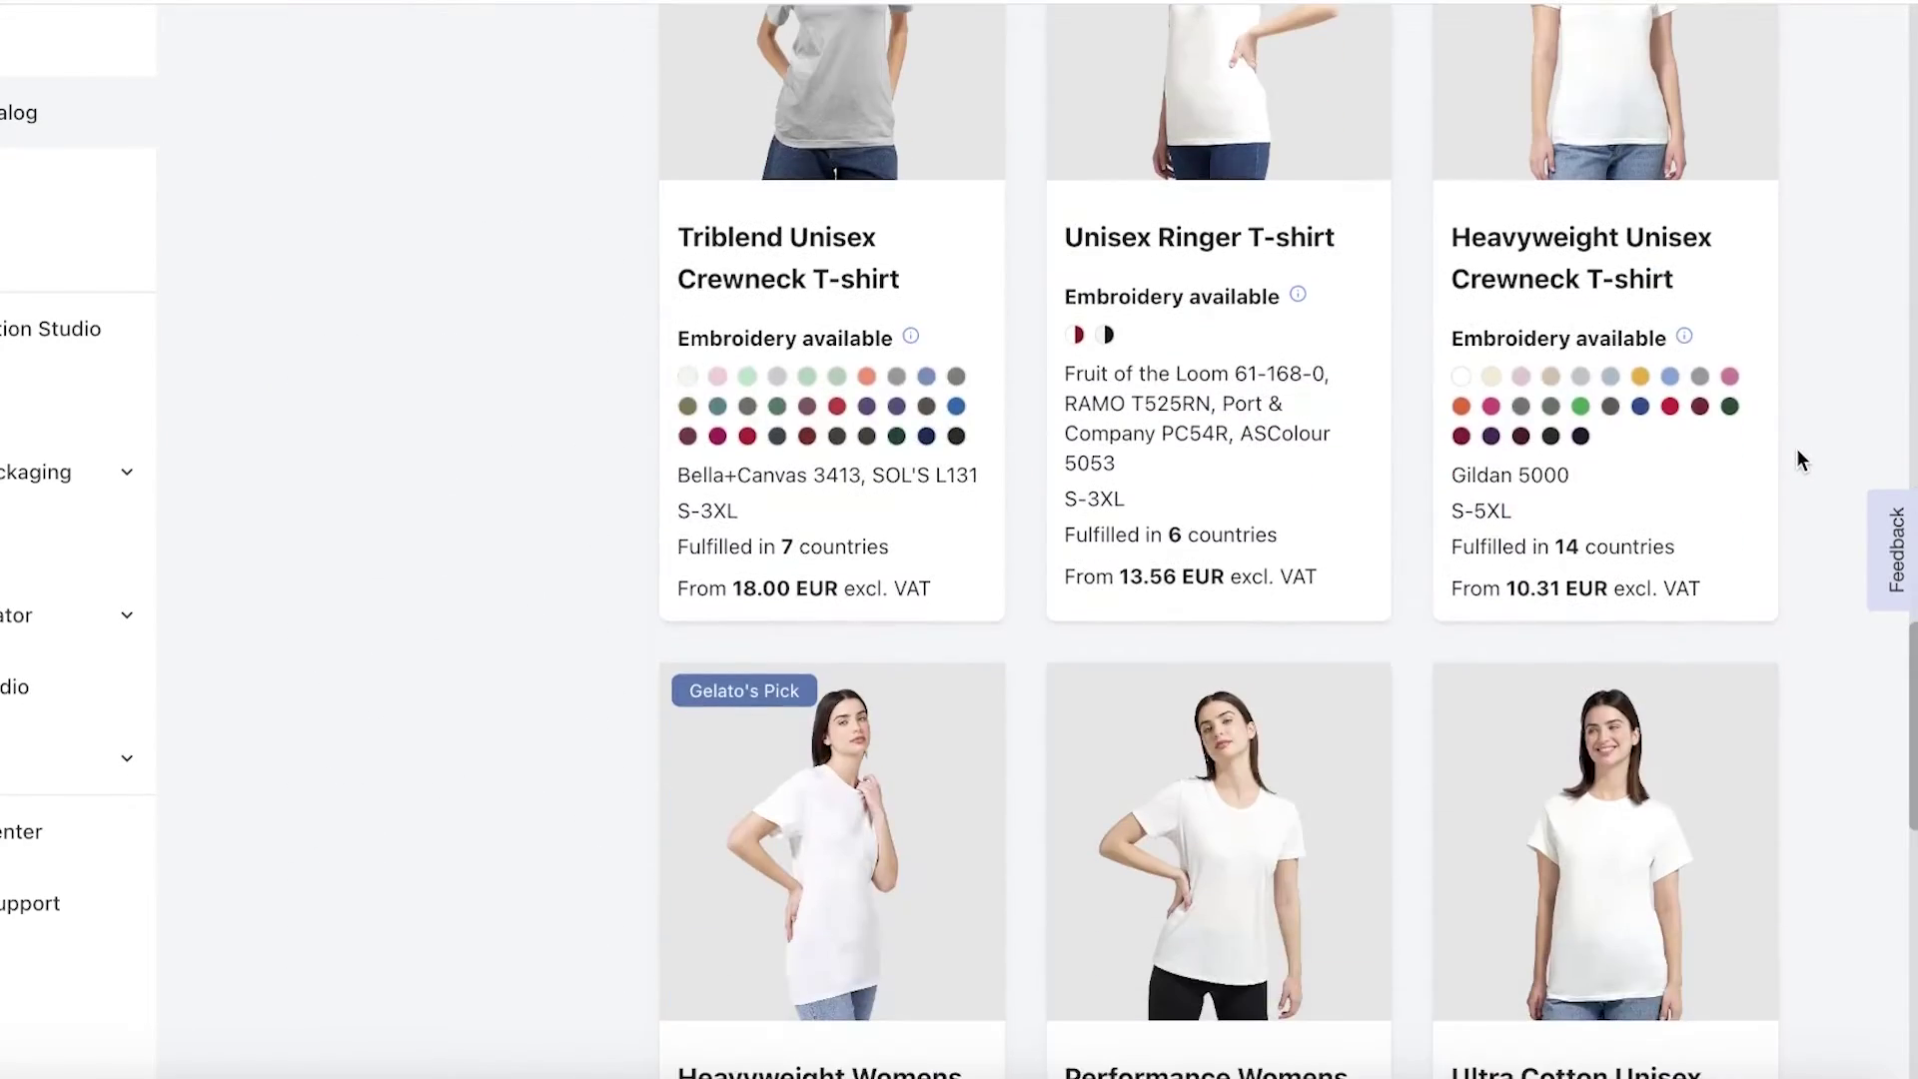
{"action": "scroll", "coordinate": [1794, 442], "scroll_direction": "up", "scroll_amount": 8}
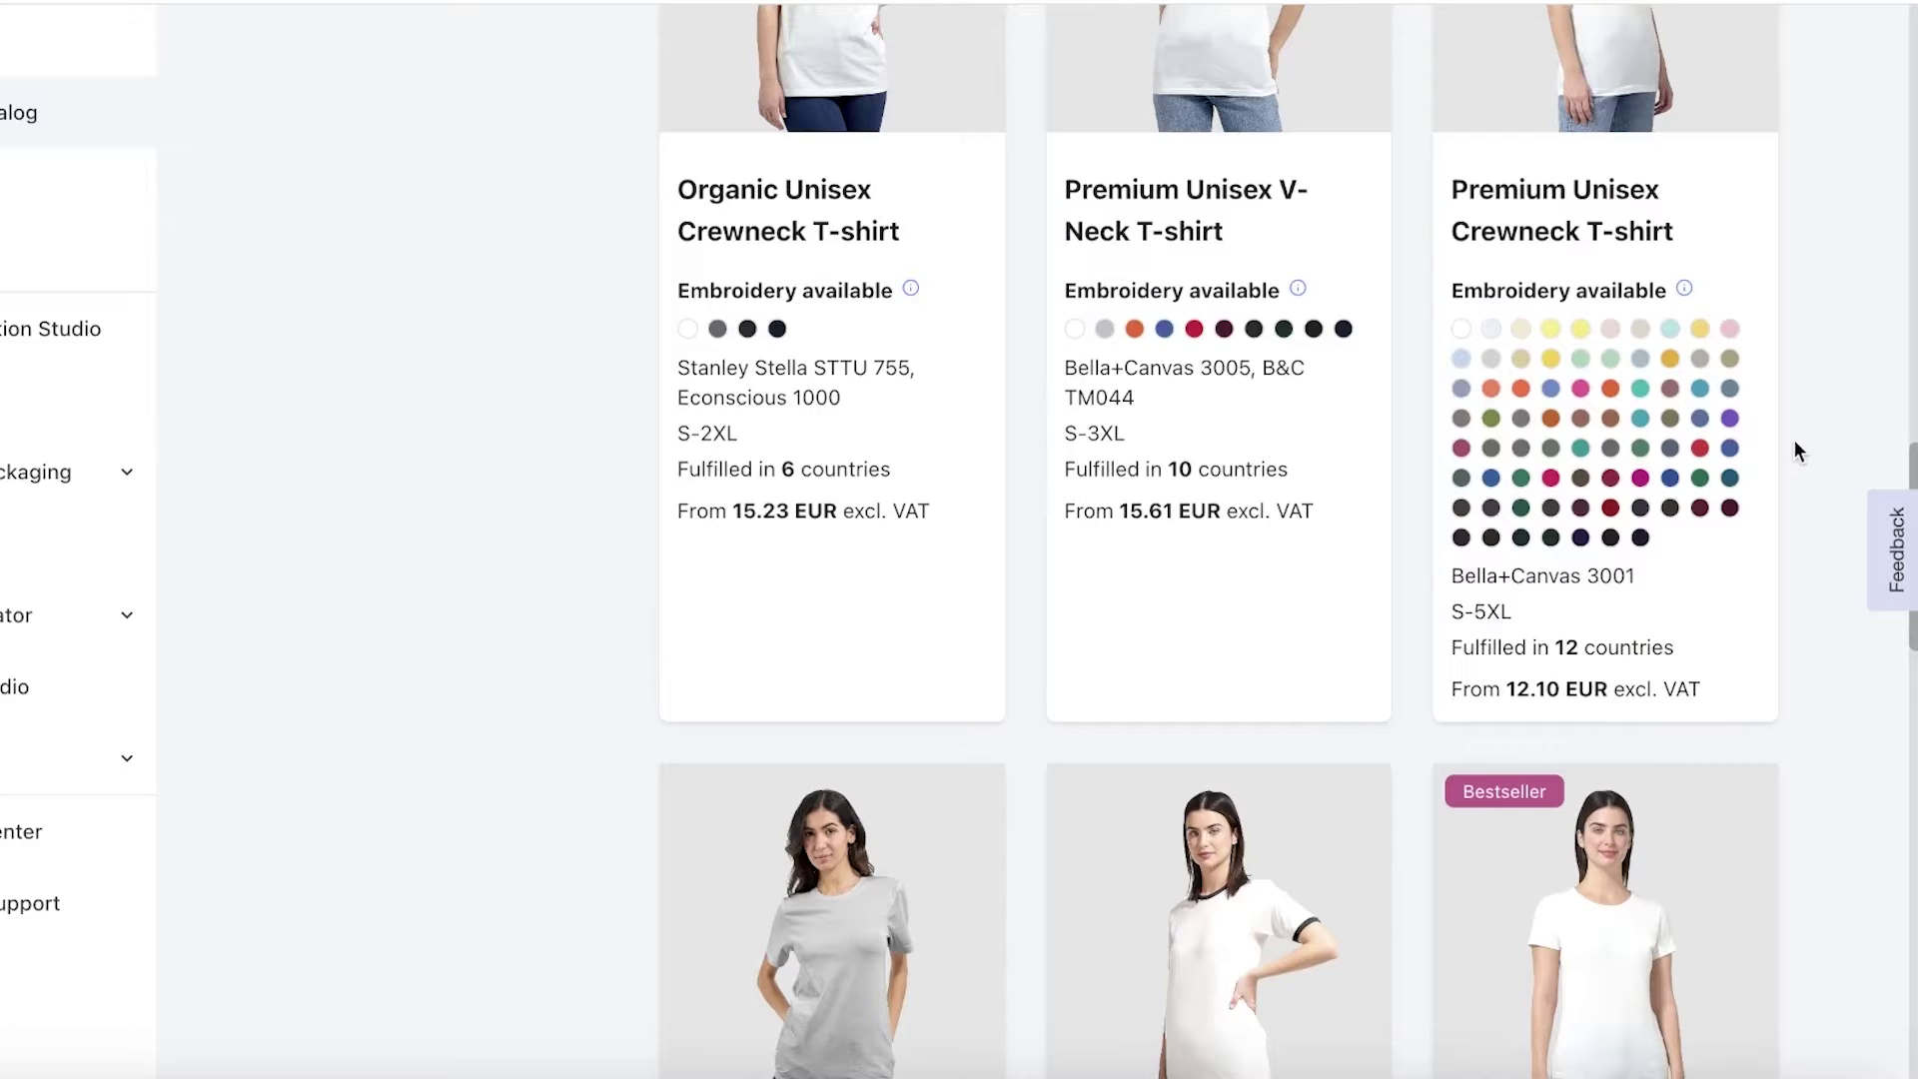
{"action": "scroll", "coordinate": [1794, 439], "scroll_direction": "down", "scroll_amount": 3}
{"action": "scroll", "coordinate": [1777, 500], "scroll_direction": "up", "scroll_amount": 8}
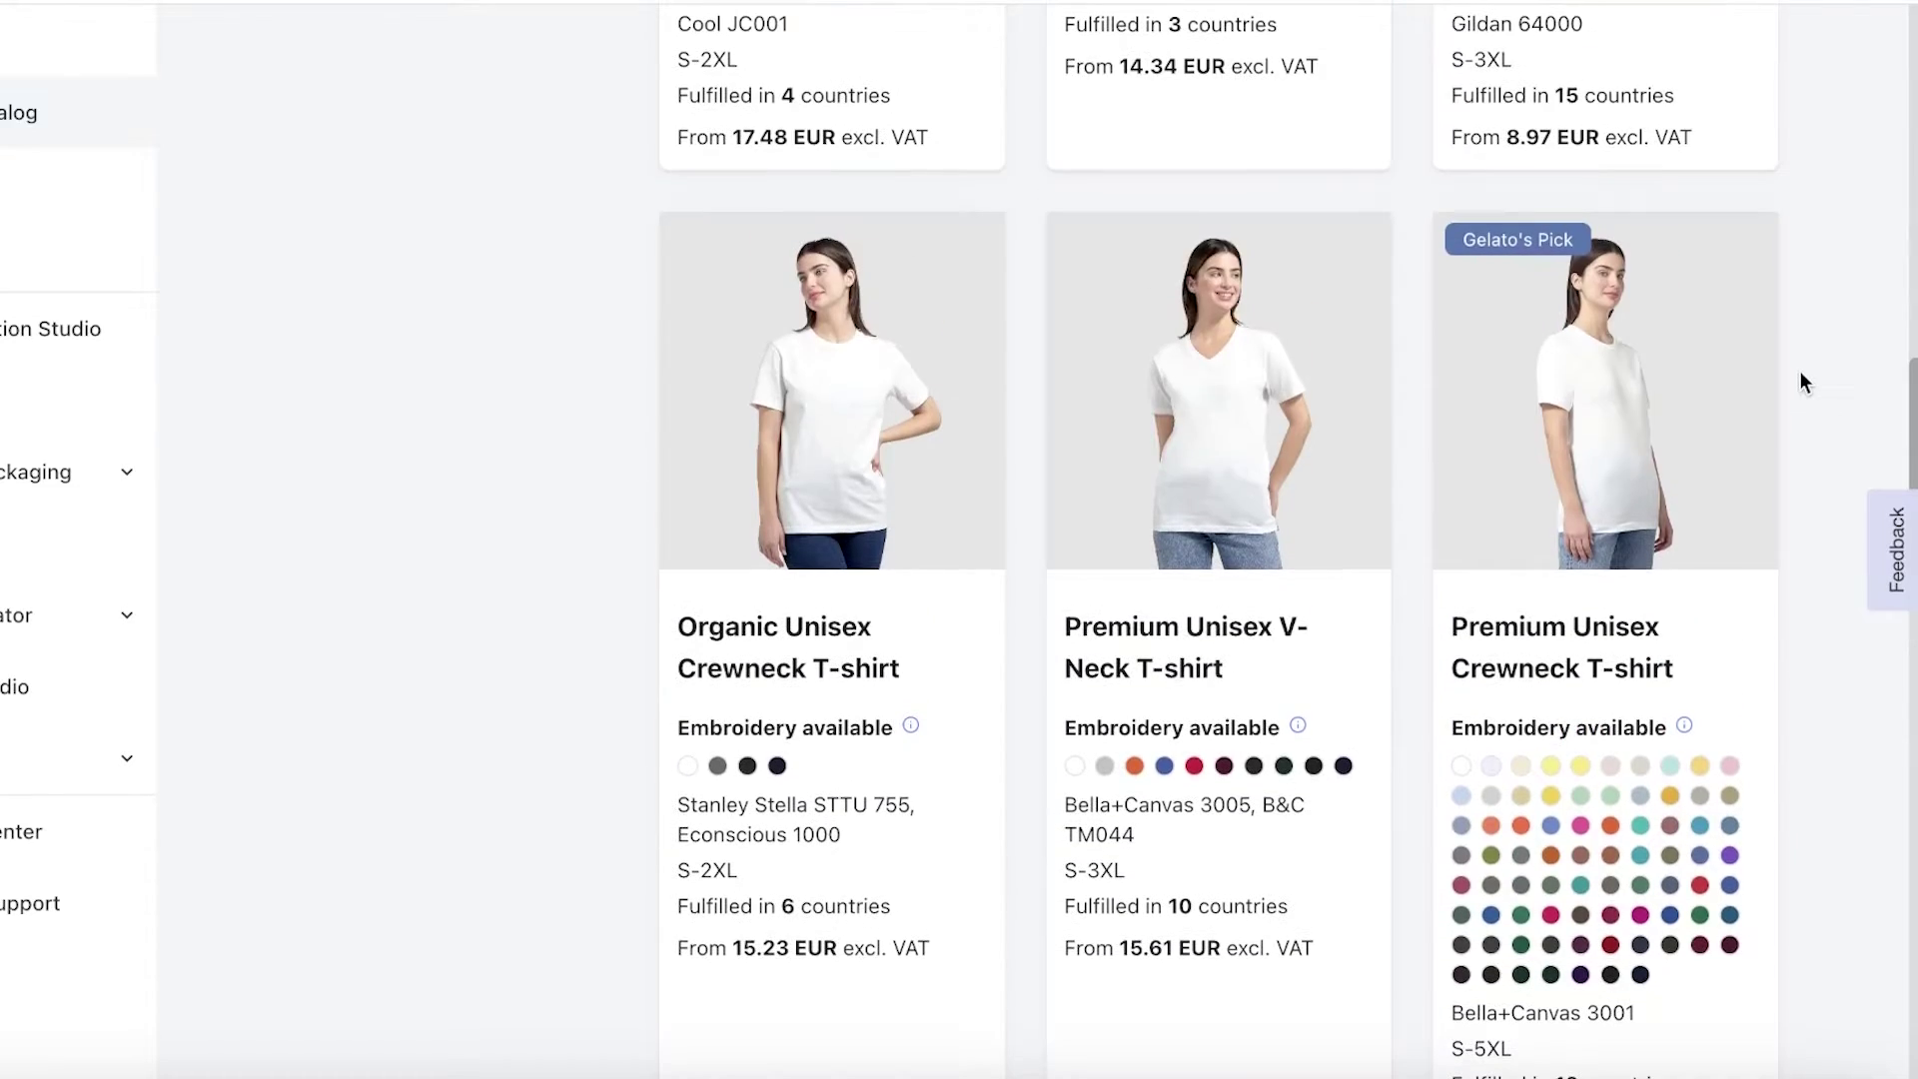
{"action": "left_click", "coordinate": [1605, 384]}
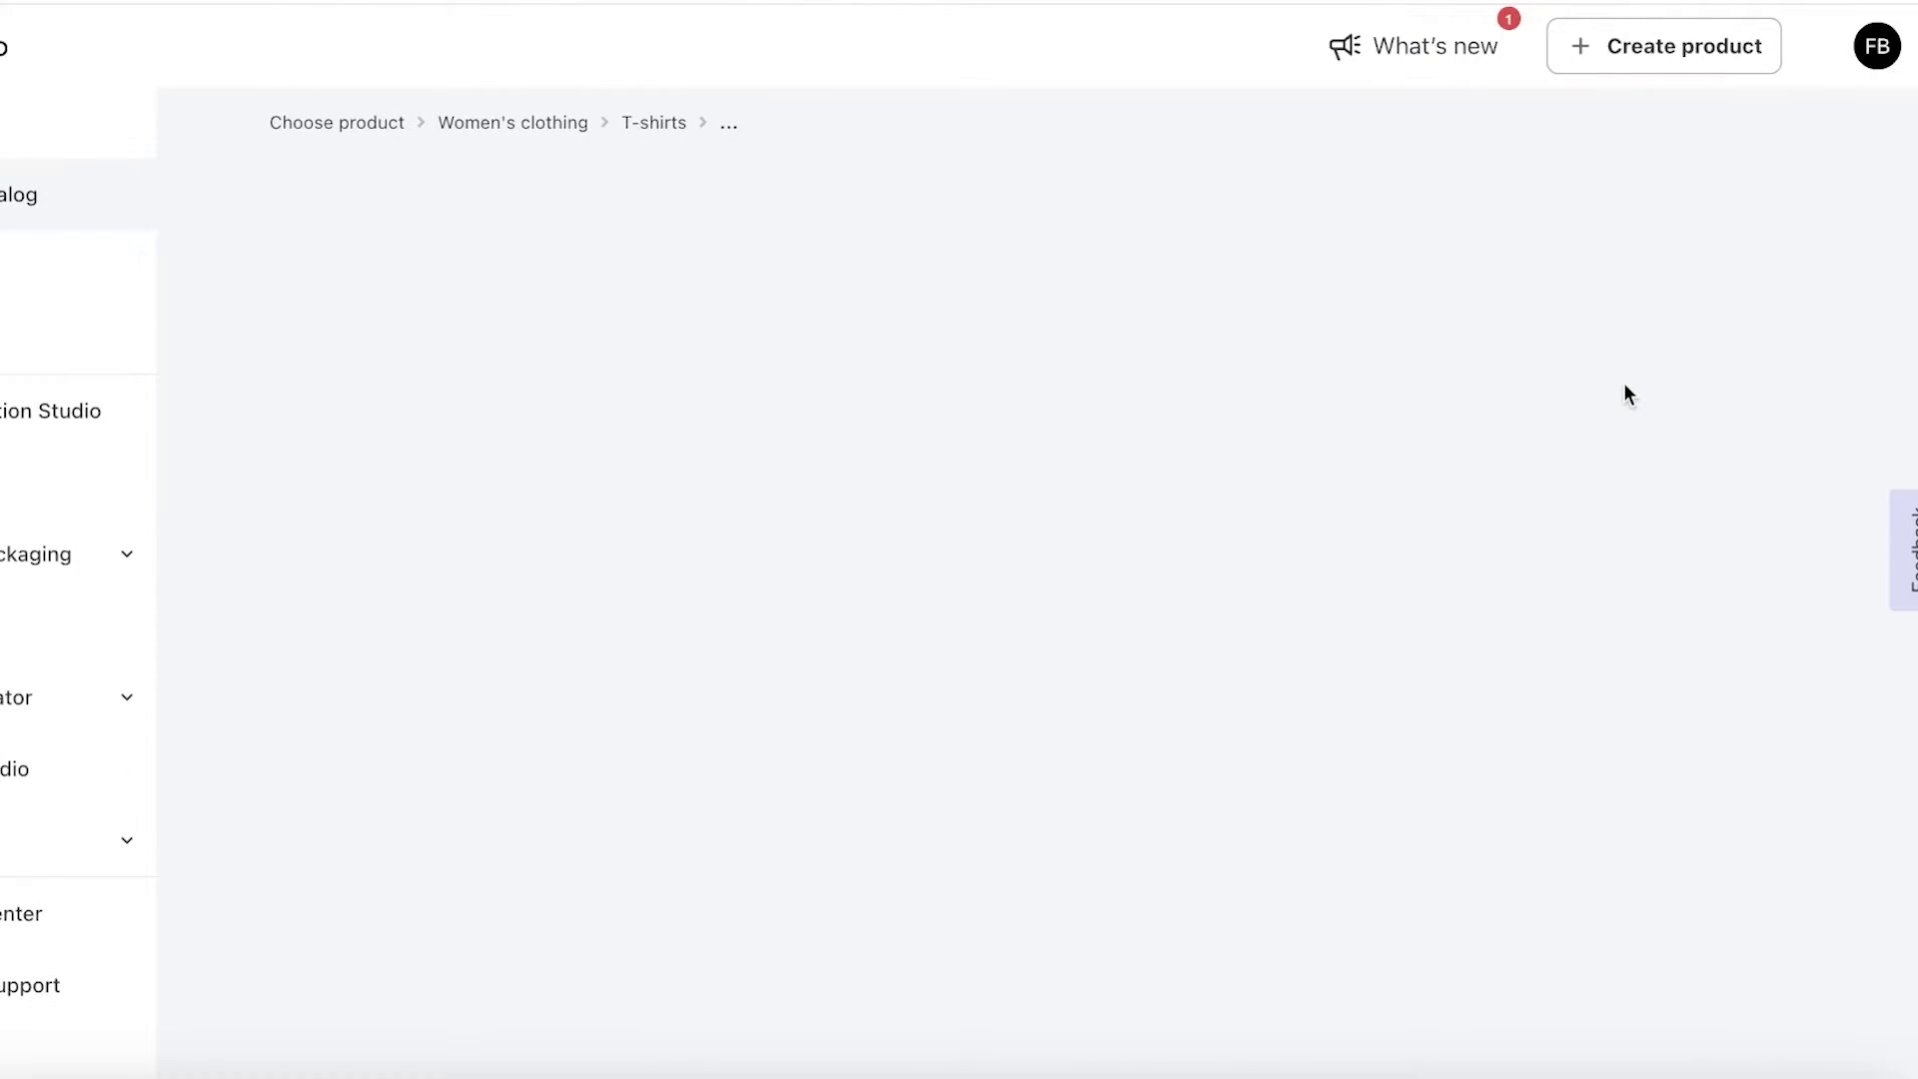
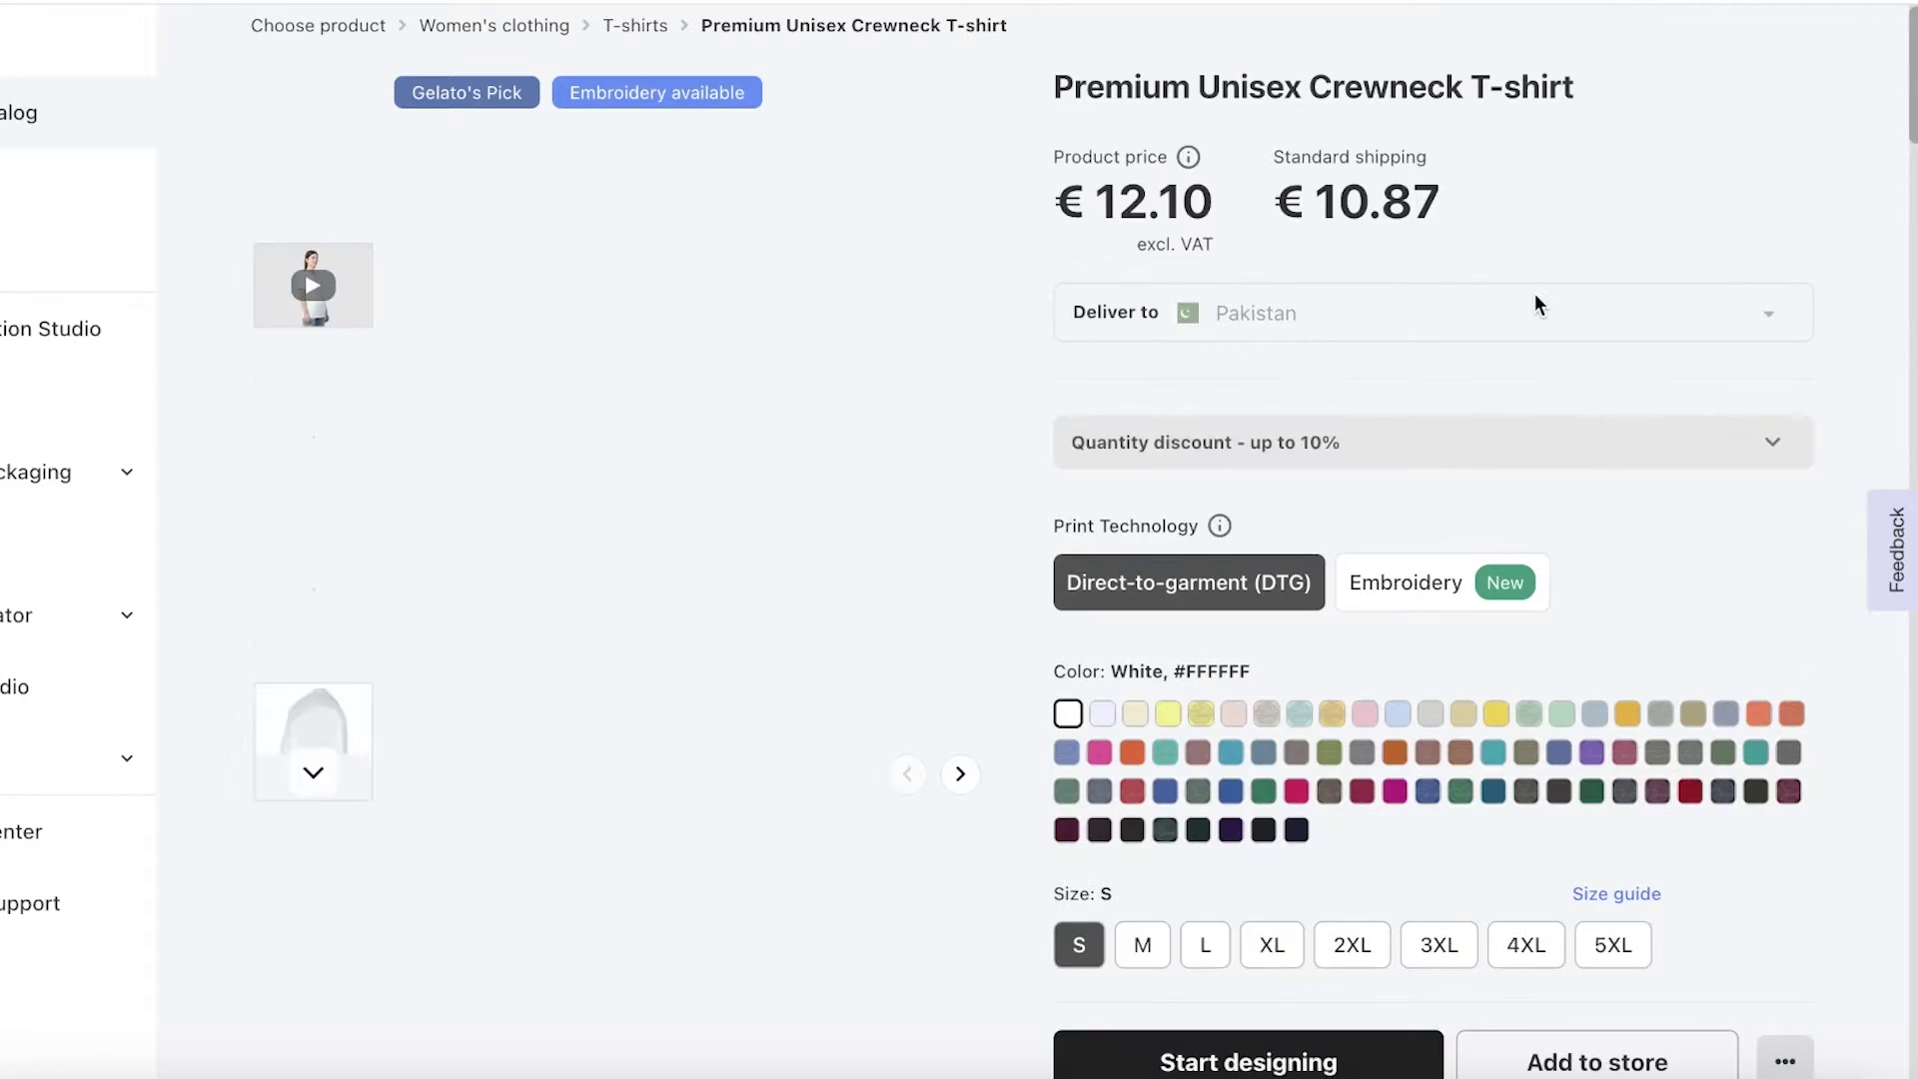
Step: Set the delivery country of the Premium Unisex Crewneck T-shirt to Canada
{"action": "left_click", "coordinate": [1176, 340]}
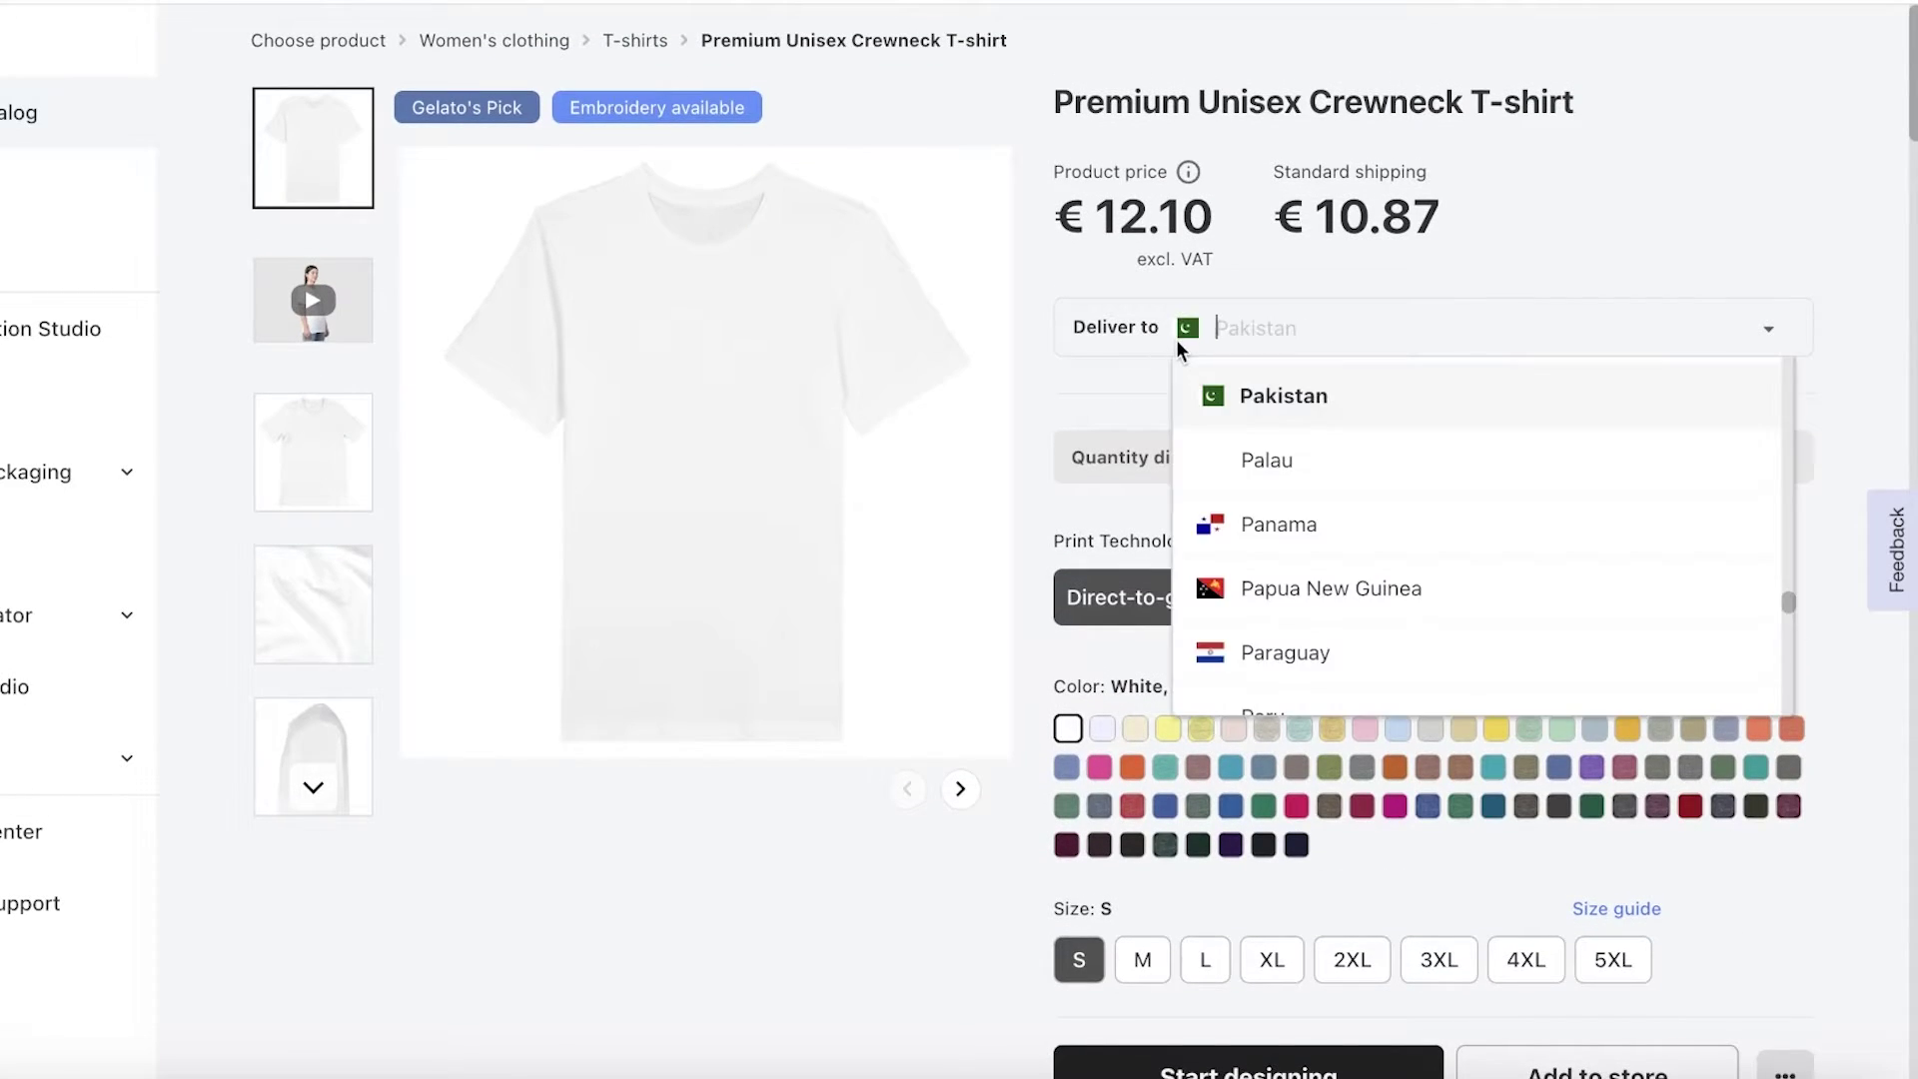
{"action": "type", "text": "cana"}
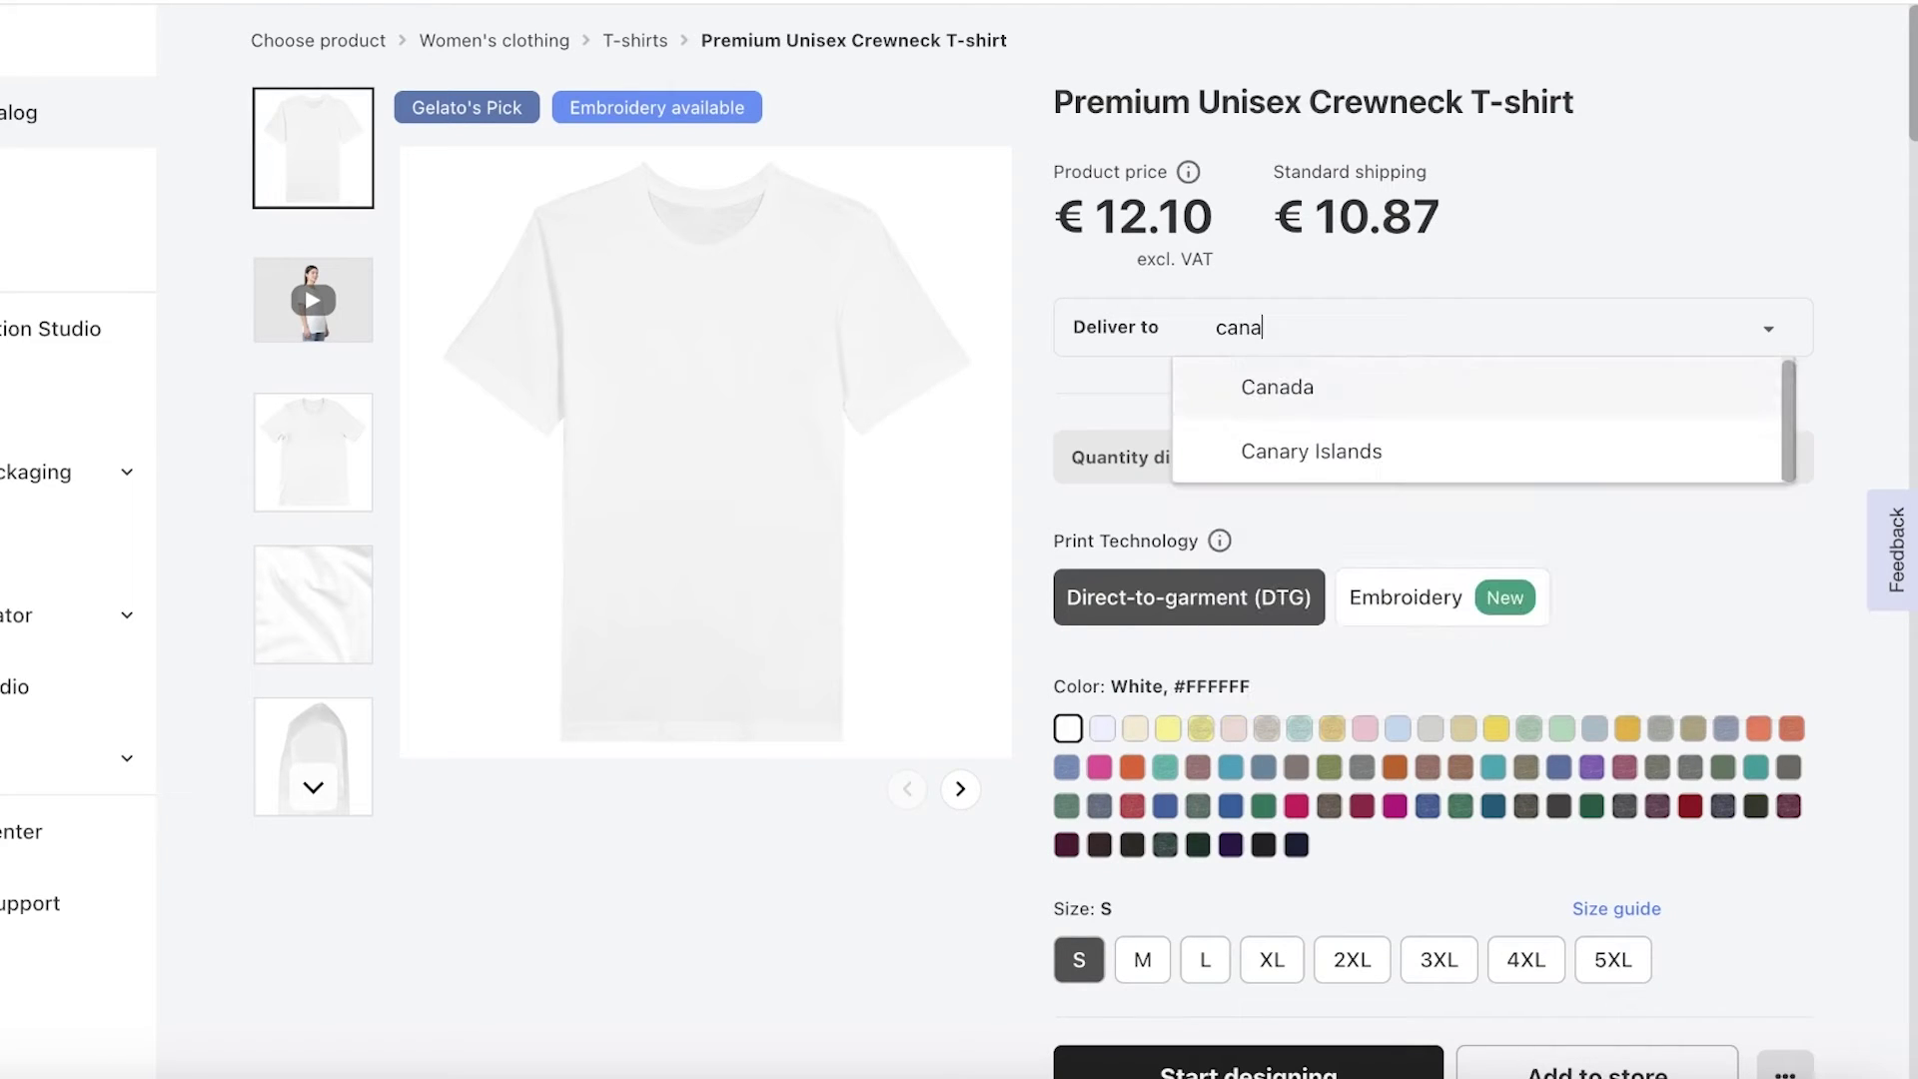
{"action": "left_click", "coordinate": [1402, 386]}
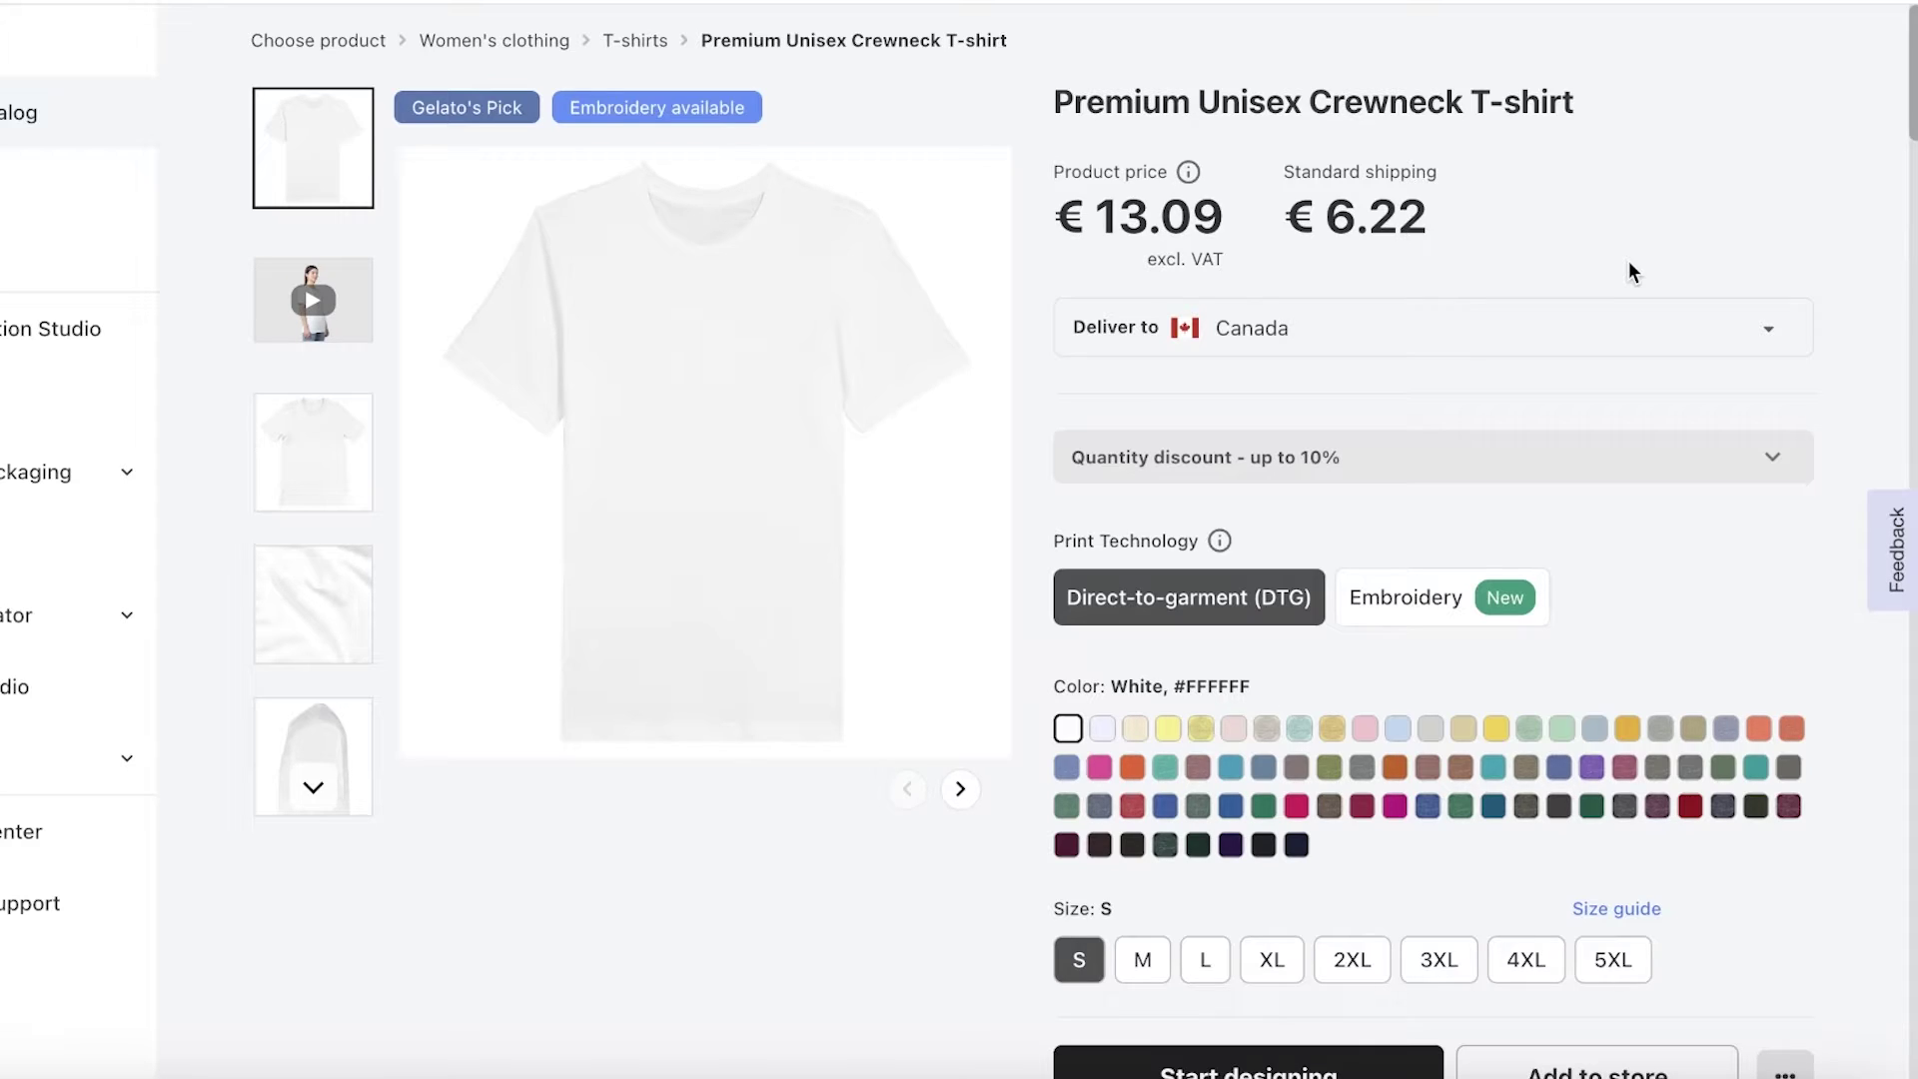
Step: View the delivery country choices and examine the T-shirt's quantity discount table
{"action": "left_click", "coordinate": [1555, 337]}
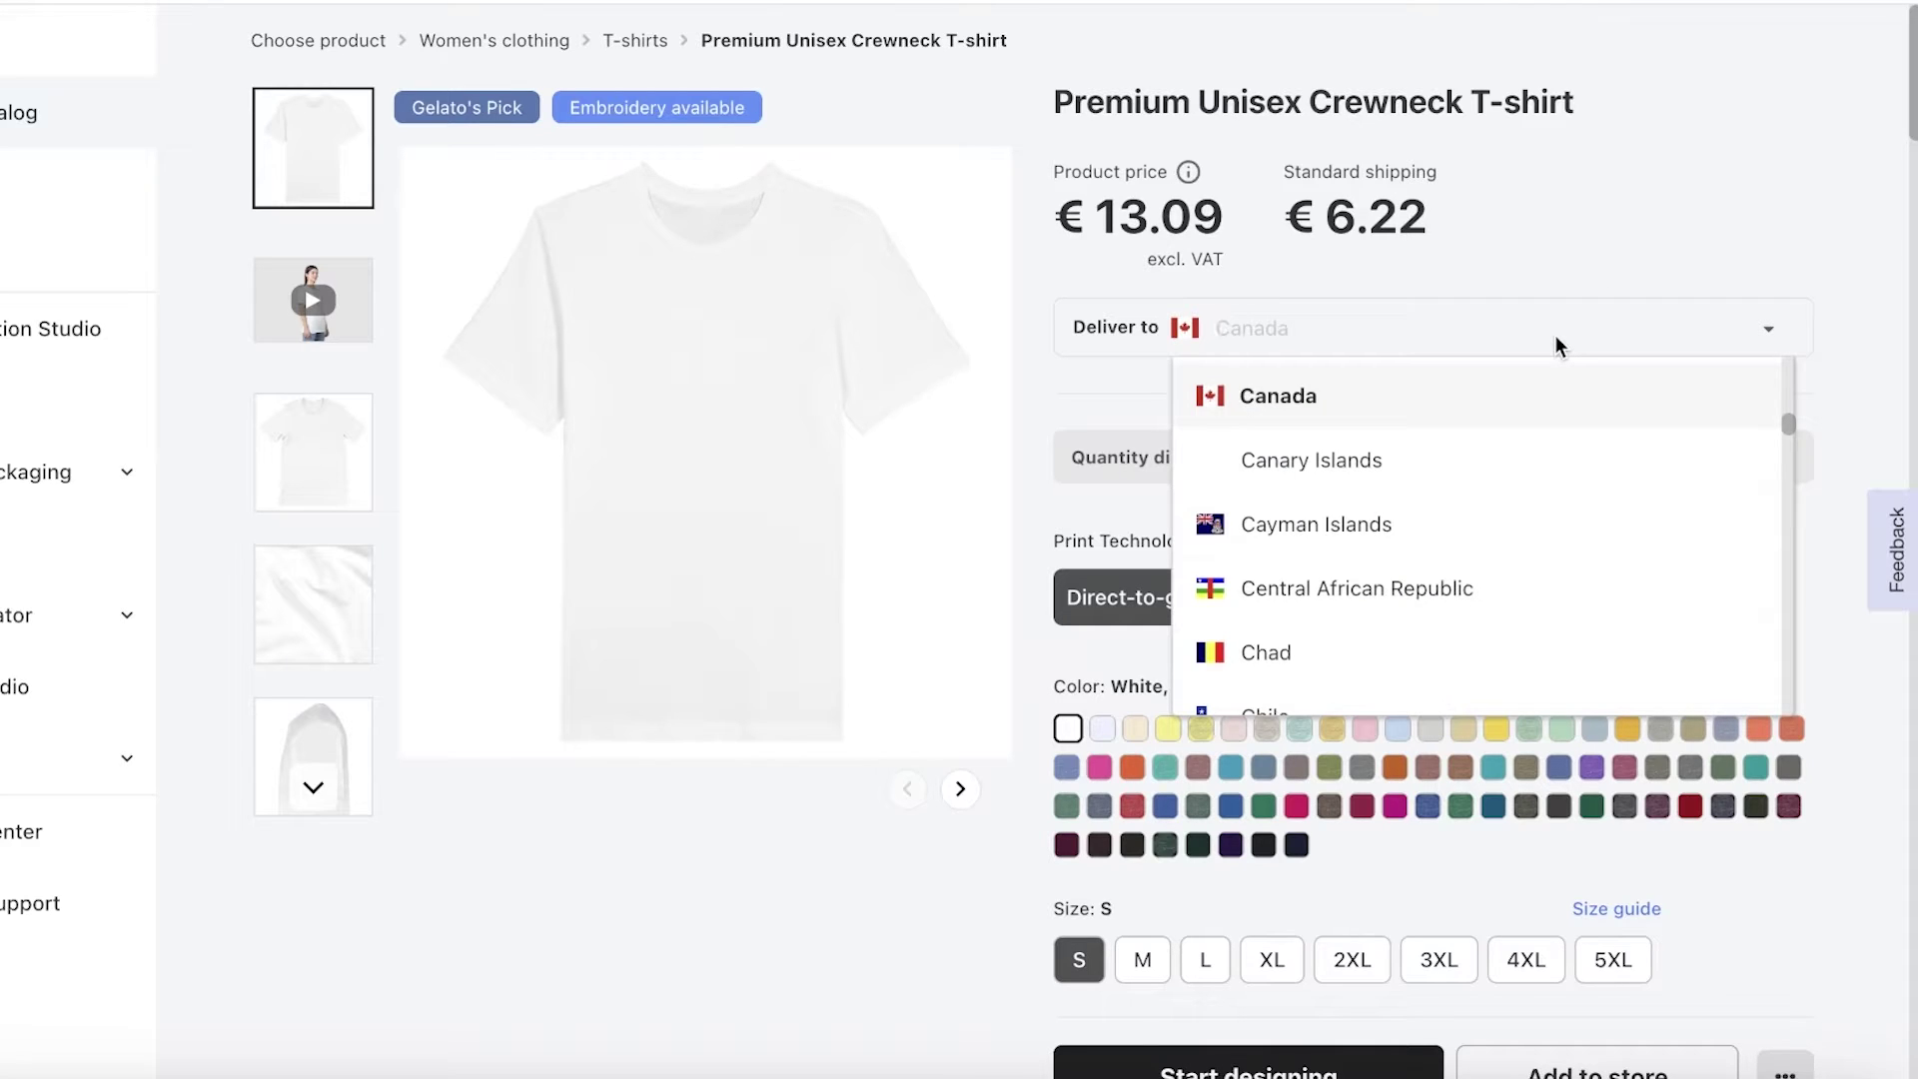
{"action": "left_click", "coordinate": [1843, 240]}
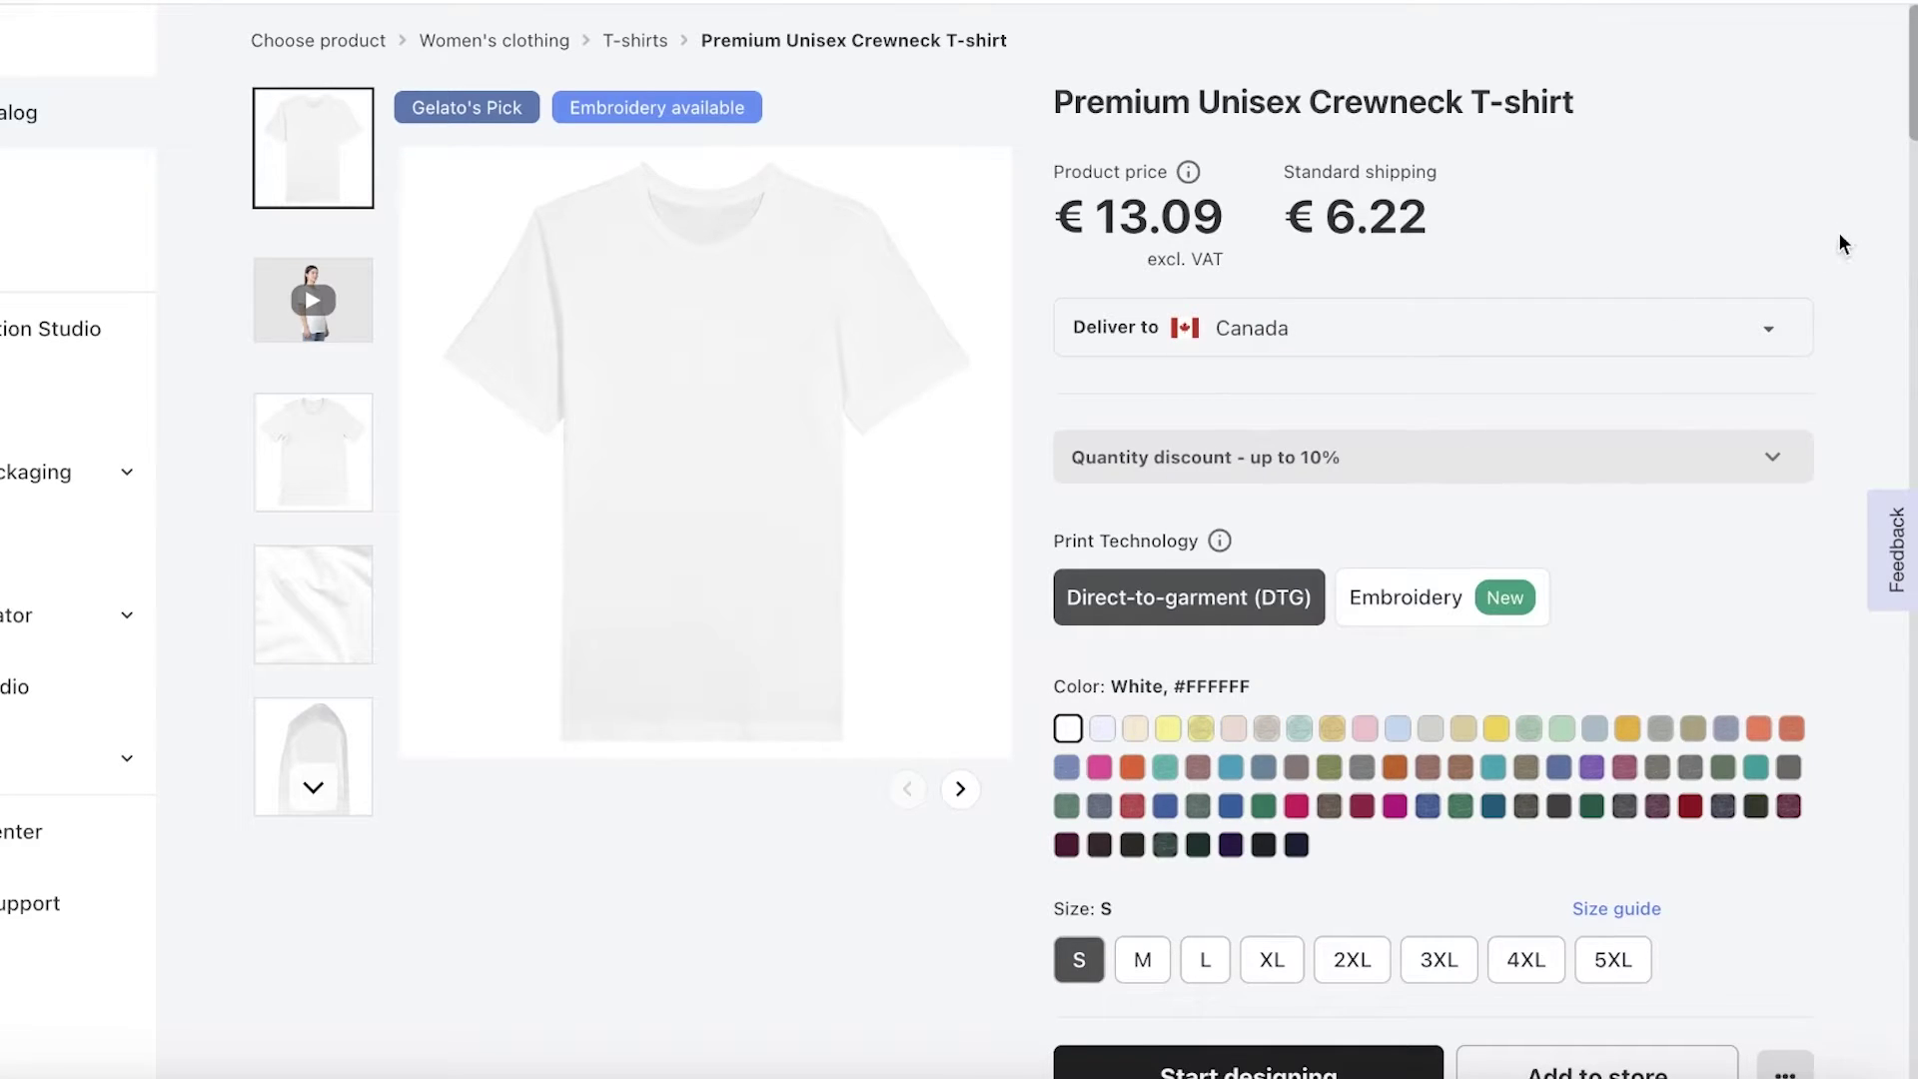
{"action": "left_click", "coordinate": [1550, 474]}
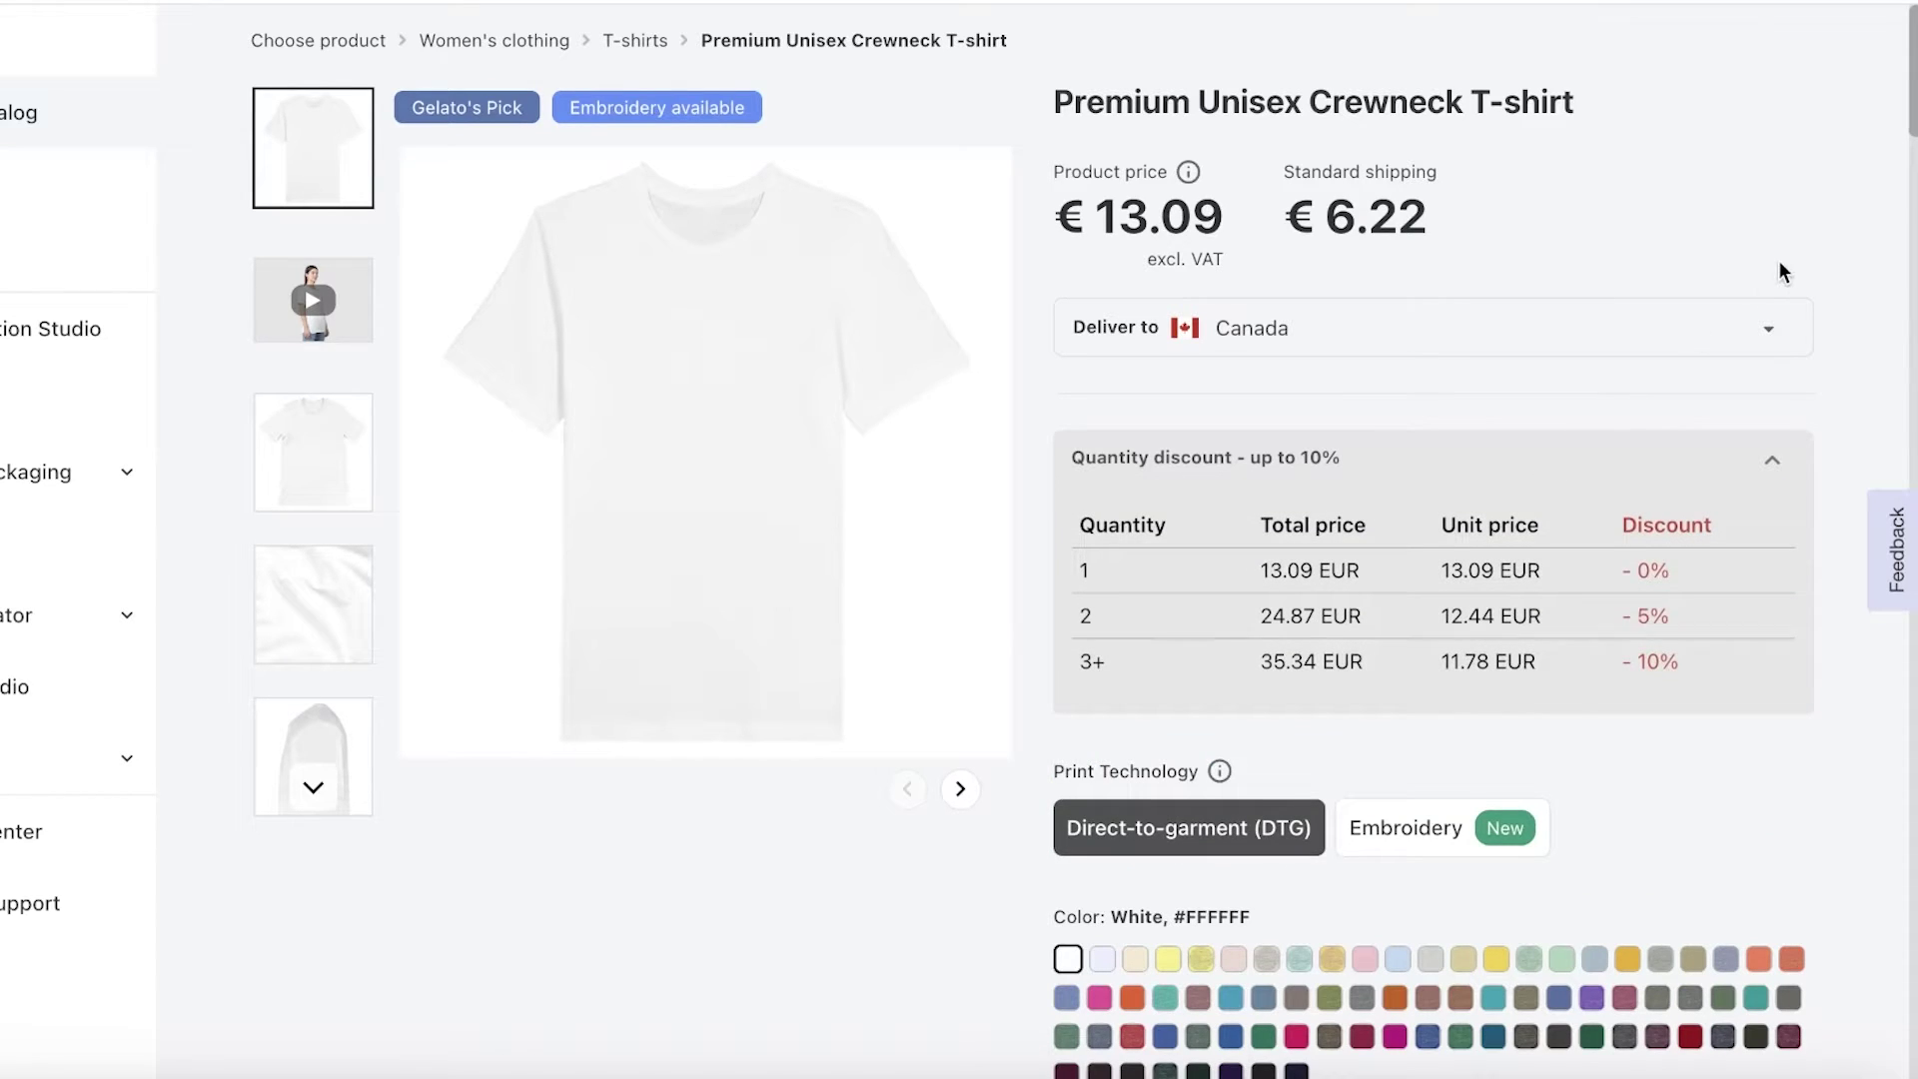
{"action": "left_click", "coordinate": [1607, 480]}
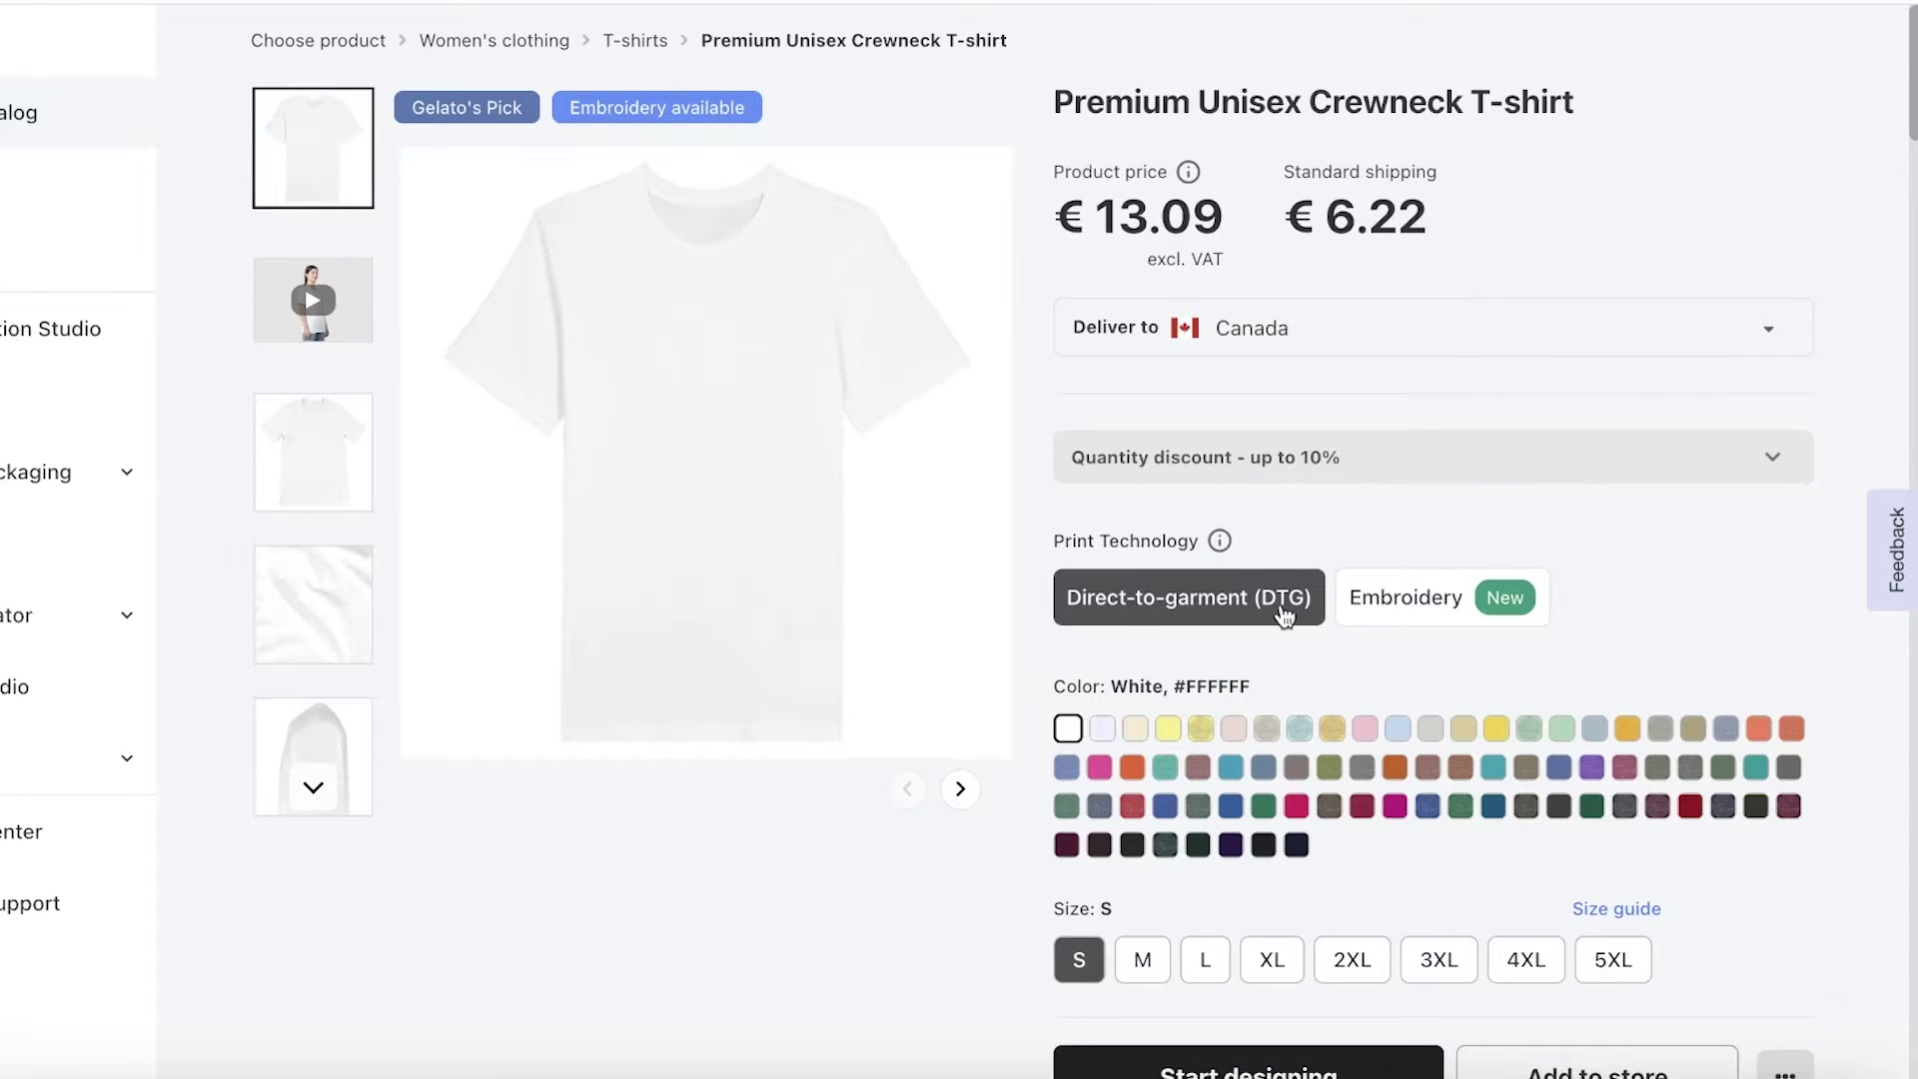
Step: Compare the T-shirt's price and color options under Embroidery and Direct-to-garment (DTG), ending with Direct-to-garment (DTG) selected
{"action": "scroll", "coordinate": [1089, 504], "scroll_direction": "down", "scroll_amount": 1}
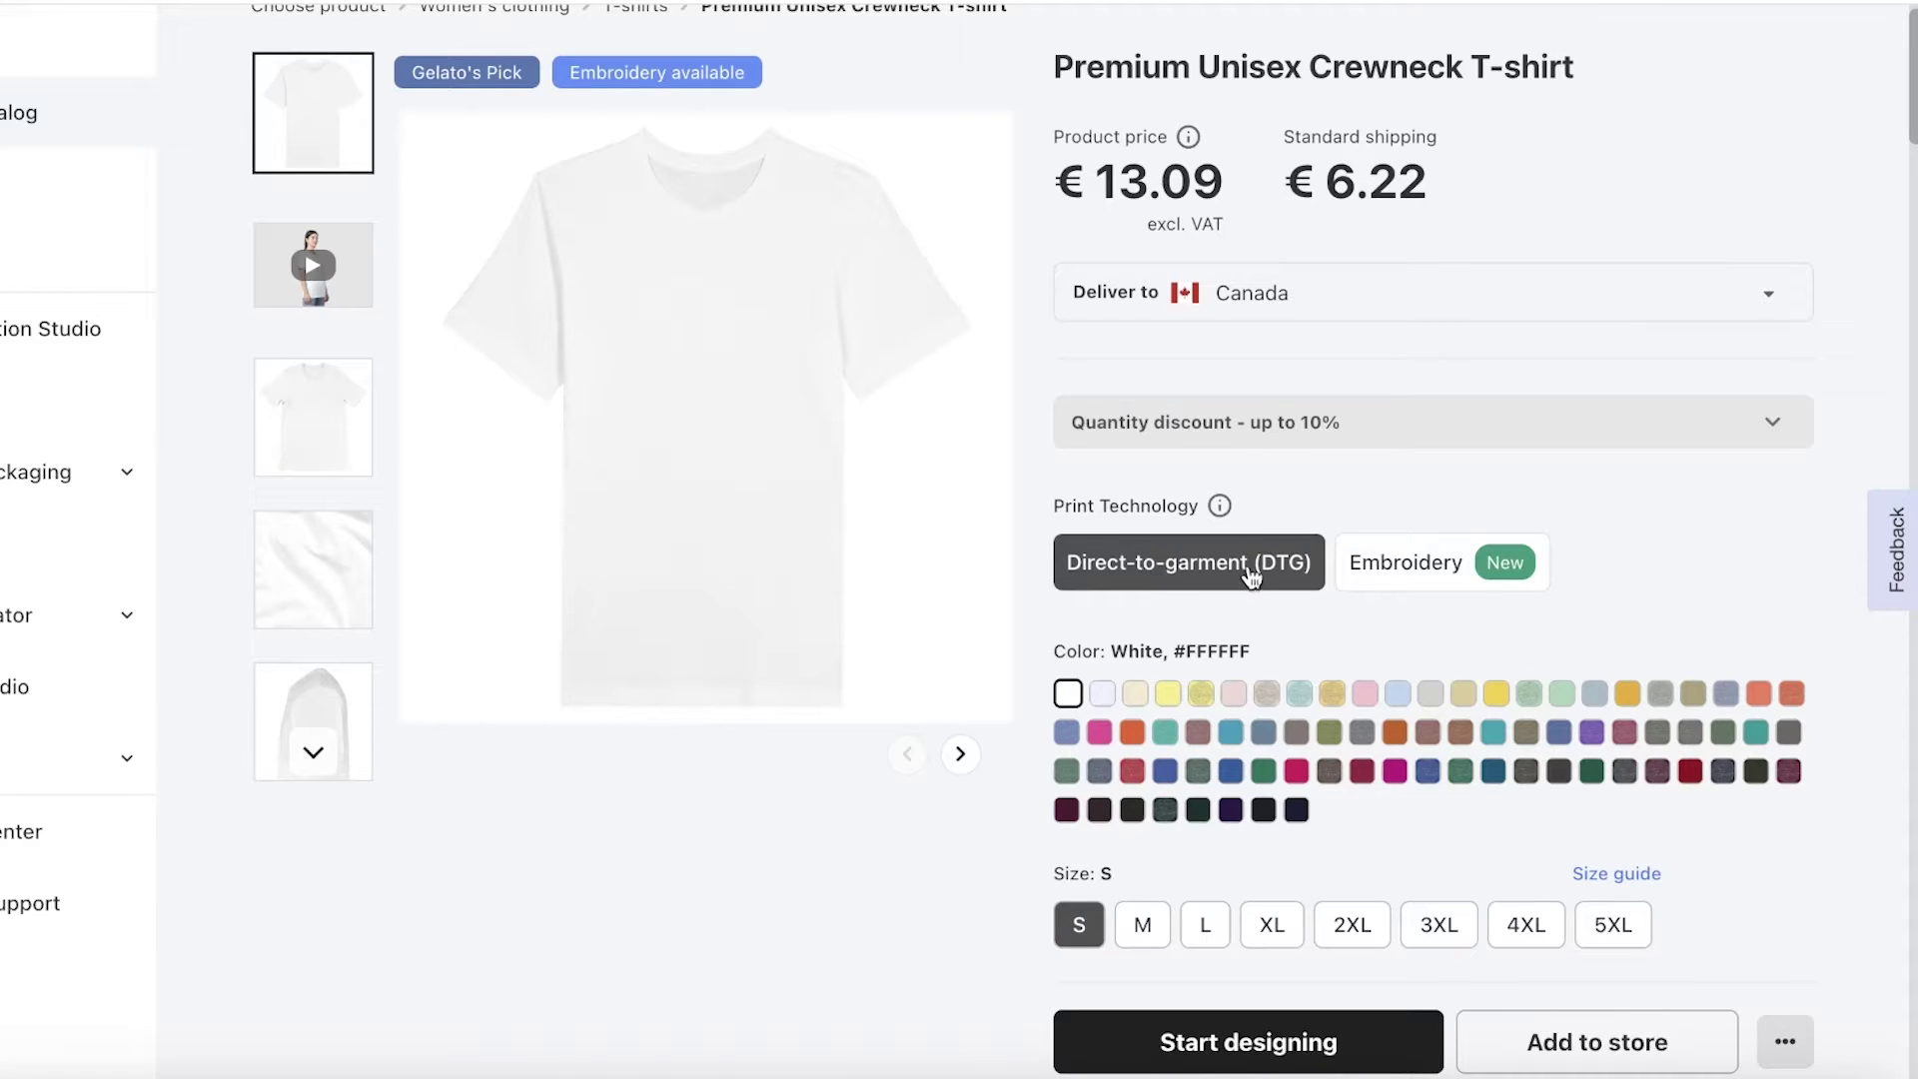
{"action": "left_click", "coordinate": [1481, 561]}
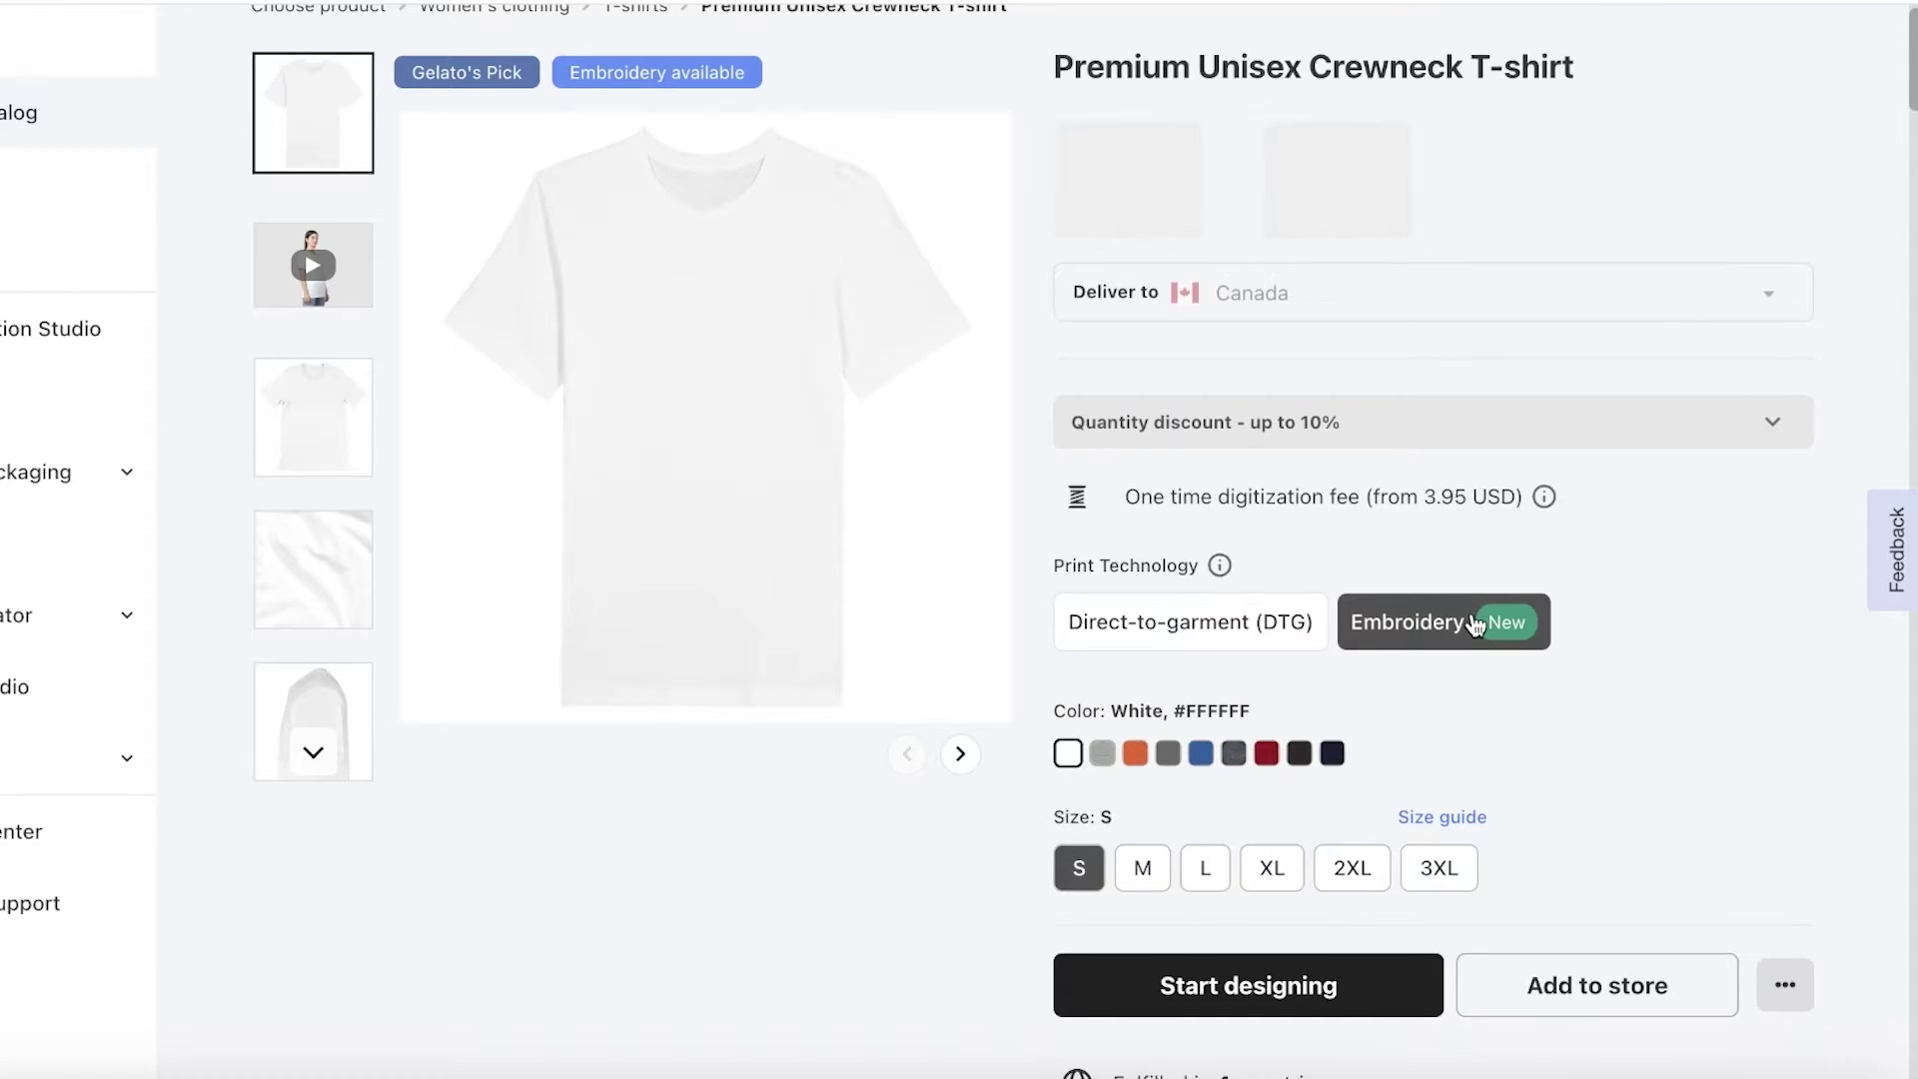
{"action": "left_click", "coordinate": [1249, 601]}
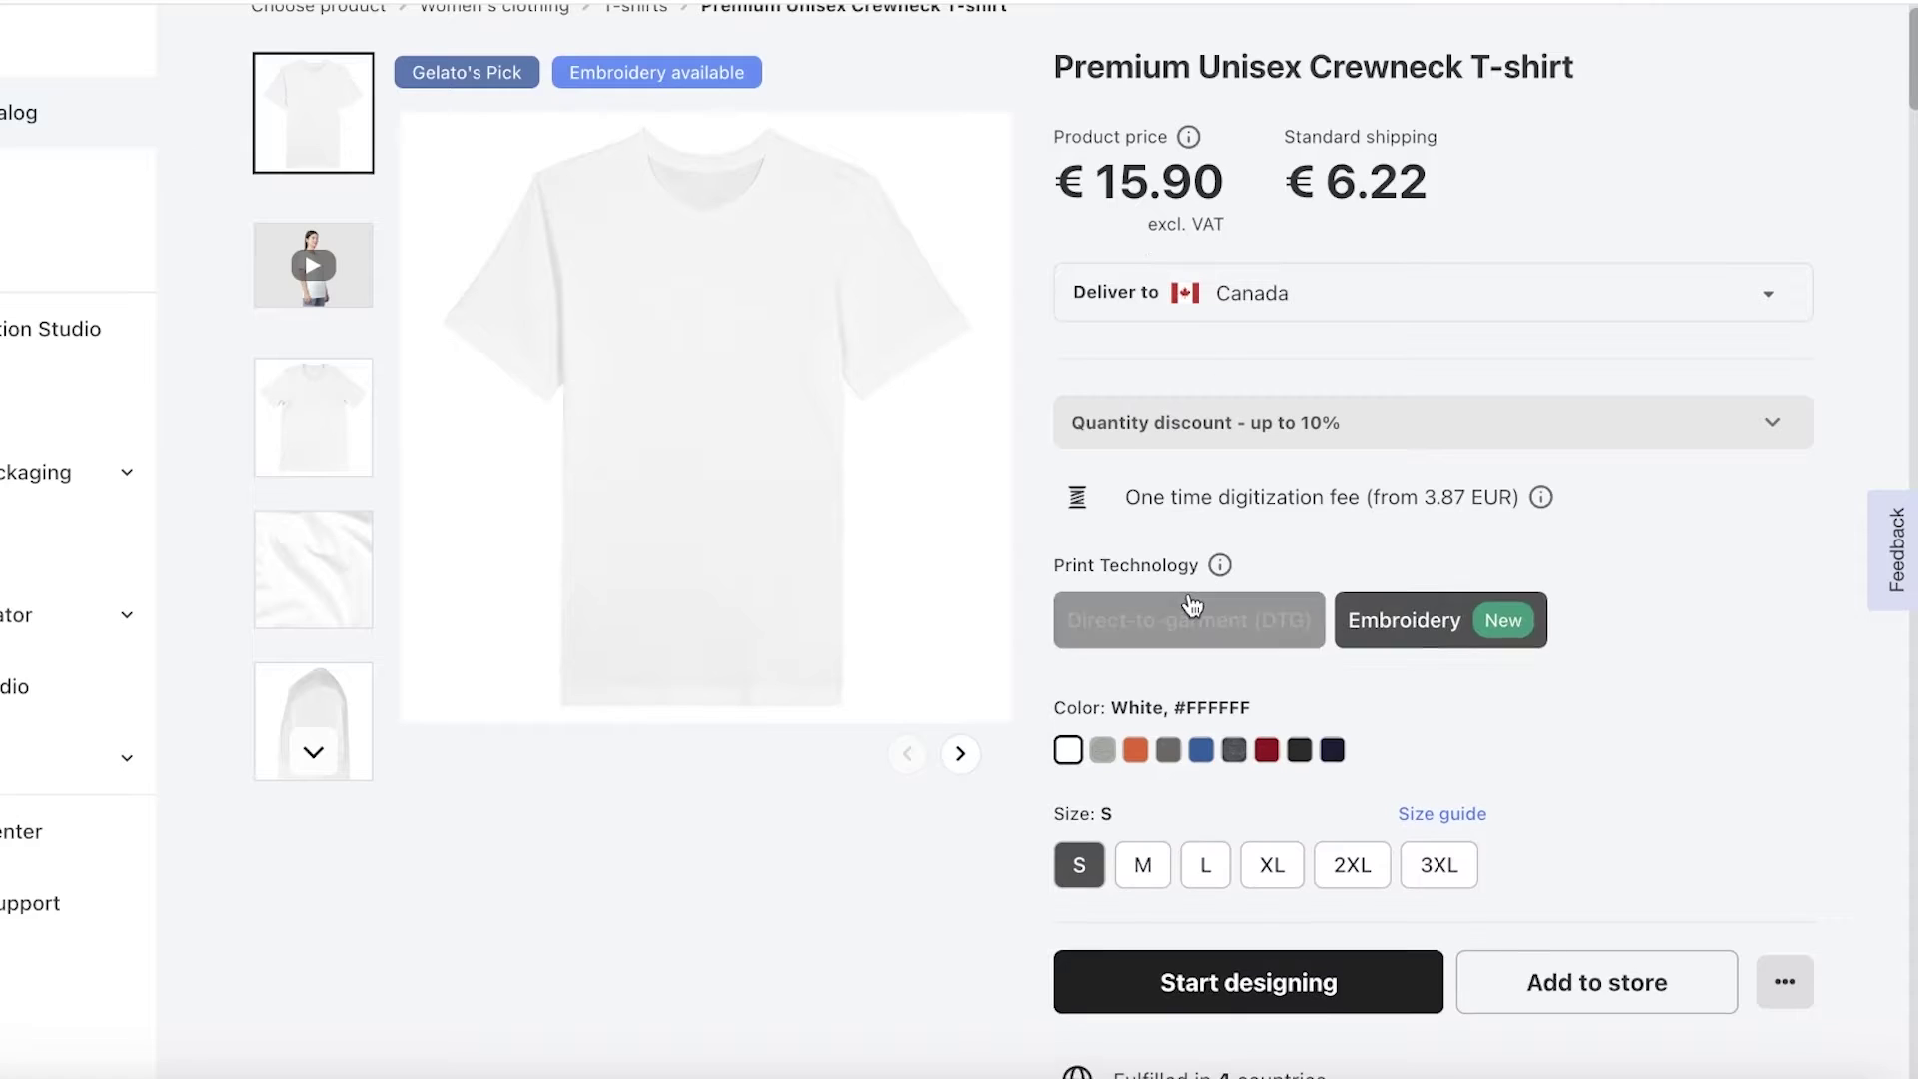
{"action": "left_click", "coordinate": [1415, 548]}
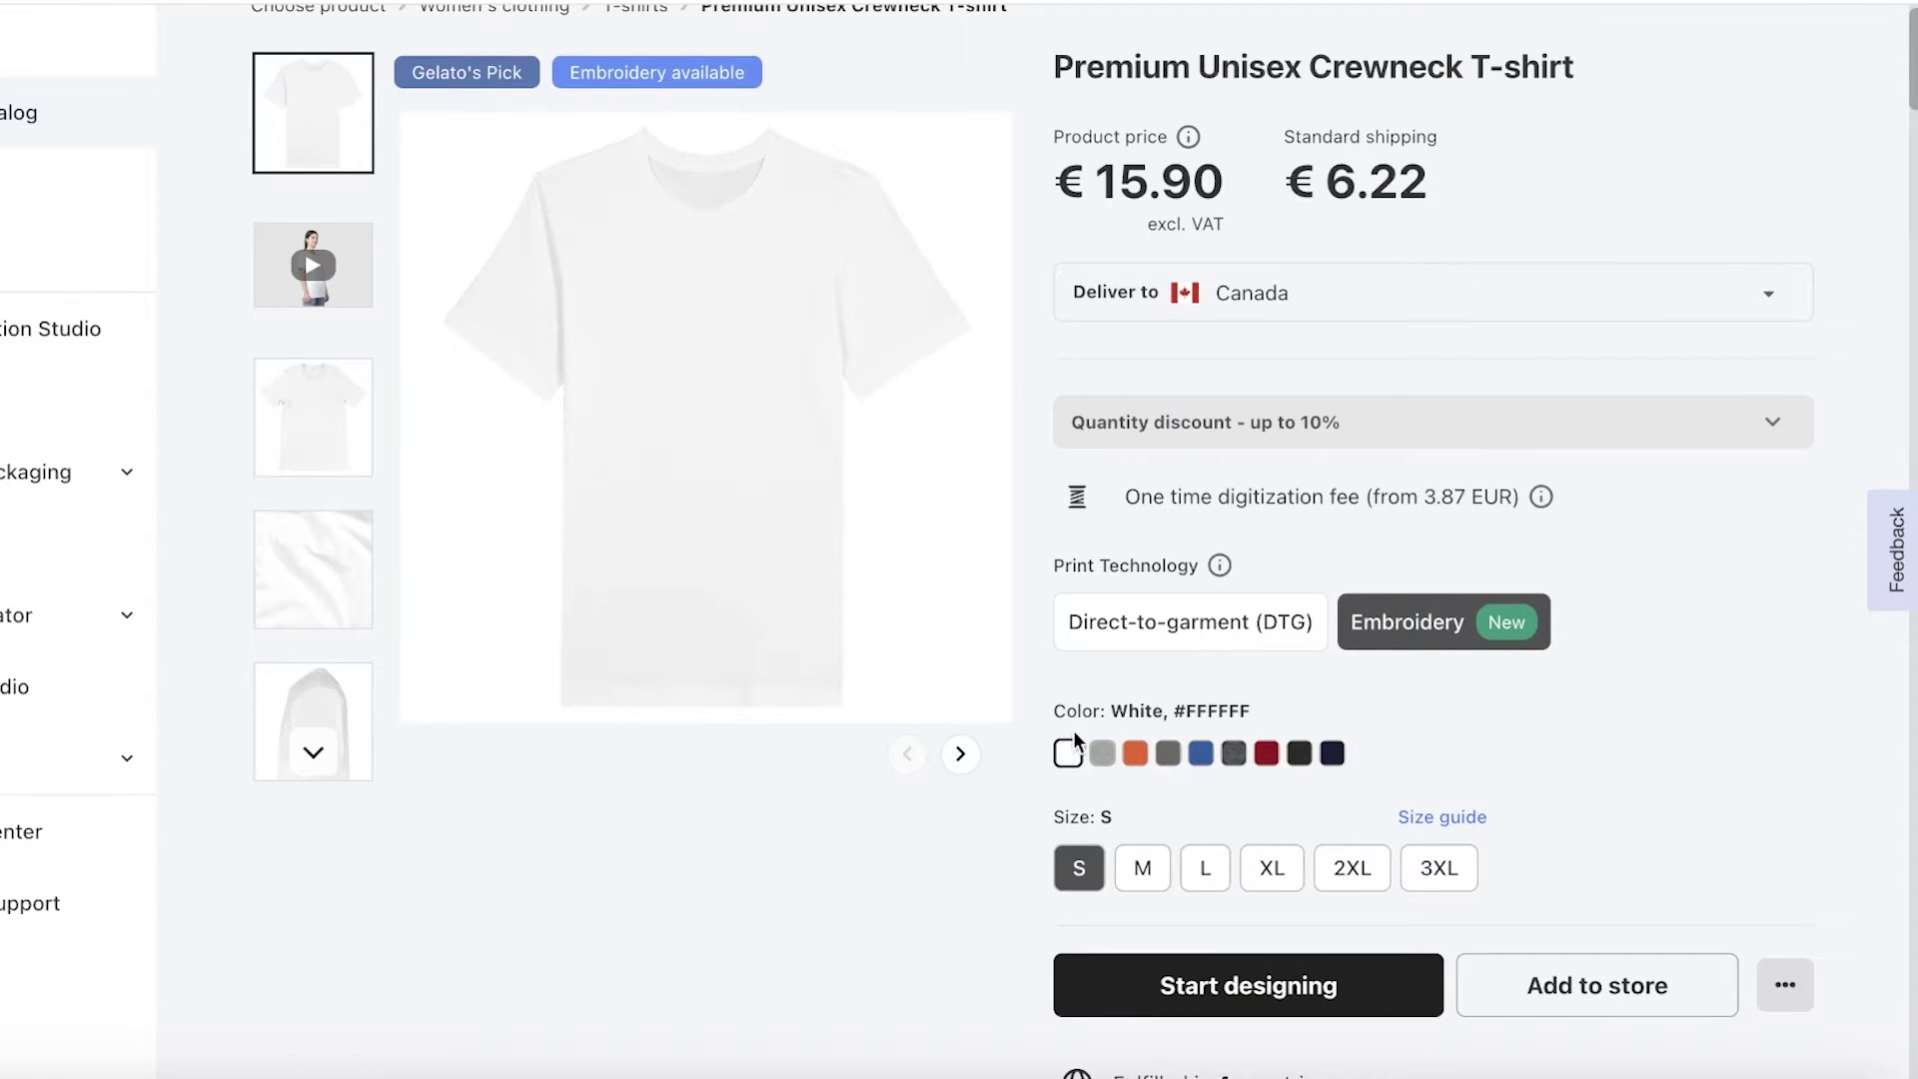
{"action": "left_click", "coordinate": [1192, 631]}
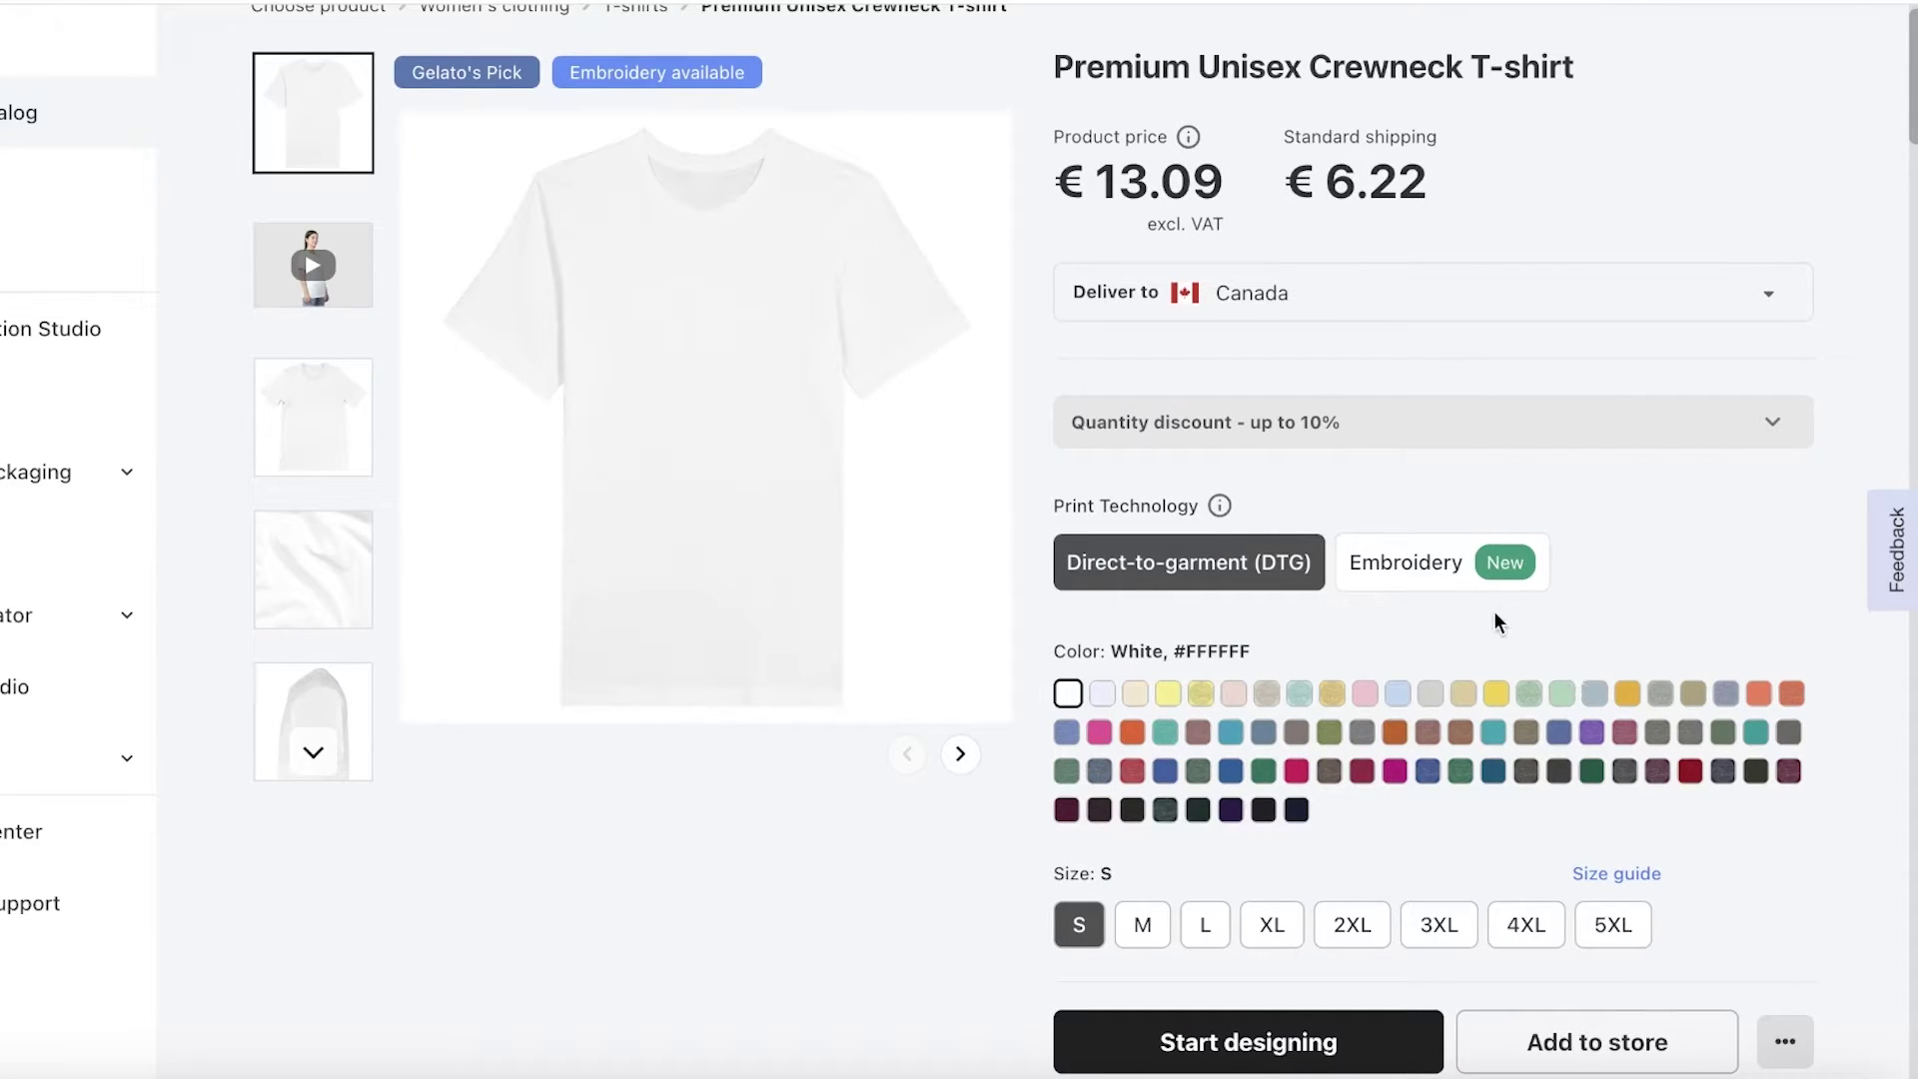
Step: Preview the T-shirt in Heather Raspberry, Navy and Heather Midnight Navy, and set its color to Black
{"action": "left_click", "coordinate": [1625, 735]}
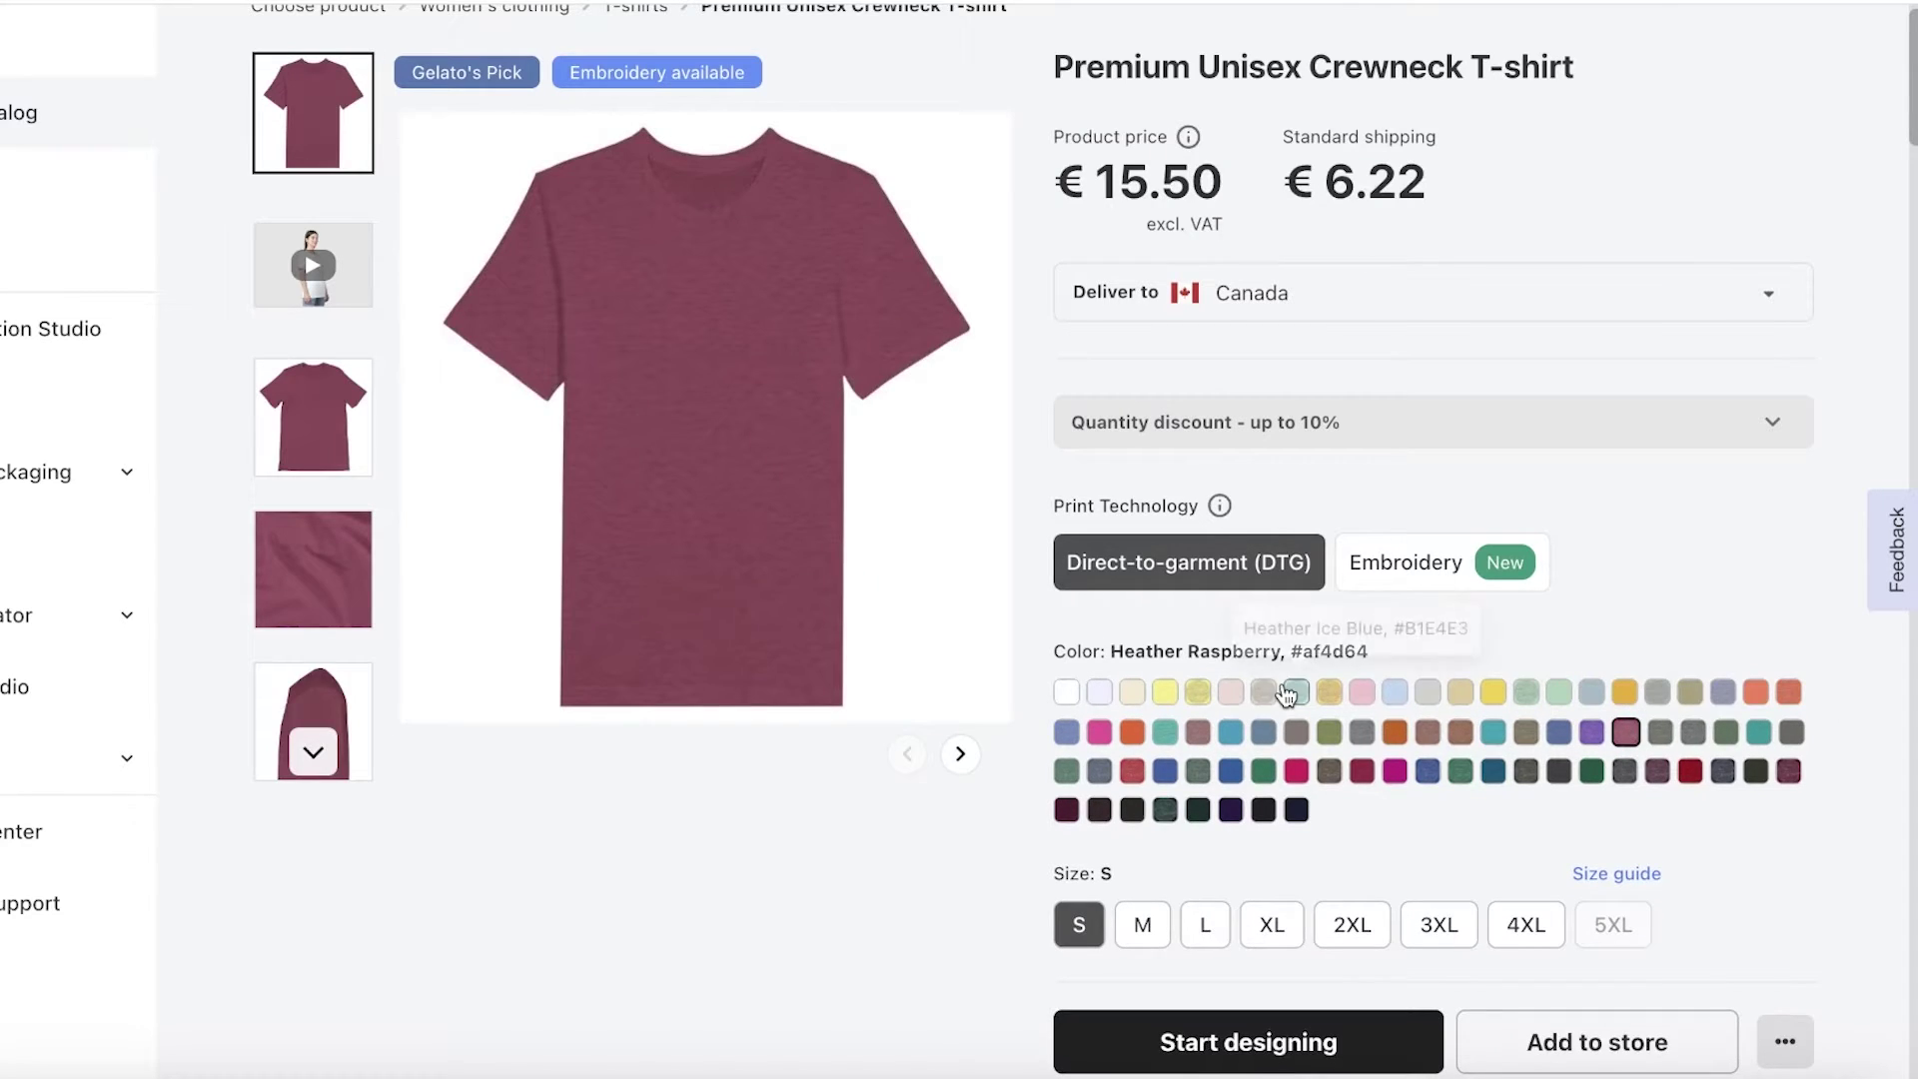
{"action": "left_click", "coordinate": [1262, 691]}
{"action": "left_click", "coordinate": [1297, 809]}
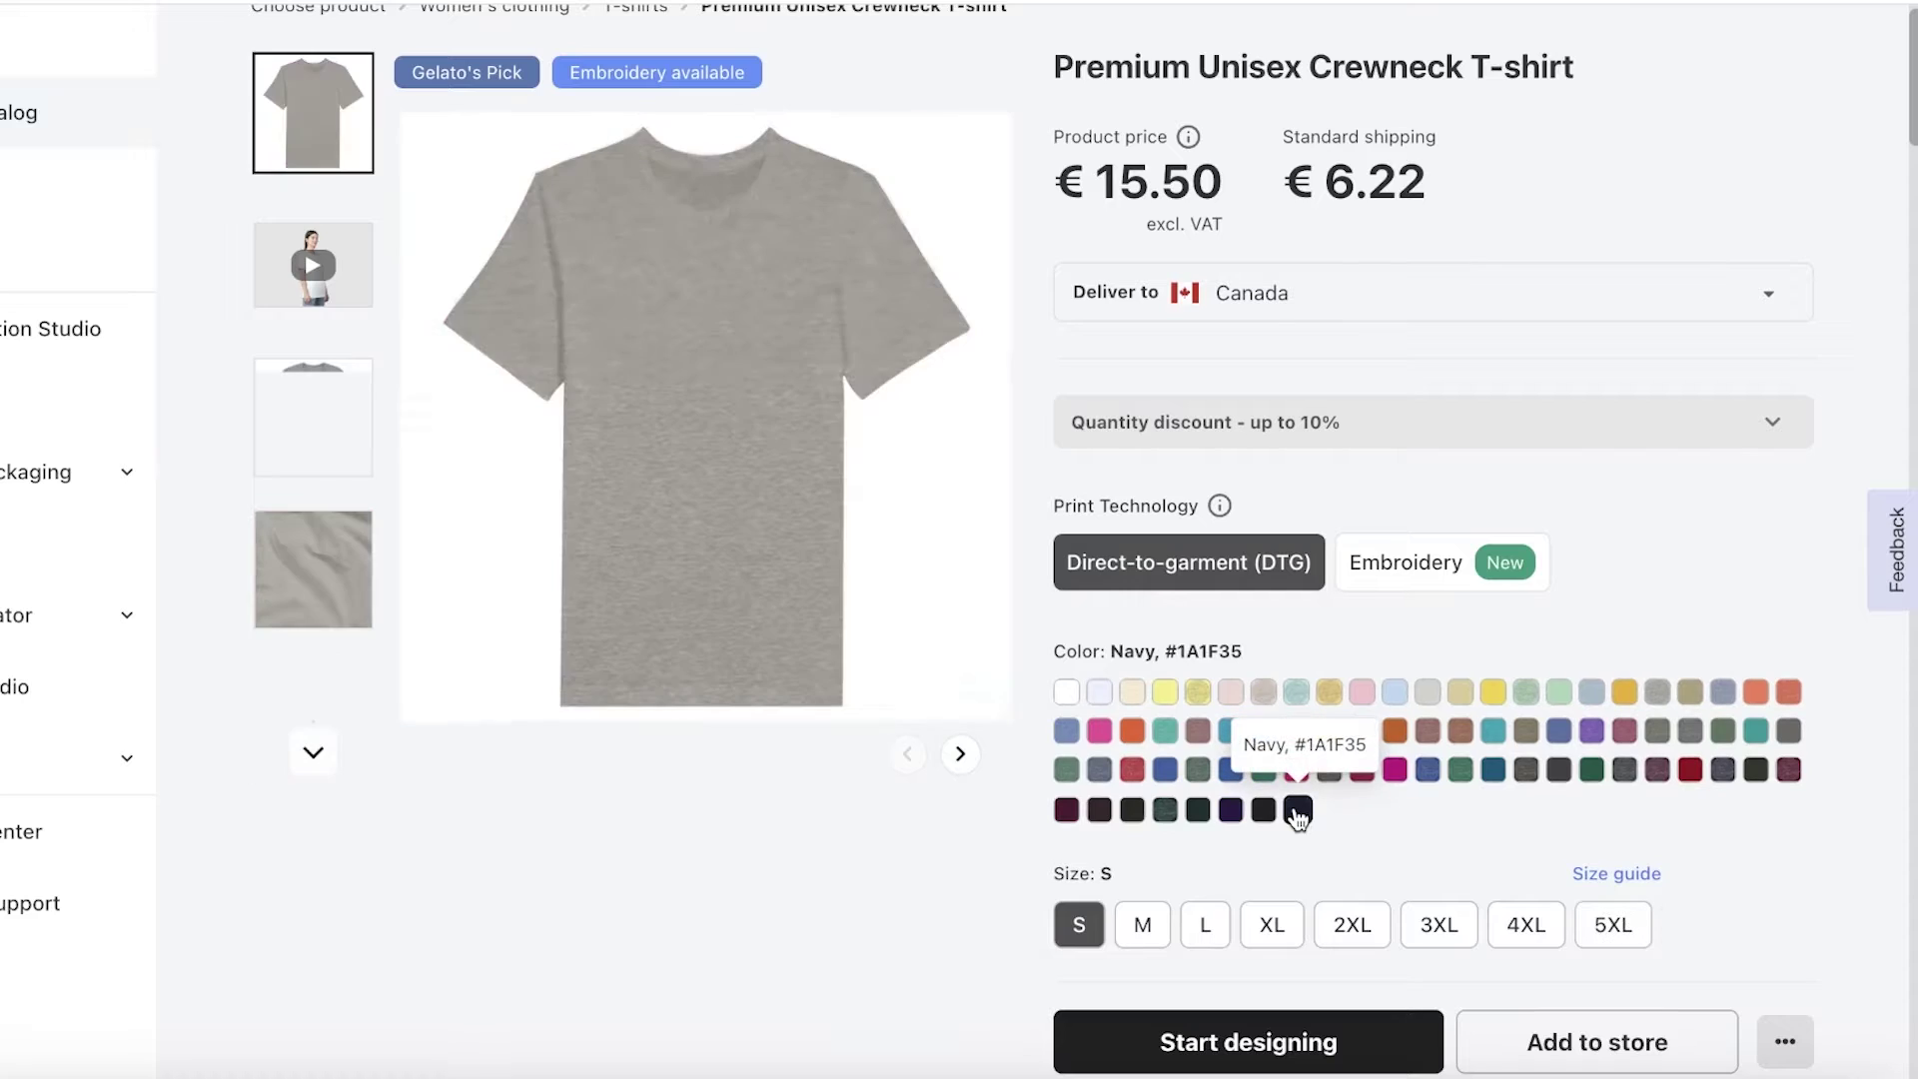
{"action": "left_click", "coordinate": [1264, 809]}
{"action": "left_click", "coordinate": [1725, 770]}
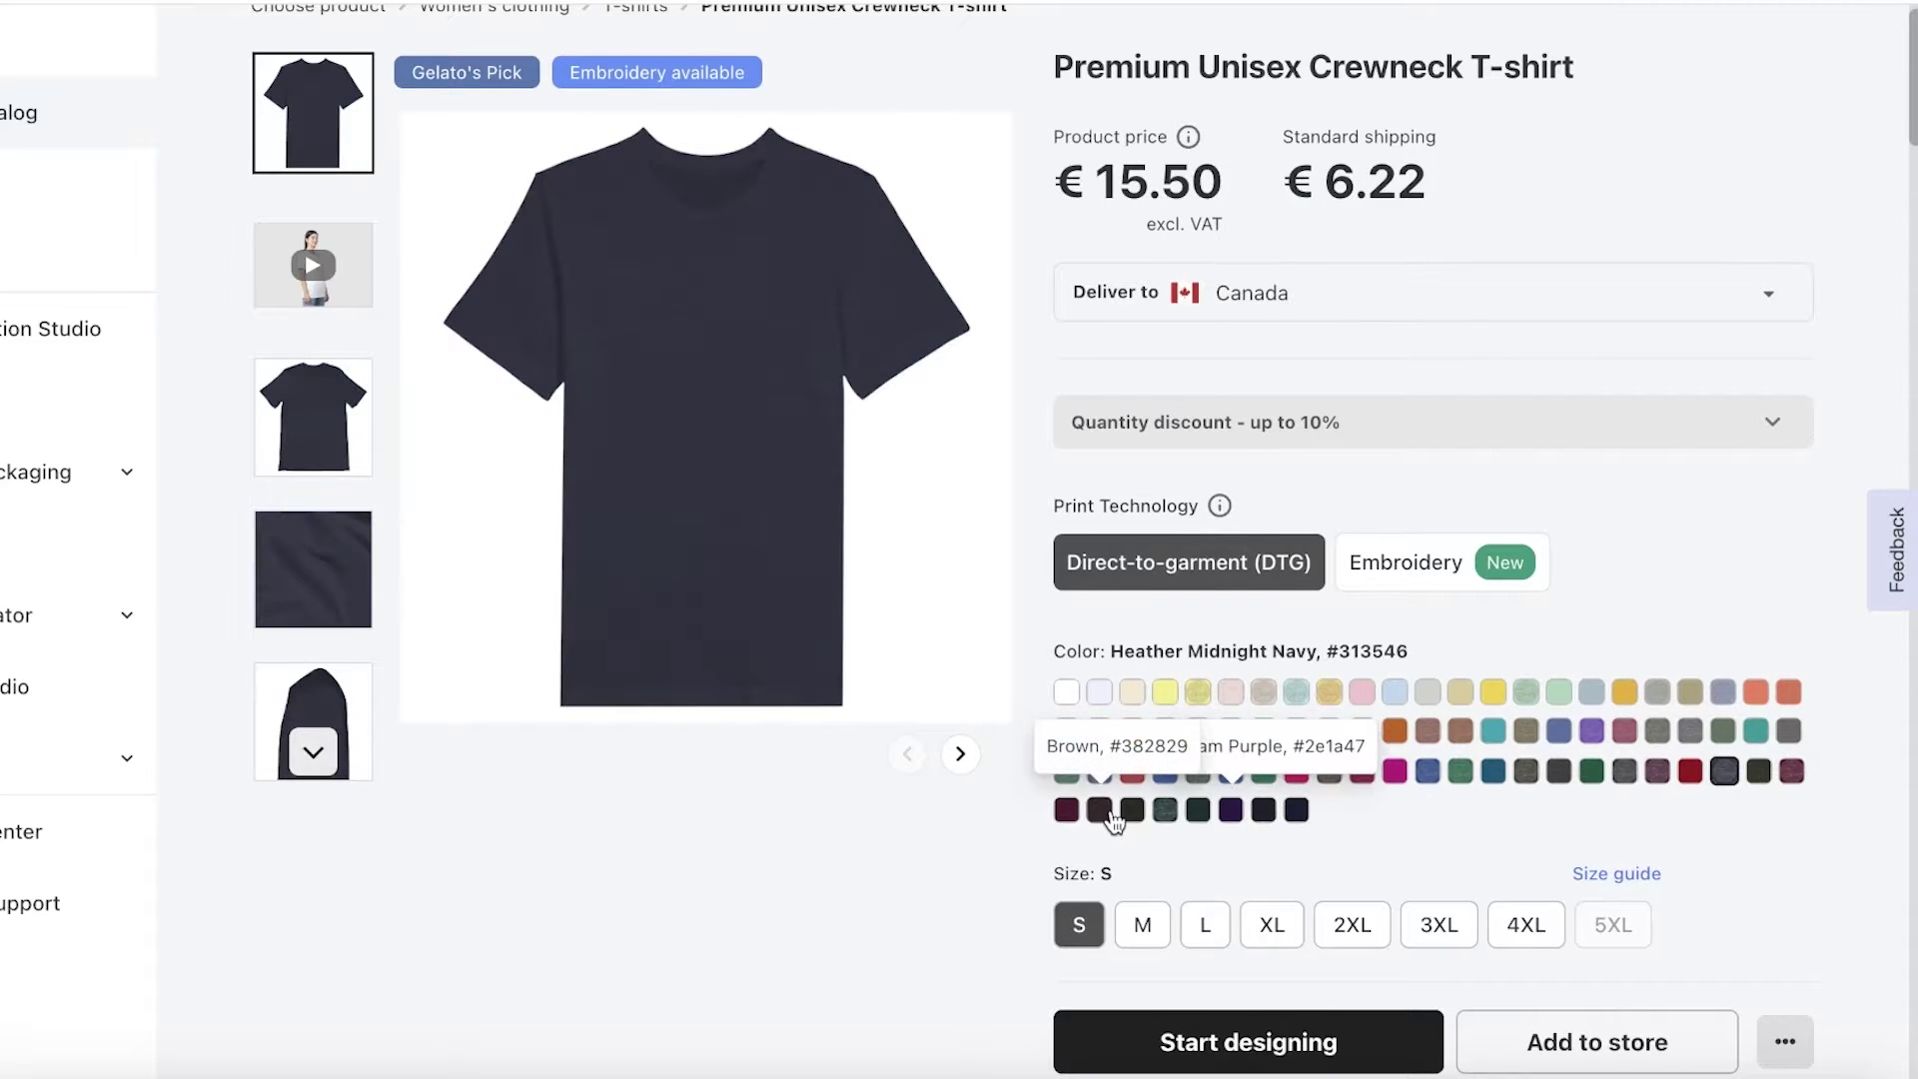
{"action": "left_click", "coordinate": [1134, 811]}
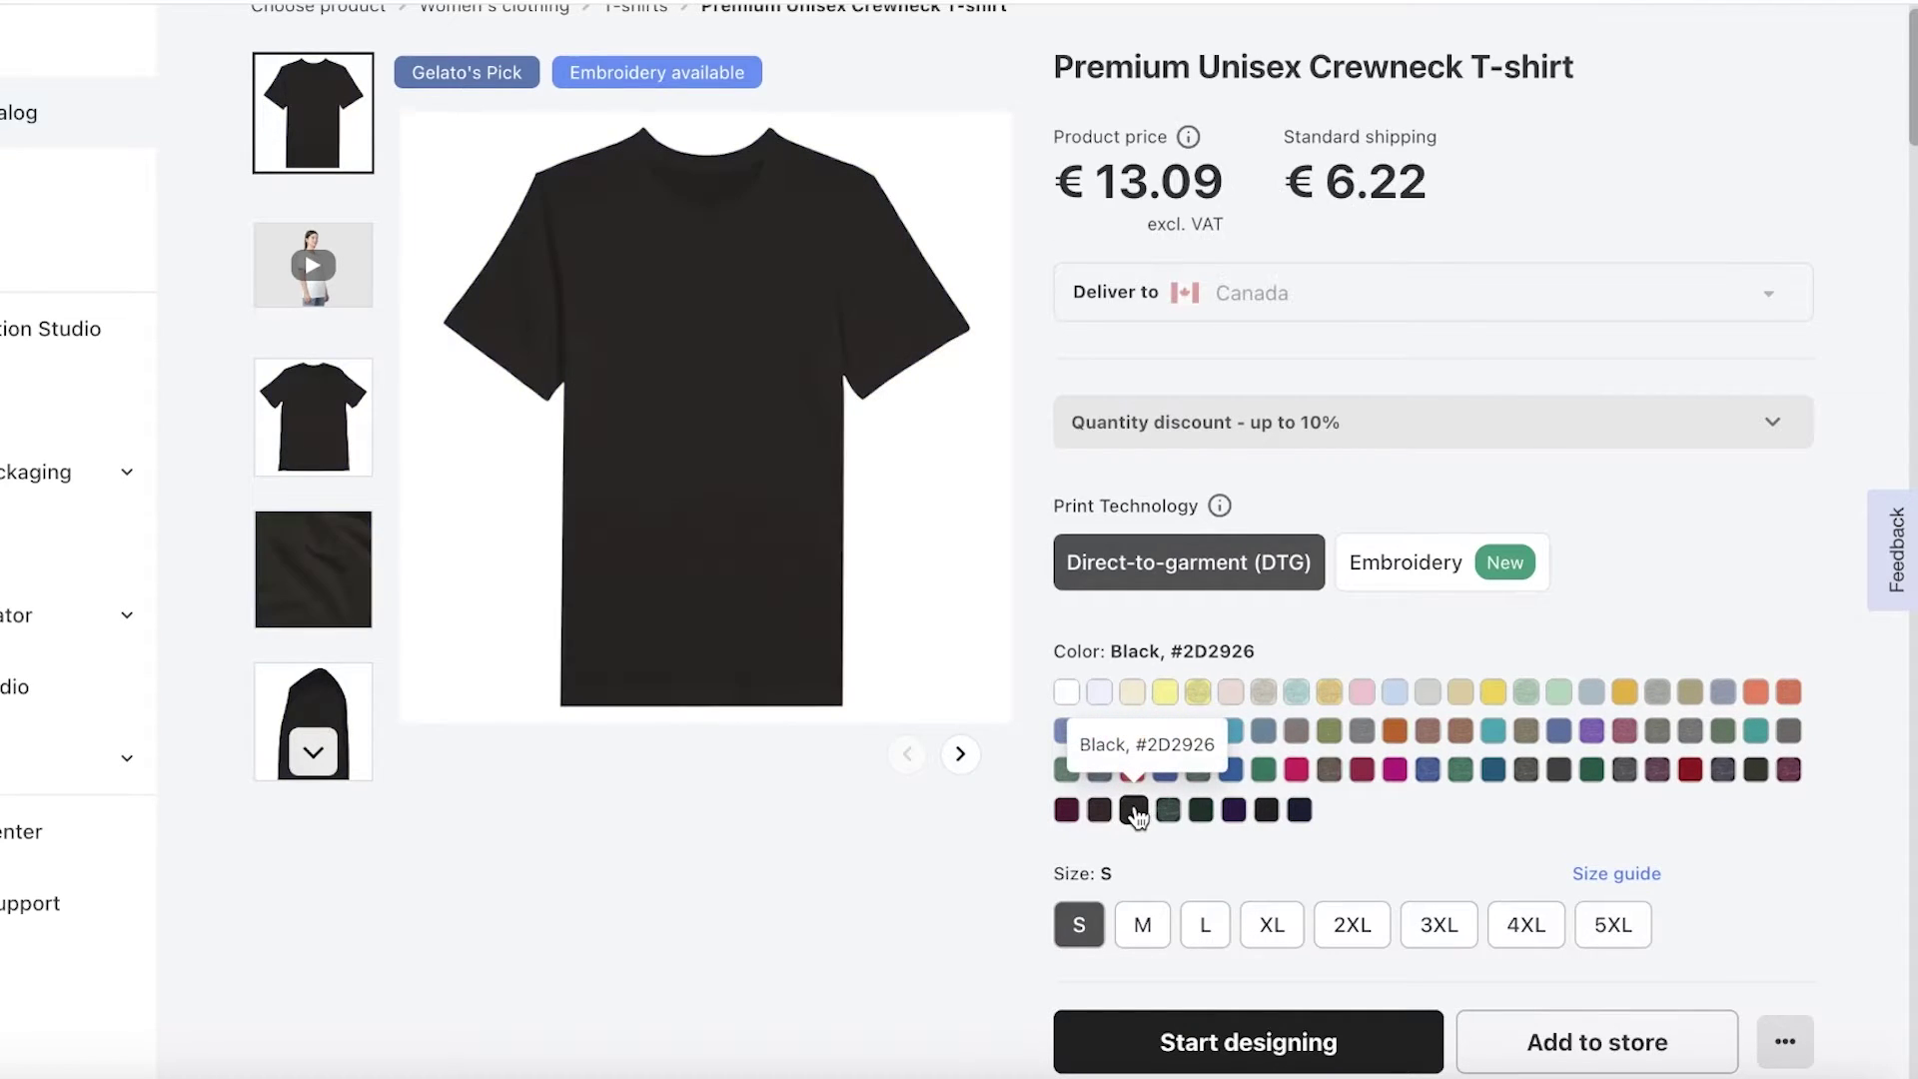
Step: Start designing the black T-shirt and view its back, neck and sleeve print areas before returning to the front
{"action": "scroll", "coordinate": [1308, 510], "scroll_direction": "down", "scroll_amount": 8}
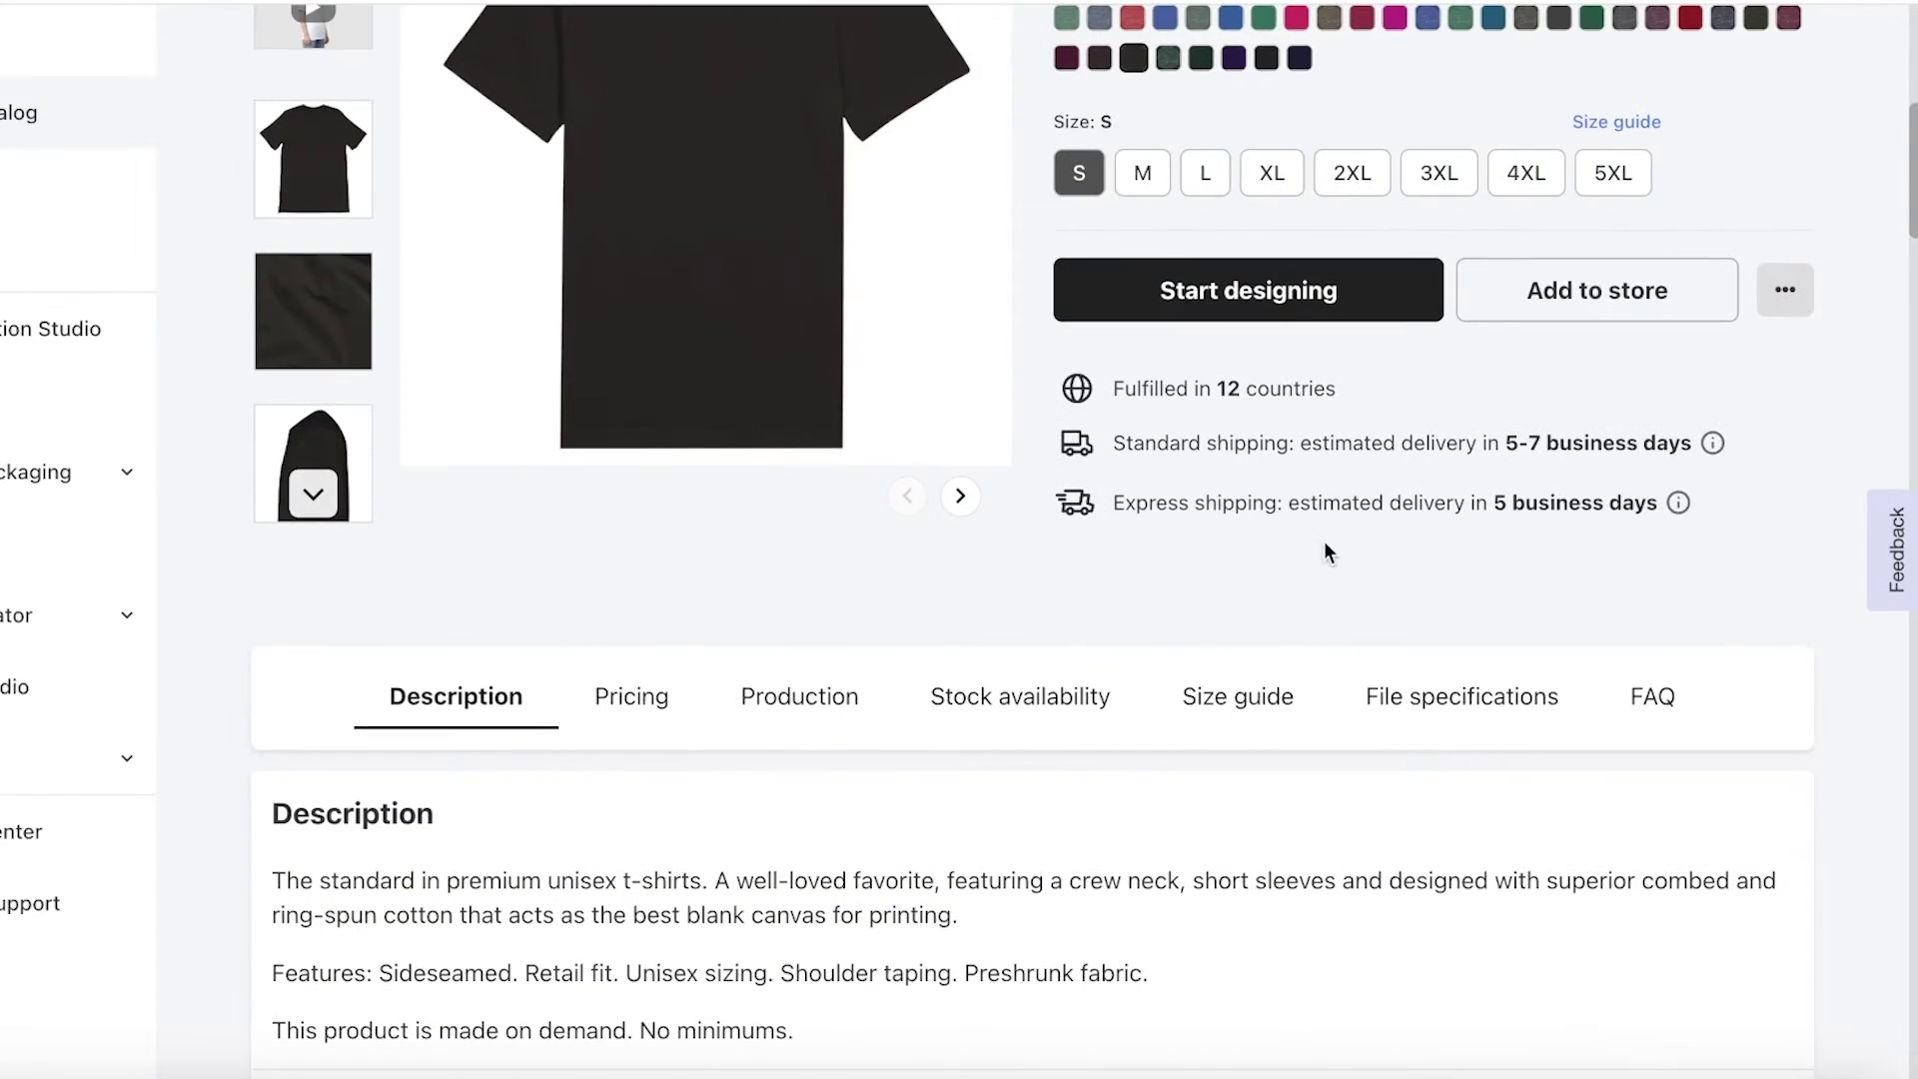
{"action": "left_click", "coordinate": [1387, 300]}
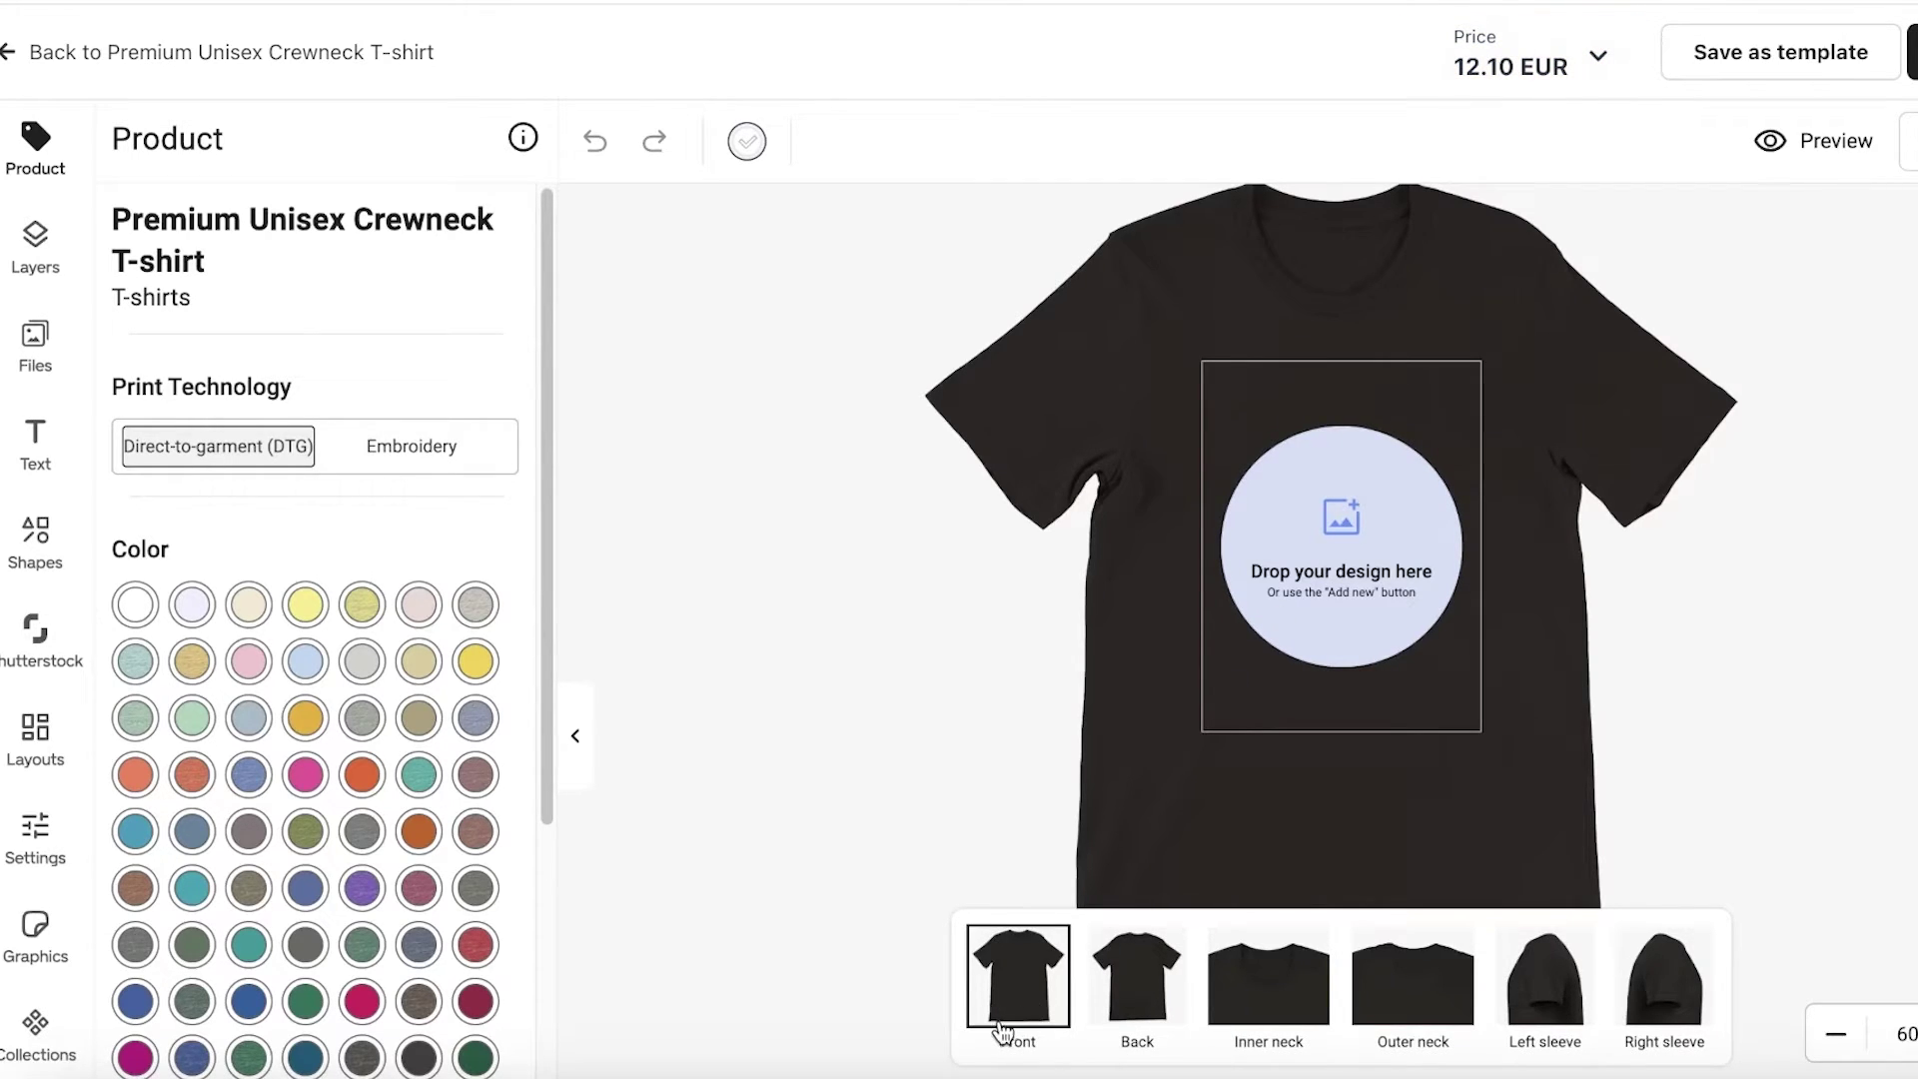
{"action": "left_click", "coordinate": [1140, 988]}
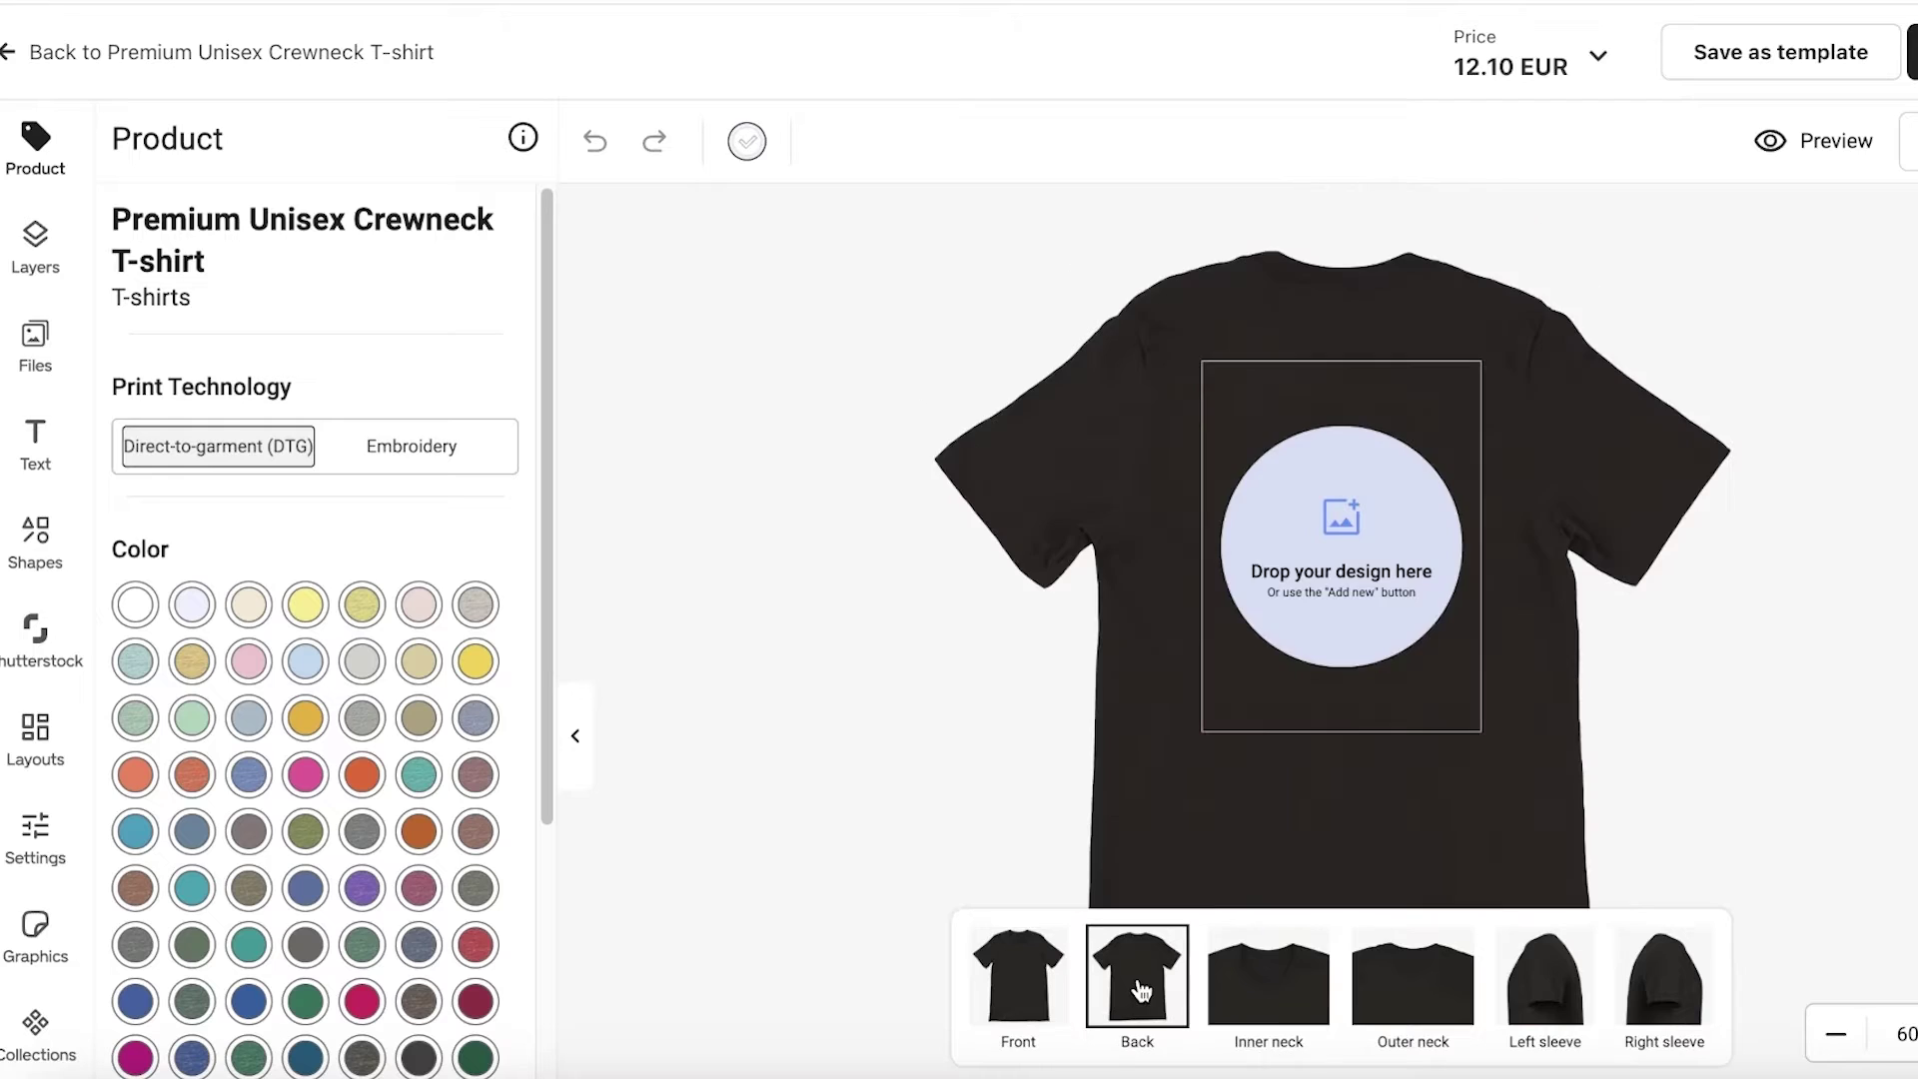
{"action": "left_click", "coordinate": [1301, 976]}
{"action": "left_click", "coordinate": [1453, 964]}
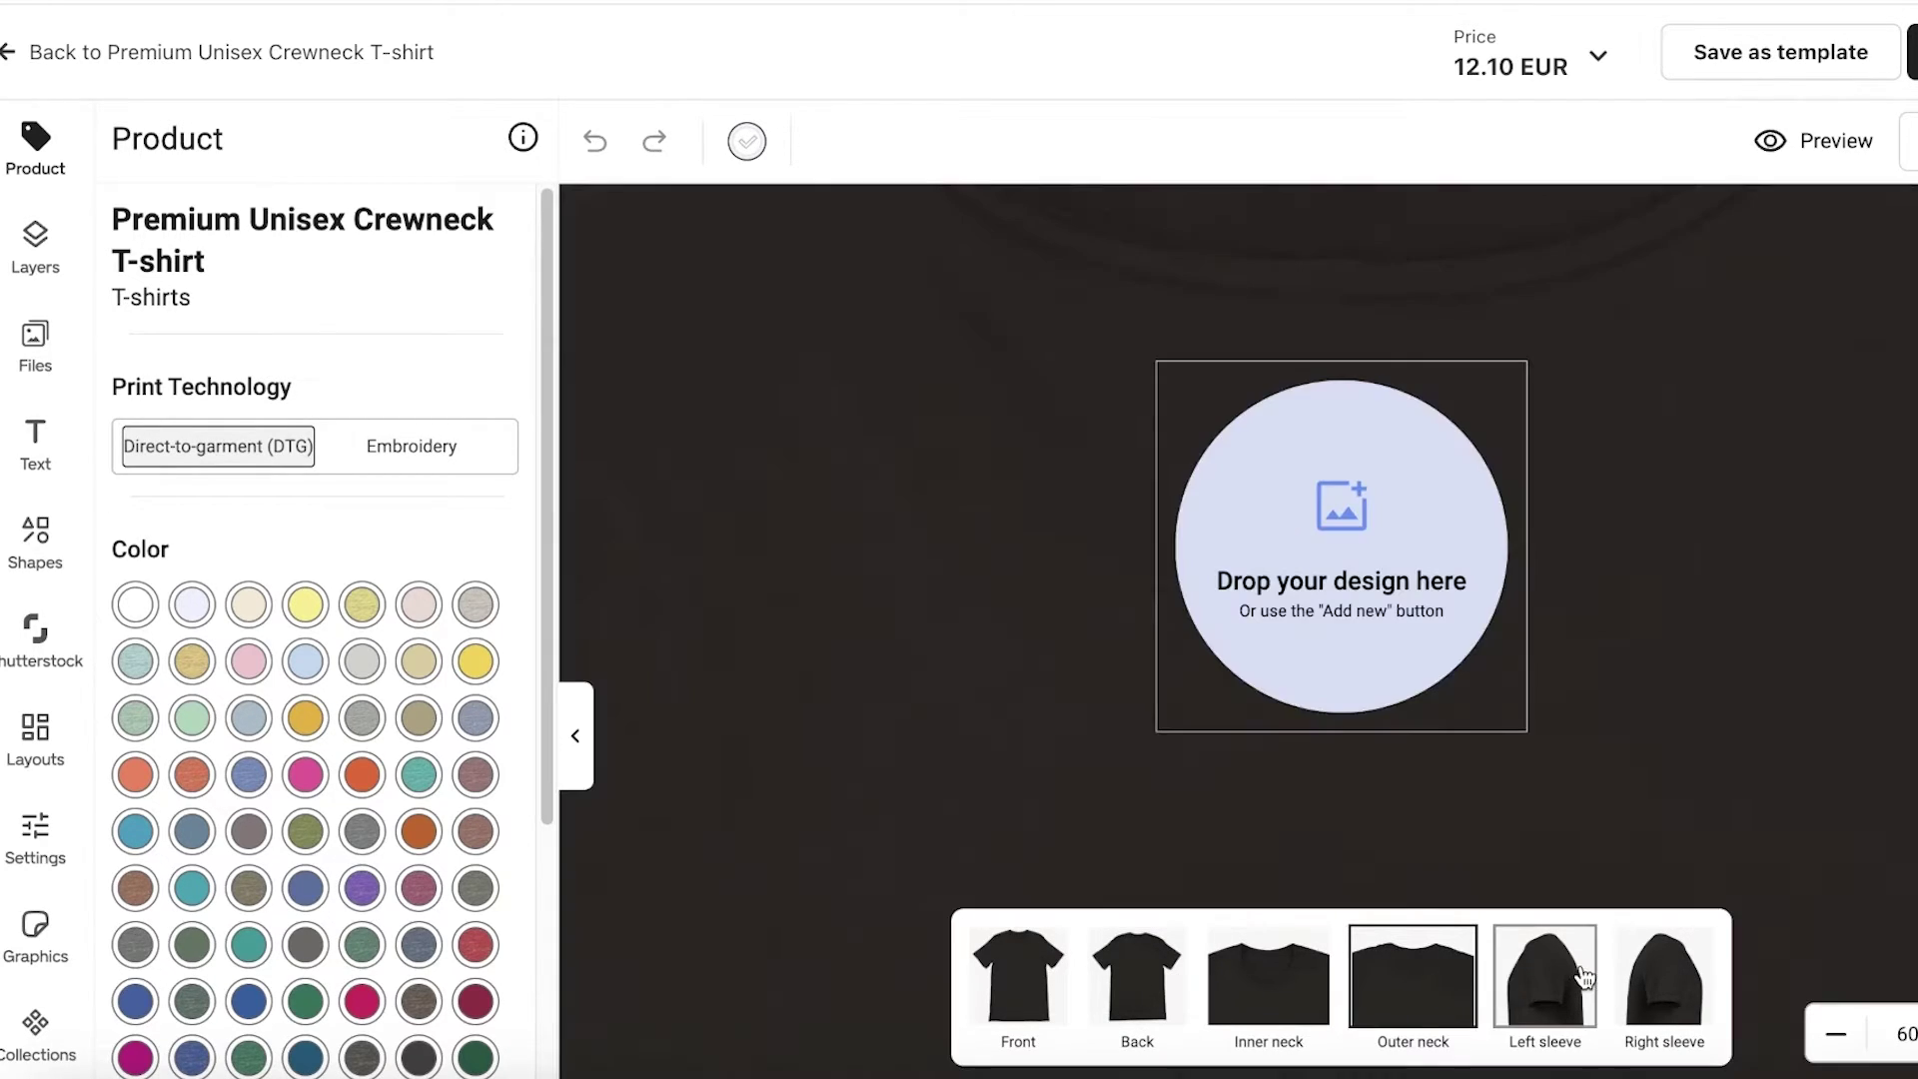
{"action": "left_click", "coordinate": [1573, 987]}
{"action": "left_click", "coordinate": [1695, 980]}
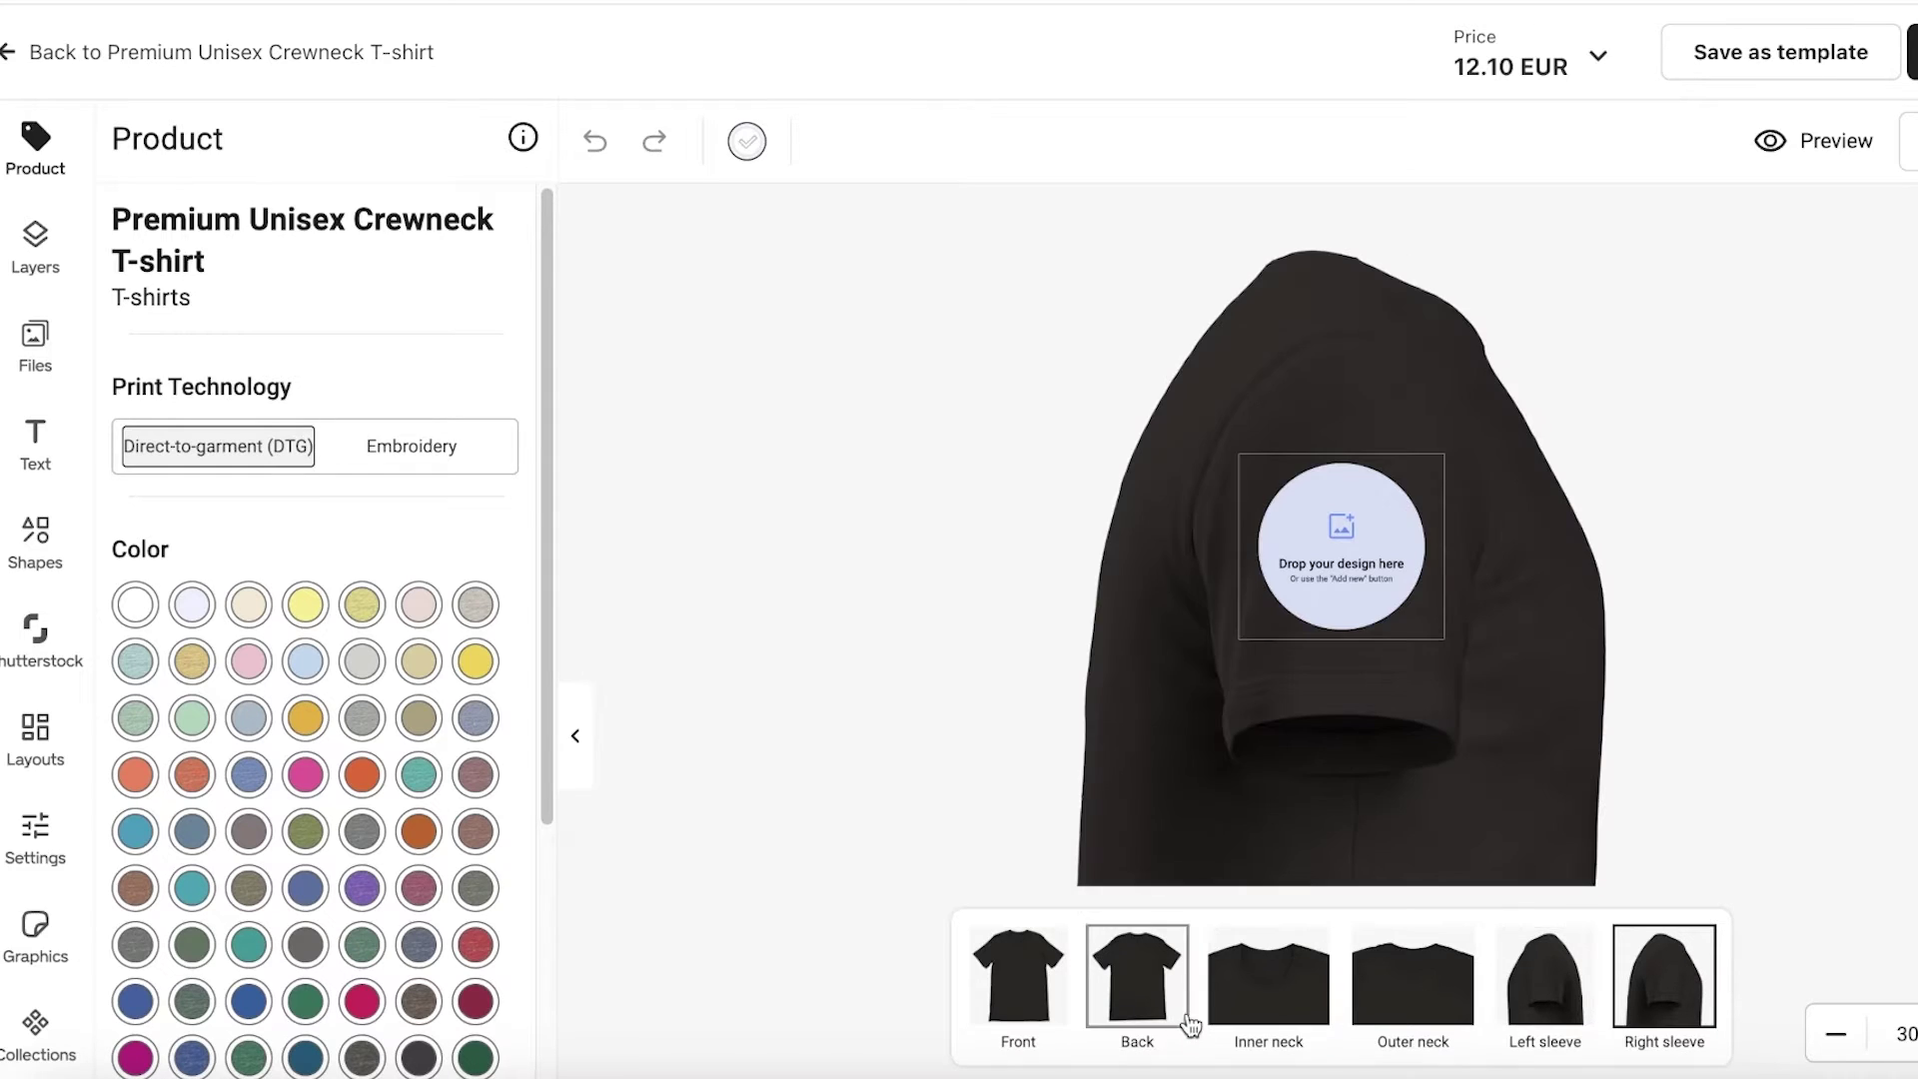
{"action": "left_click", "coordinate": [1062, 999]}
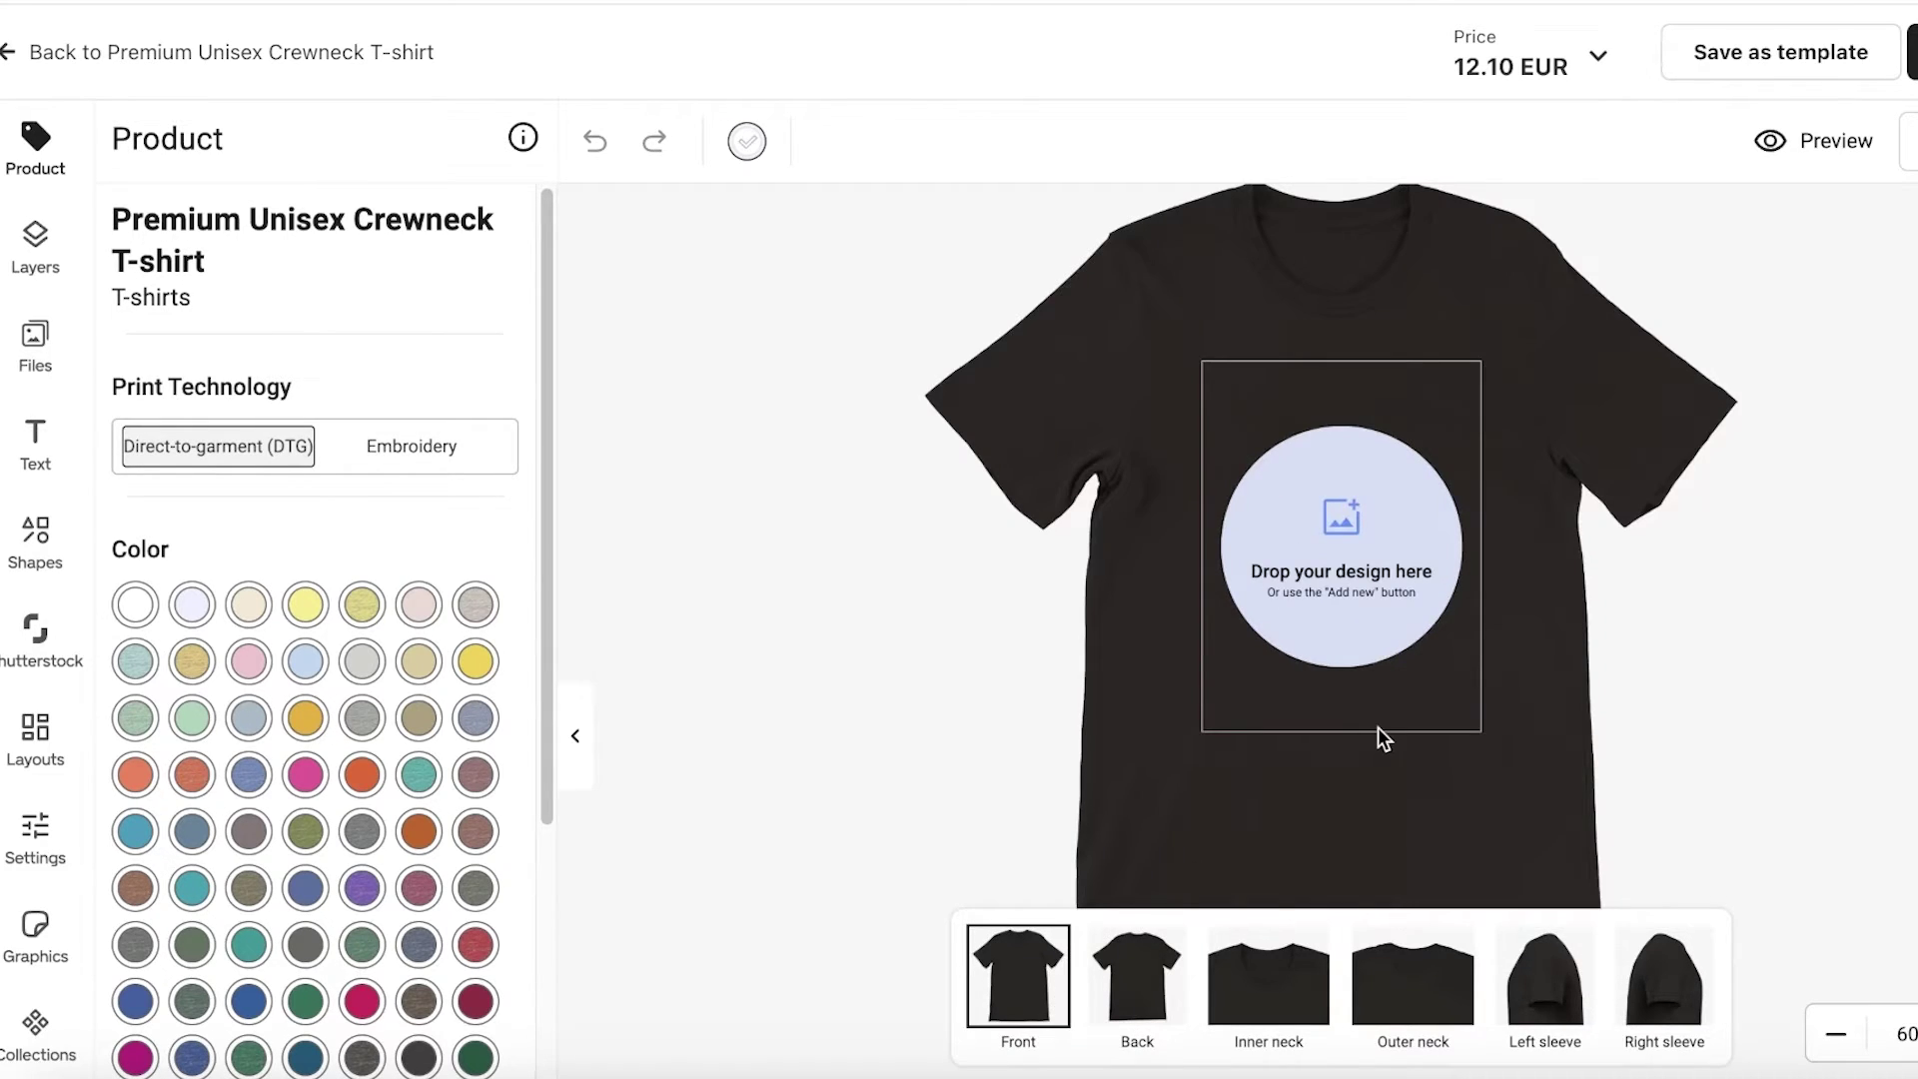
Step: Begin uploading a design file from the device for the front of the T-shirt
{"action": "left_click", "coordinate": [1299, 510]}
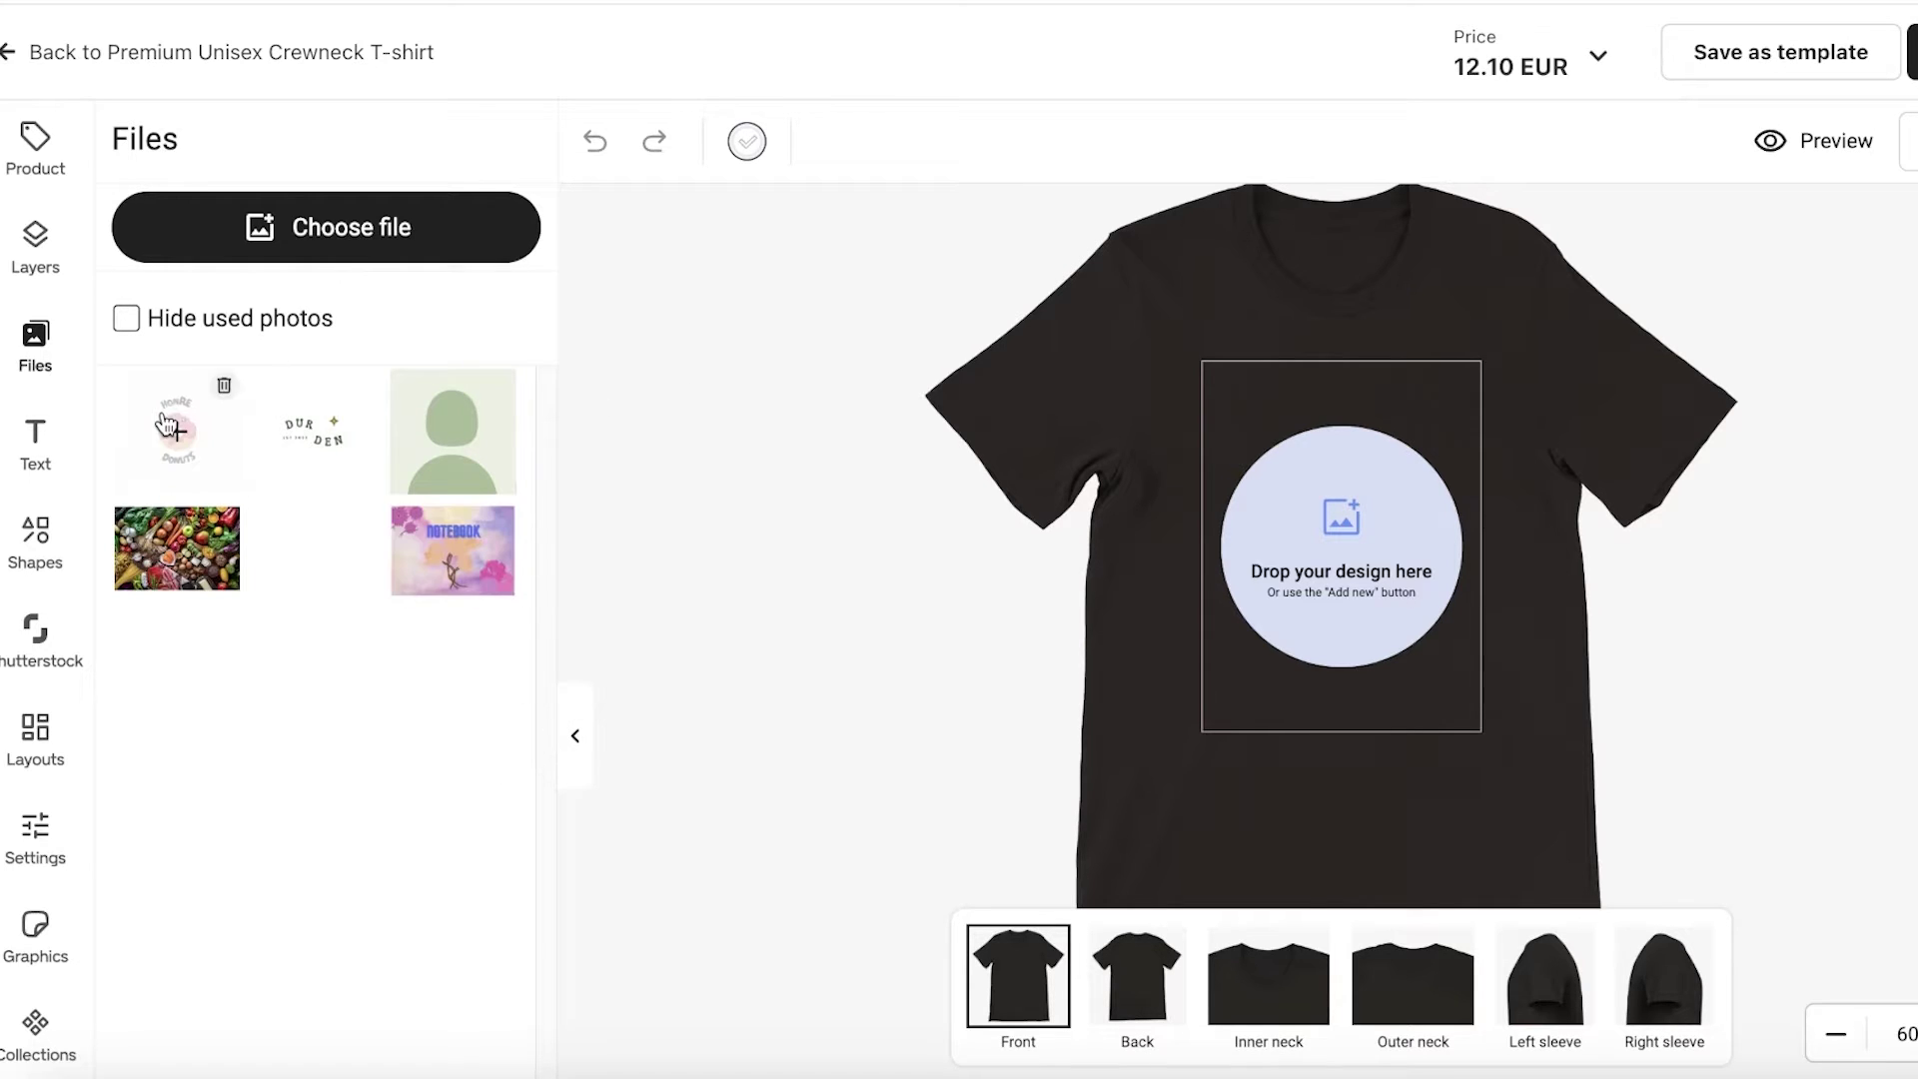
{"action": "left_click", "coordinate": [378, 240]}
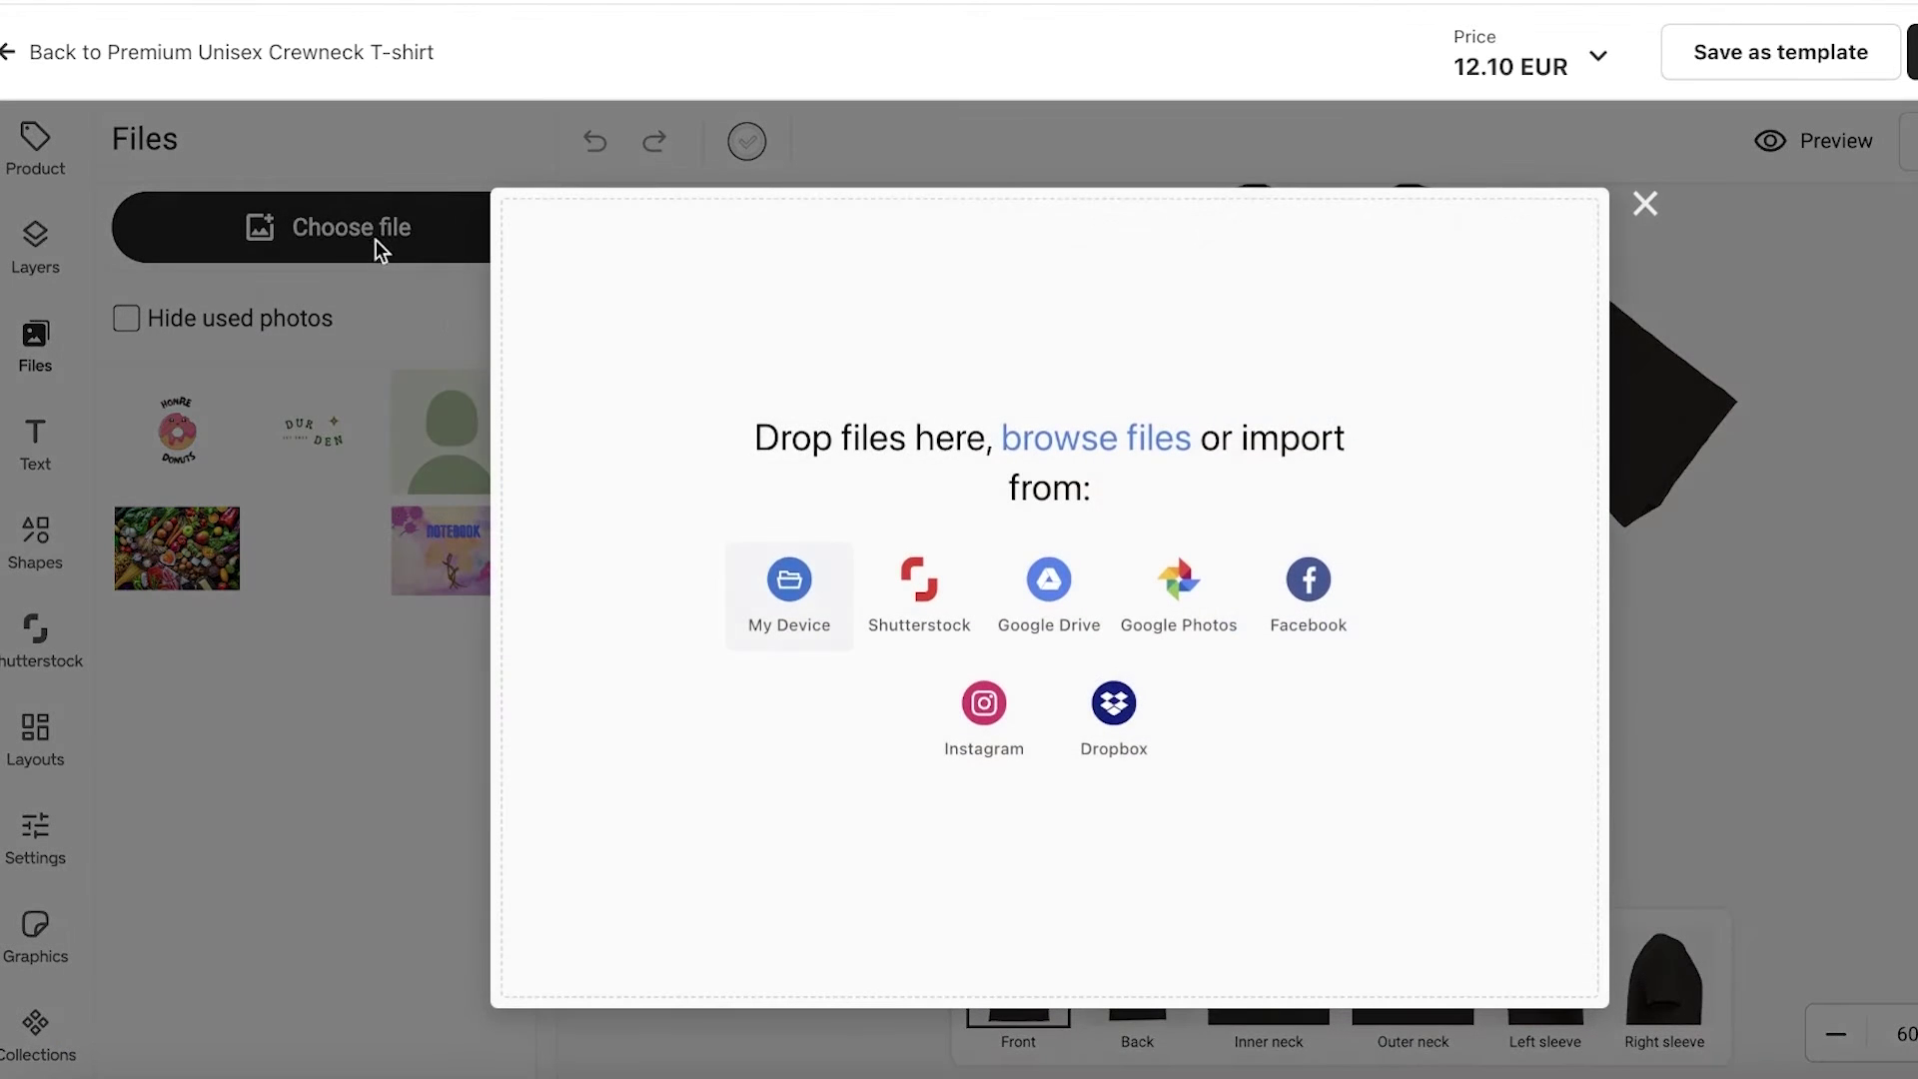
{"action": "left_click", "coordinate": [797, 570]}
Step: Browse the computer's favourite folders for the logo file and open the Downloads folder
{"action": "left_click", "coordinate": [571, 308]}
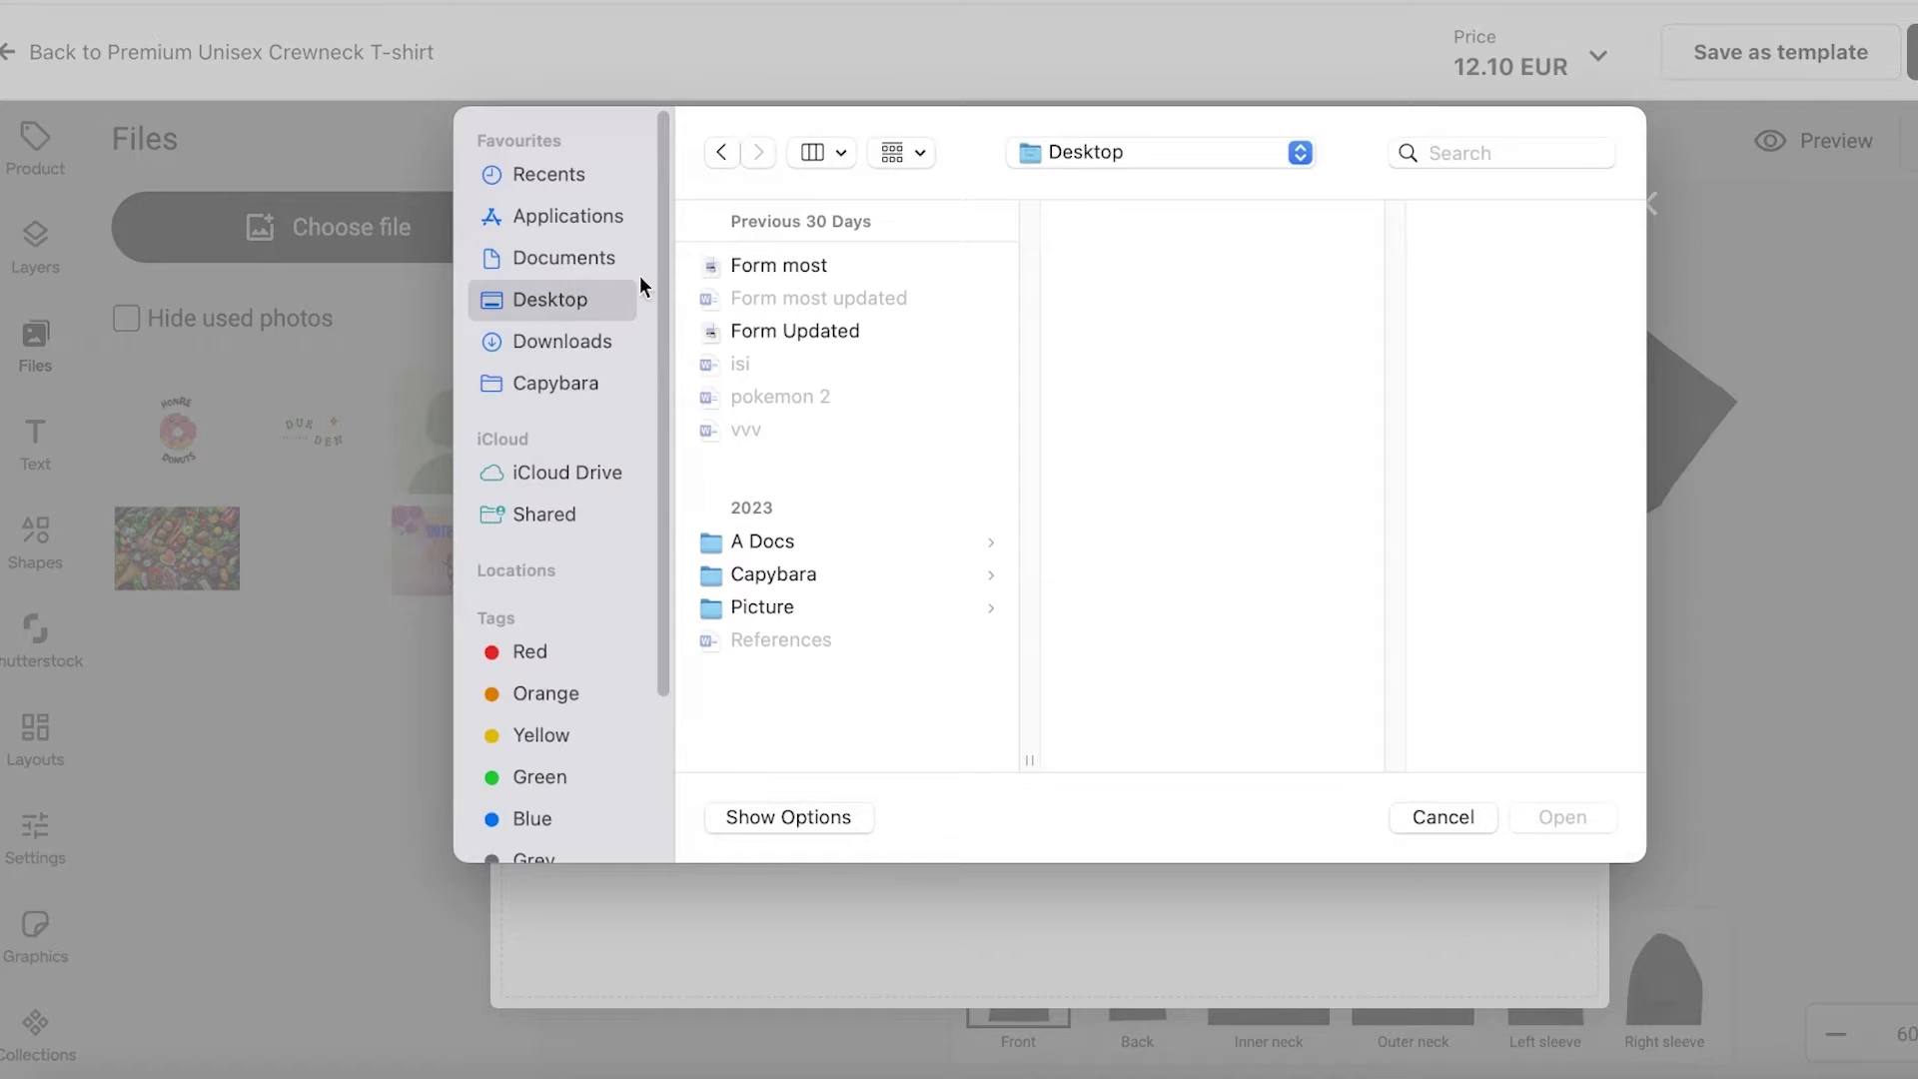
{"action": "left_click", "coordinate": [528, 273]}
{"action": "left_click", "coordinate": [549, 312]}
{"action": "left_click", "coordinate": [558, 339]}
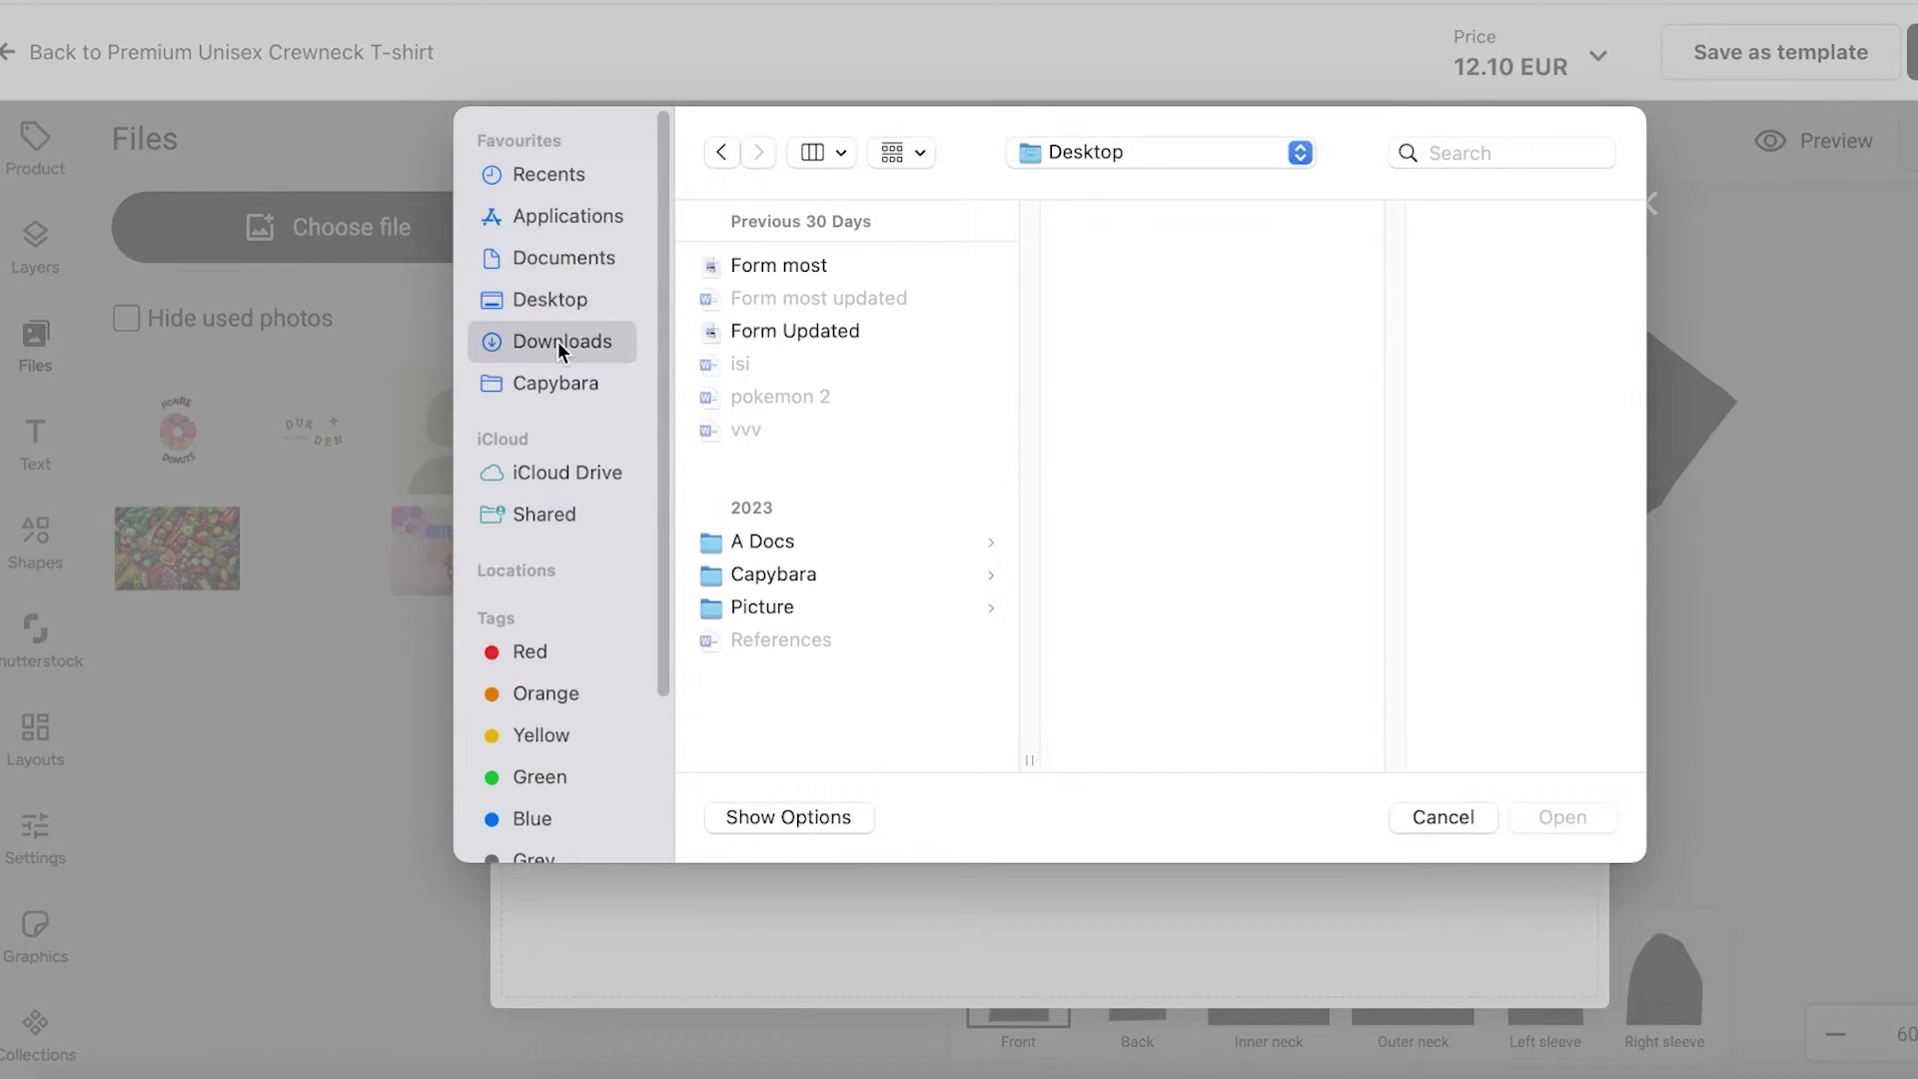
{"action": "left_click", "coordinate": [591, 311]}
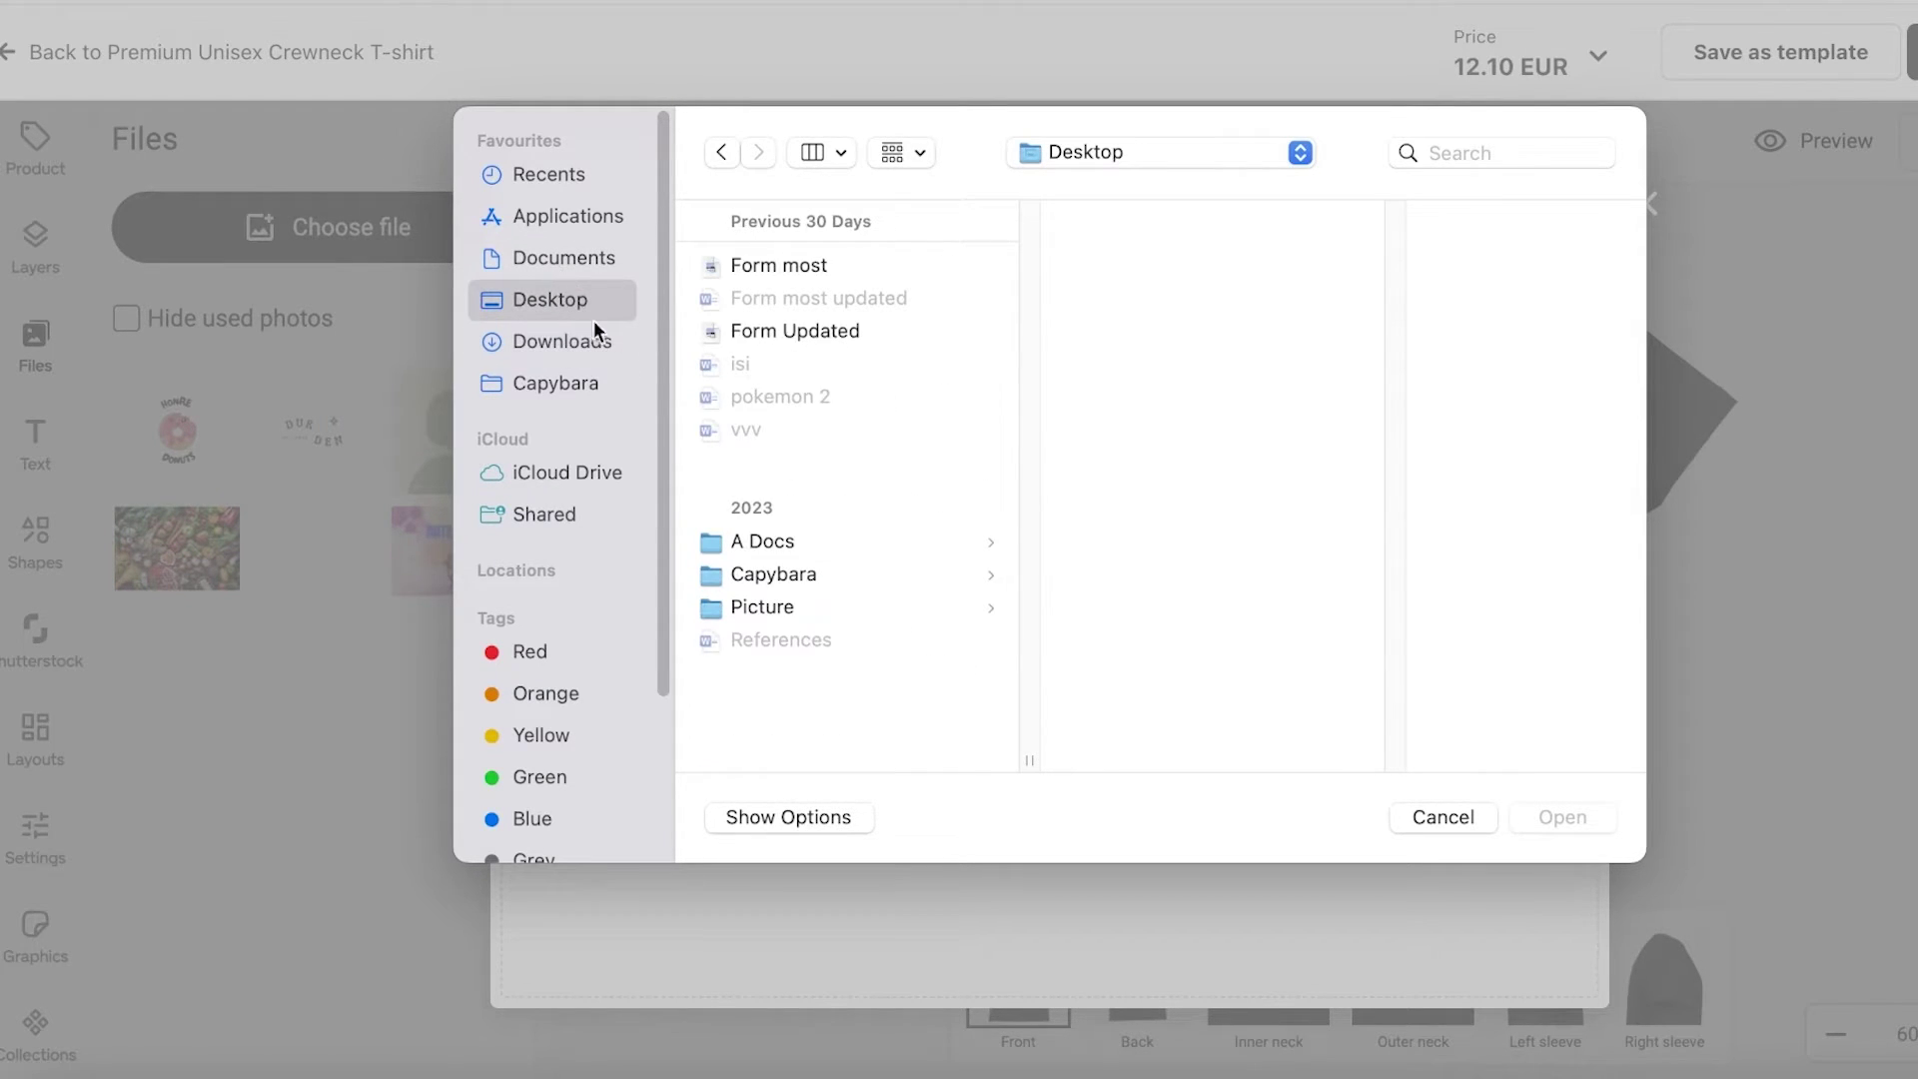
{"action": "left_click", "coordinate": [590, 228]}
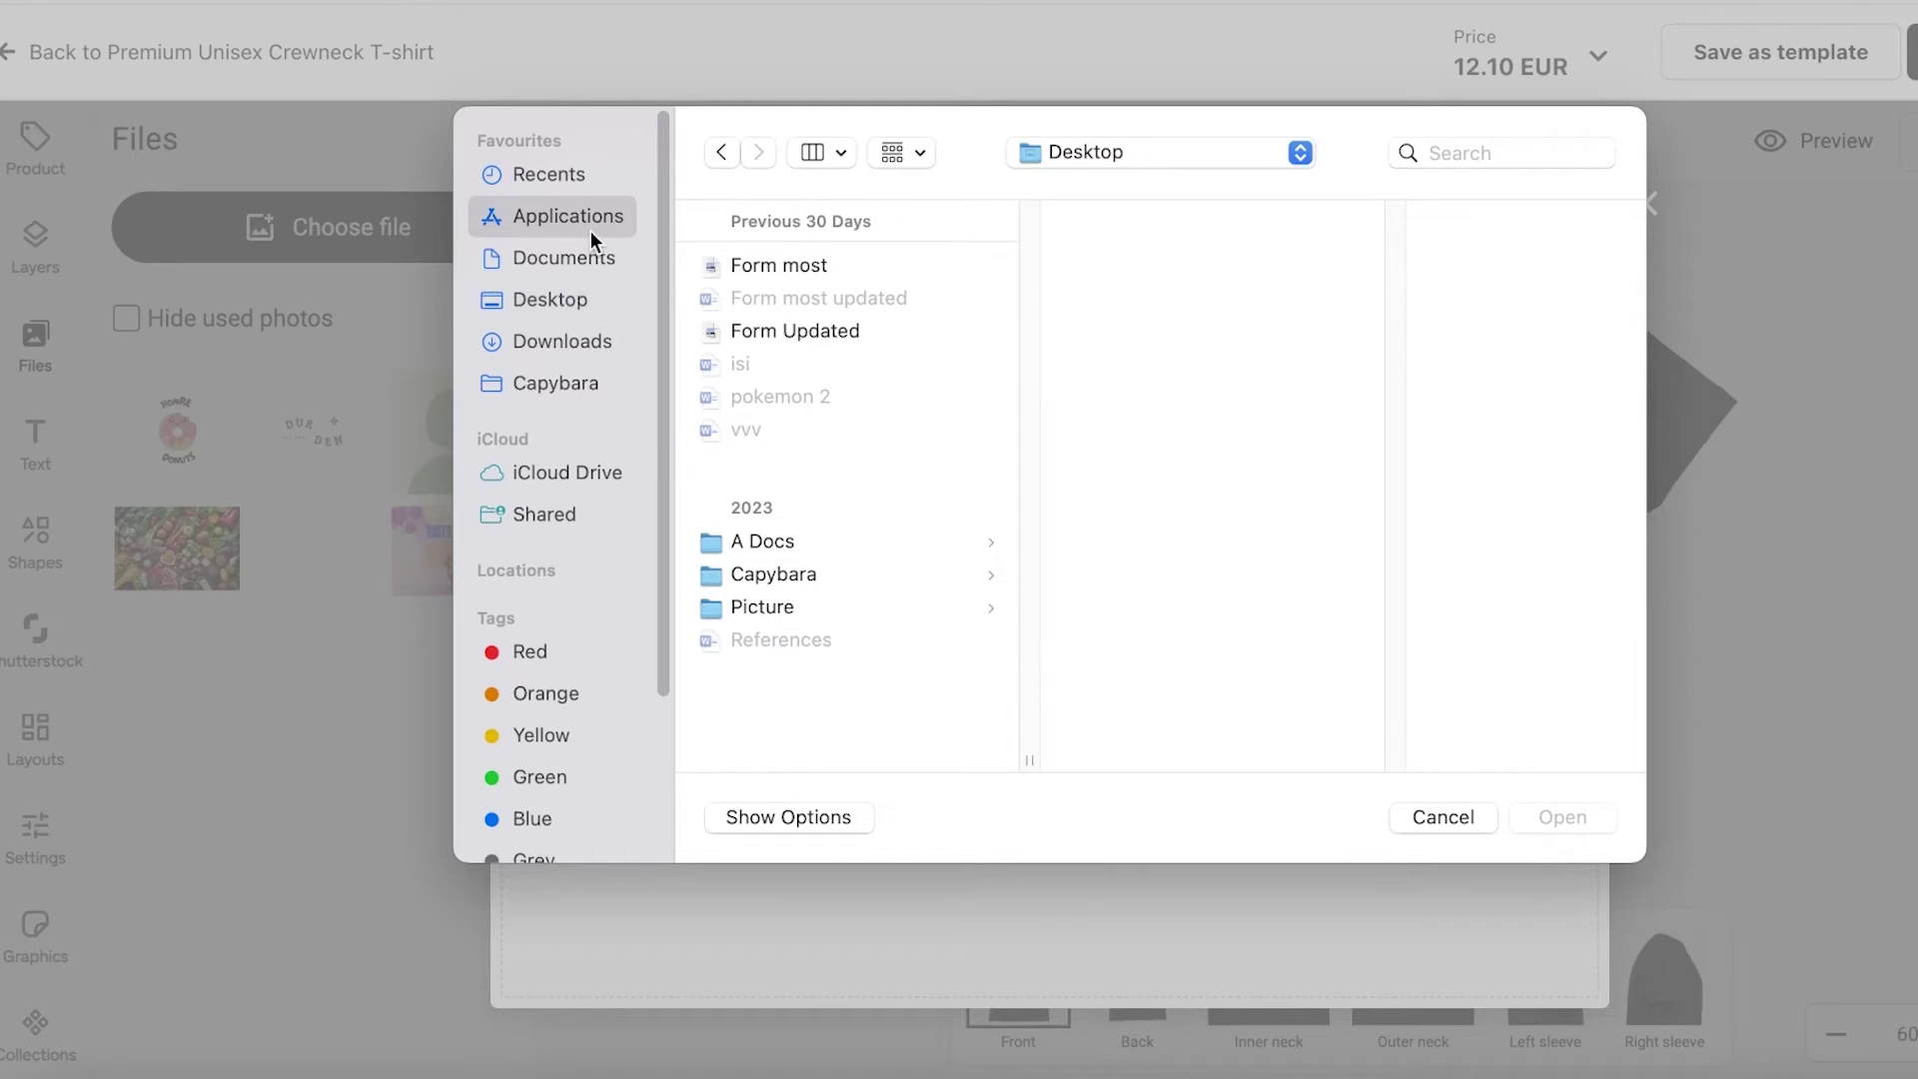
{"action": "left_click", "coordinate": [566, 290]}
{"action": "left_click", "coordinate": [548, 375]}
{"action": "left_click", "coordinate": [586, 314]}
{"action": "left_click", "coordinate": [581, 335]}
Step: Upload the Emeline Designs logo file 1.png from its subfolder in Downloads
{"action": "scroll", "coordinate": [949, 529], "scroll_direction": "down", "scroll_amount": 3}
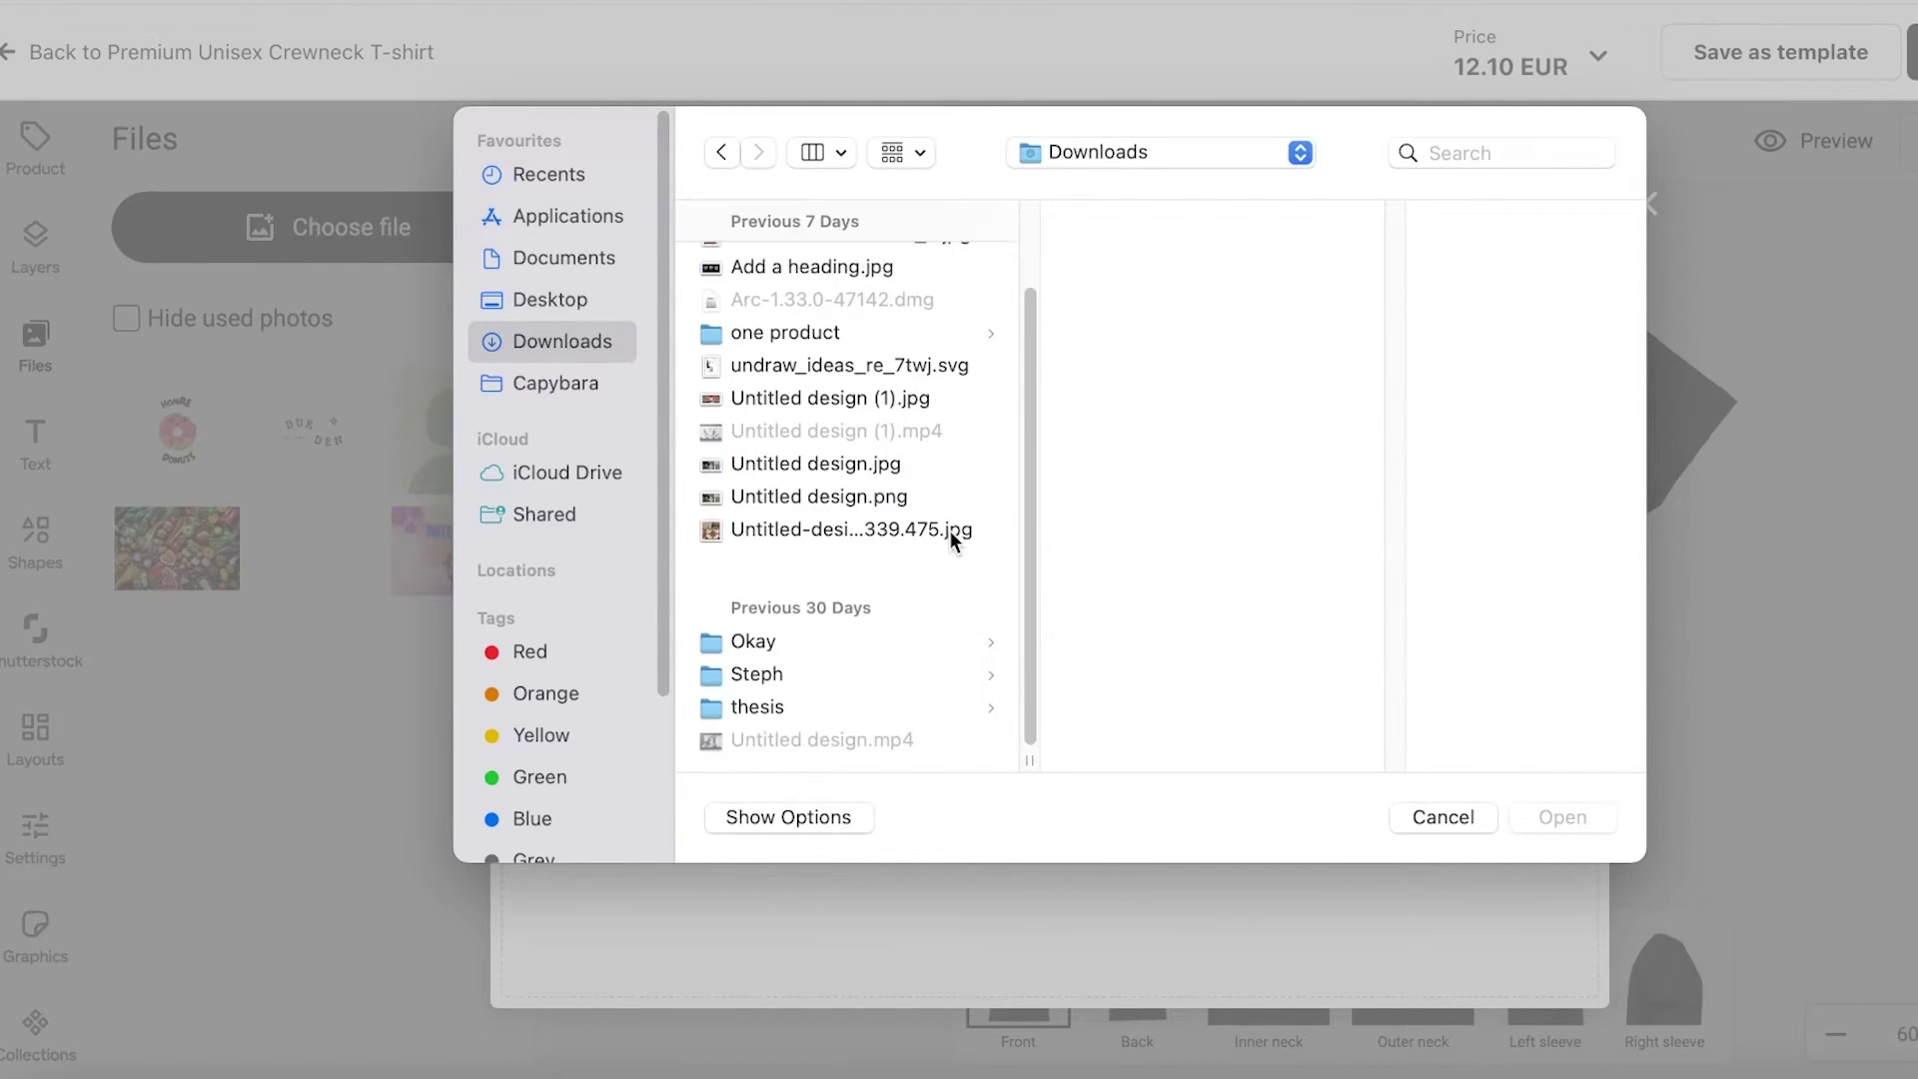
{"action": "left_click", "coordinate": [849, 672]}
{"action": "left_click", "coordinate": [1164, 330]}
{"action": "left_click", "coordinate": [1188, 297]}
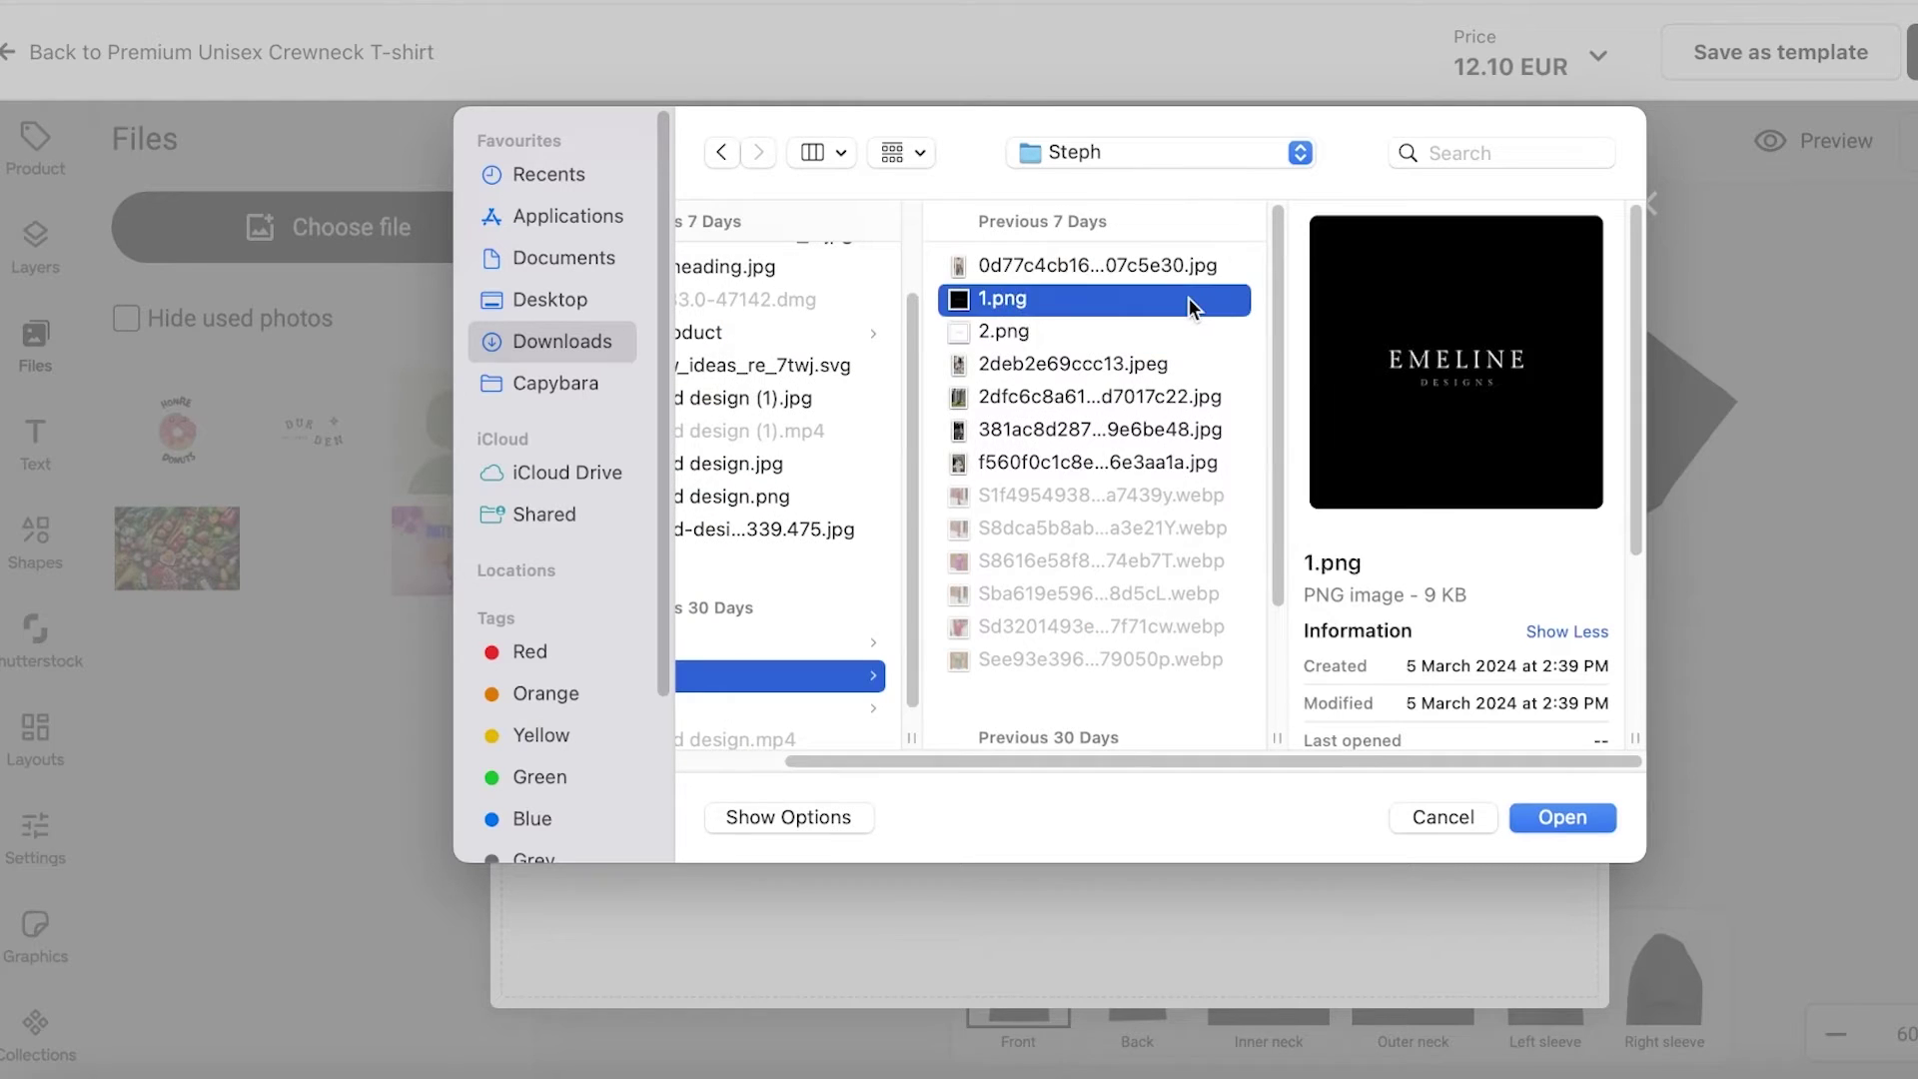
{"action": "left_click", "coordinate": [1578, 811]}
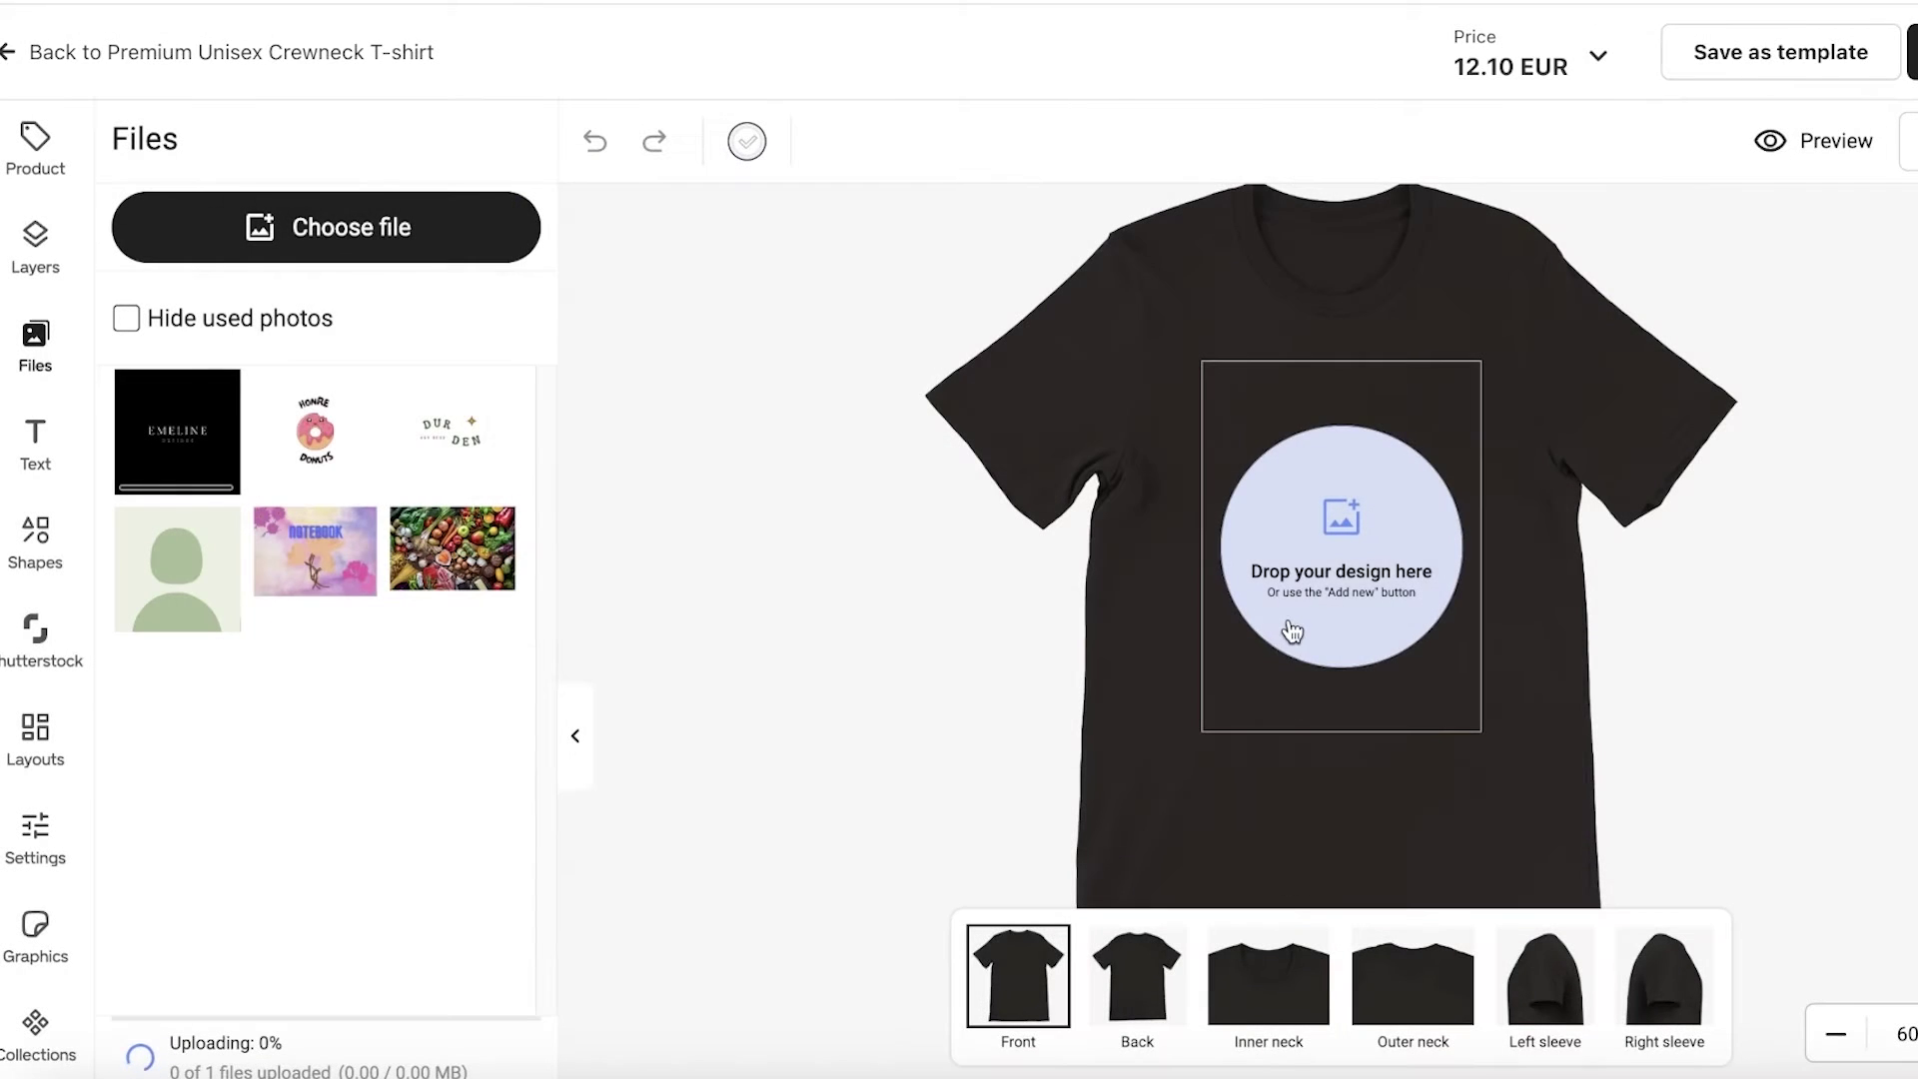
Step: Place the uploaded Emeline Designs logo on the T-shirt's front and open its print quality warning
{"action": "left_click", "coordinate": [1352, 540]}
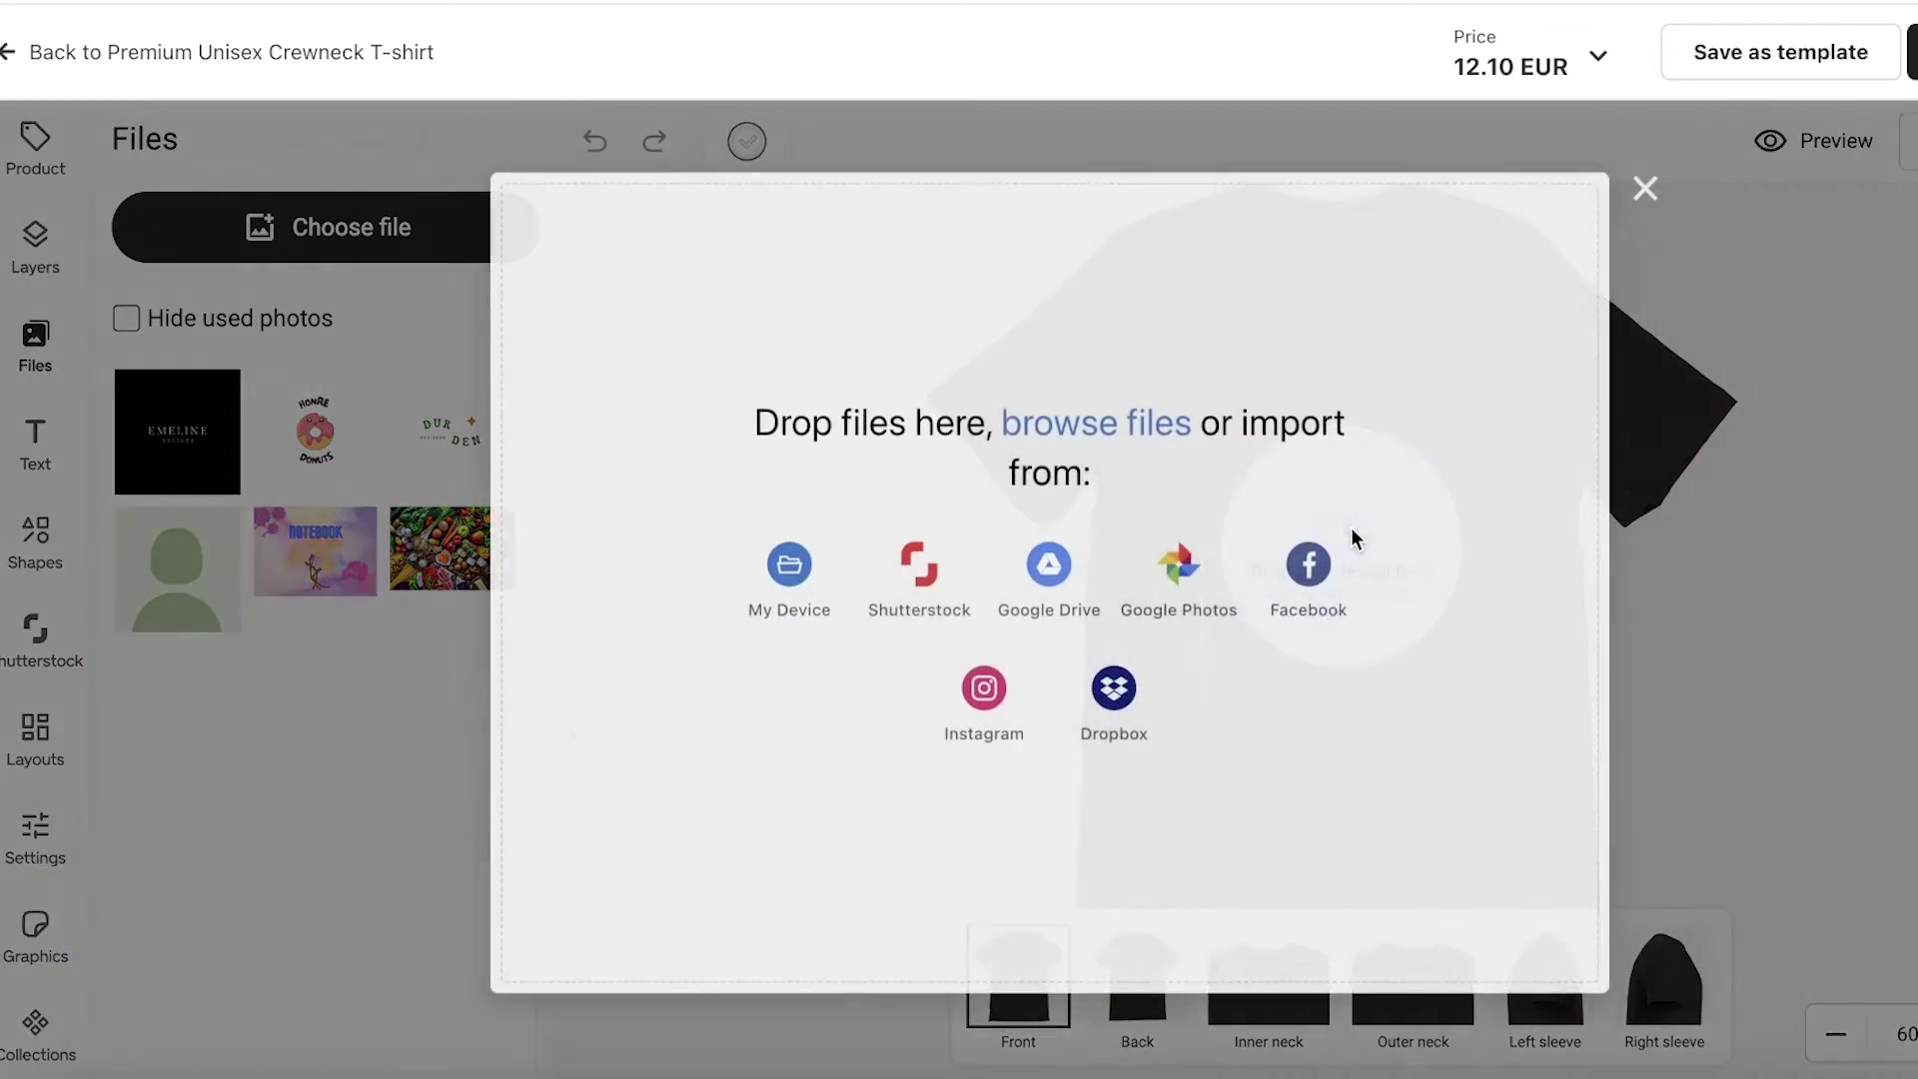
{"action": "left_click", "coordinate": [1644, 186]}
{"action": "left_click", "coordinate": [160, 436]}
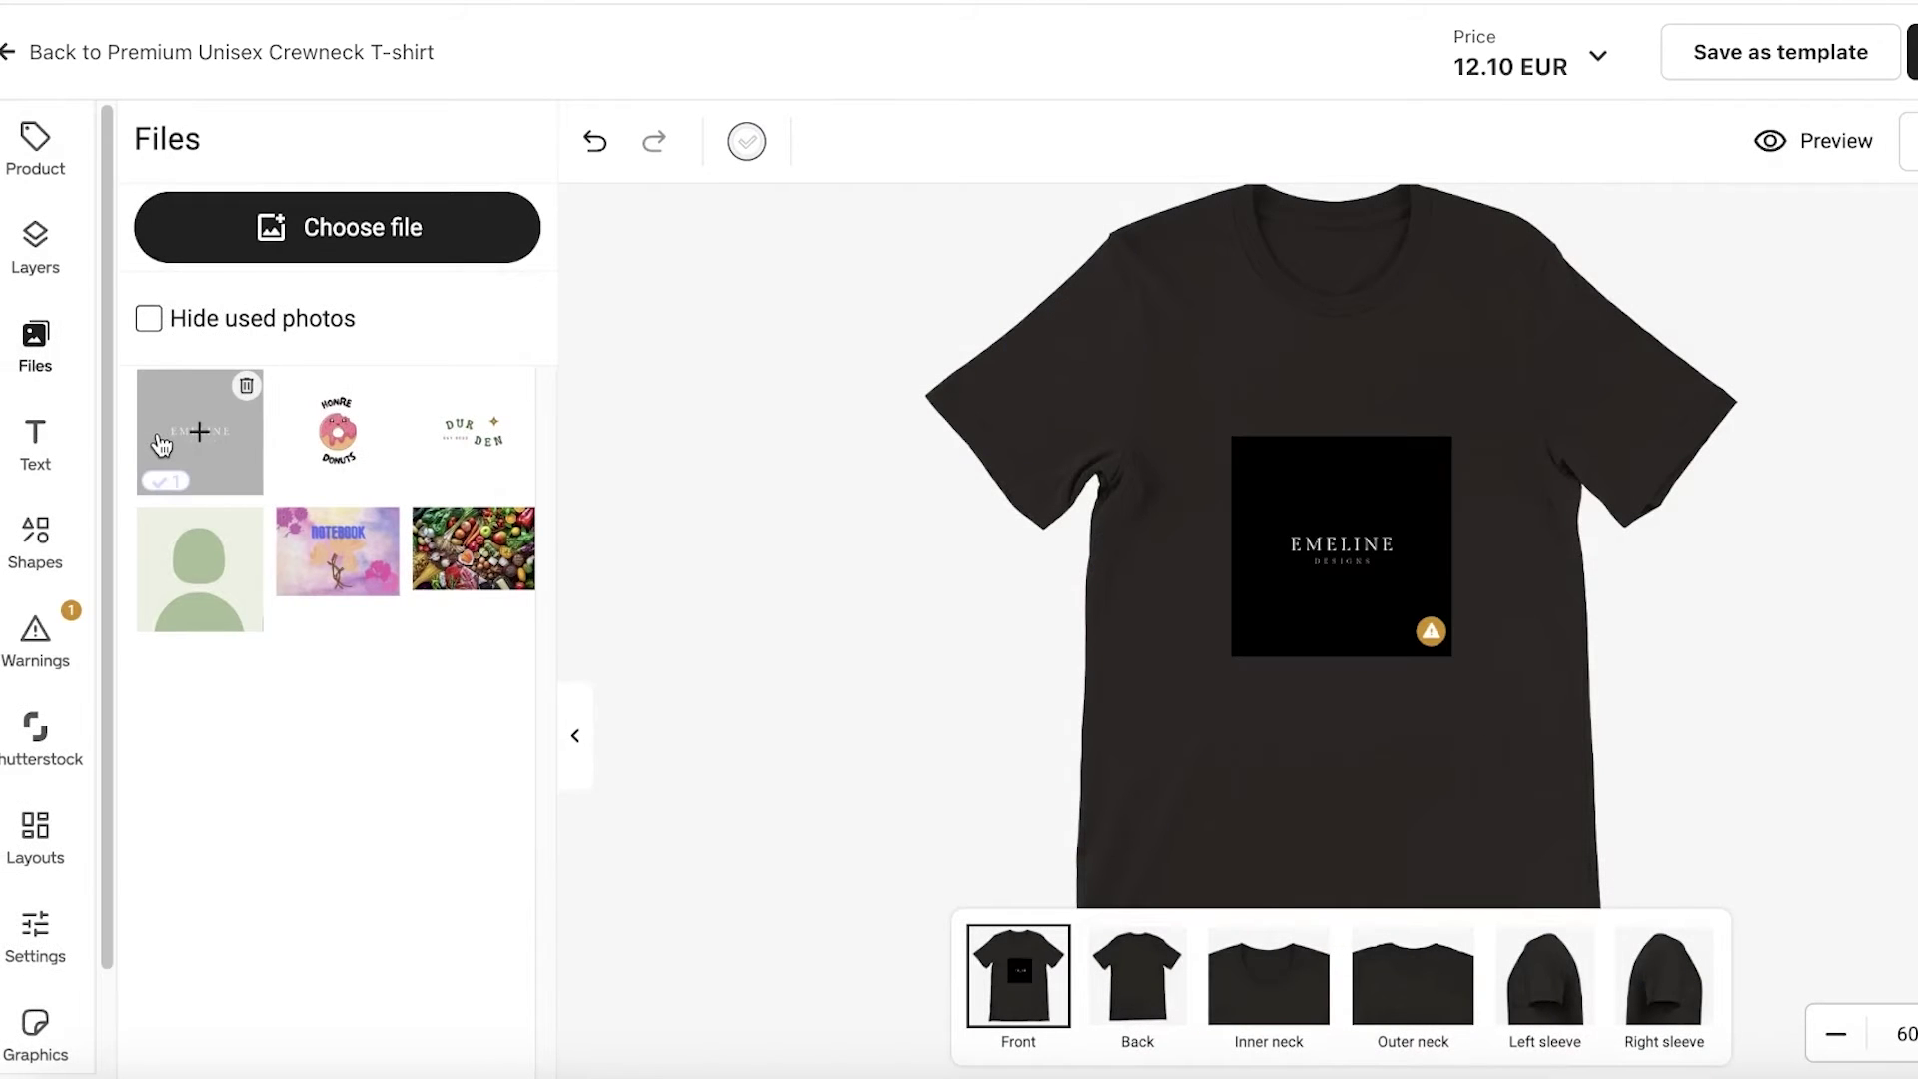
{"action": "left_click", "coordinate": [24, 627]}
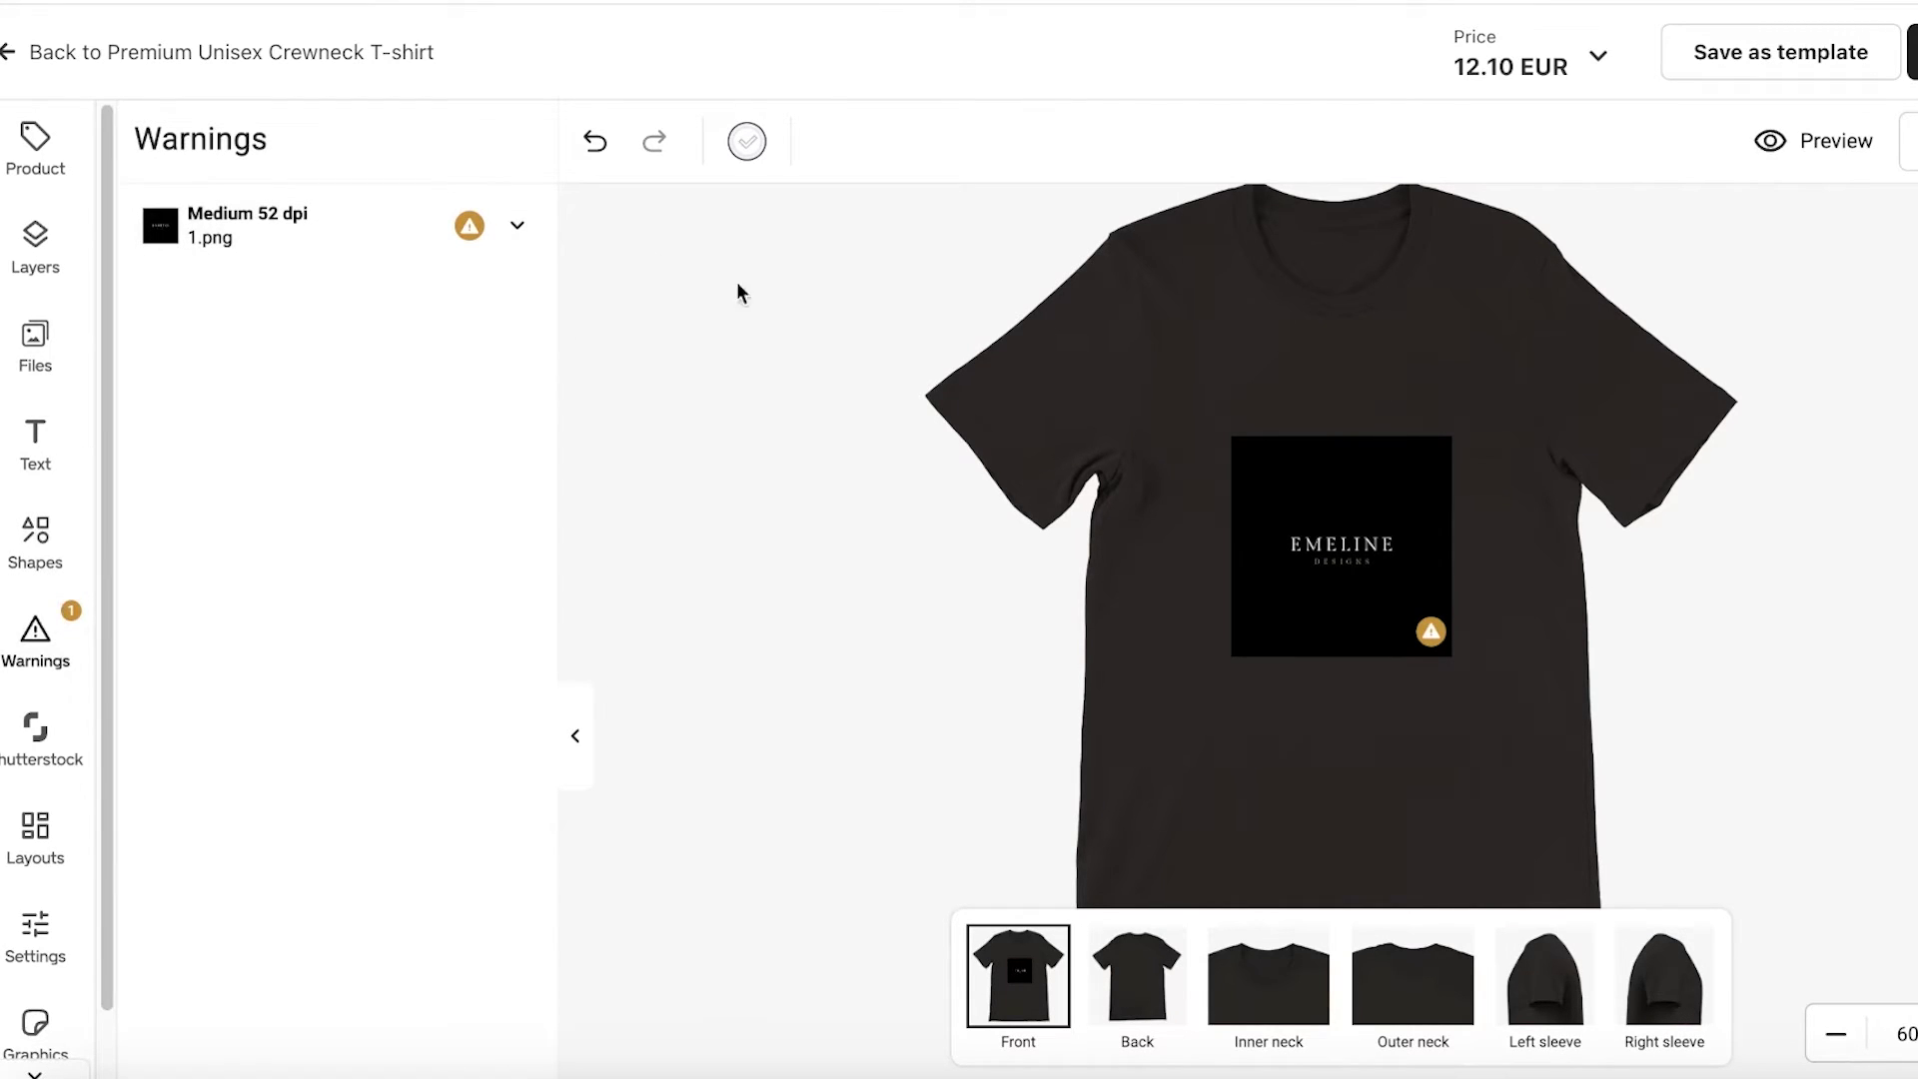
Step: Shrink the logo to a small square and center it horizontally near the top of the front print area
{"action": "left_click", "coordinate": [1238, 467]}
{"action": "left_click_drag", "start_coordinate": [1447, 433], "coordinate": [1378, 474]}
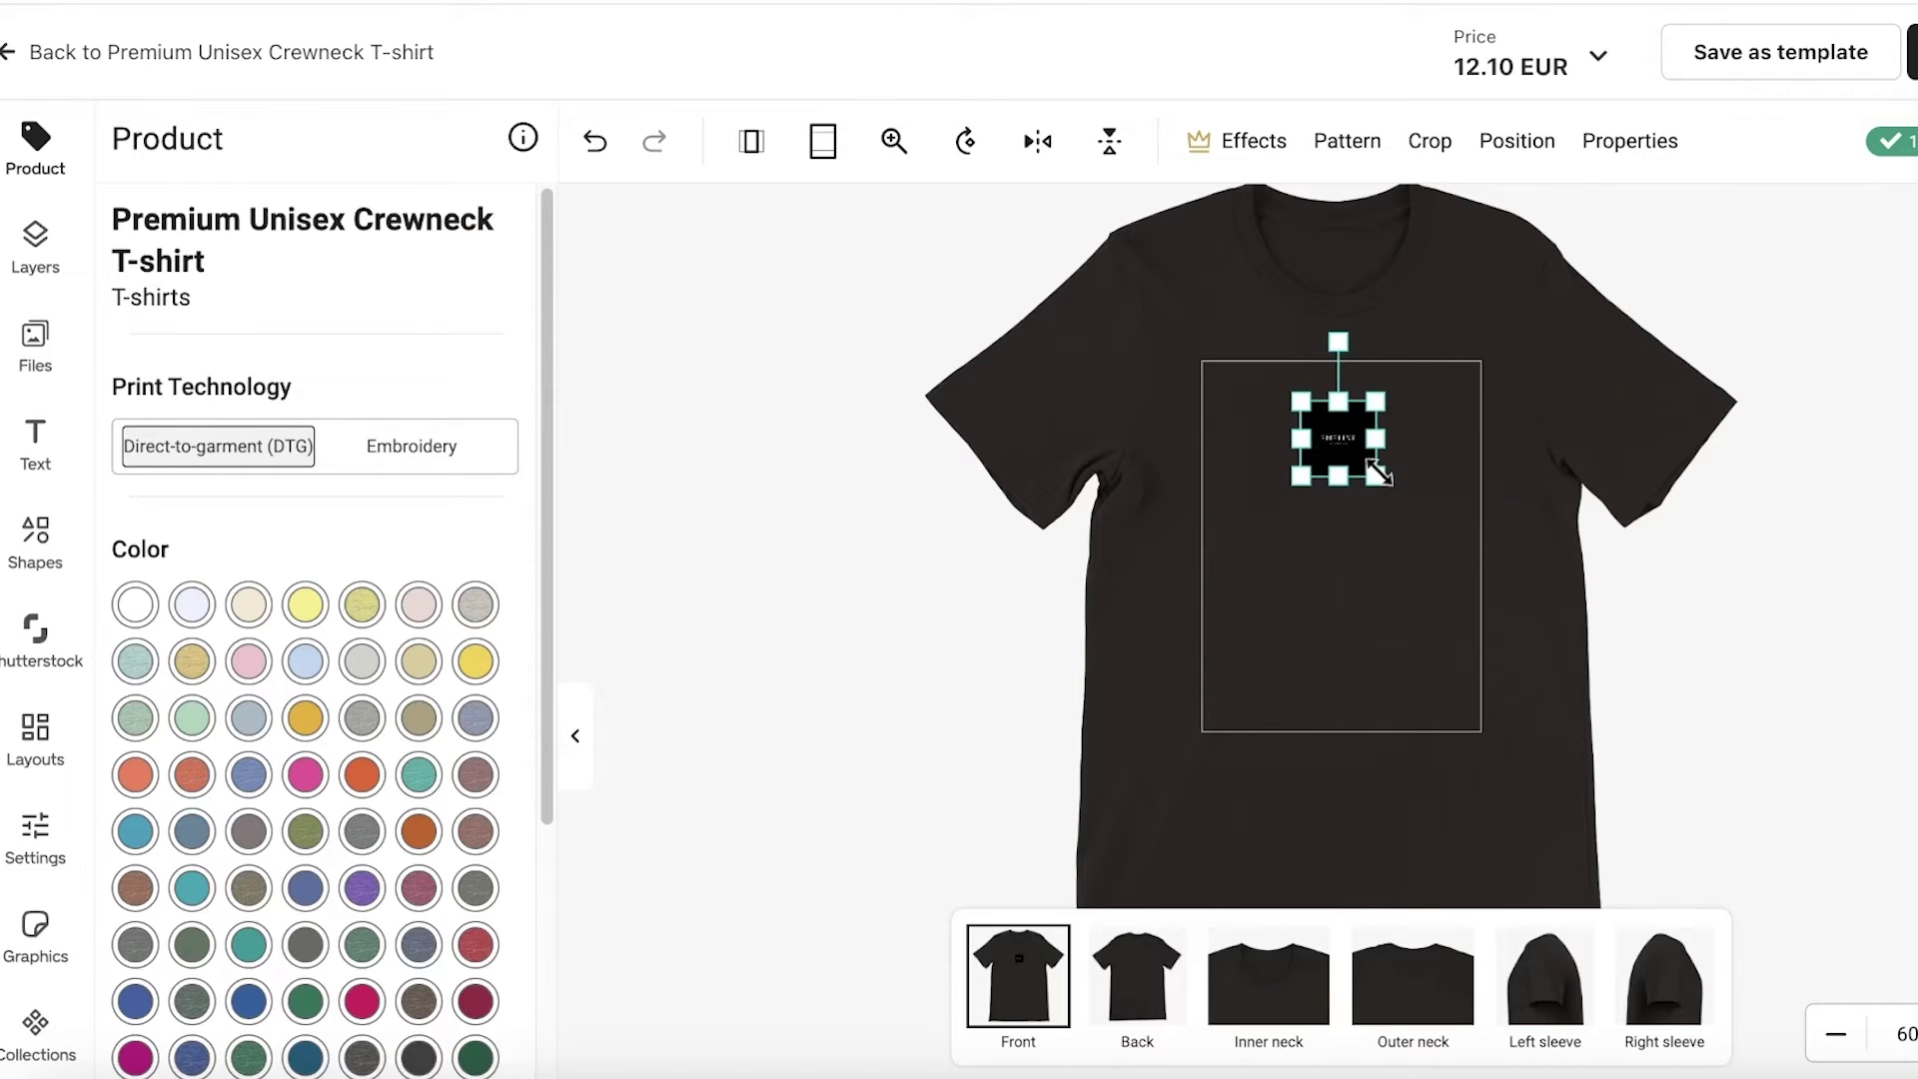
{"action": "left_click_drag", "start_coordinate": [1341, 455], "coordinate": [1339, 445]}
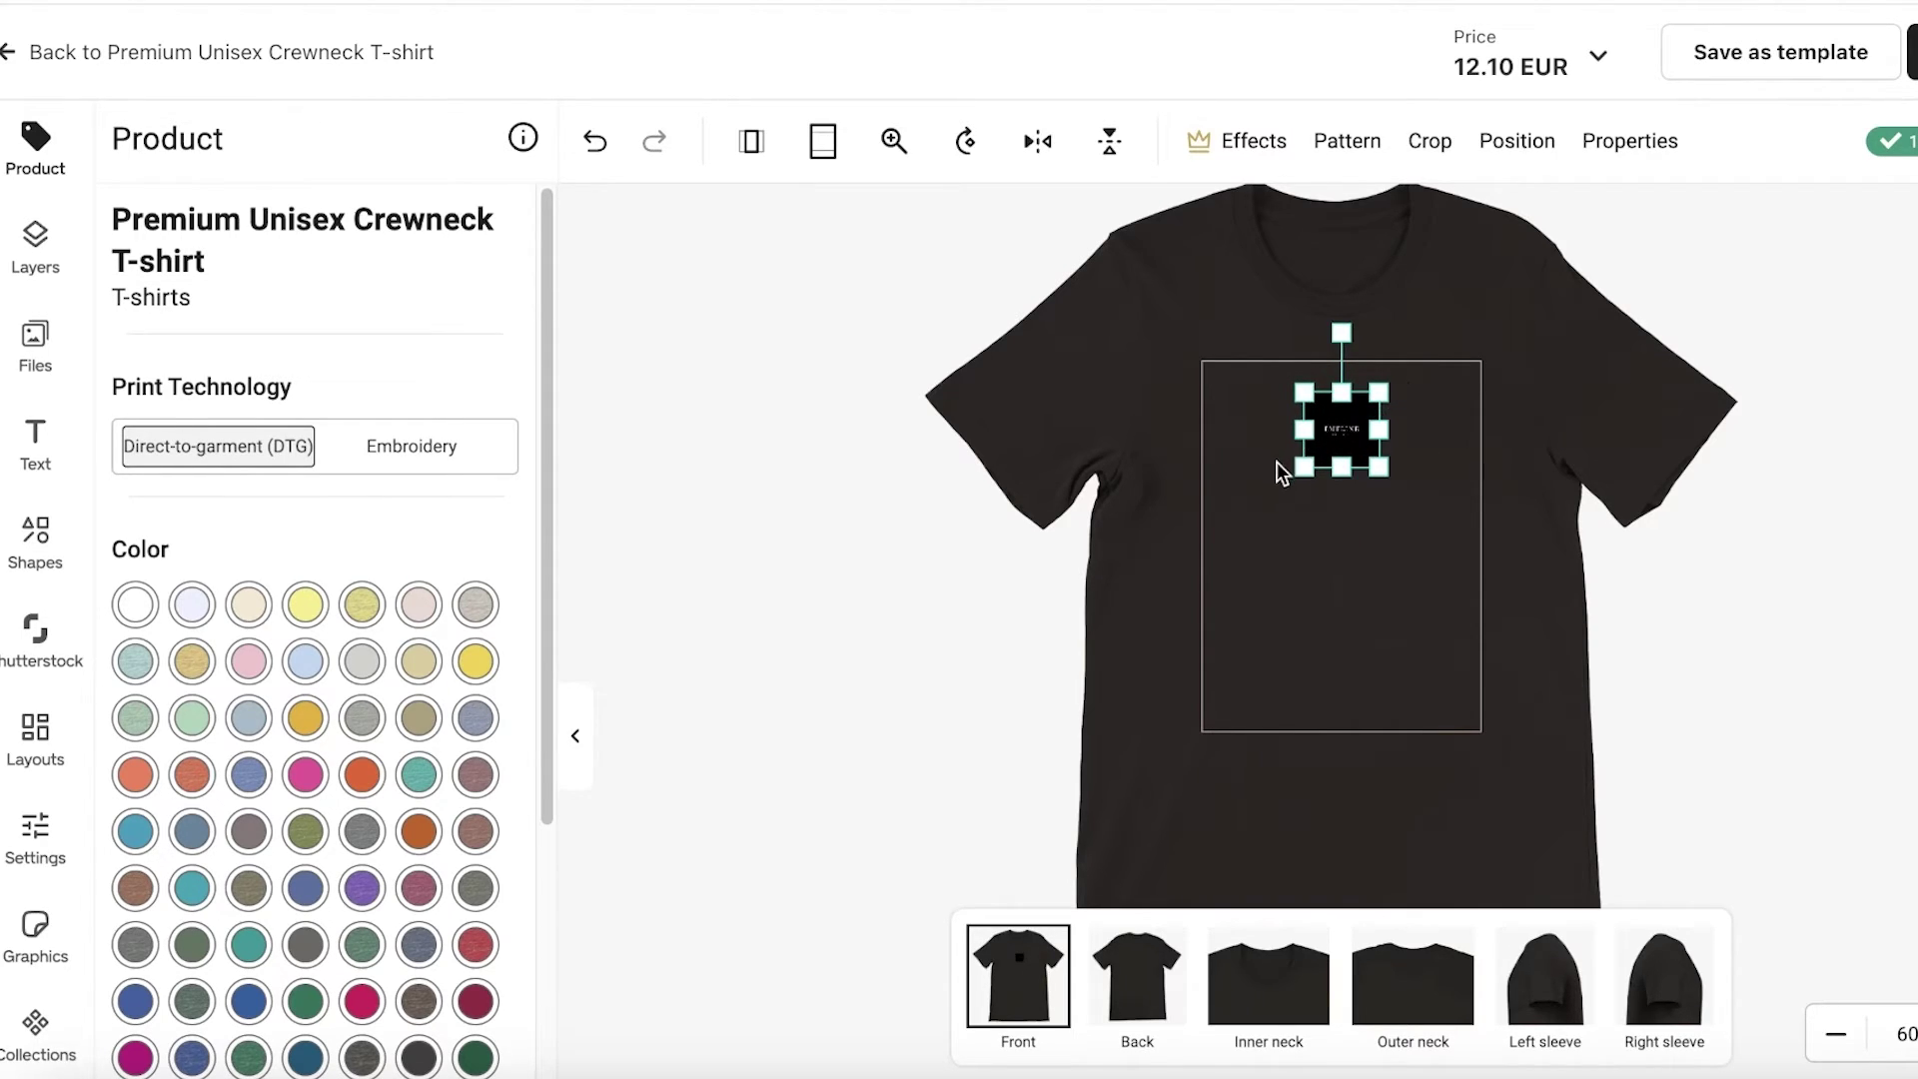
{"action": "left_click", "coordinate": [1514, 402]}
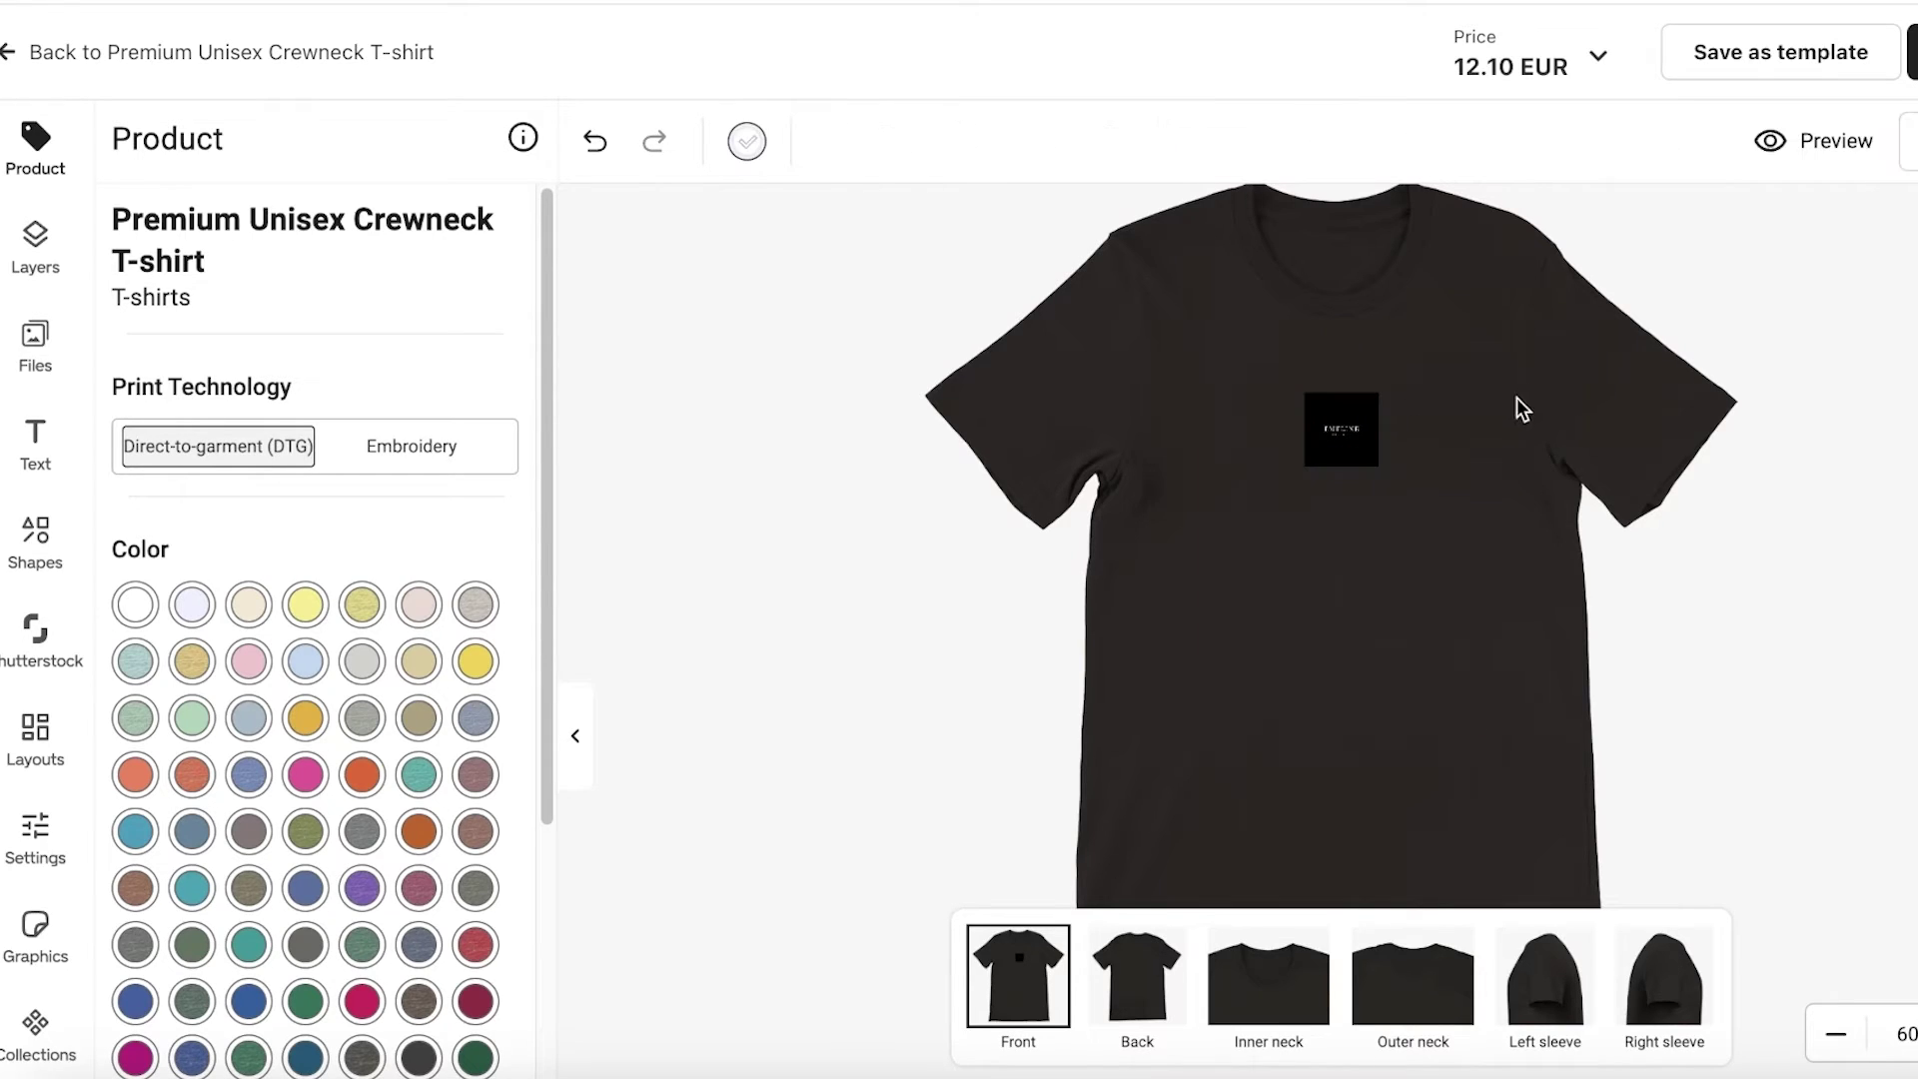
Step: Try enlarging the logo beyond the print area, and resize it back to a small square centered just below the area's upper edge
{"action": "left_click", "coordinate": [1329, 428]}
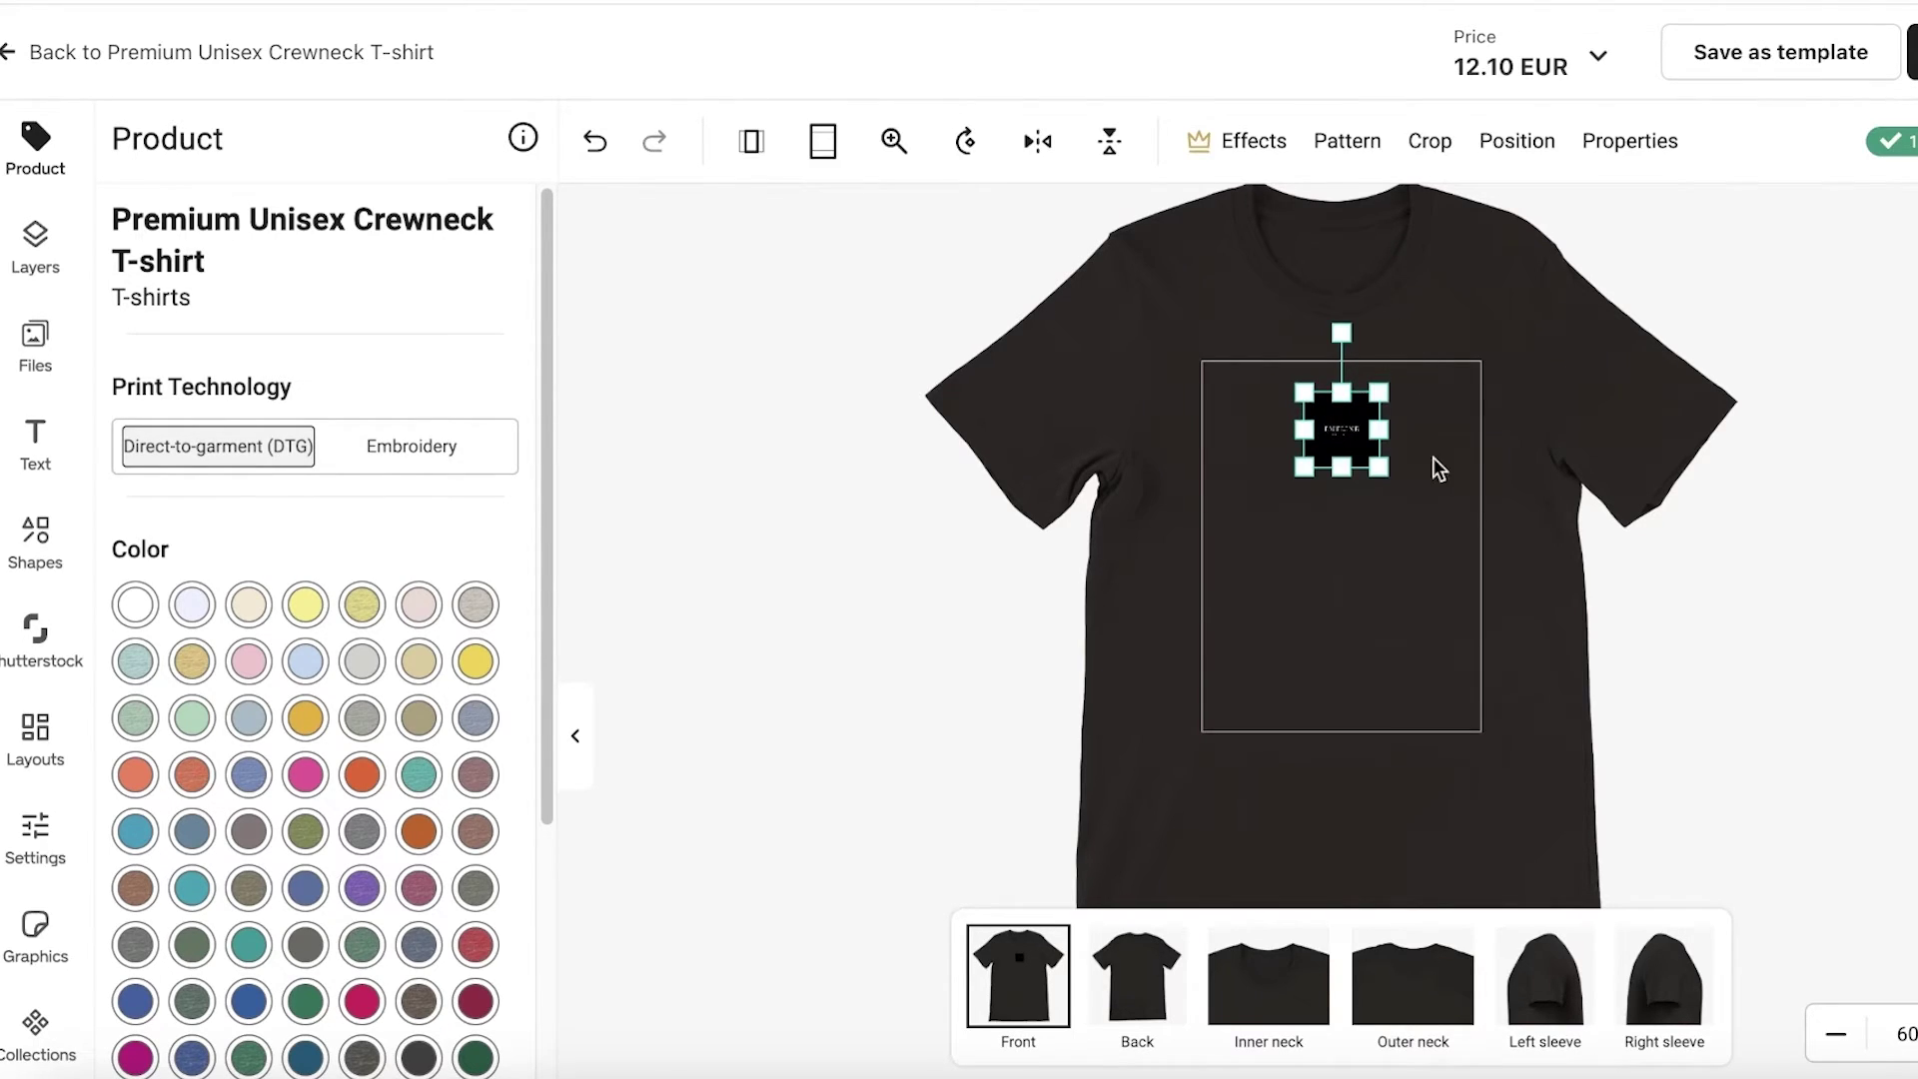
{"action": "left_click_drag", "start_coordinate": [1394, 467], "coordinate": [1802, 809]}
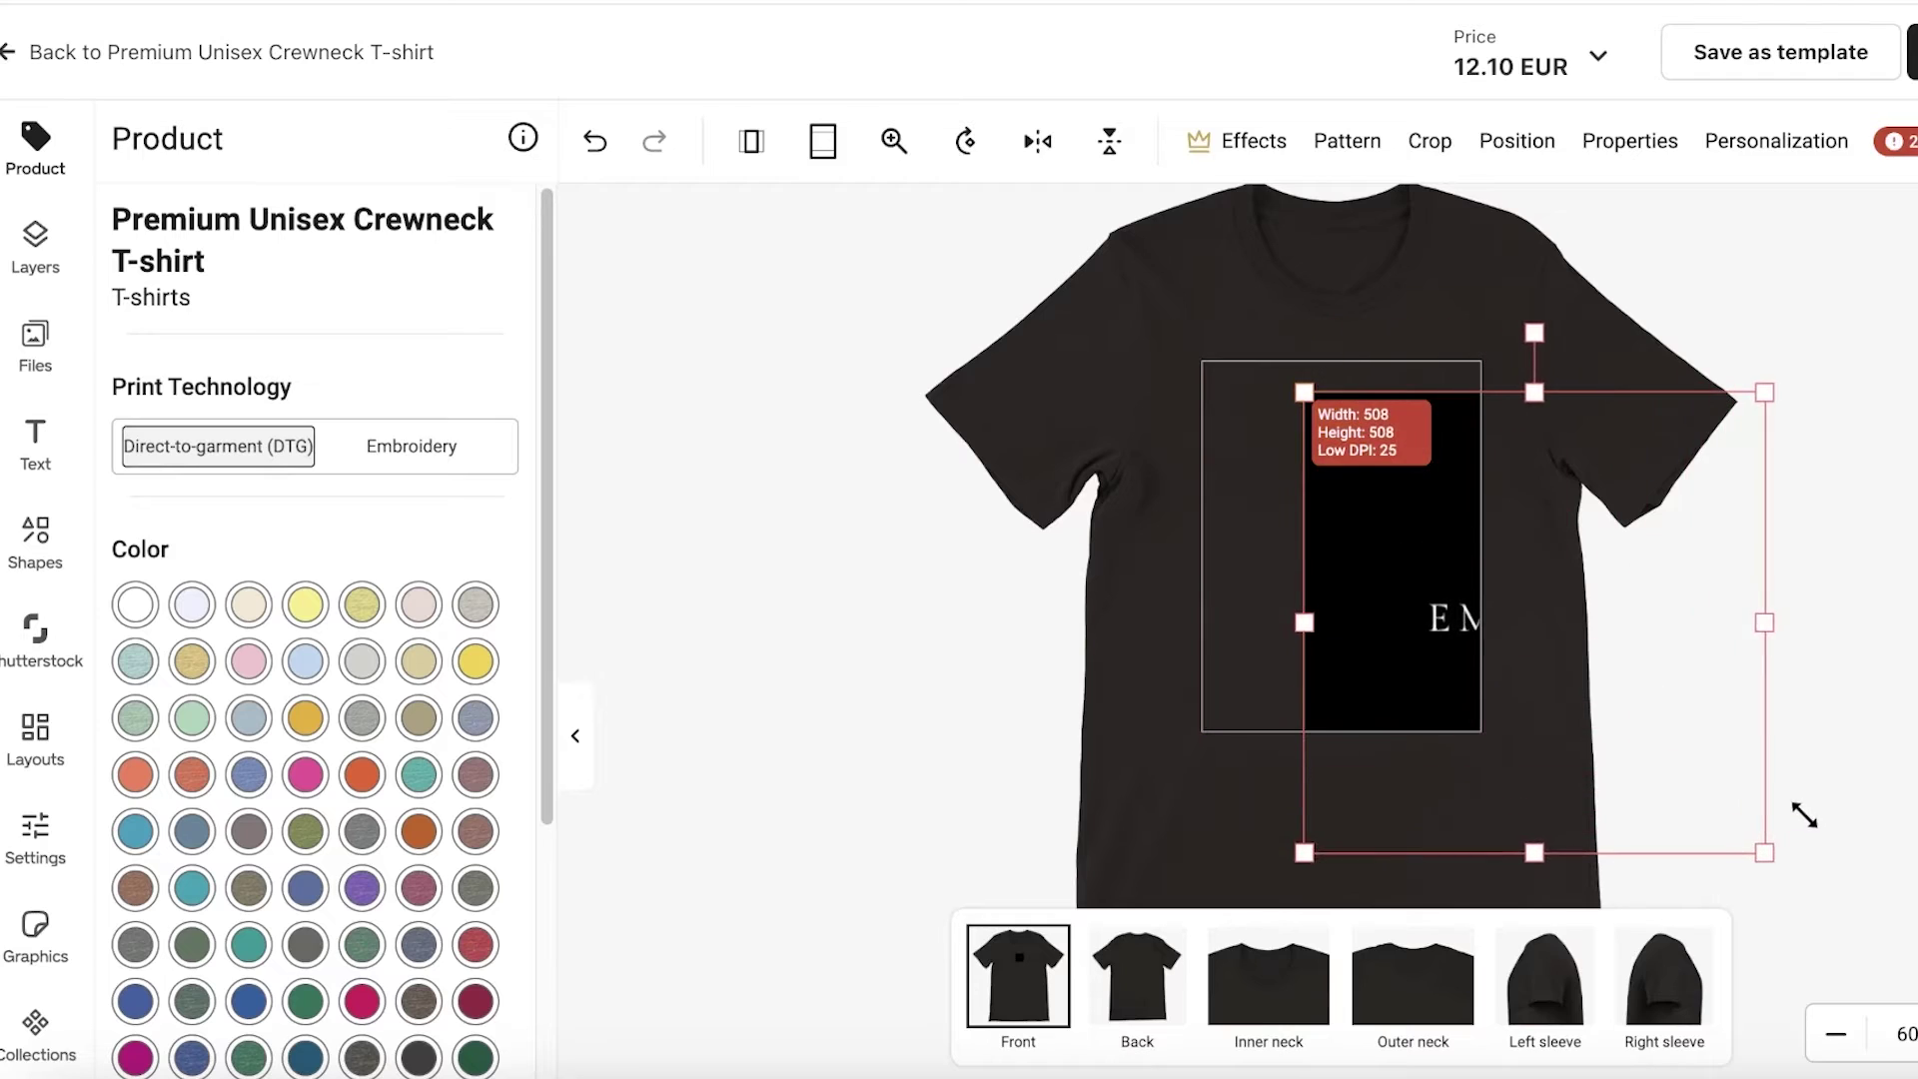
{"action": "left_click_drag", "start_coordinate": [1598, 702], "coordinate": [1439, 635]}
{"action": "left_click_drag", "start_coordinate": [1570, 776], "coordinate": [1437, 511]}
{"action": "left_click", "coordinate": [1471, 592]}
{"action": "left_click", "coordinate": [1460, 571]}
{"action": "left_click_drag", "start_coordinate": [1468, 580], "coordinate": [1349, 440]}
Step: Preview the logo on a white T-shirt, change the shirt's color to pink, and bring up the size options
{"action": "left_click", "coordinate": [140, 606]}
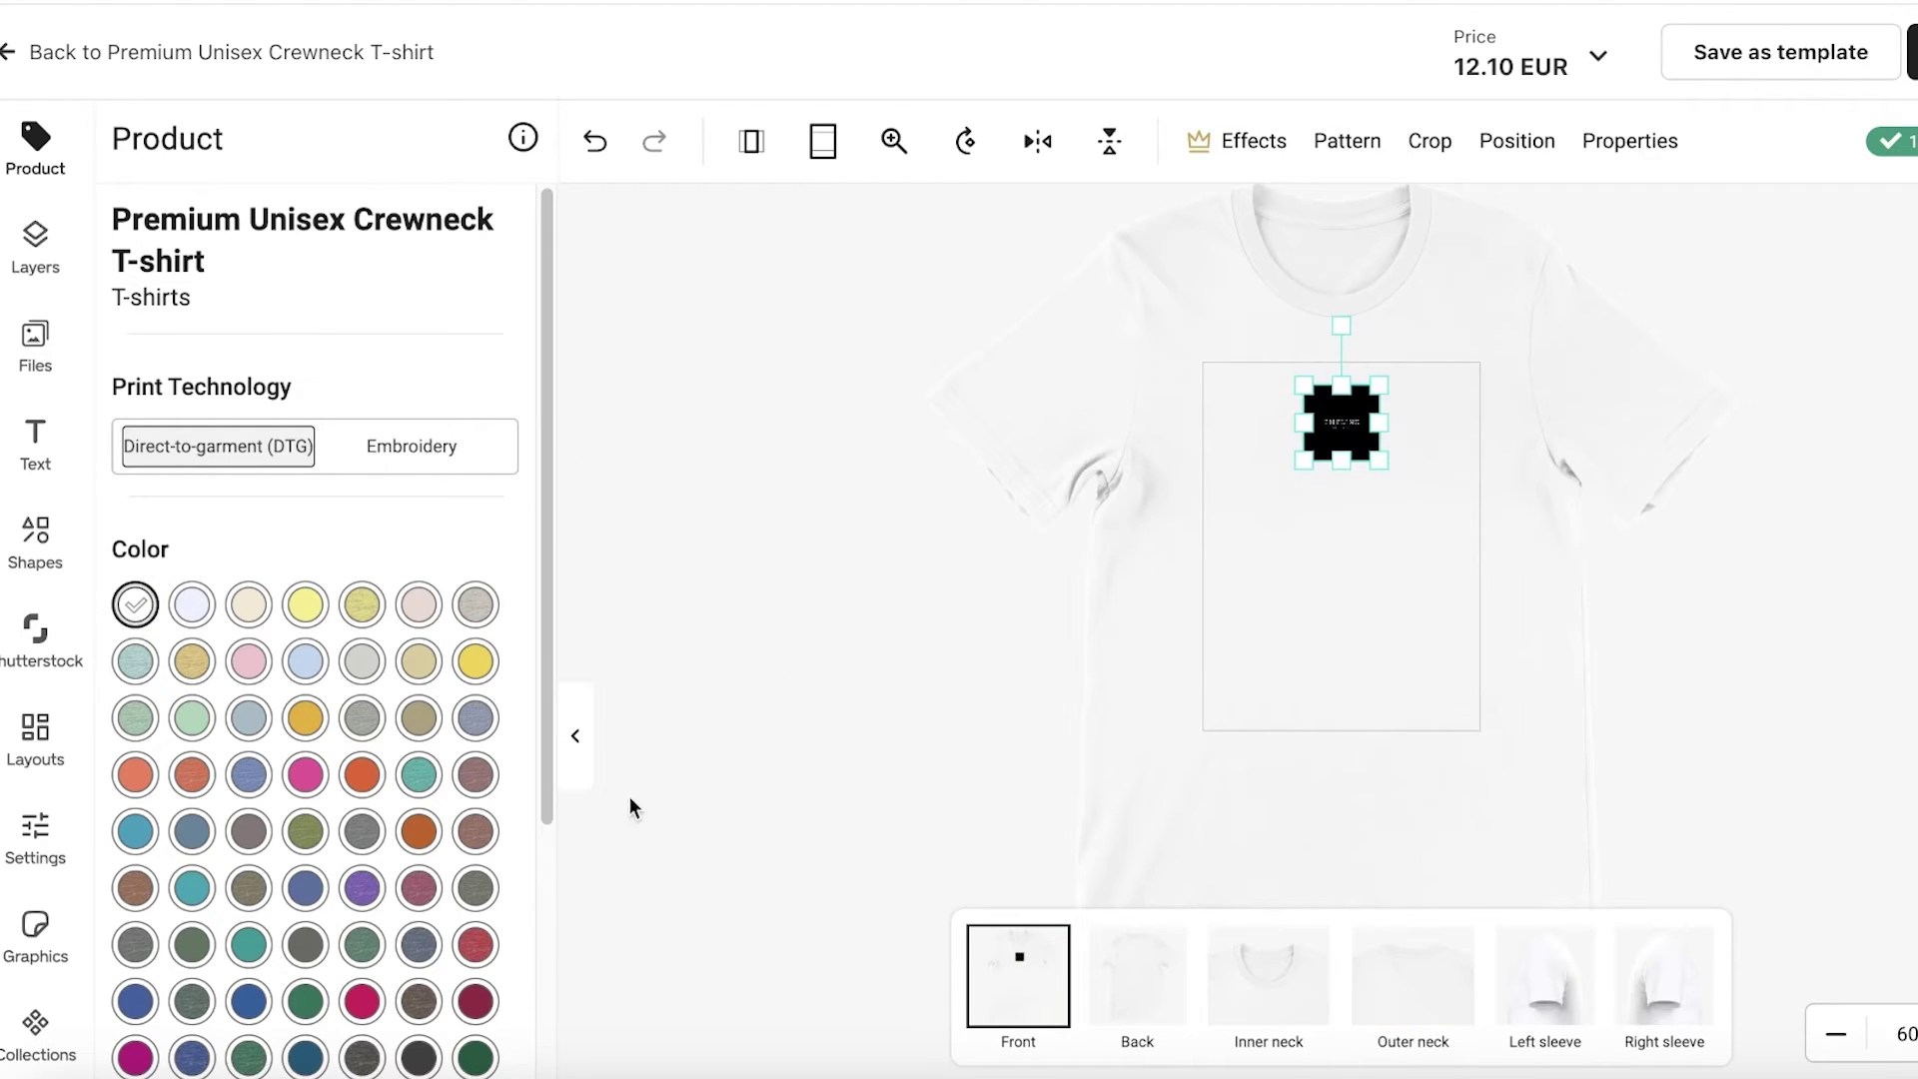
{"action": "scroll", "coordinate": [190, 599], "scroll_direction": "down", "scroll_amount": 1}
{"action": "left_click", "coordinate": [249, 656]}
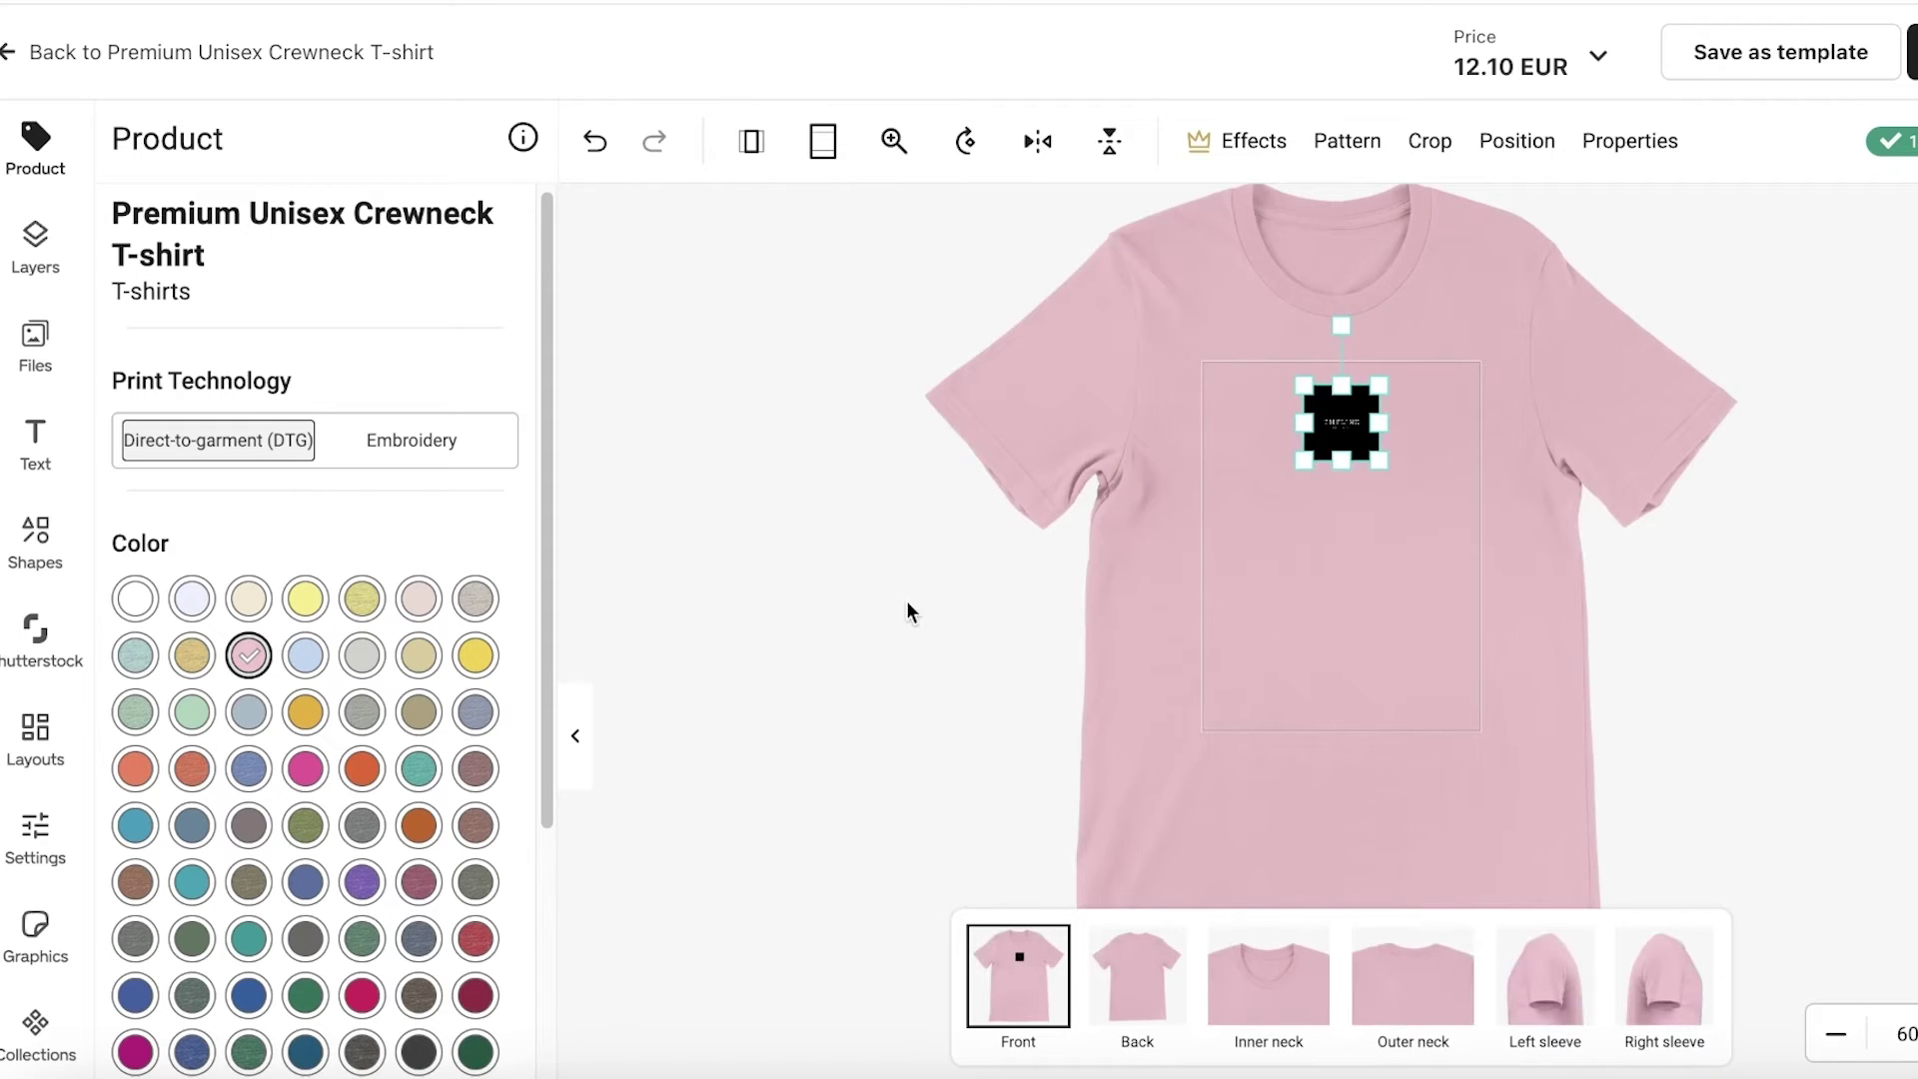
{"action": "scroll", "coordinate": [554, 747], "scroll_direction": "down", "scroll_amount": 5}
{"action": "scroll", "coordinate": [361, 741], "scroll_direction": "down", "scroll_amount": 1}
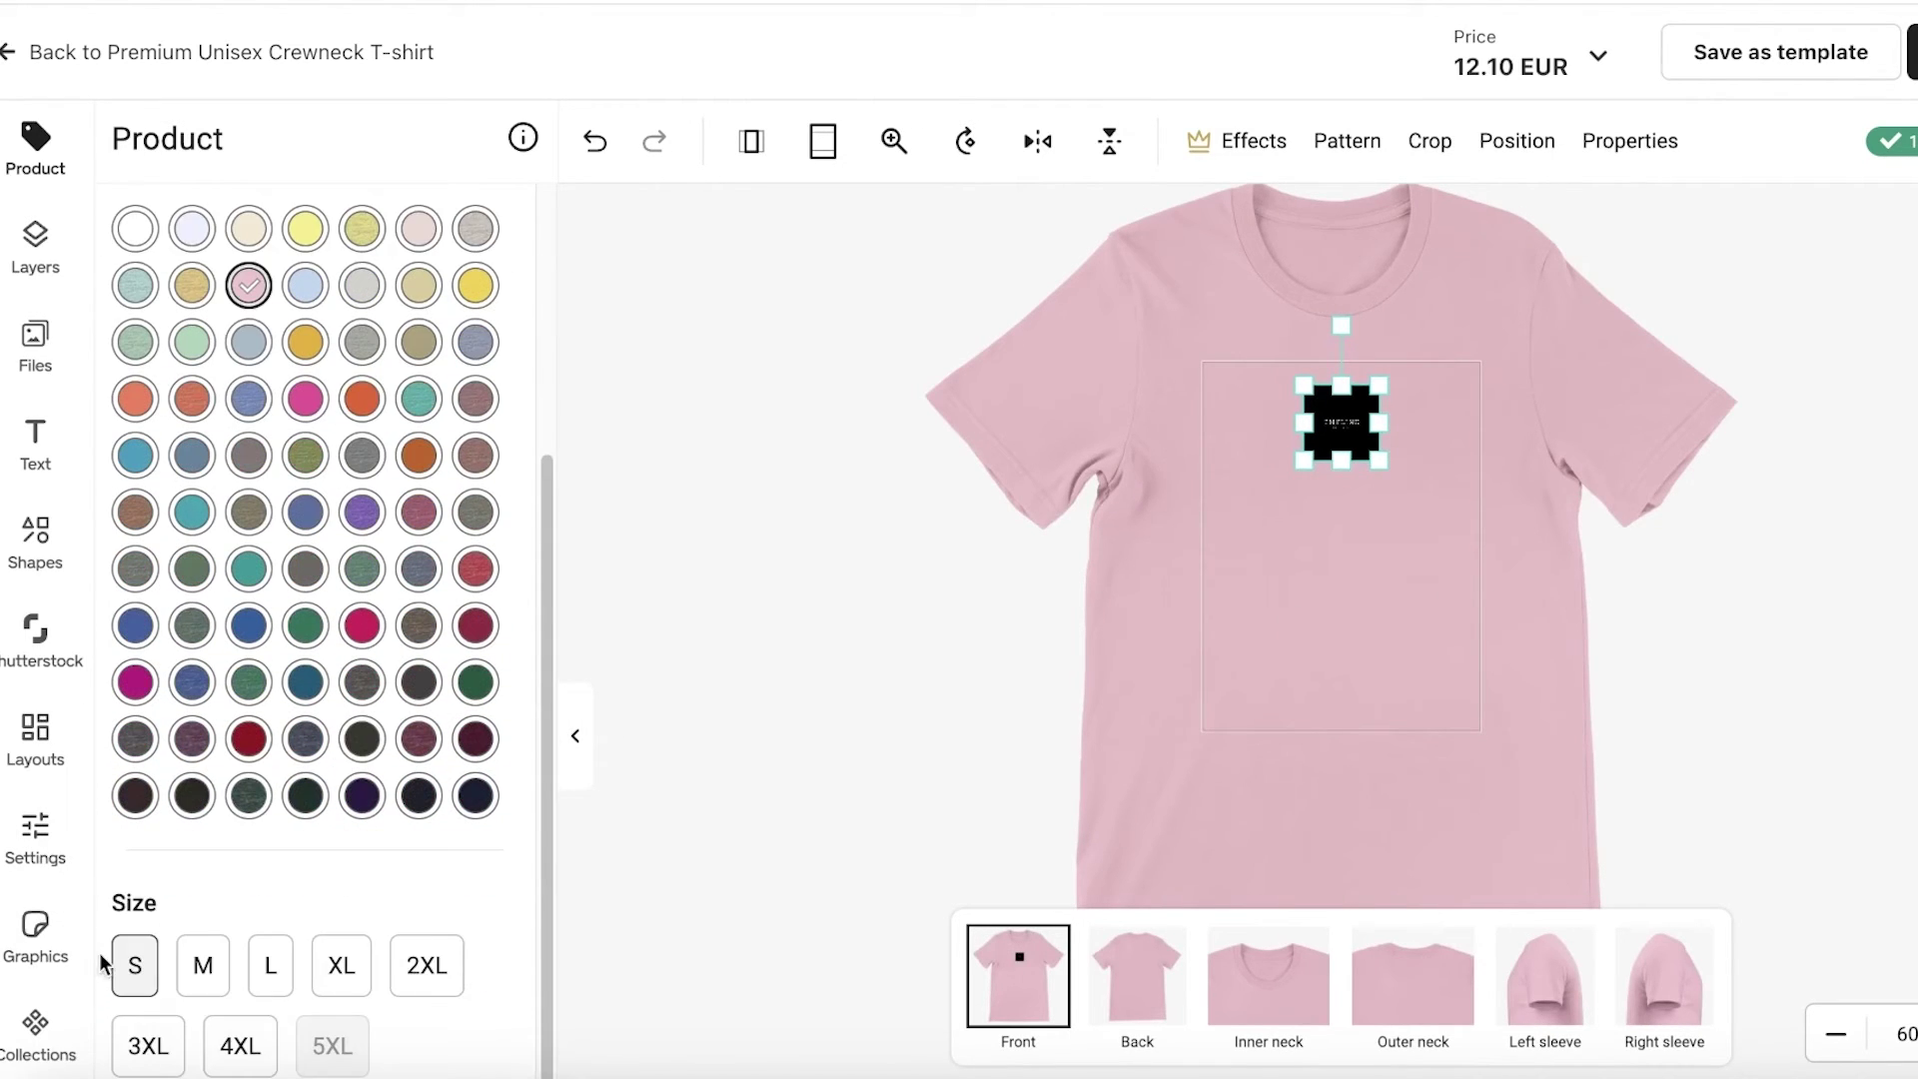
Step: Place the uploaded donut logo on the T-shirt's back and move it up toward the neckline
{"action": "scroll", "coordinate": [378, 964], "scroll_direction": "up", "scroll_amount": 5}
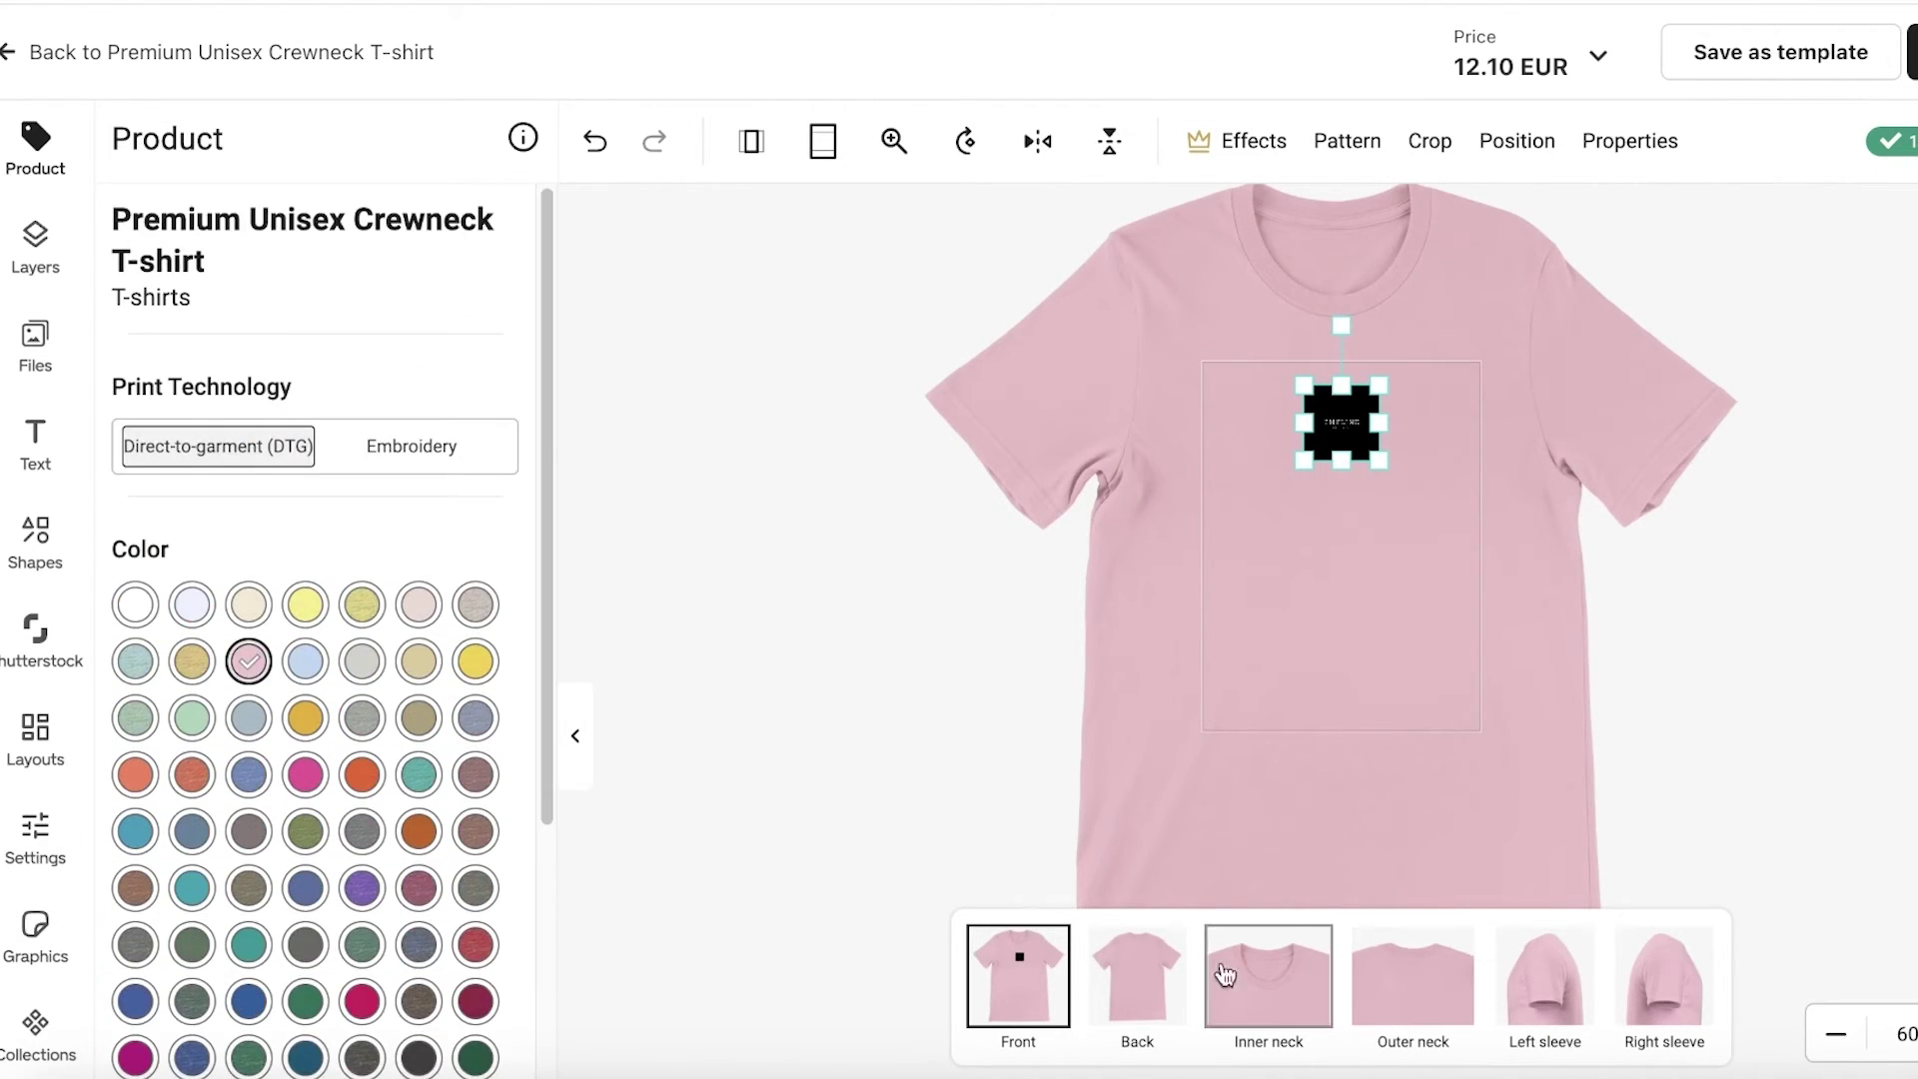
{"action": "left_click", "coordinate": [1133, 971]}
{"action": "left_click", "coordinate": [35, 342]}
{"action": "left_click", "coordinate": [311, 430]}
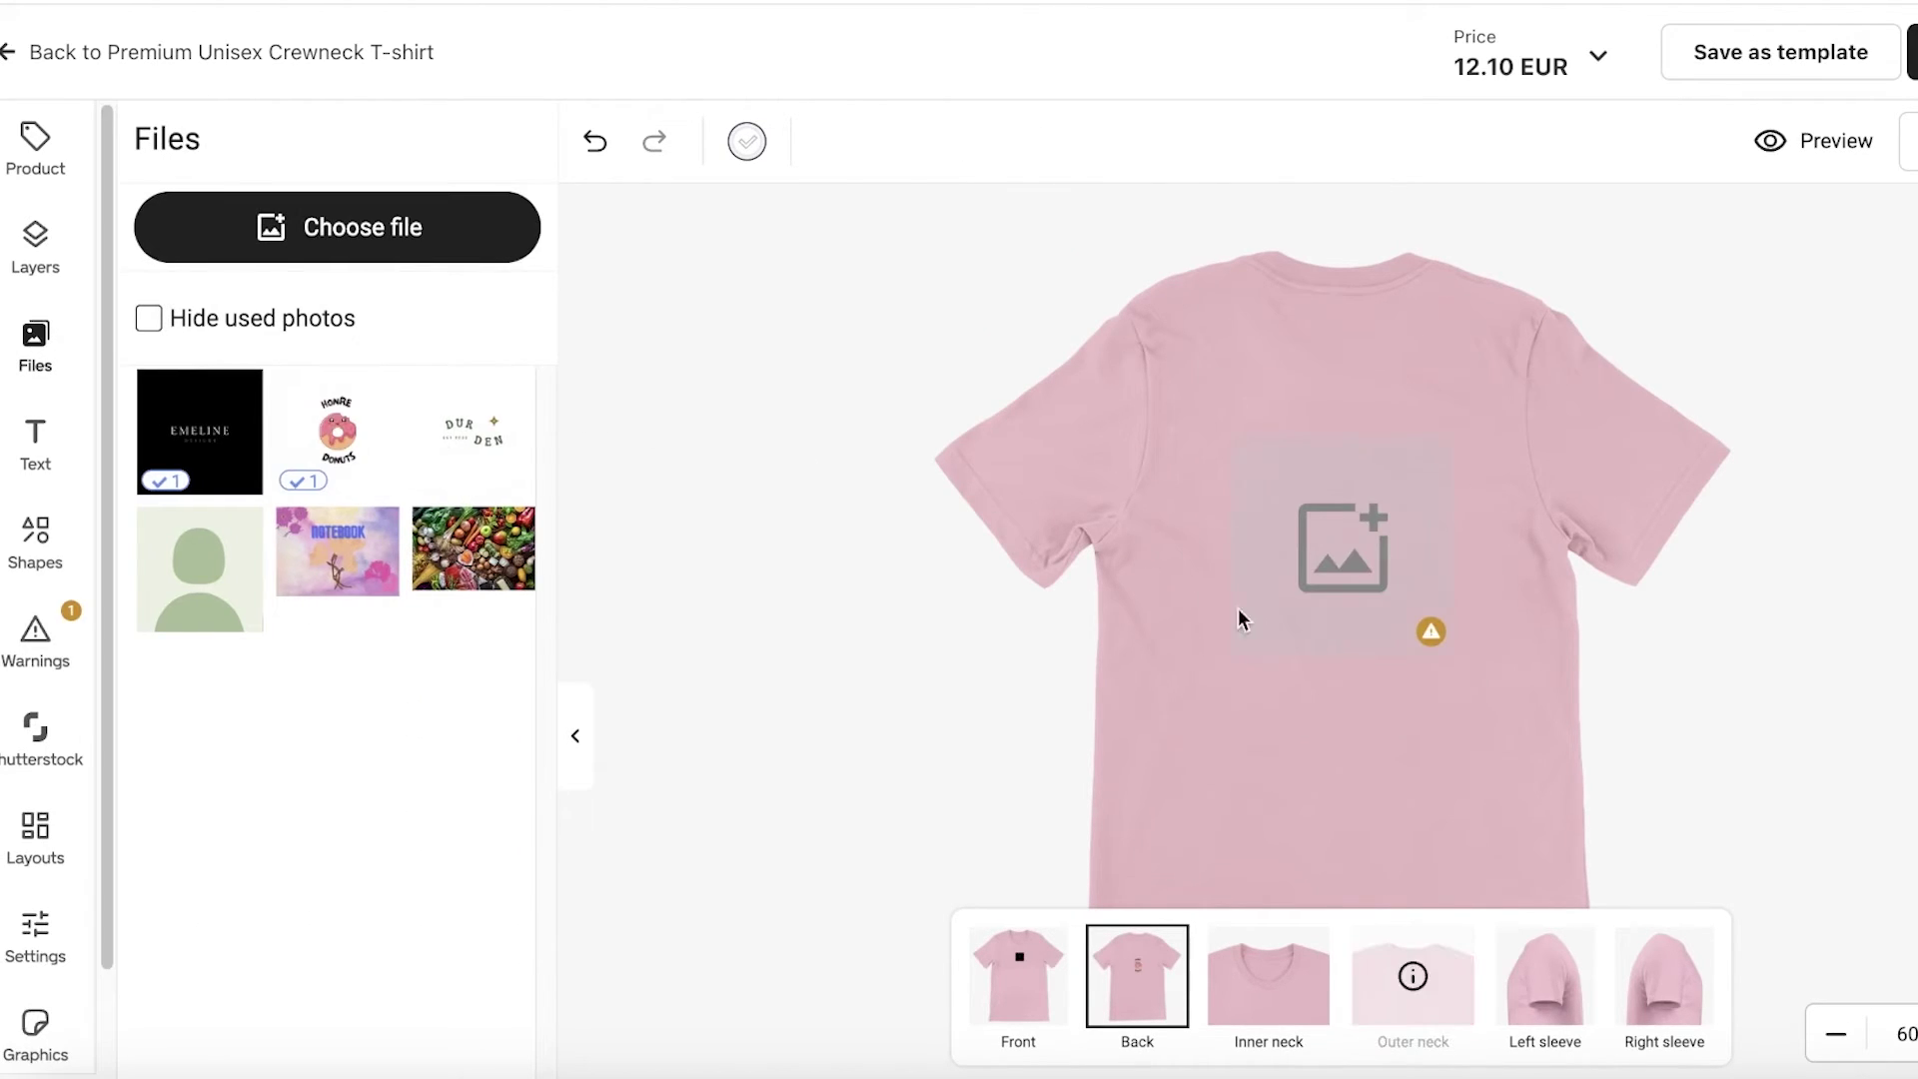
{"action": "left_click_drag", "start_coordinate": [1329, 591], "coordinate": [1352, 415]}
{"action": "left_click", "coordinate": [1734, 549]}
Step: Look at the inner neck, left sleeve and front print areas, and check the price breakdown for the prints
{"action": "left_click", "coordinate": [1240, 1016]}
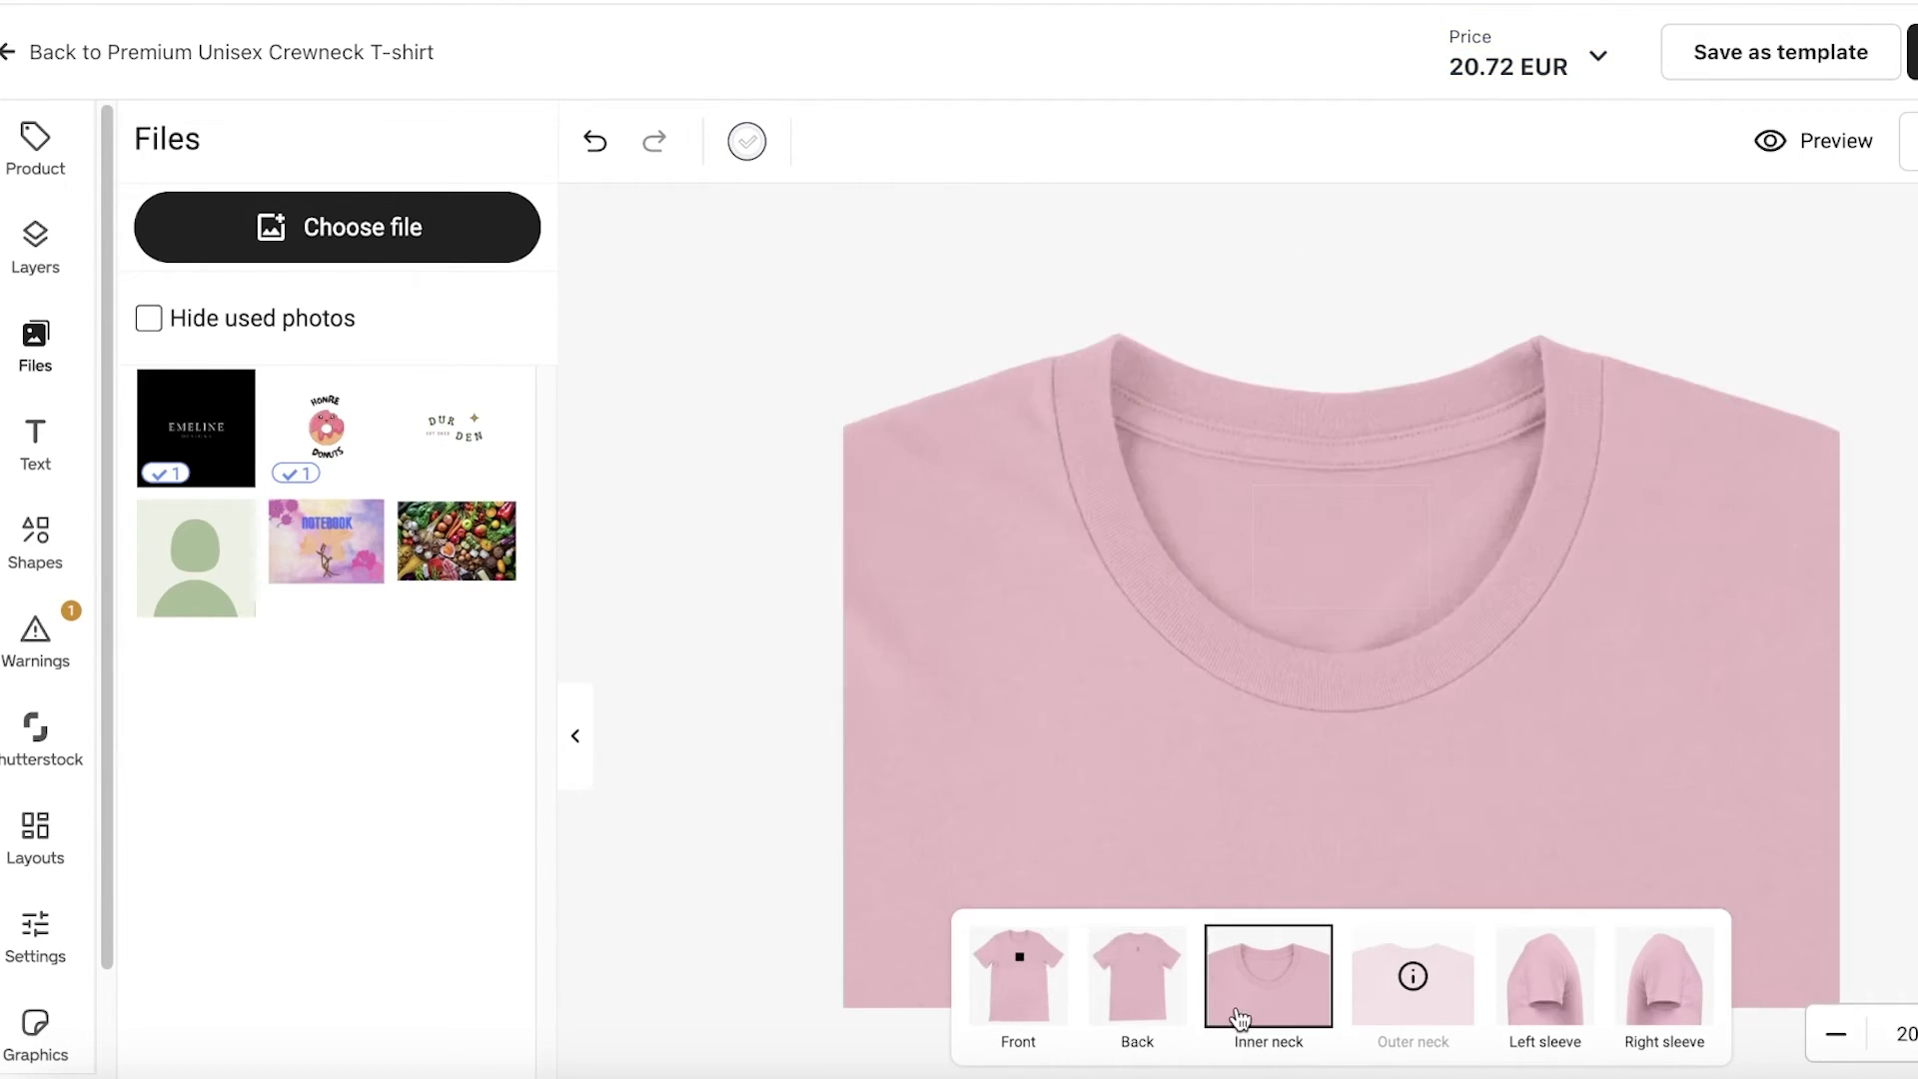
{"action": "left_click", "coordinate": [1578, 983]}
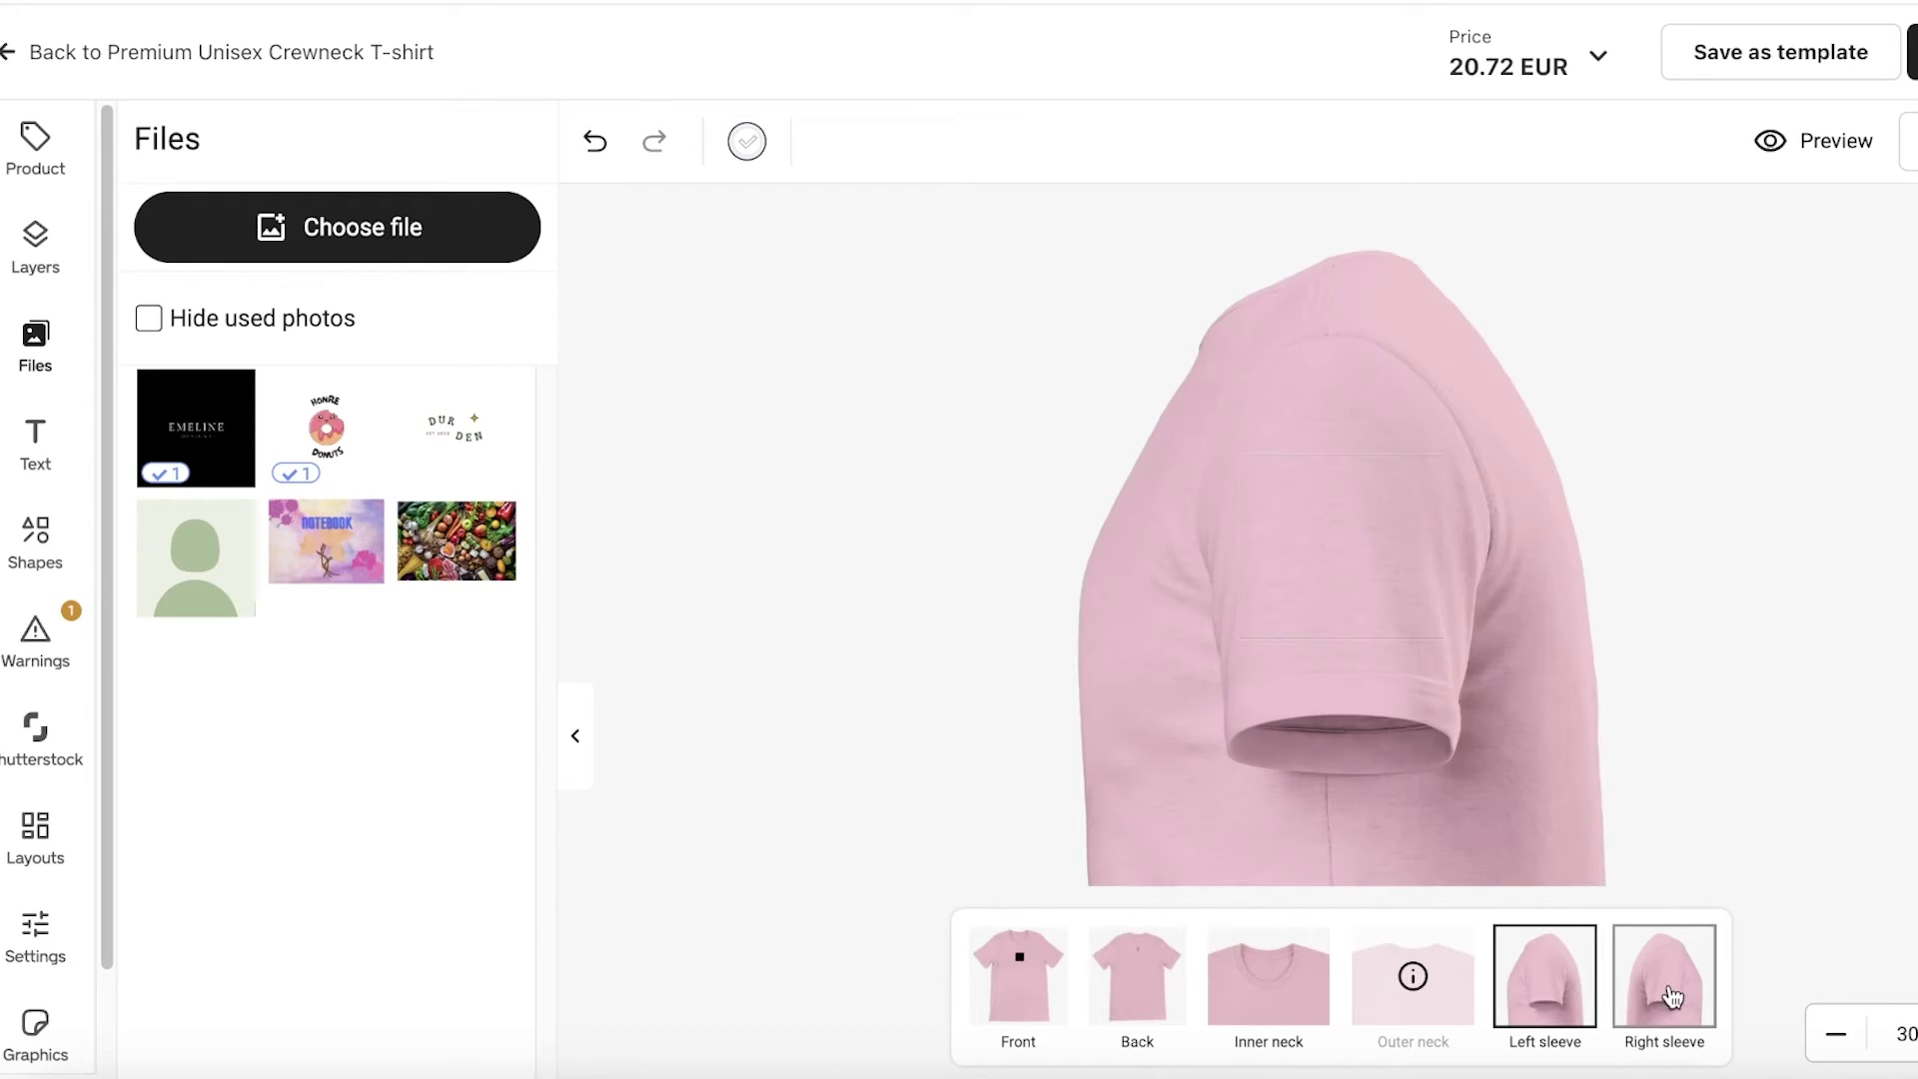
{"action": "left_click", "coordinate": [1019, 1003]}
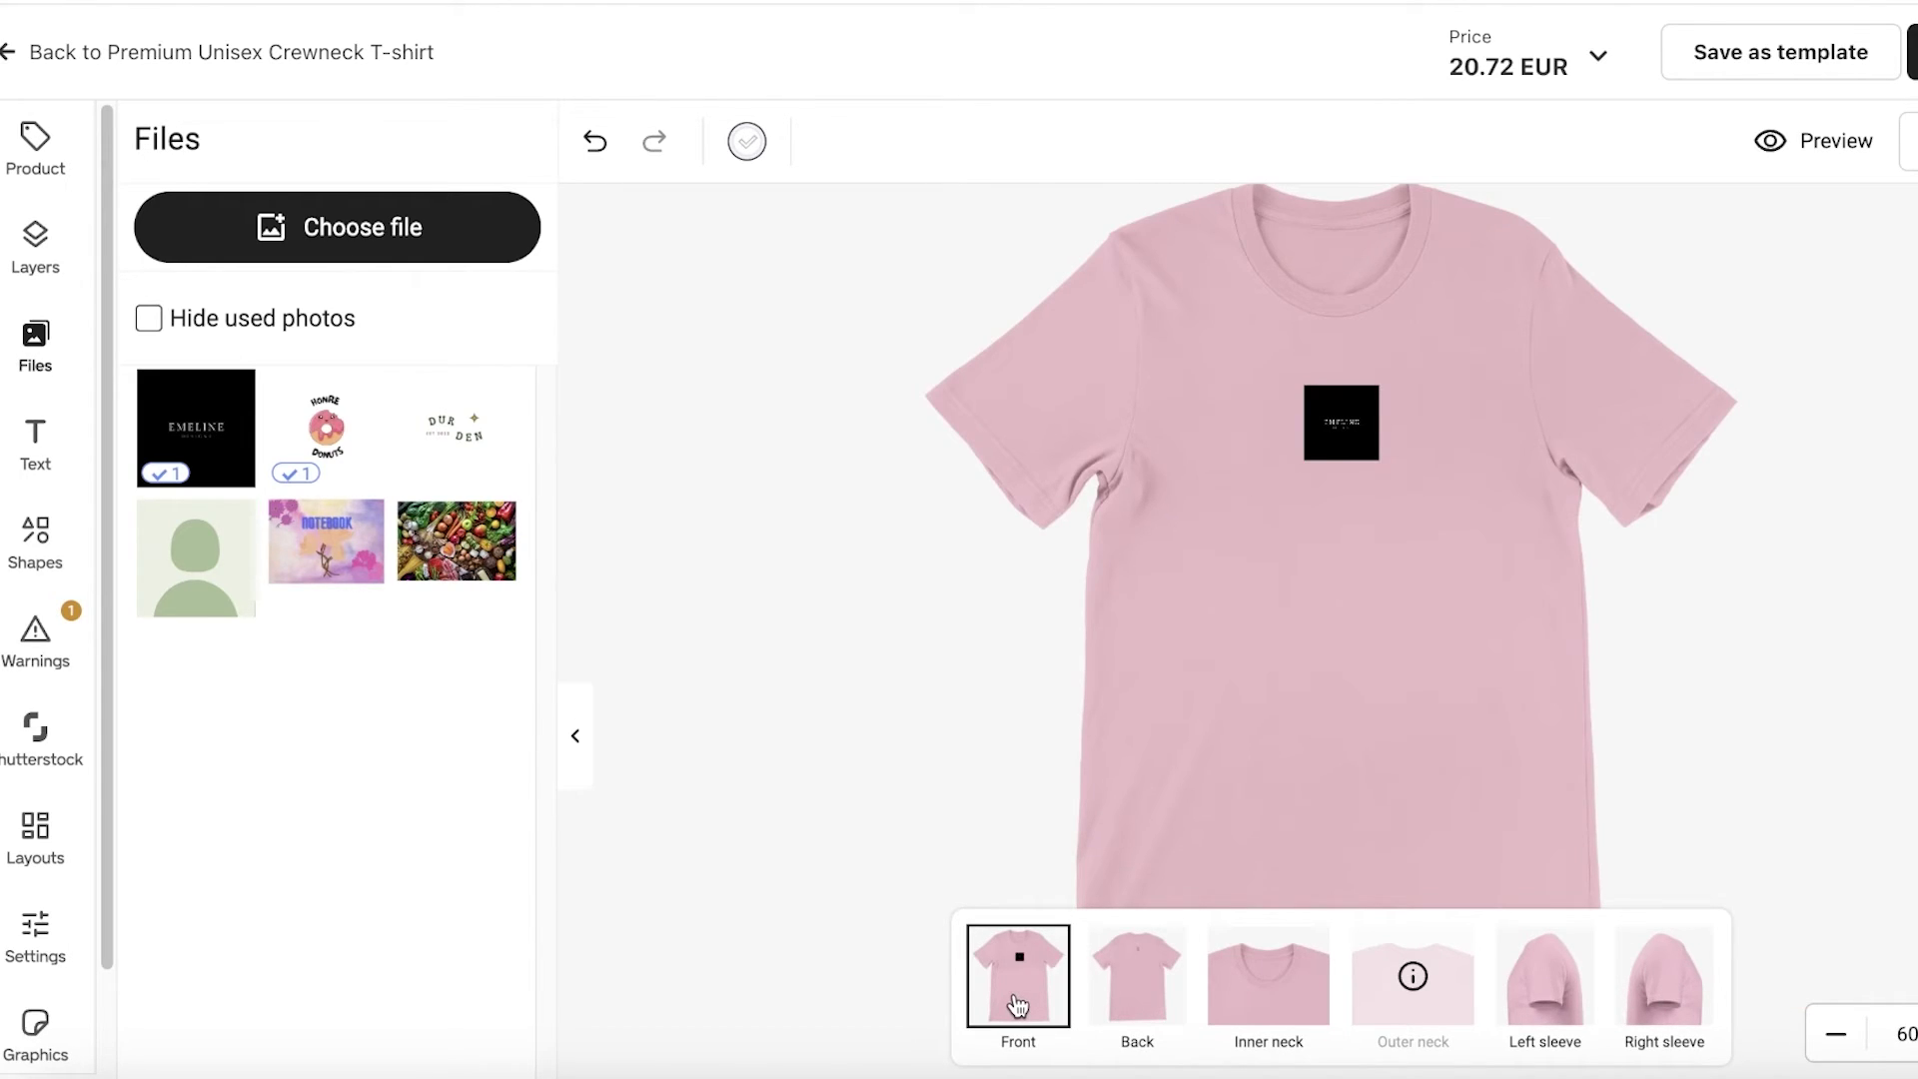
{"action": "left_click", "coordinate": [1525, 58]}
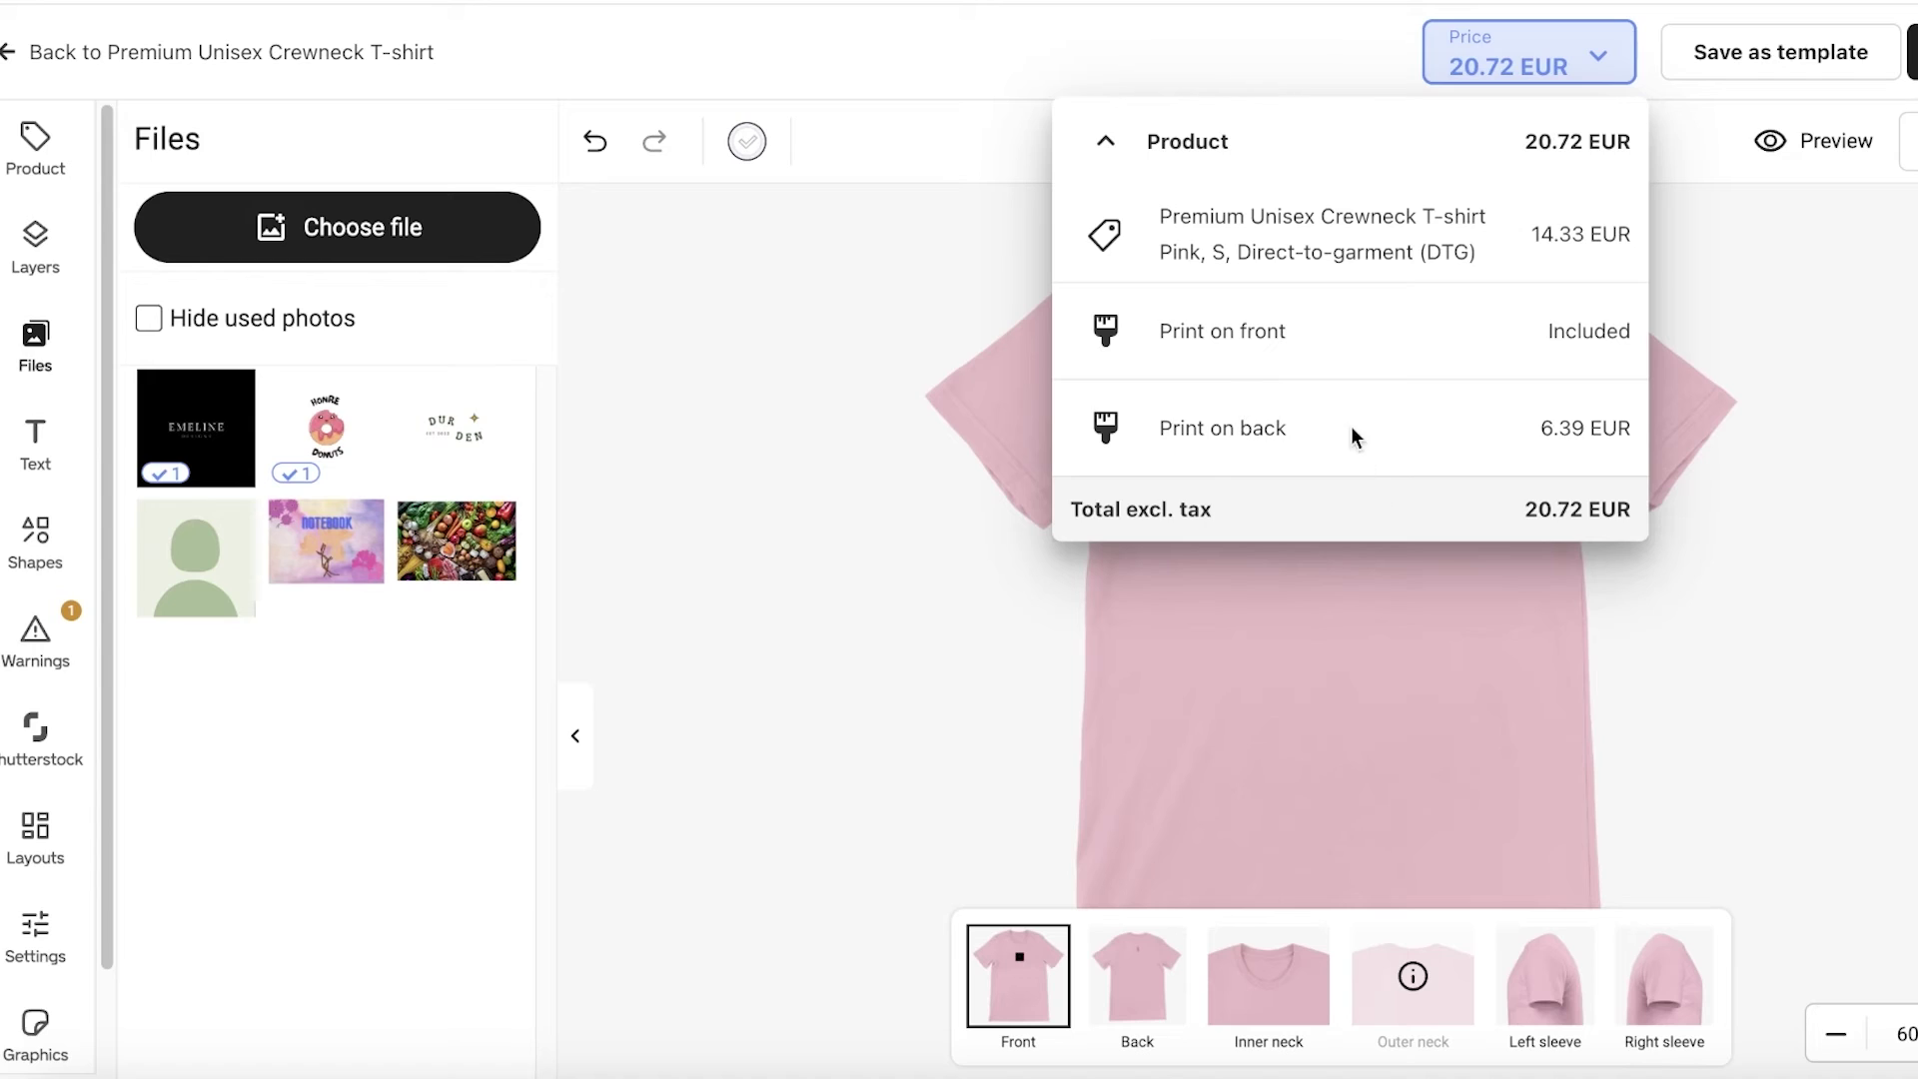
{"action": "left_click", "coordinate": [1281, 794]}
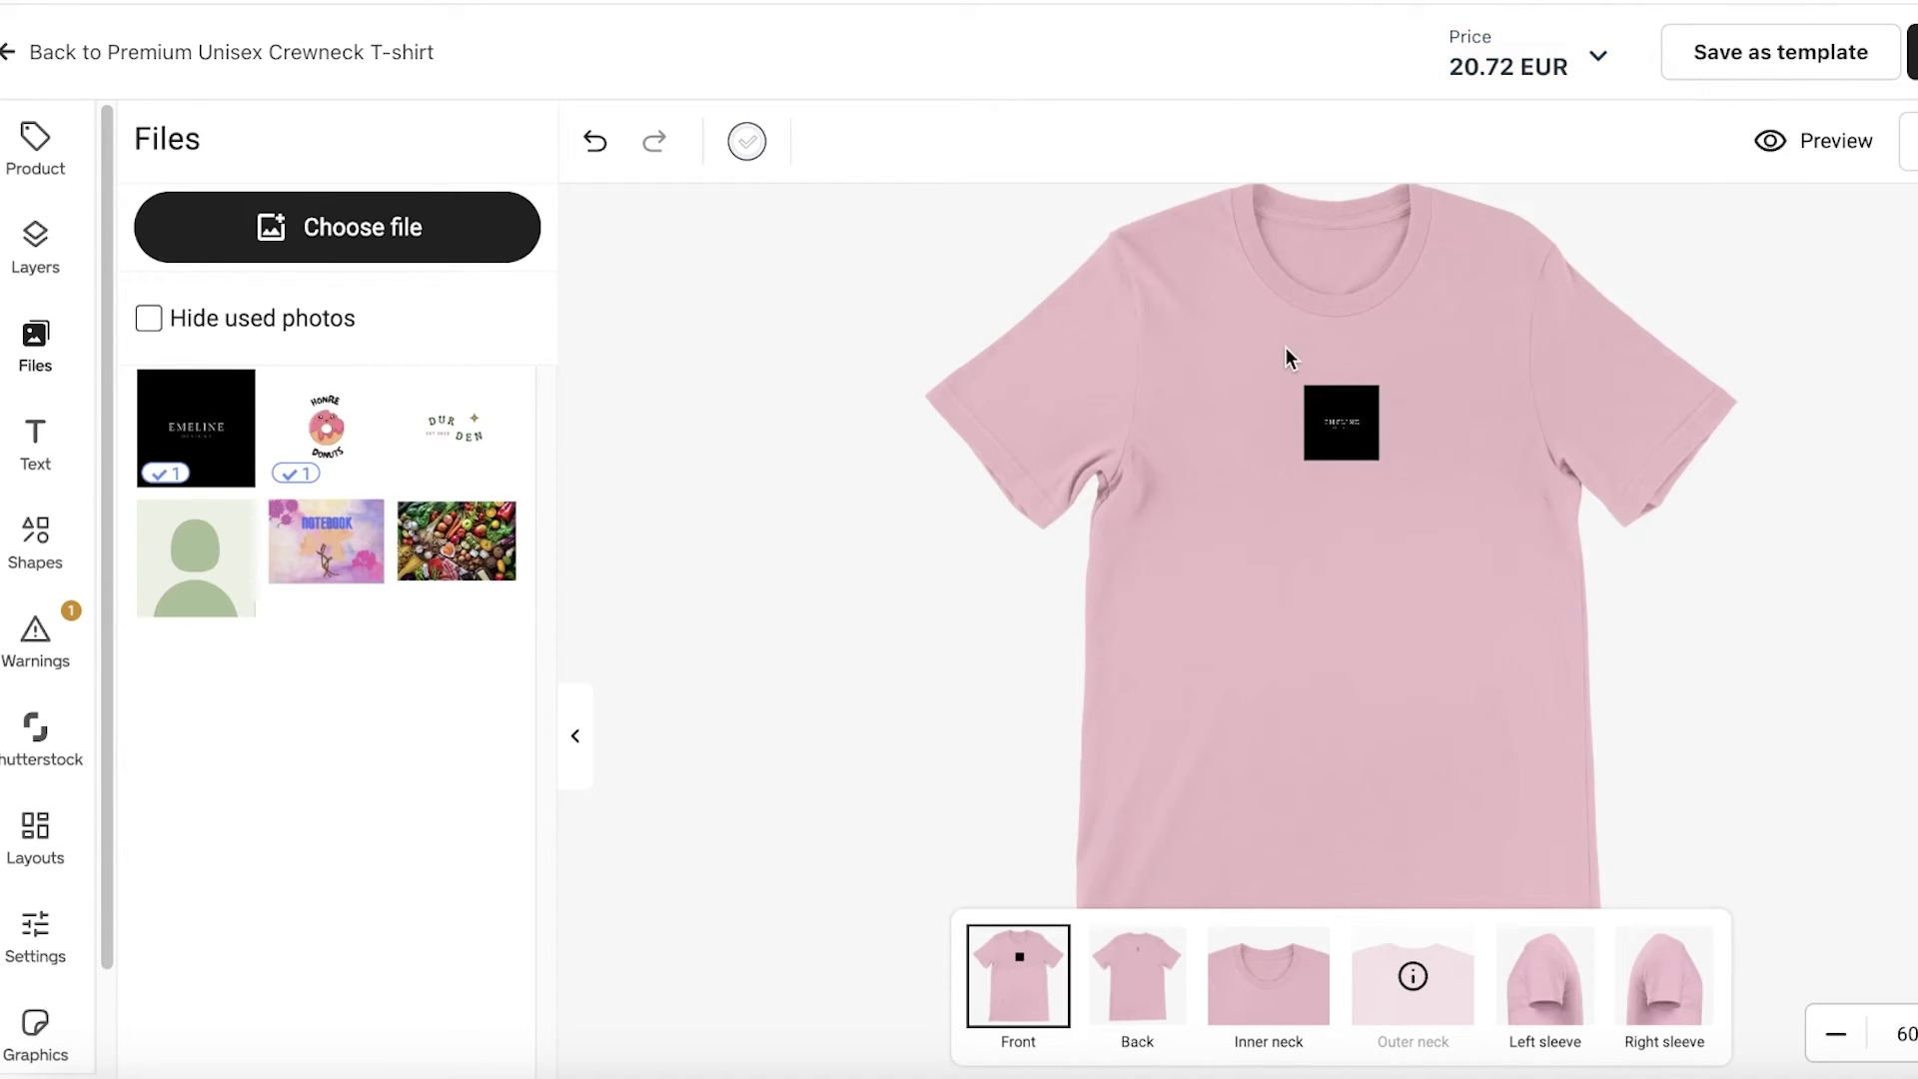
Step: View the left and right sleeve print areas and return to the T-shirt's front
{"action": "left_click", "coordinate": [1545, 974]}
{"action": "left_click", "coordinate": [1664, 981]}
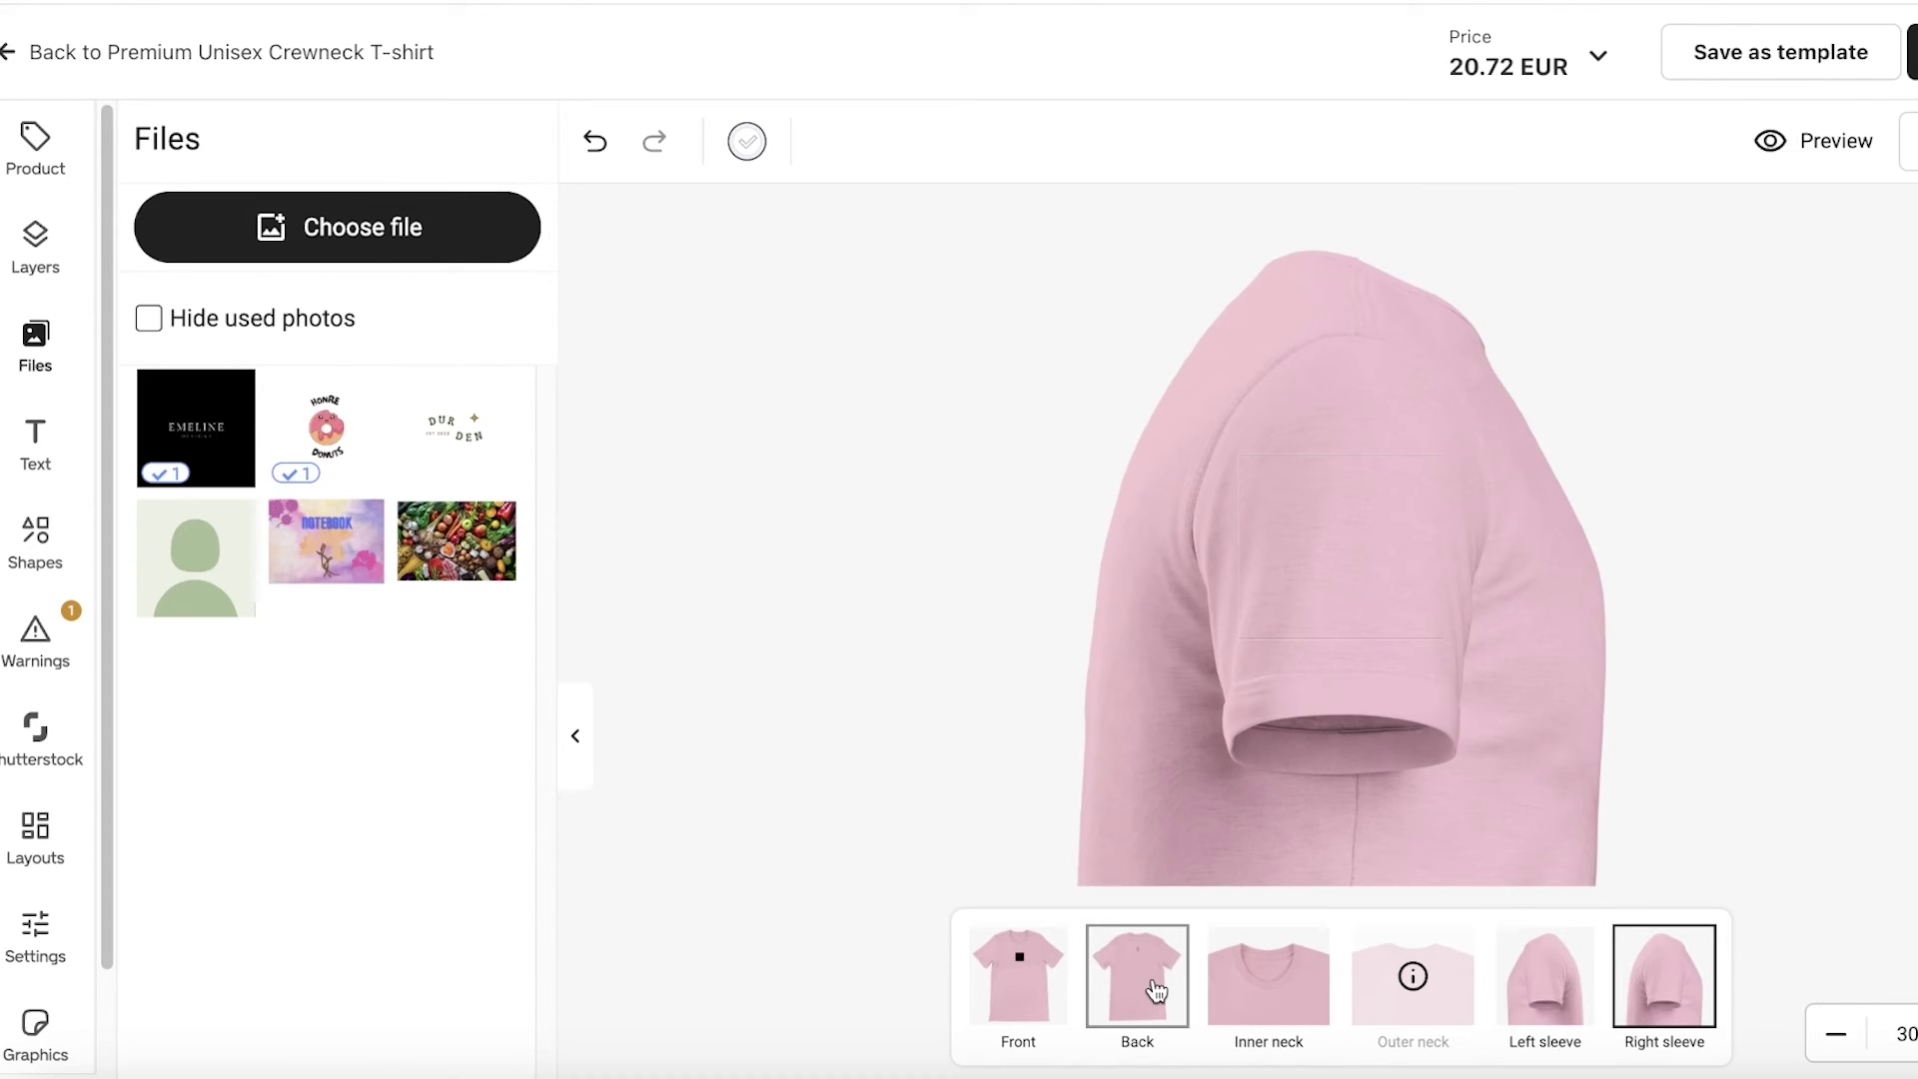
{"action": "left_click", "coordinate": [1061, 1023]}
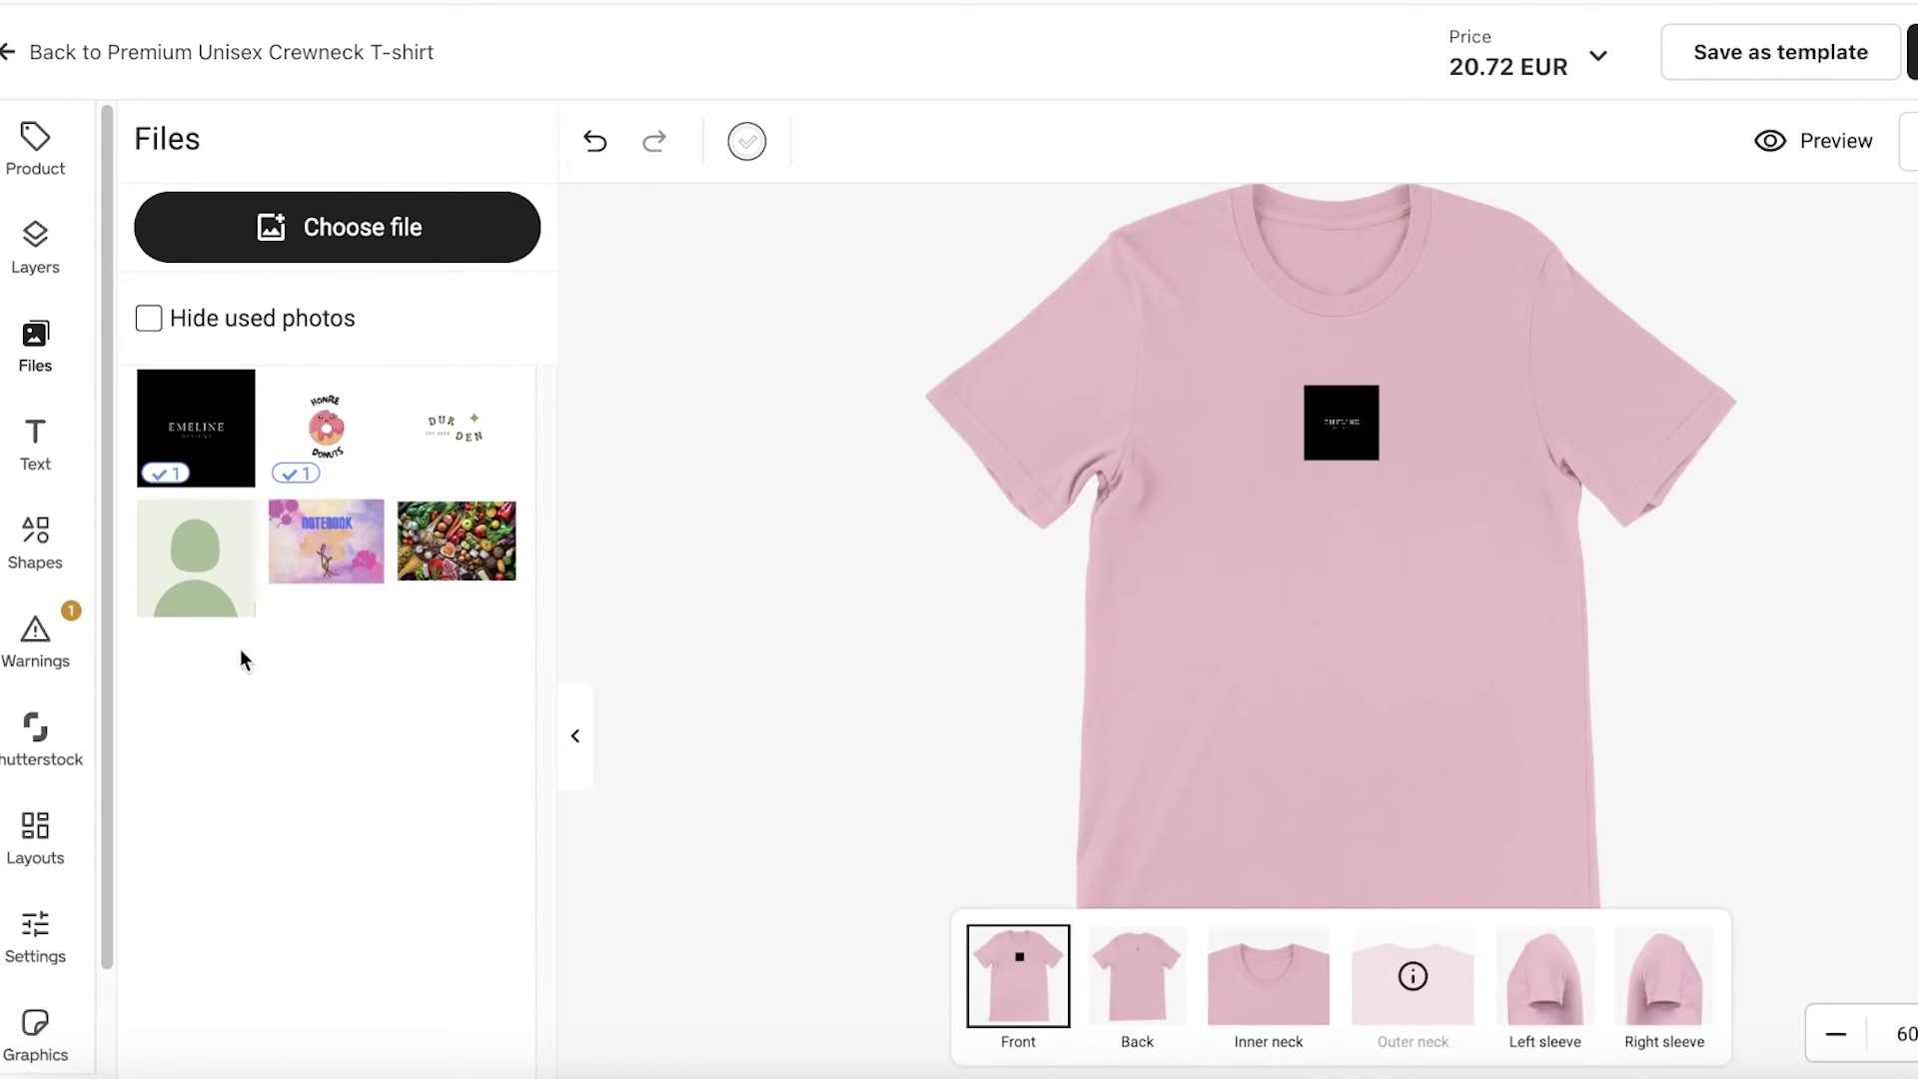
Step: Look through the editor's product, layers, files, text, shapes and layouts options for the T-shirt design
{"action": "scroll", "coordinate": [34, 899], "scroll_direction": "down", "scroll_amount": 2}
{"action": "scroll", "coordinate": [43, 433], "scroll_direction": "up", "scroll_amount": 2}
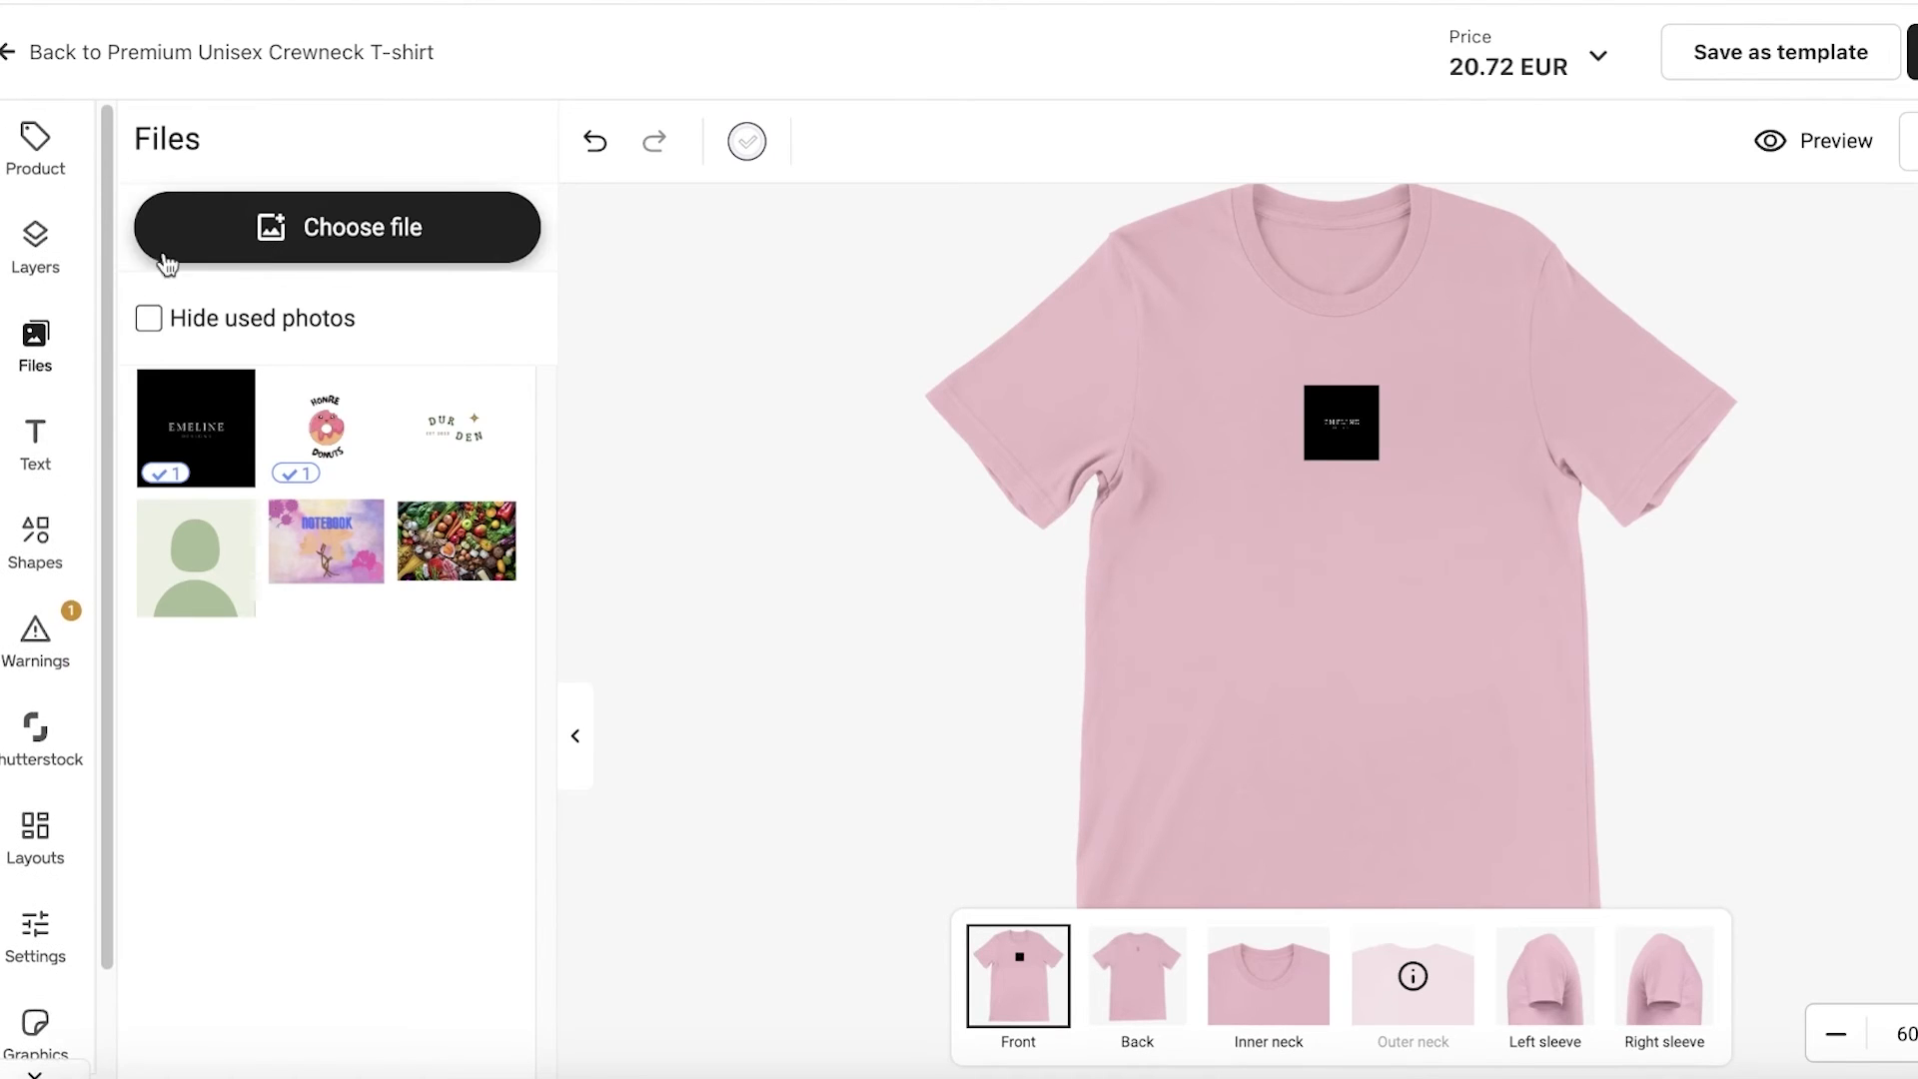
{"action": "left_click", "coordinate": [34, 148]}
{"action": "left_click", "coordinate": [14, 262]}
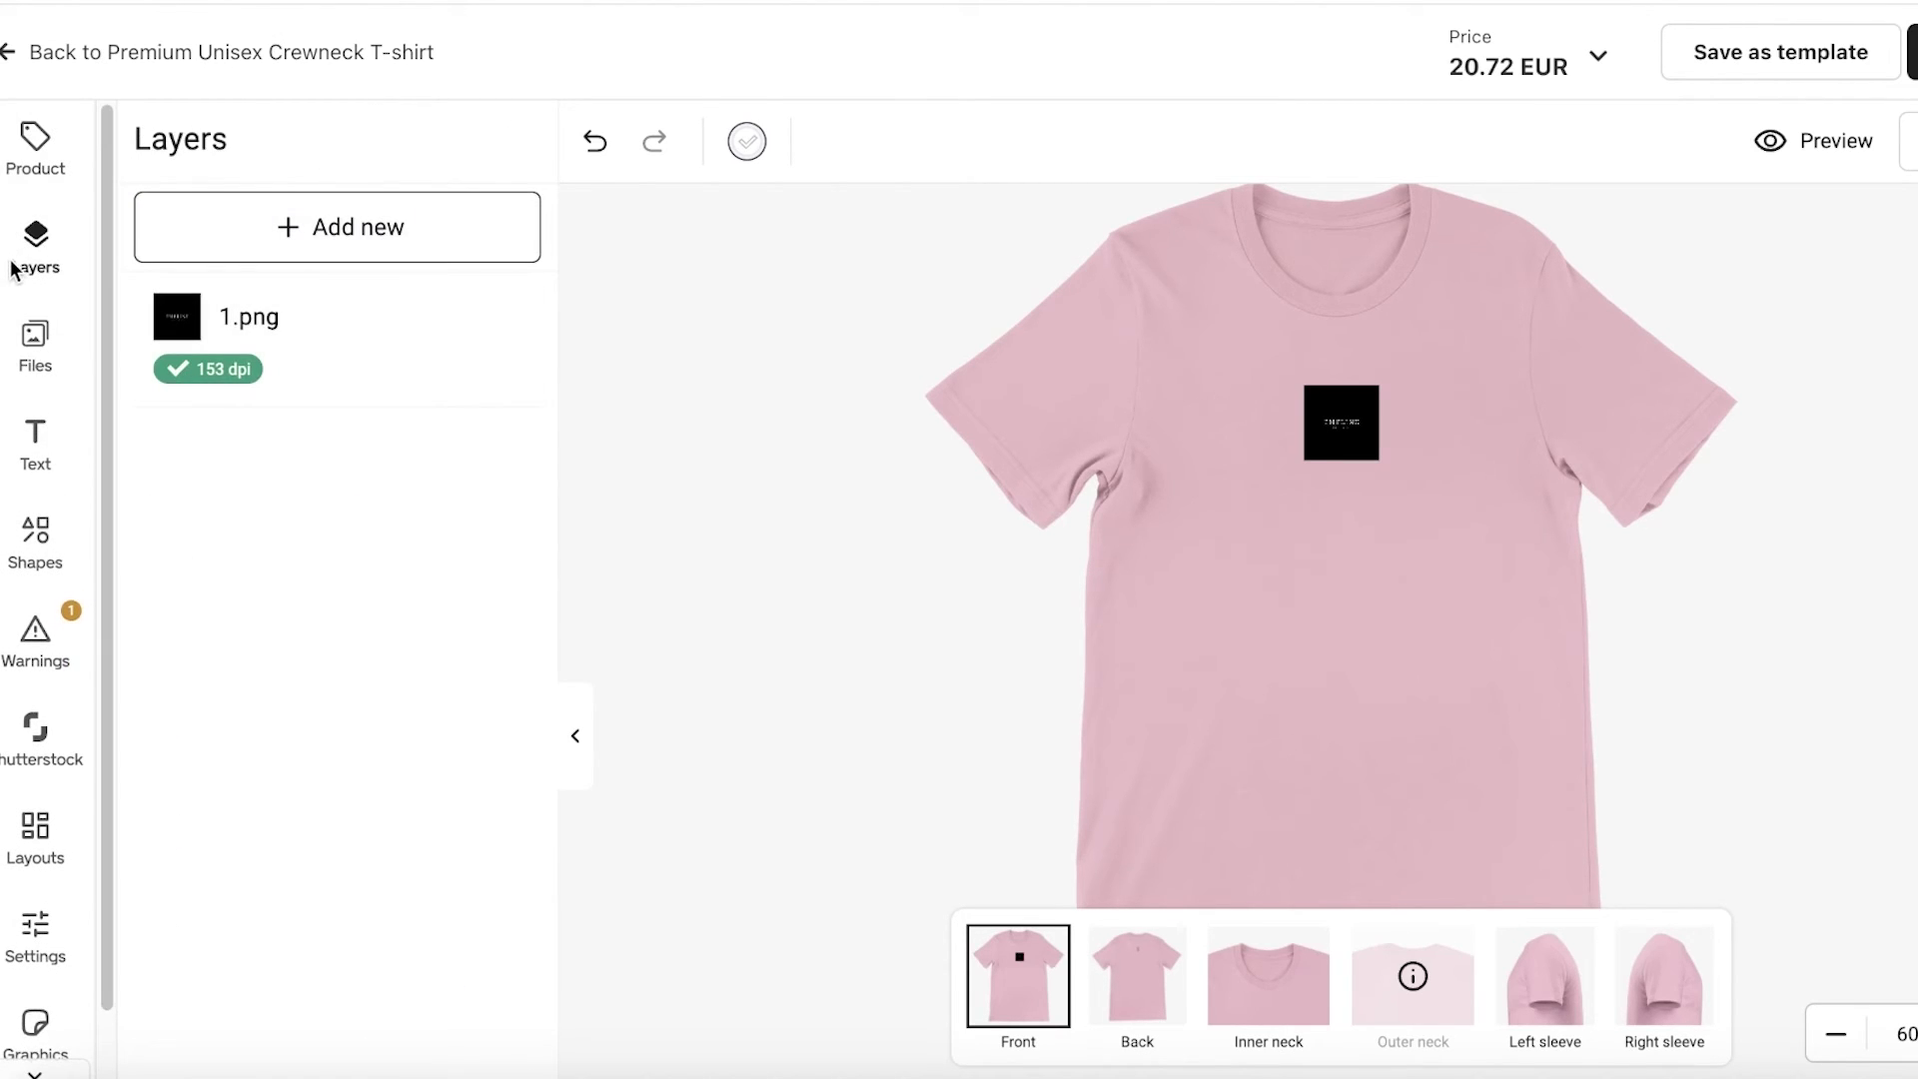
{"action": "left_click", "coordinate": [35, 345]}
{"action": "left_click", "coordinate": [52, 462]}
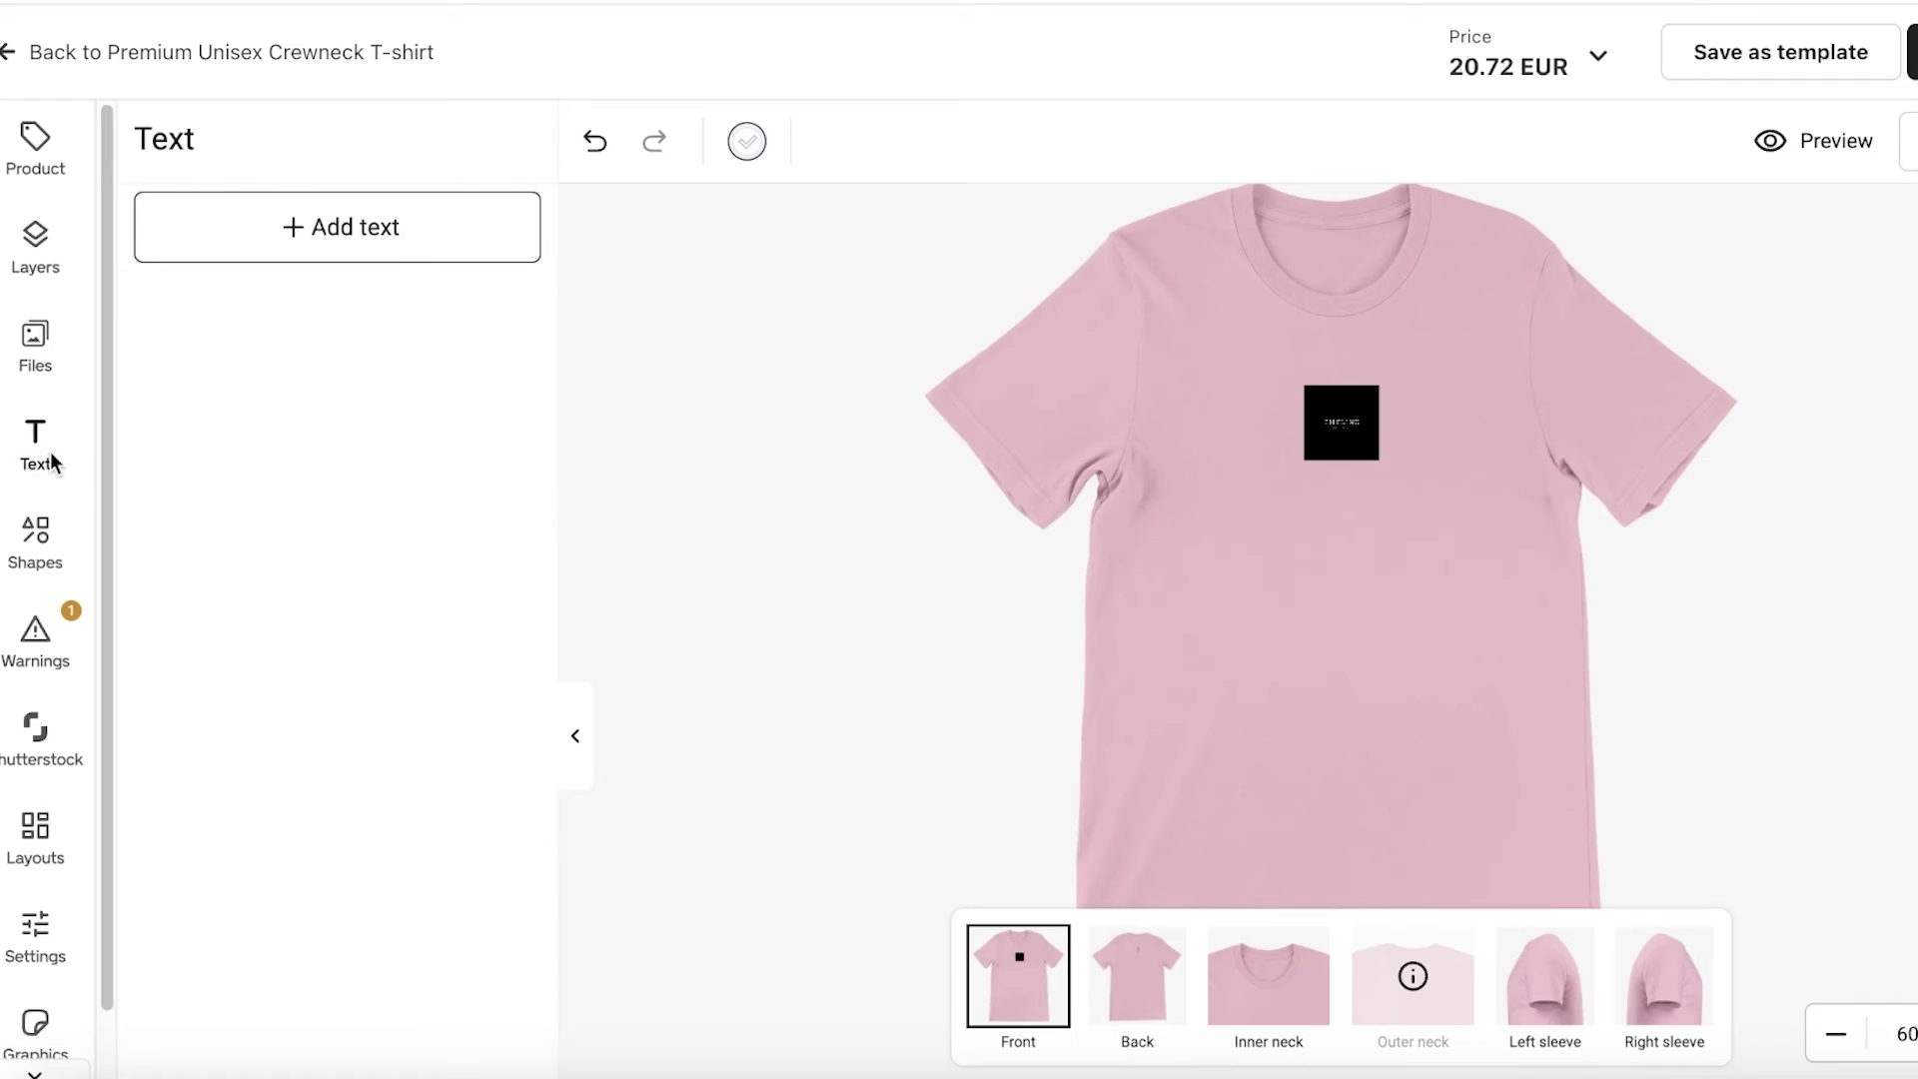
{"action": "left_click", "coordinate": [40, 550]}
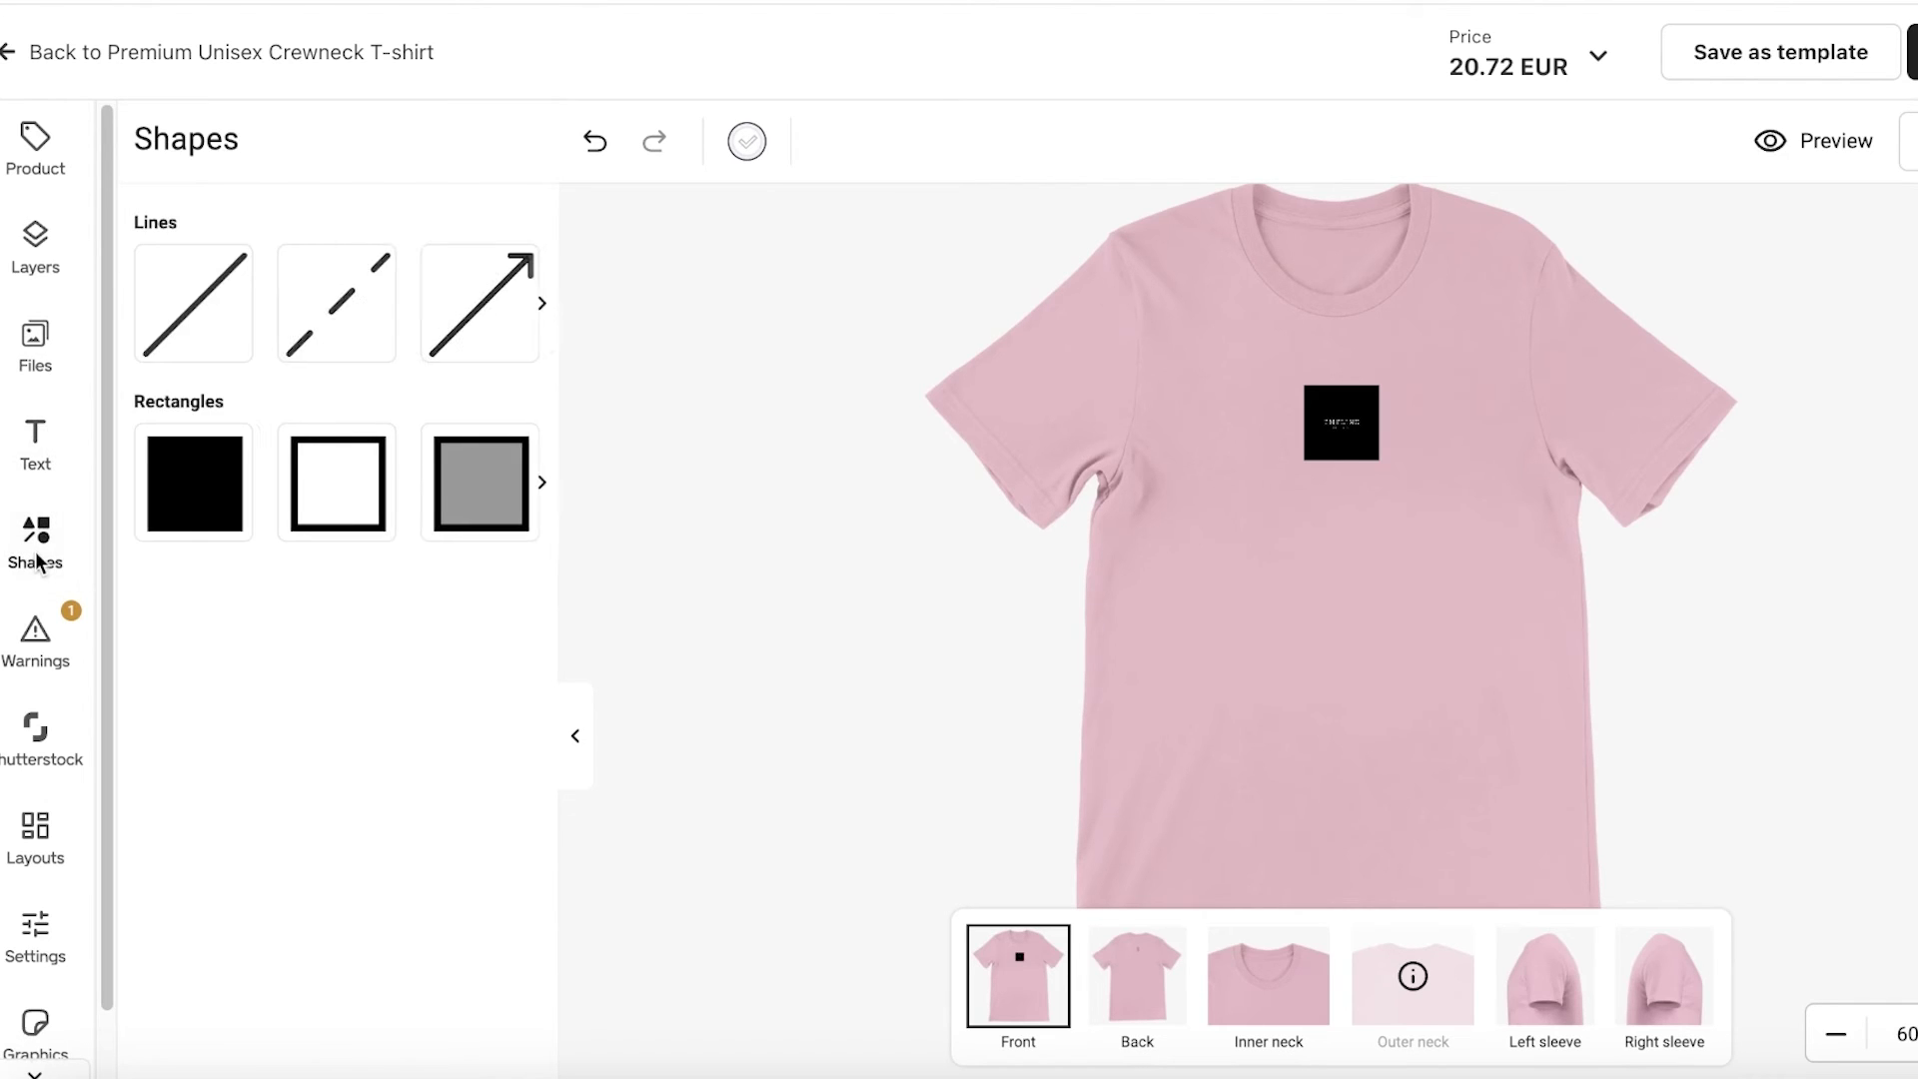
{"action": "left_click", "coordinate": [50, 873]}
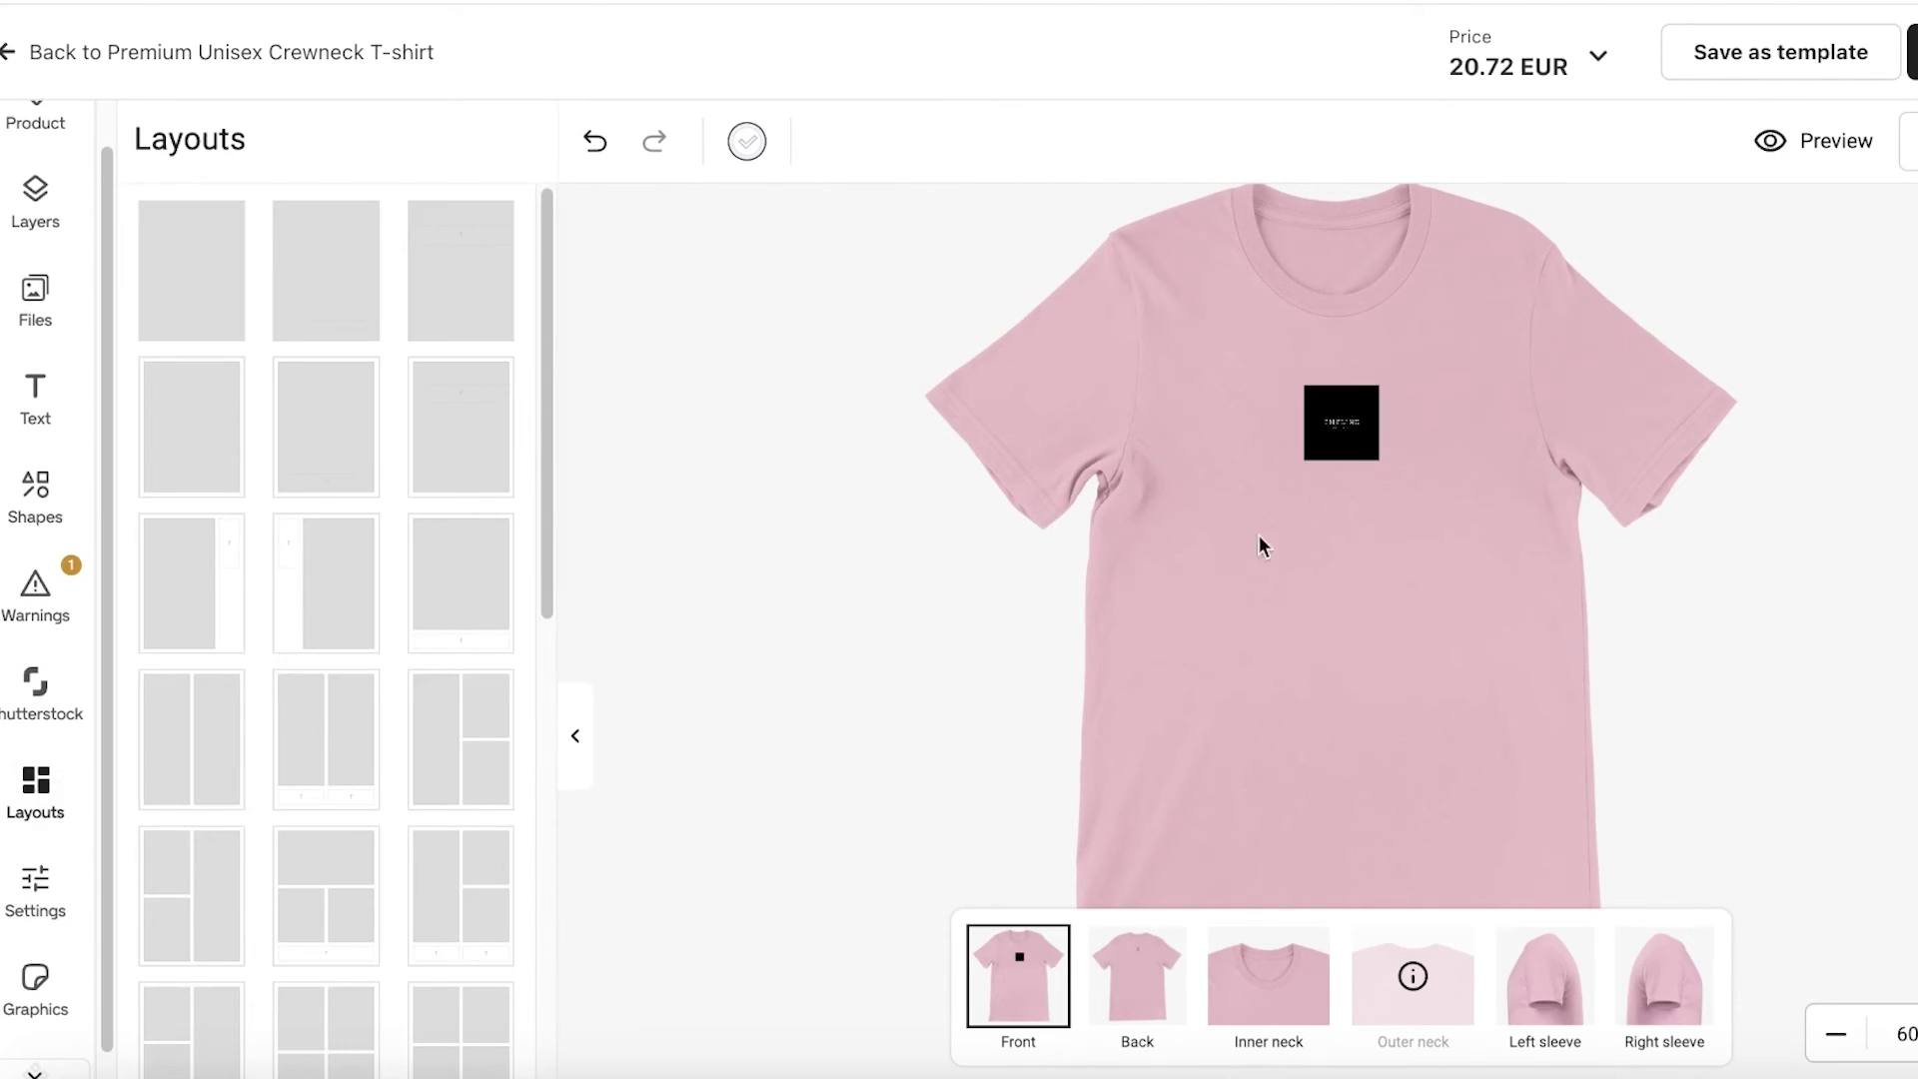
{"action": "scroll", "coordinate": [35, 879], "scroll_direction": "down", "scroll_amount": 1}
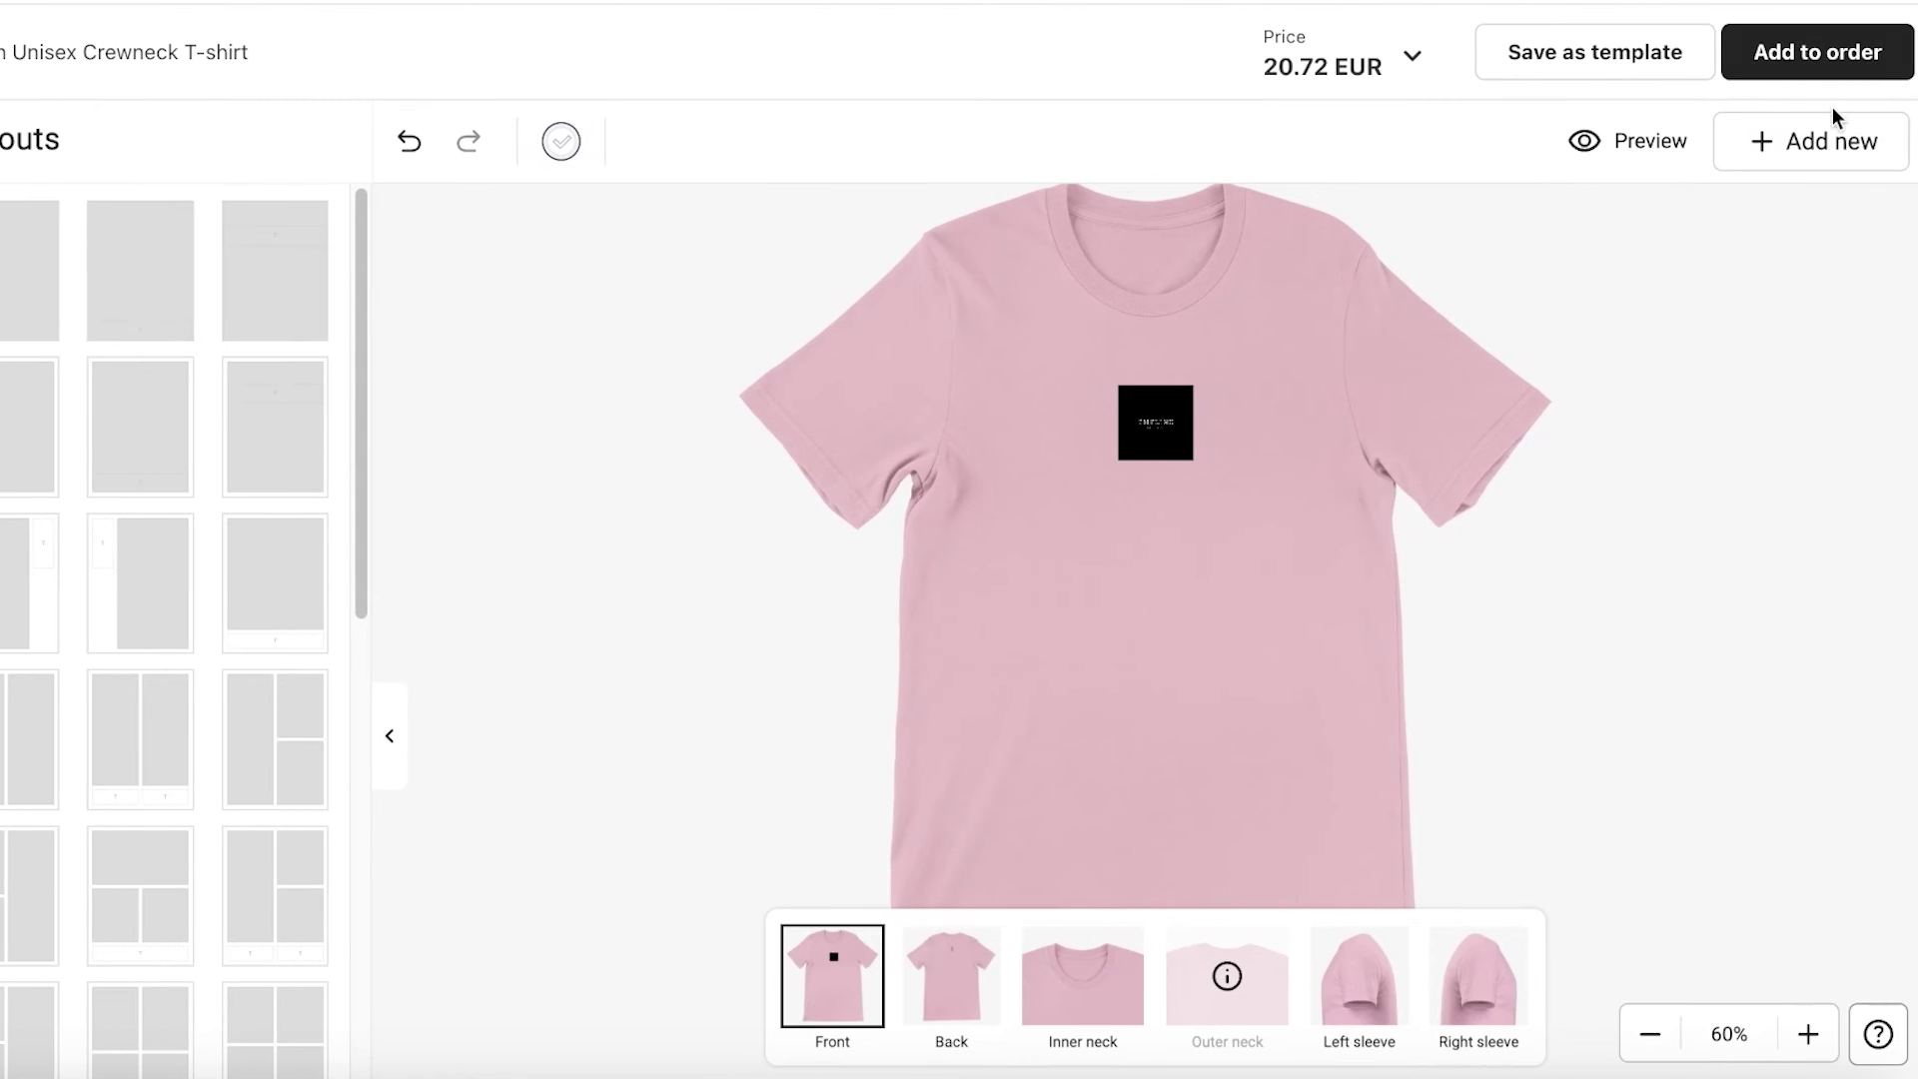
Step: Add the designed T-shirt to the order, review the order summary, and bring up the options for adding another product
{"action": "left_click", "coordinate": [1816, 62]}
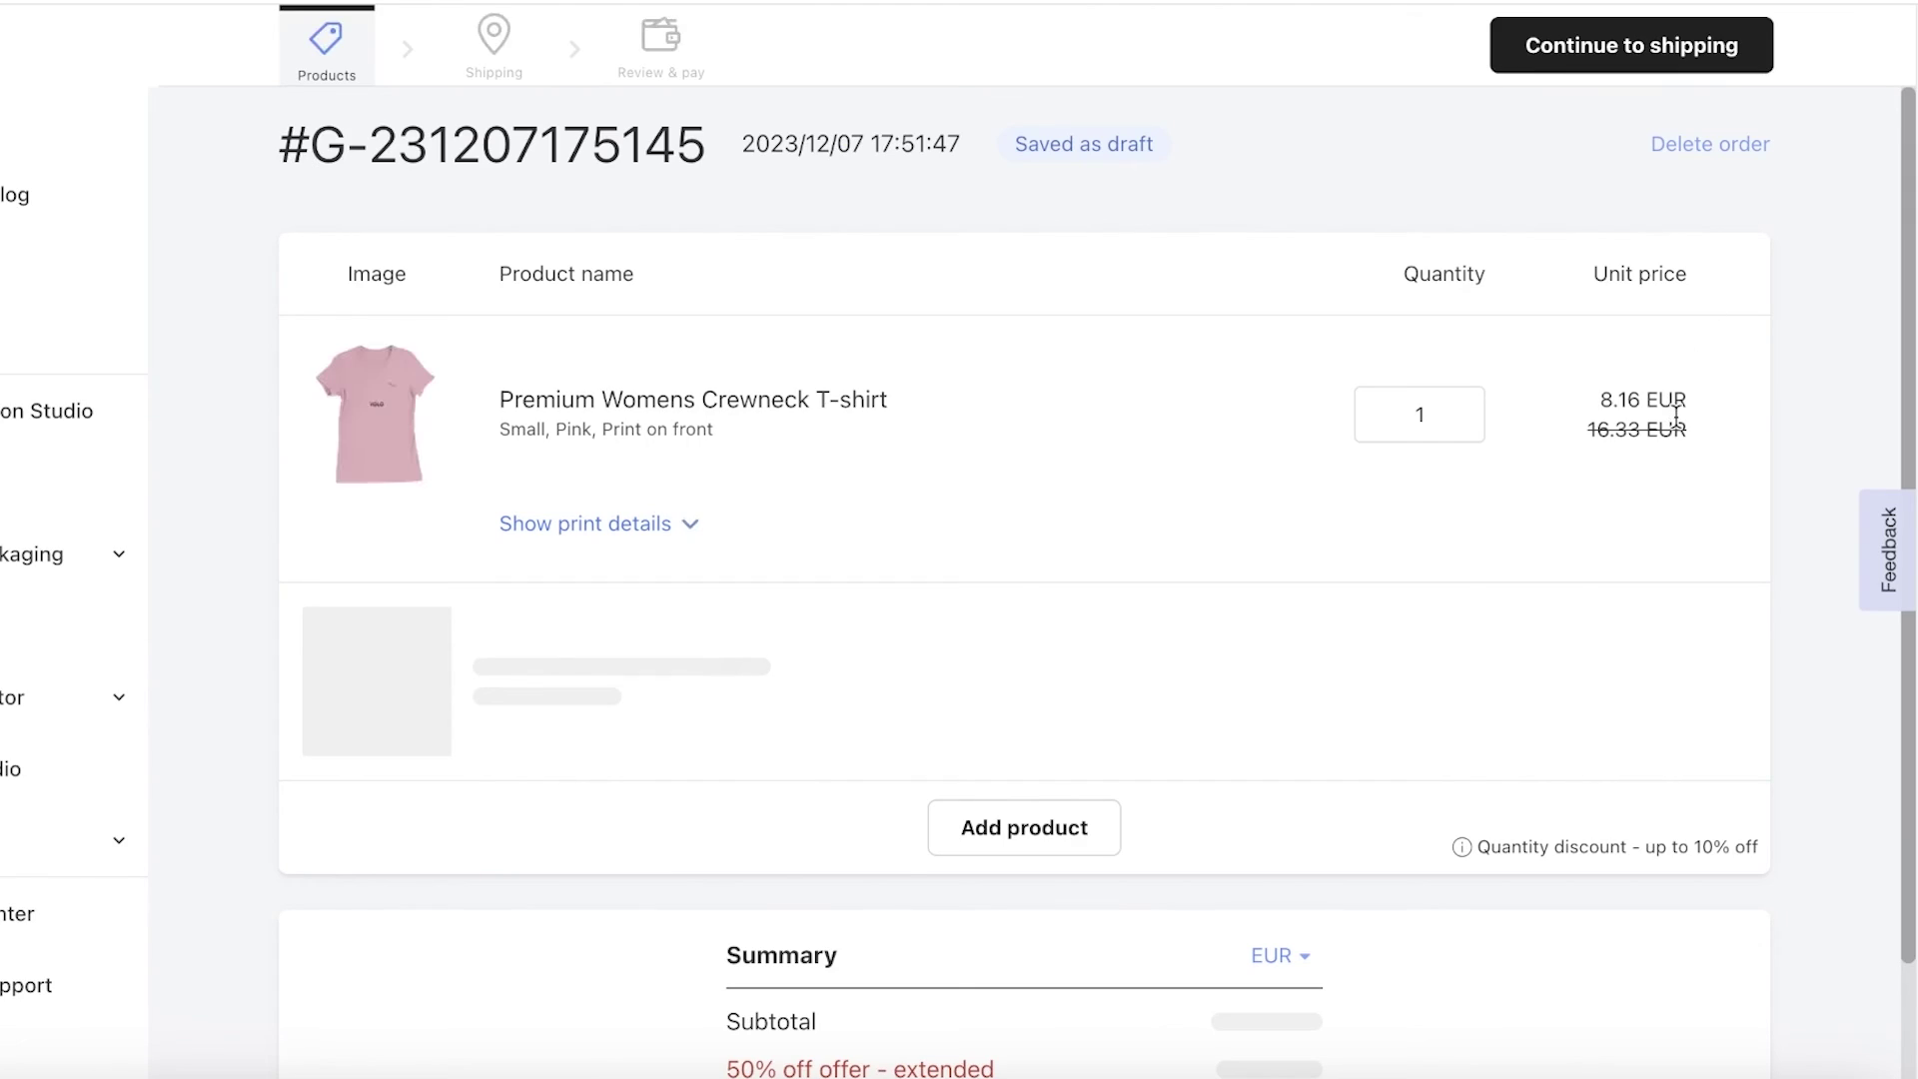
{"action": "scroll", "coordinate": [591, 669], "scroll_direction": "down", "scroll_amount": 1}
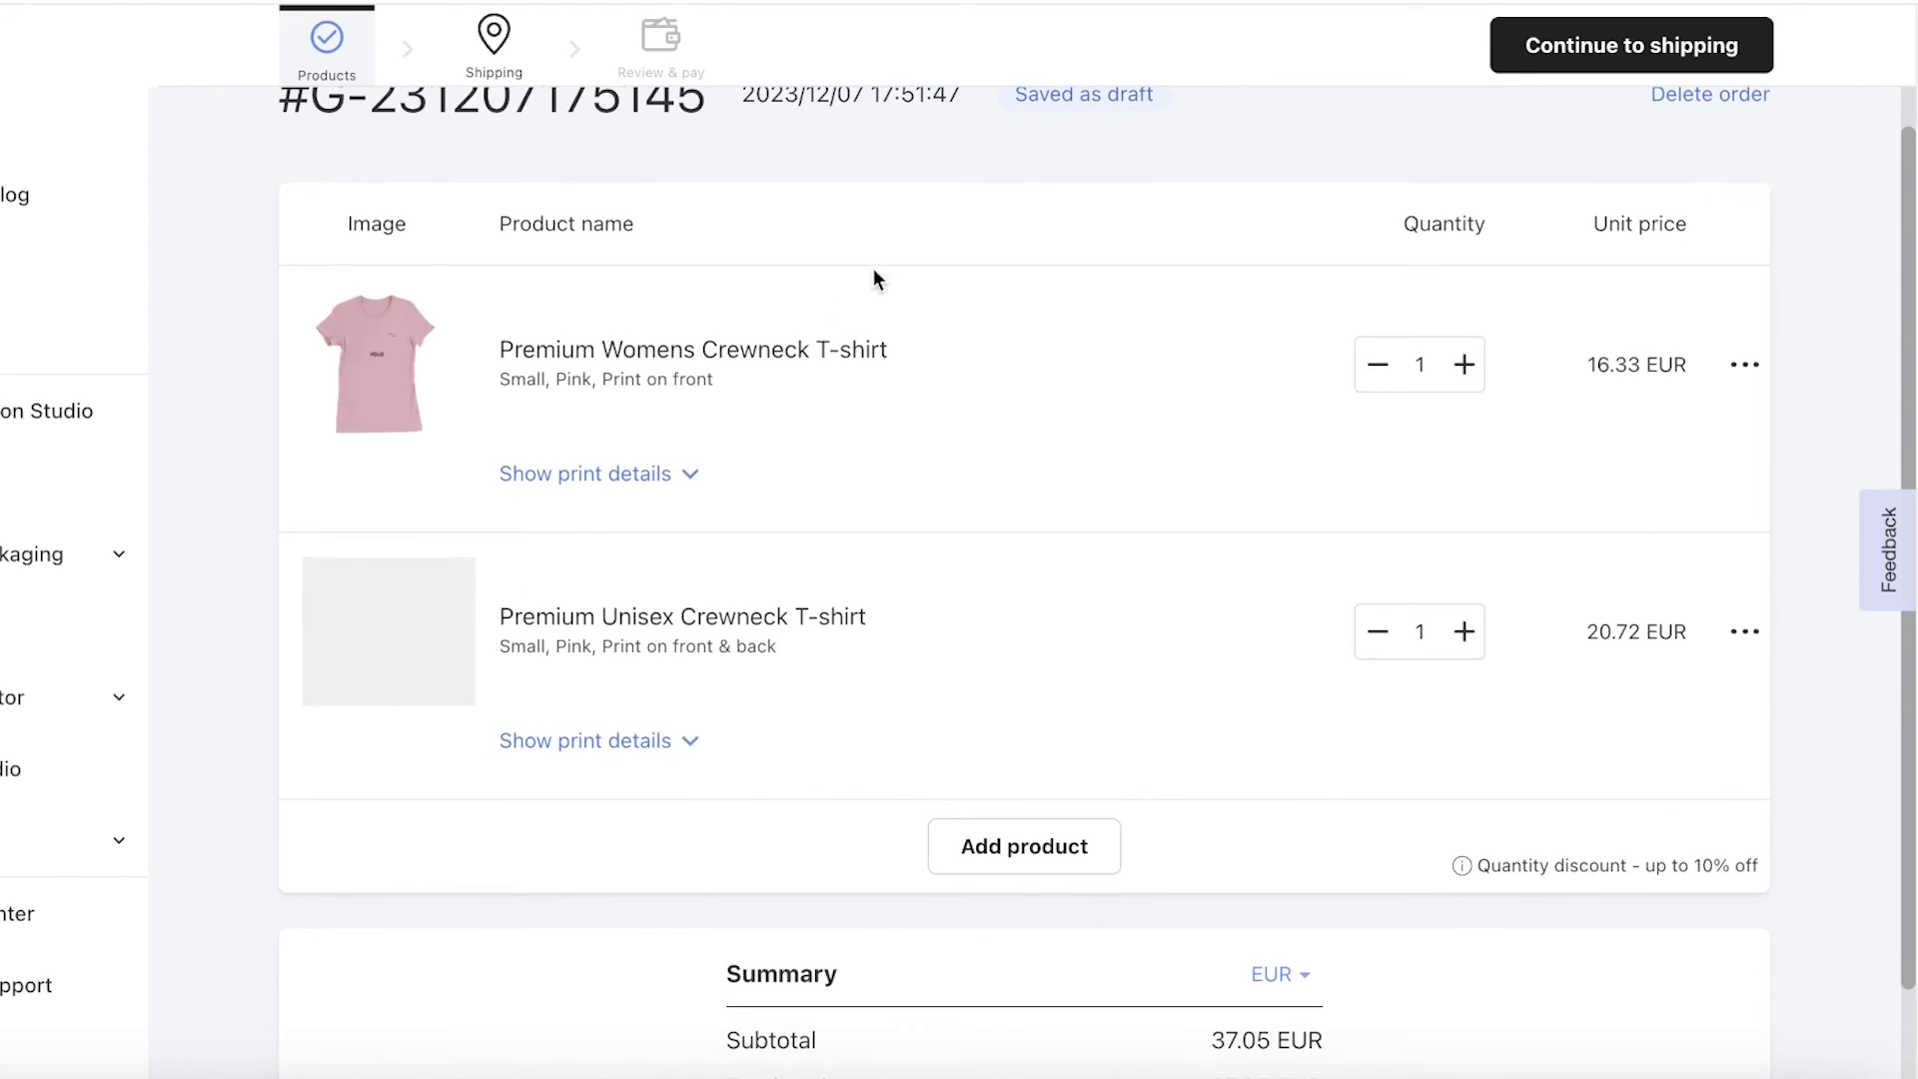
{"action": "scroll", "coordinate": [681, 443], "scroll_direction": "up", "scroll_amount": 1}
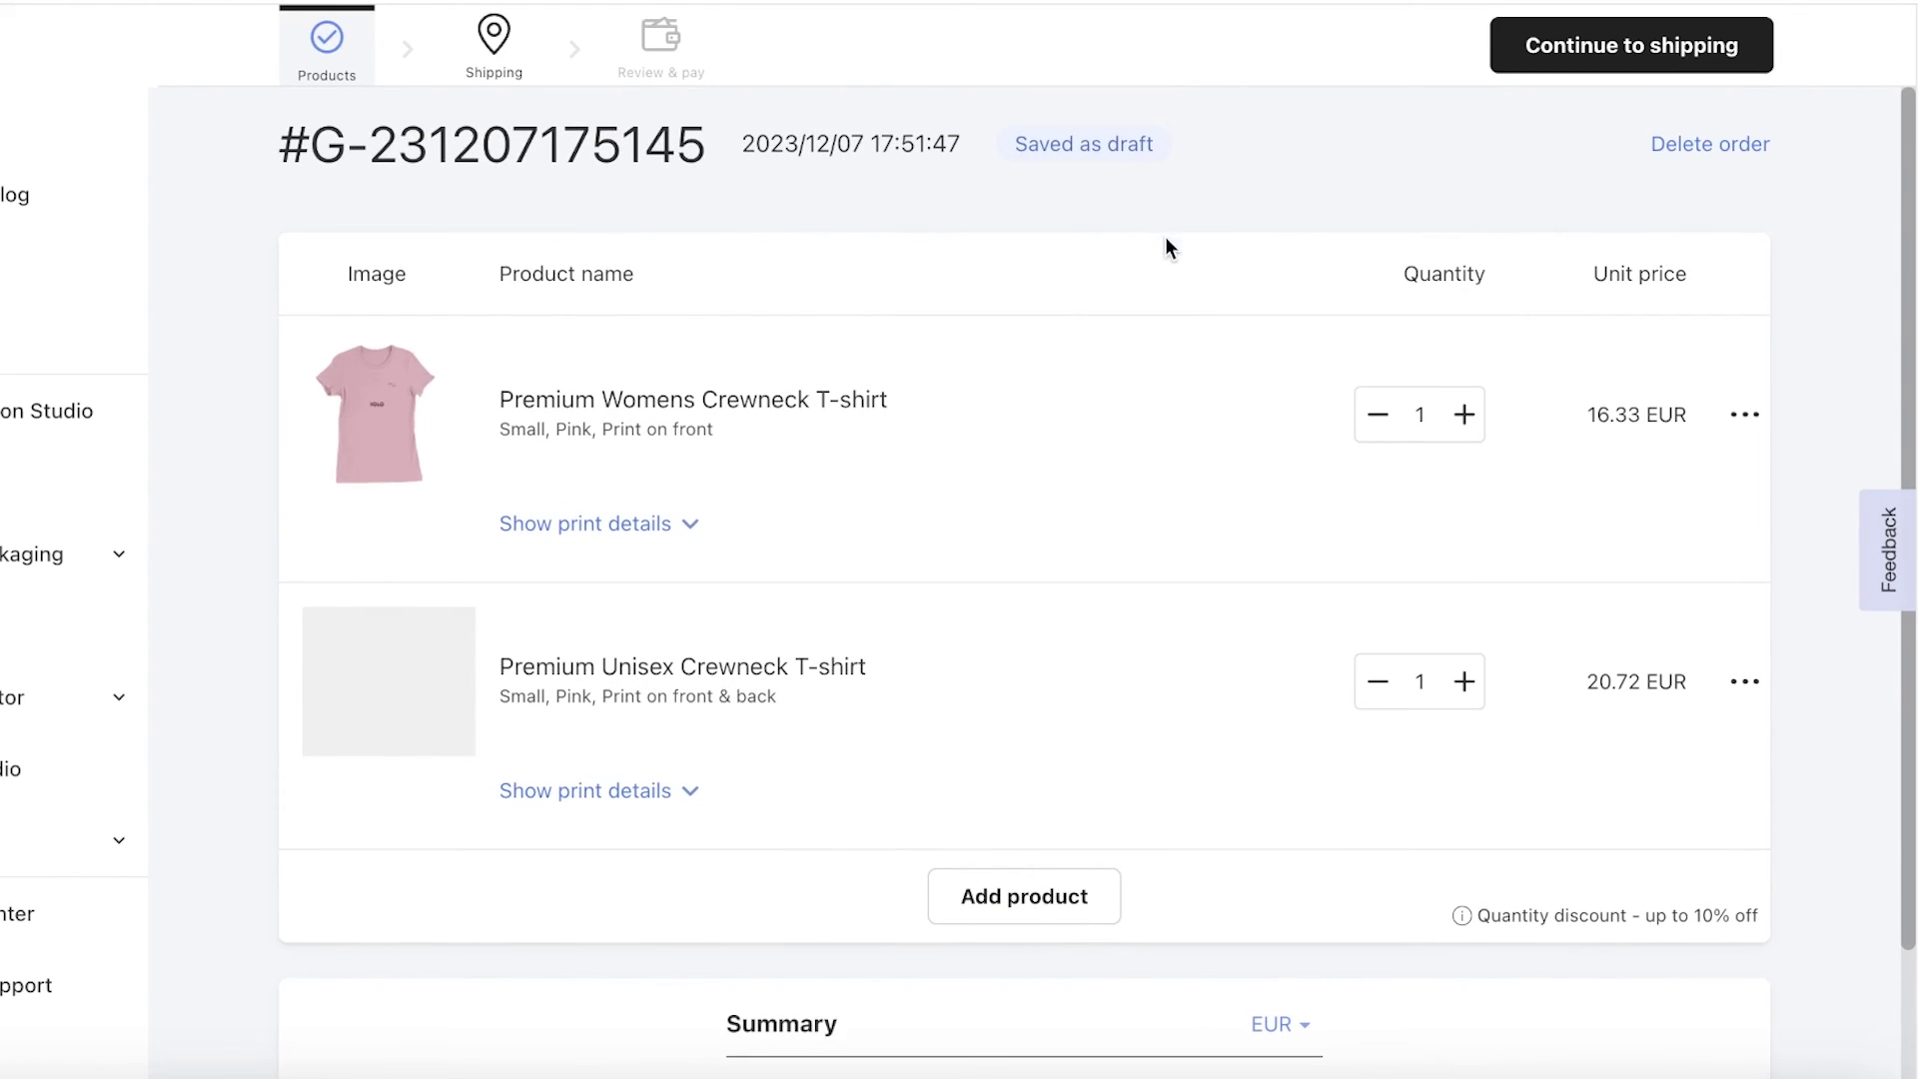
{"action": "scroll", "coordinate": [1105, 773], "scroll_direction": "down", "scroll_amount": 5}
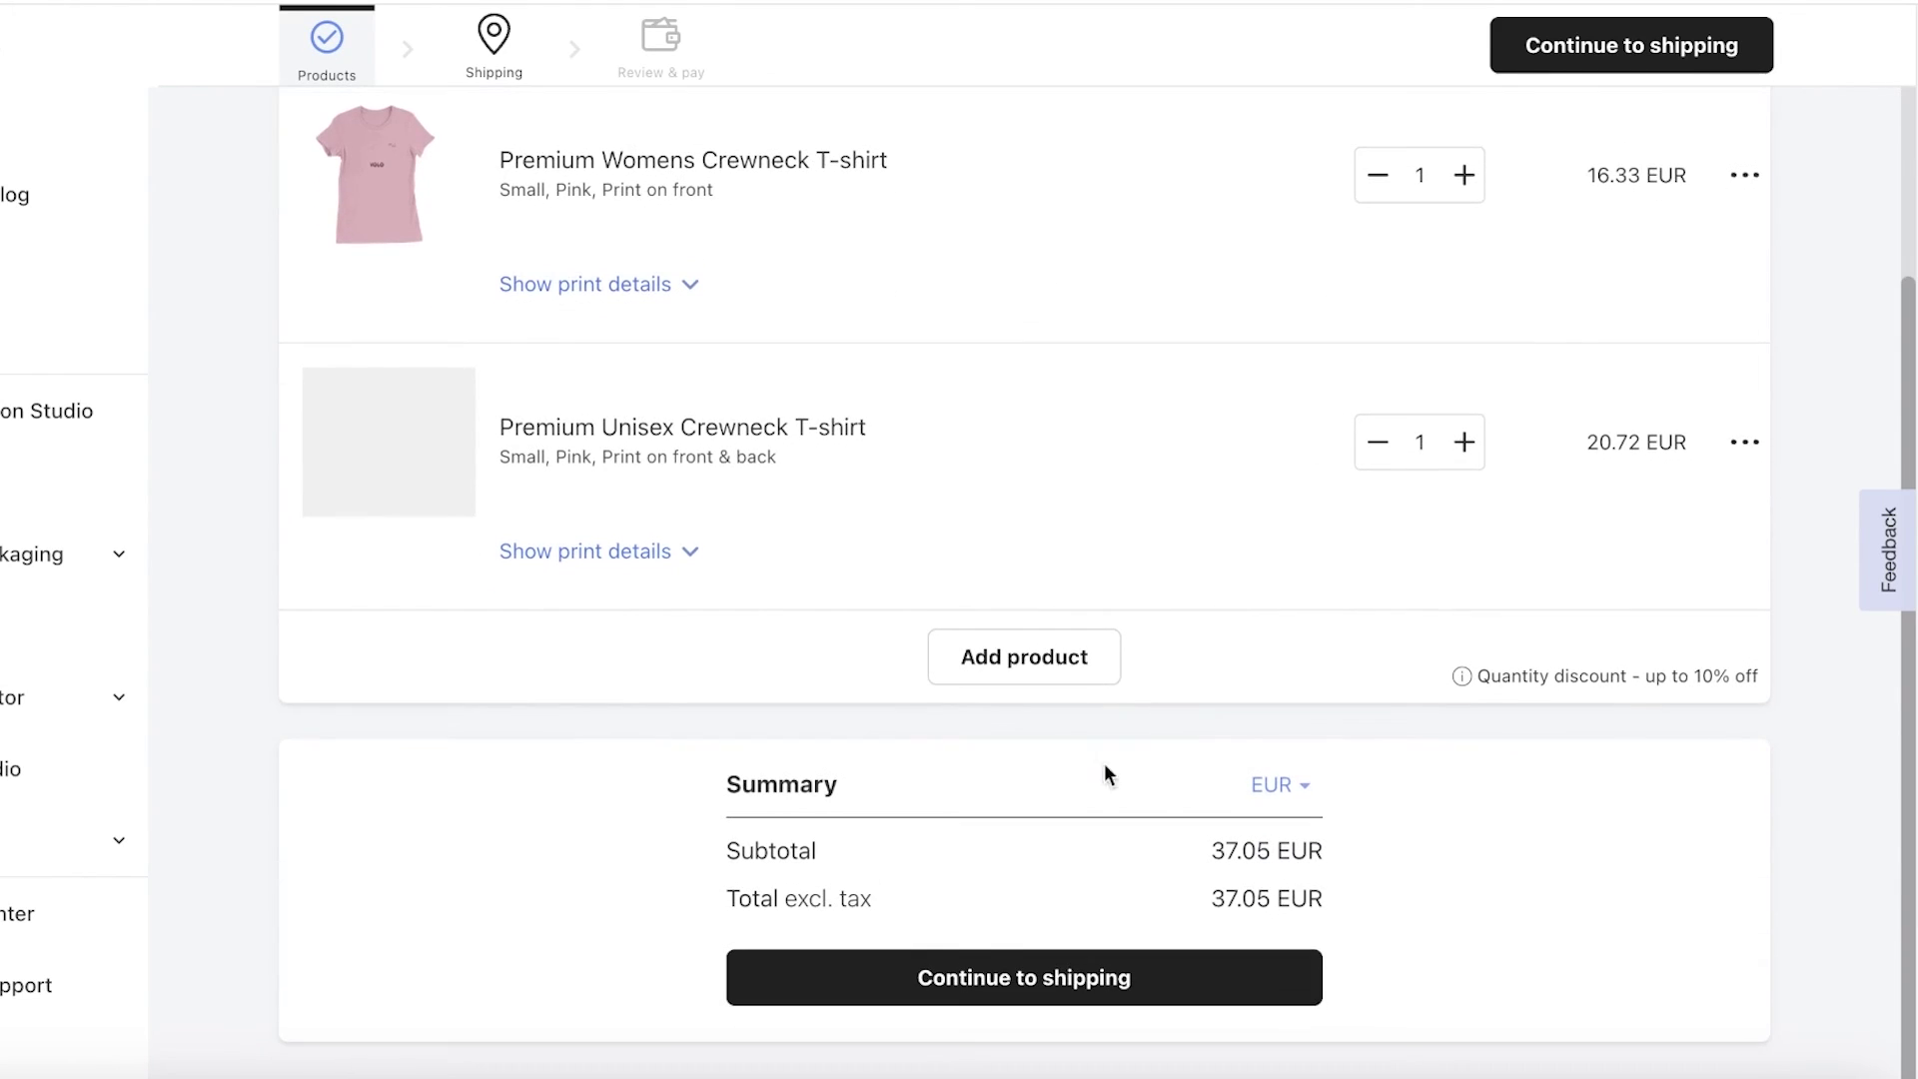
{"action": "left_click", "coordinate": [1028, 677]}
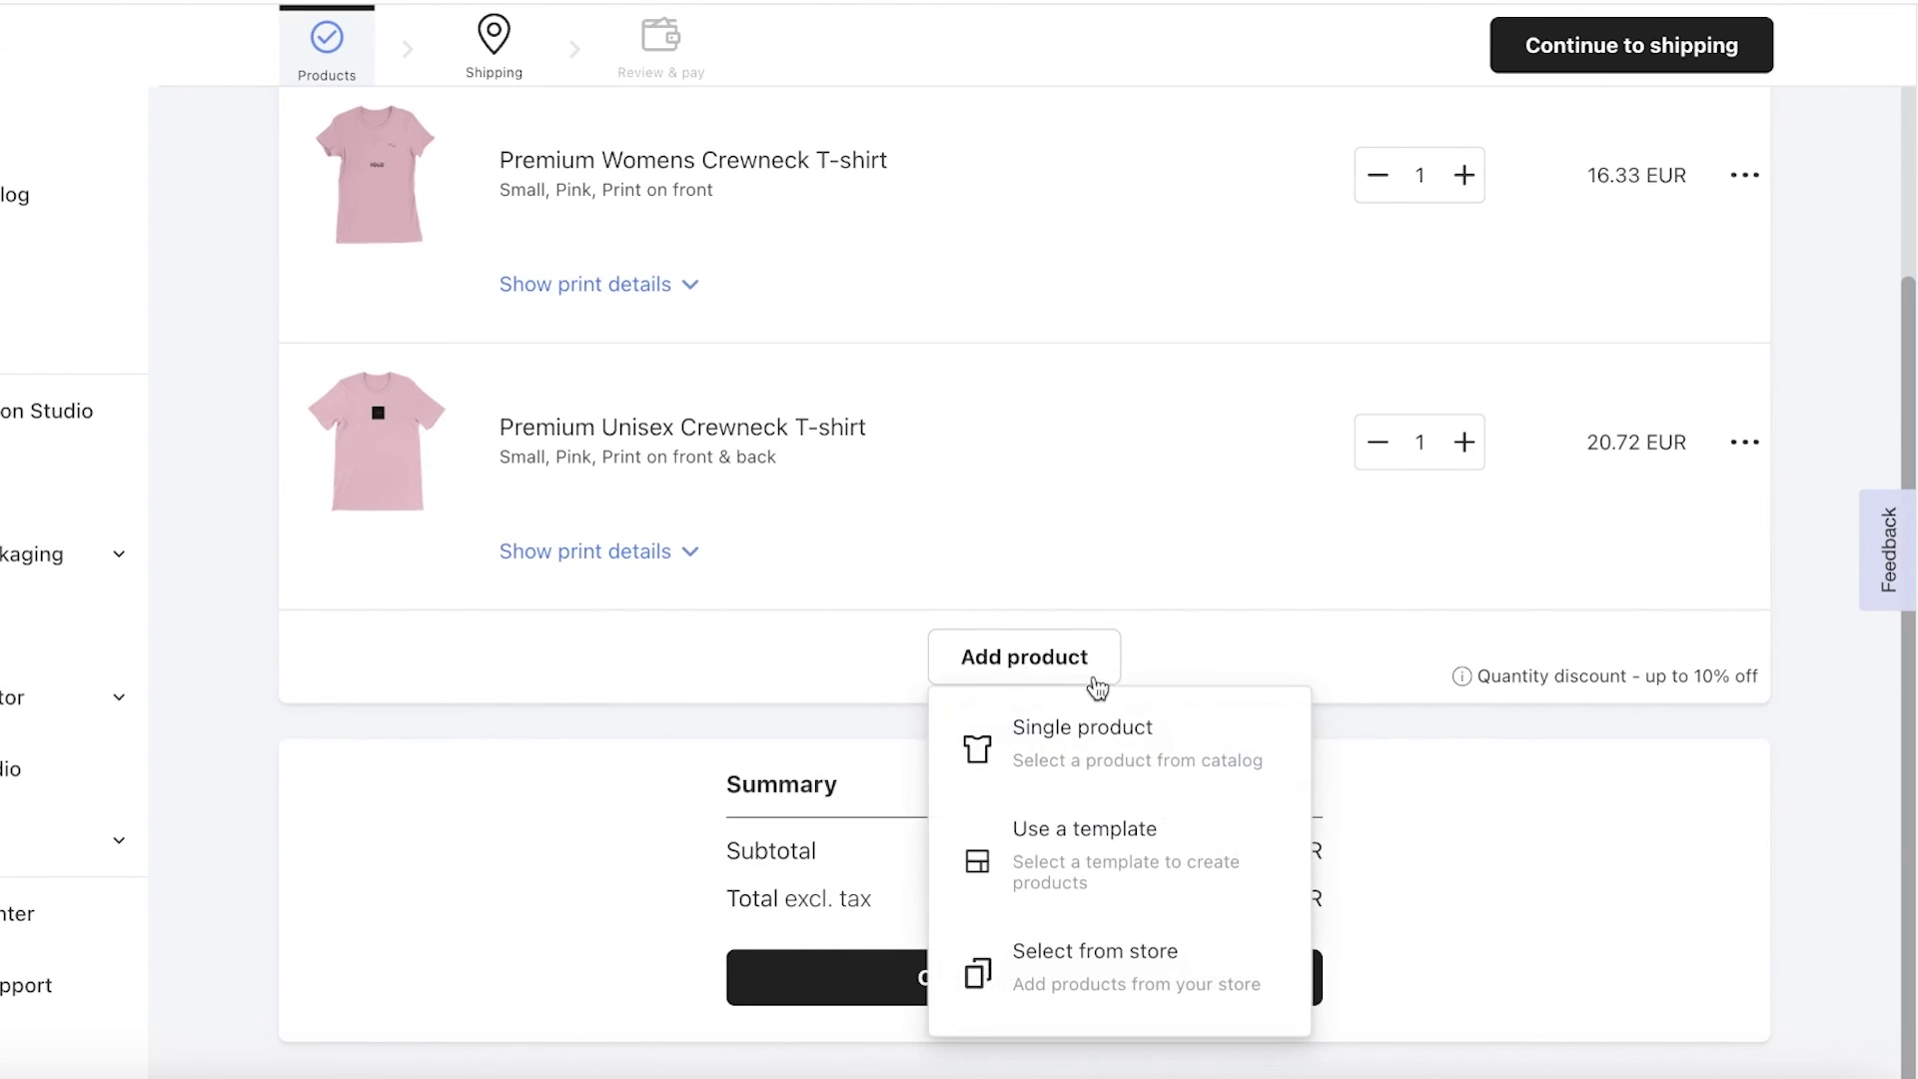
Step: View the order's shipping address form and go back to review its products
{"action": "left_click", "coordinate": [1051, 969]}
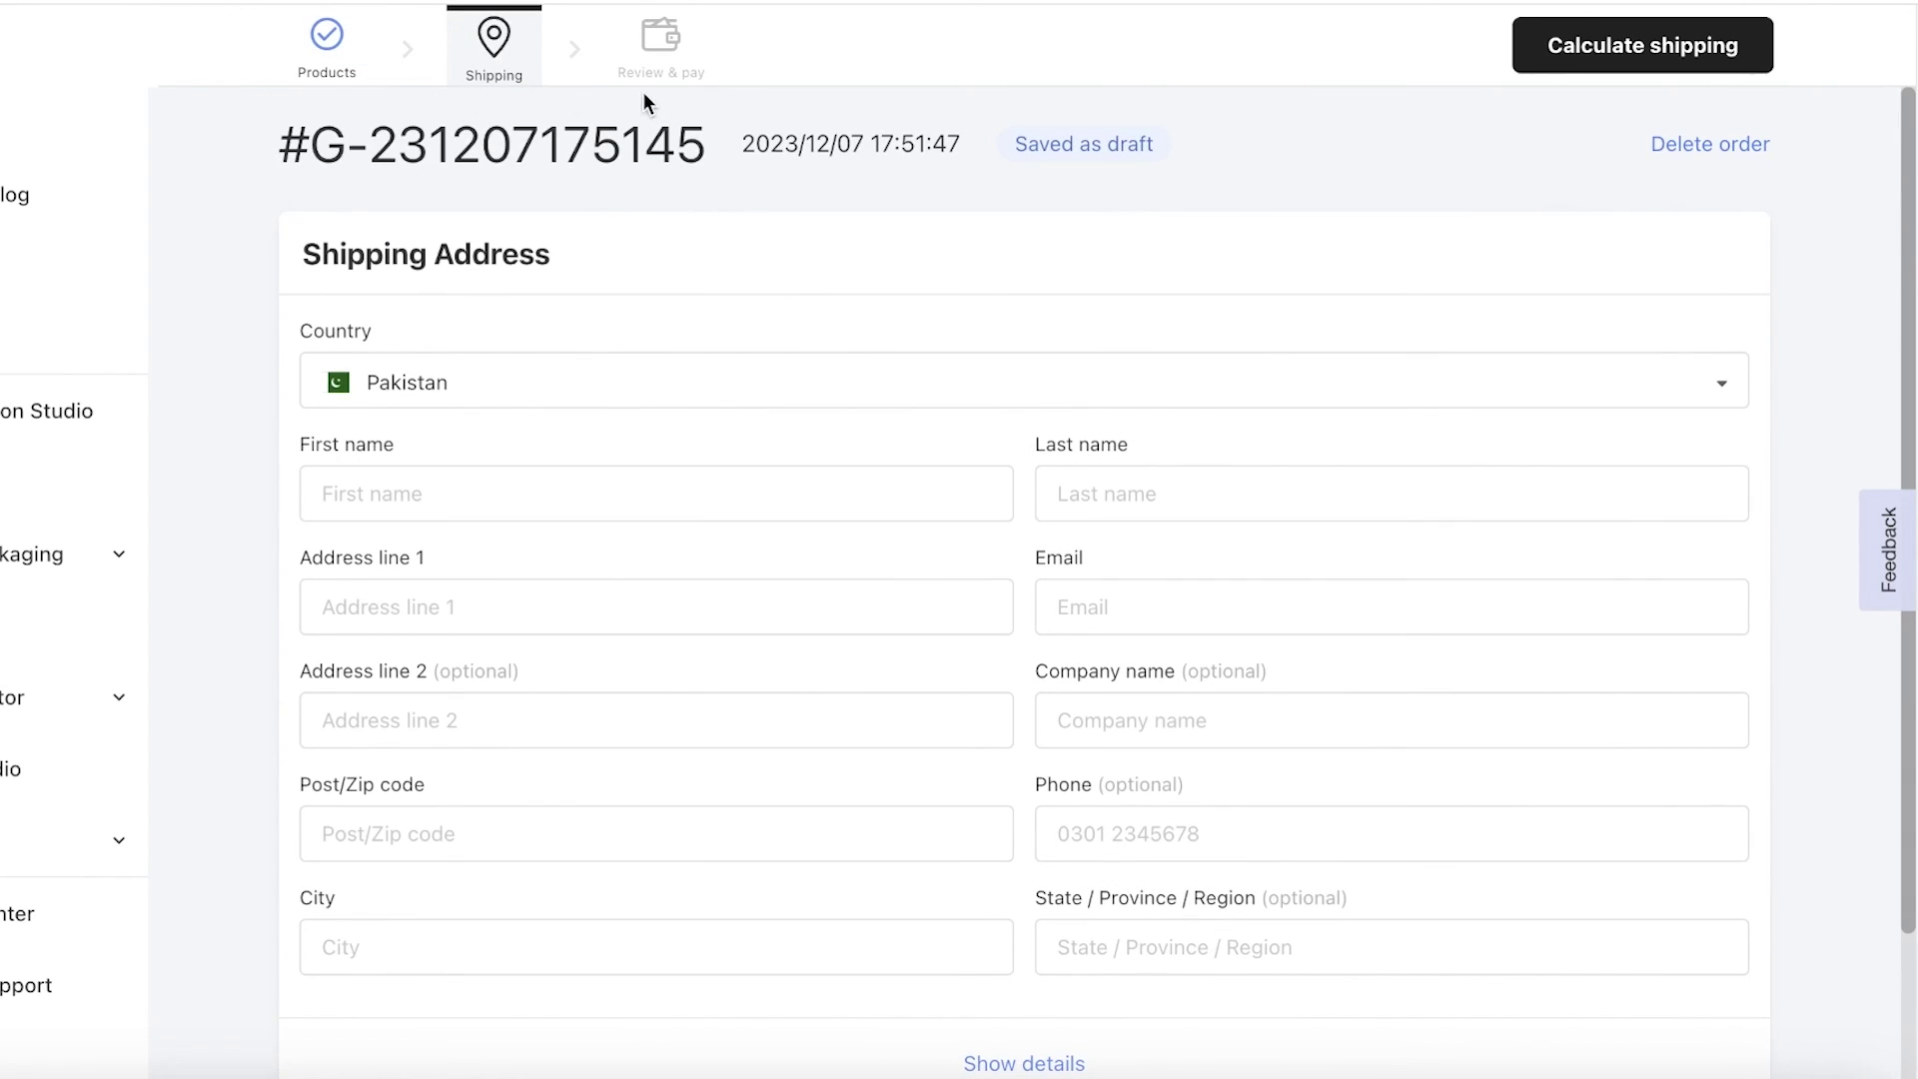
{"action": "left_click", "coordinate": [344, 58]}
{"action": "scroll", "coordinate": [631, 423], "scroll_direction": "down", "scroll_amount": 3}
{"action": "scroll", "coordinate": [631, 422], "scroll_direction": "up", "scroll_amount": 2}
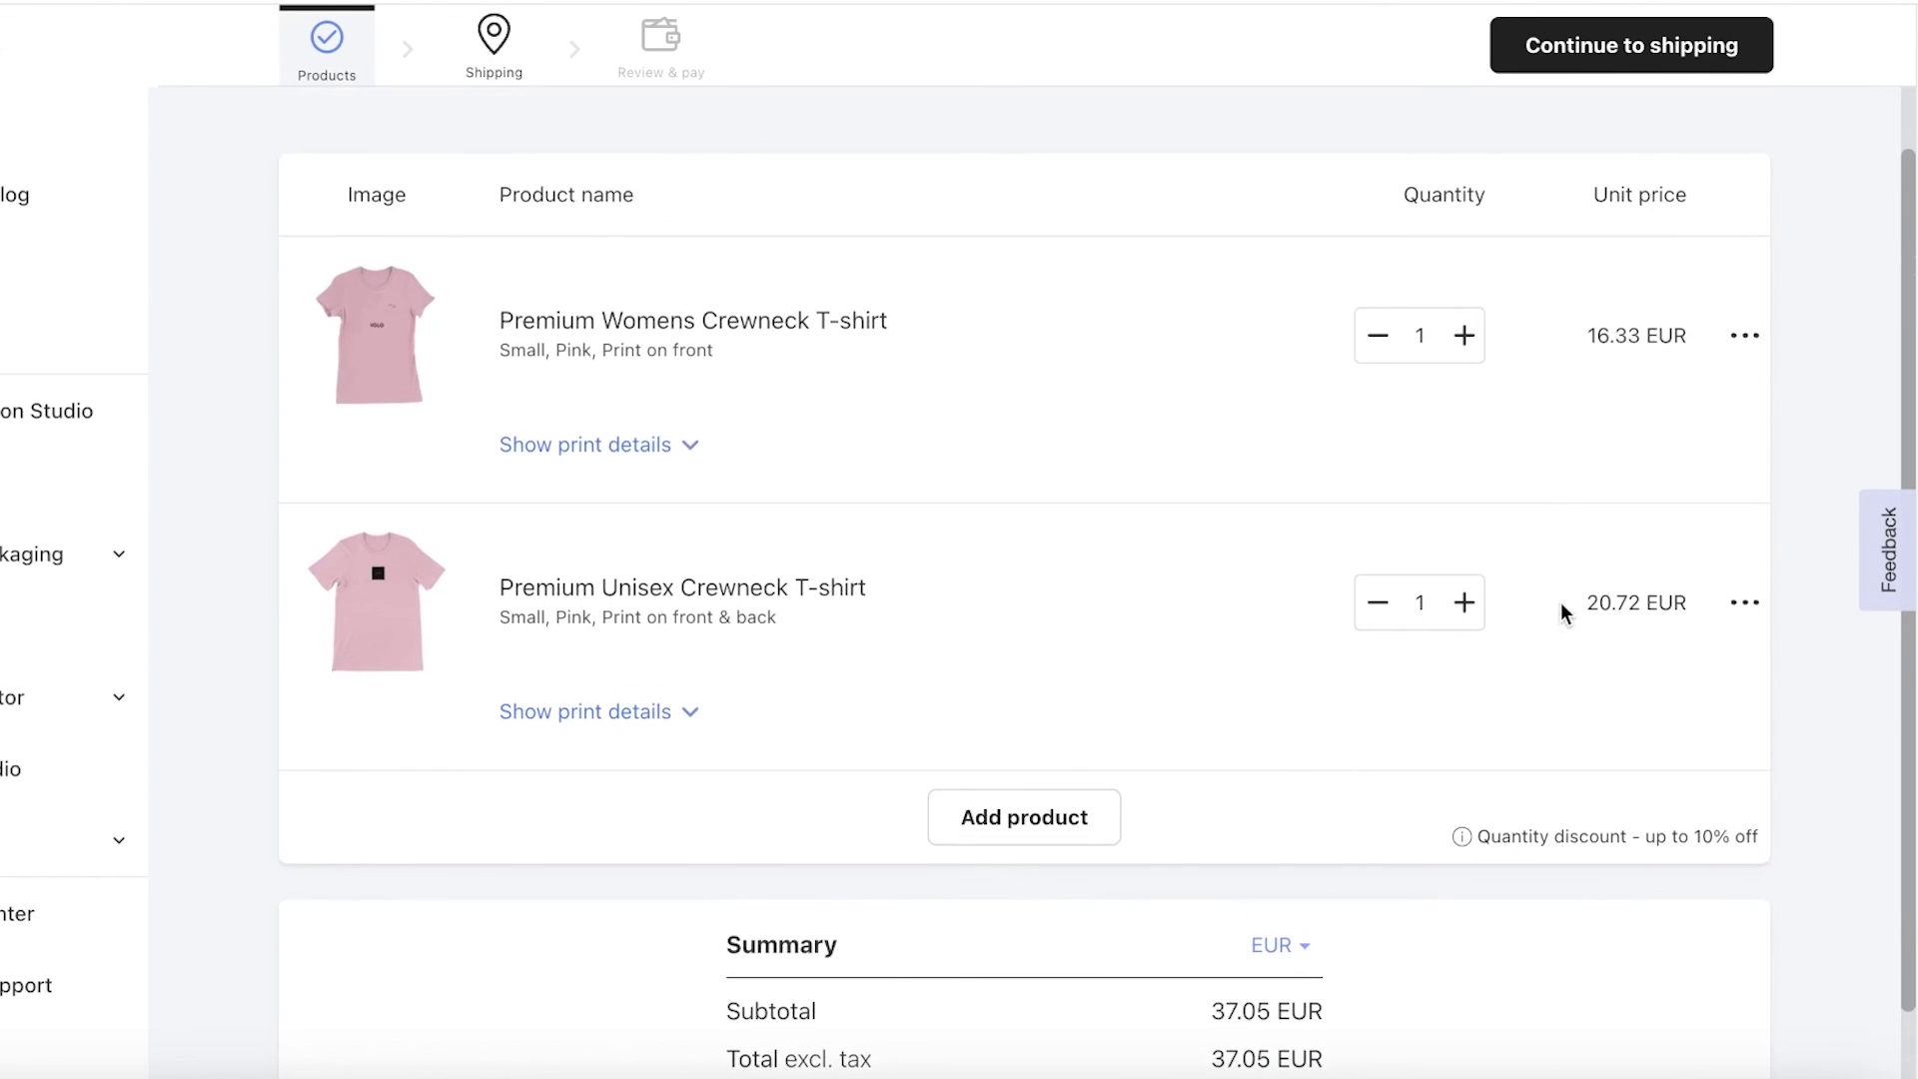
Step: Check the item options for the Premium Unisex Crewneck T-shirt in the order, and open the product catalog
{"action": "left_click", "coordinate": [1738, 609]}
{"action": "left_click", "coordinate": [1844, 366]}
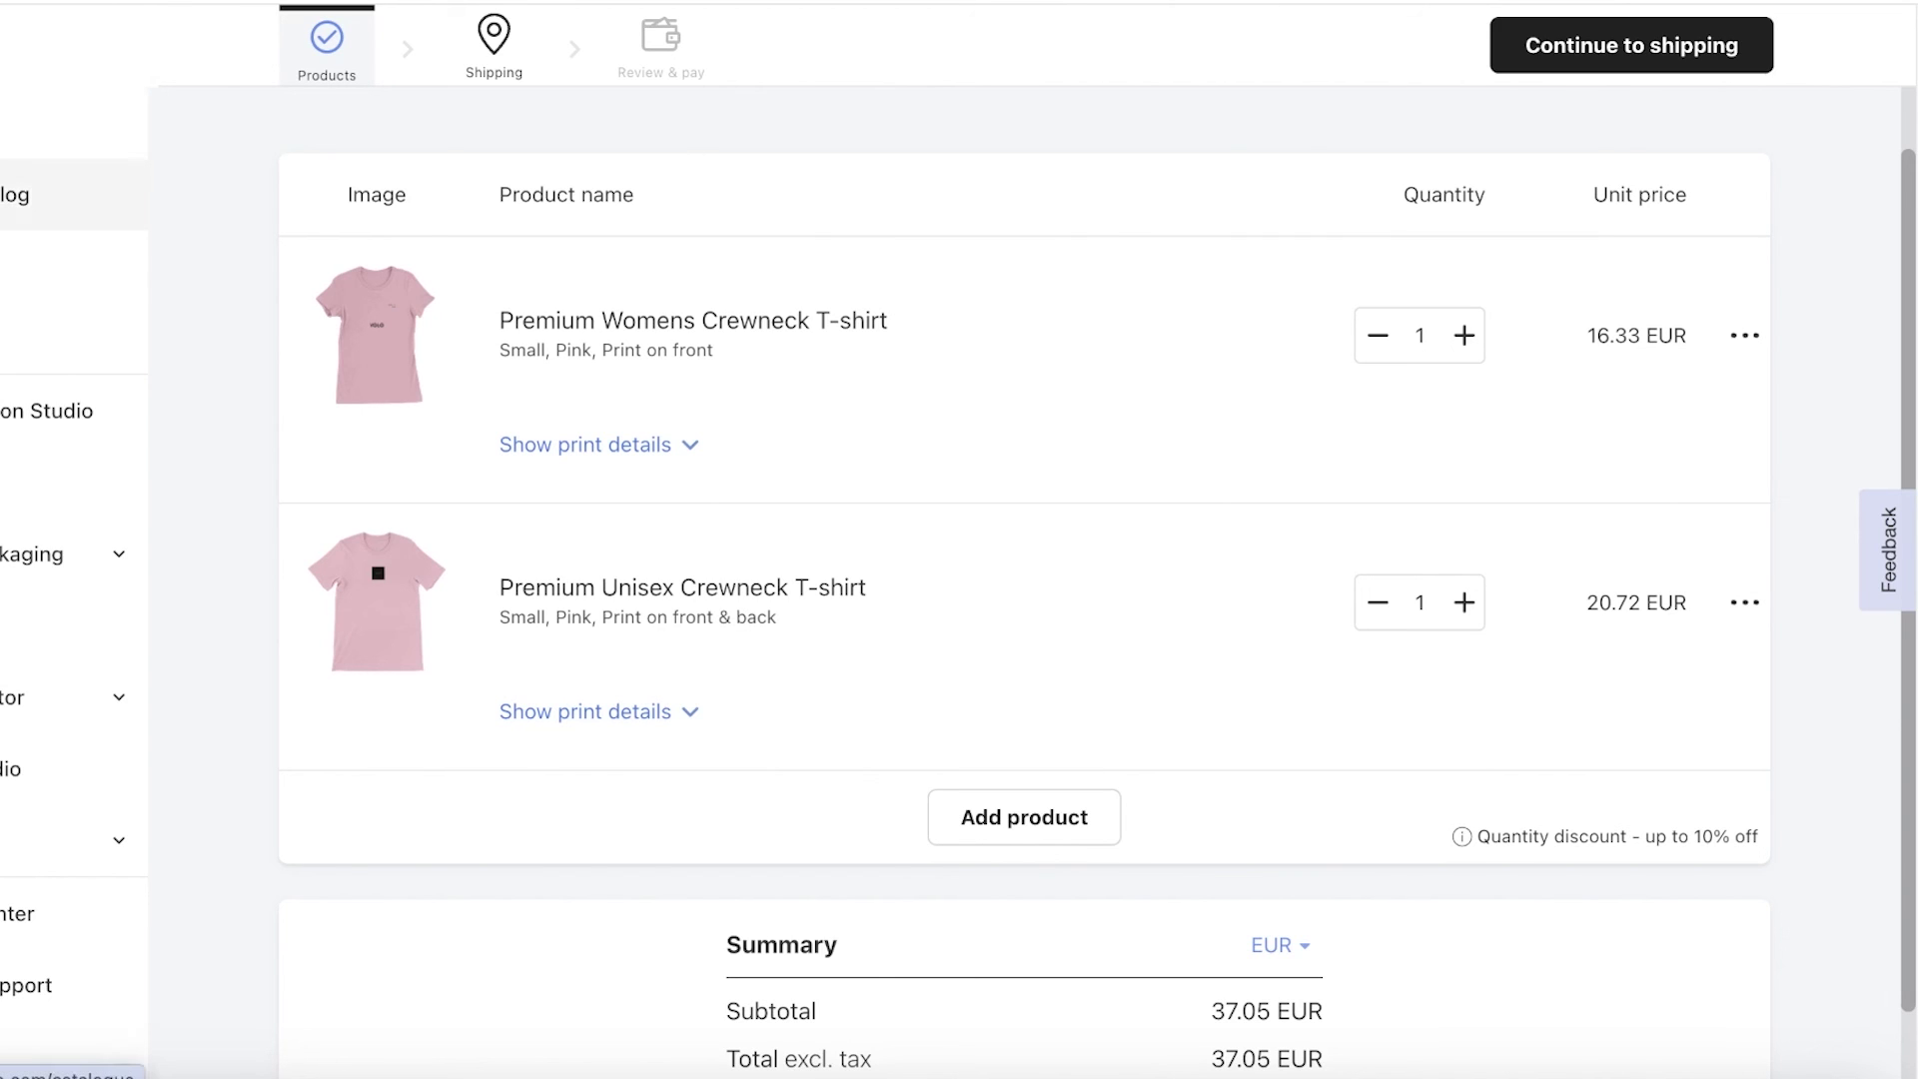
{"action": "left_click", "coordinate": [15, 197]}
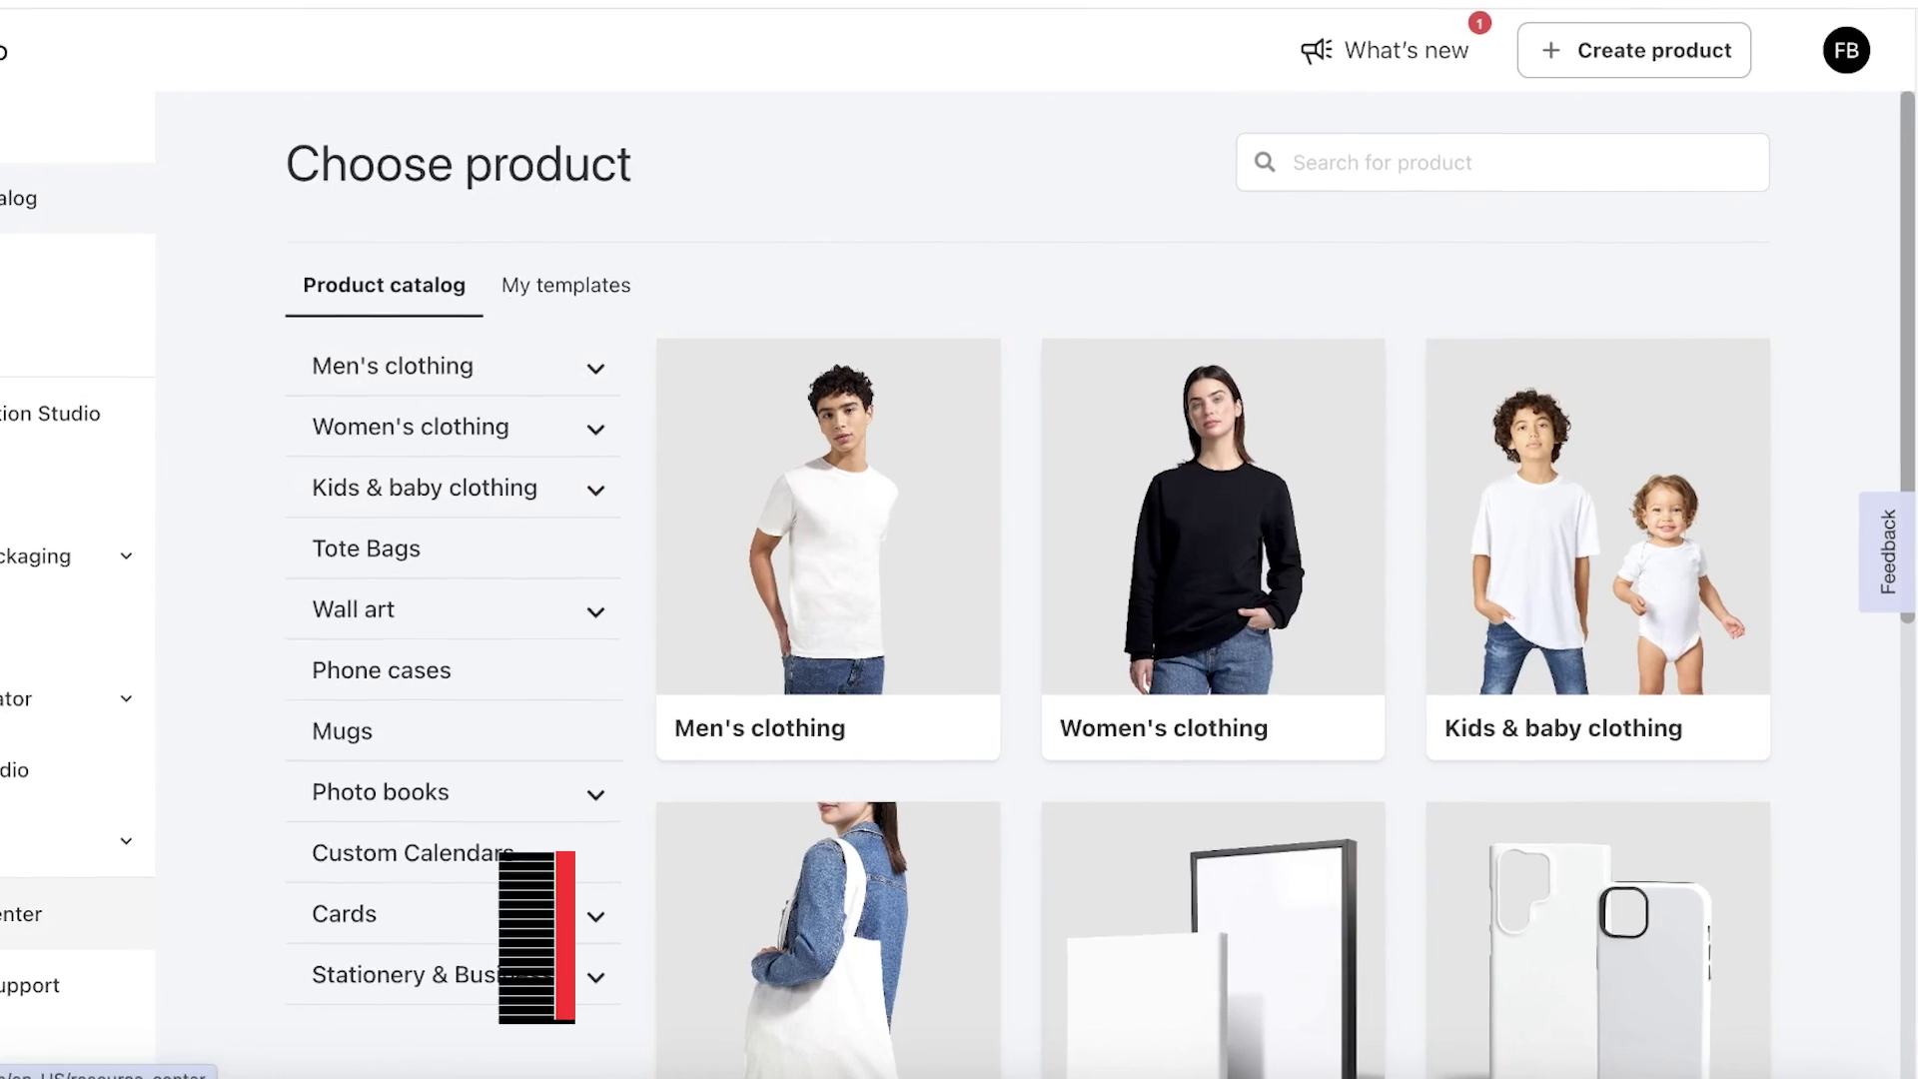